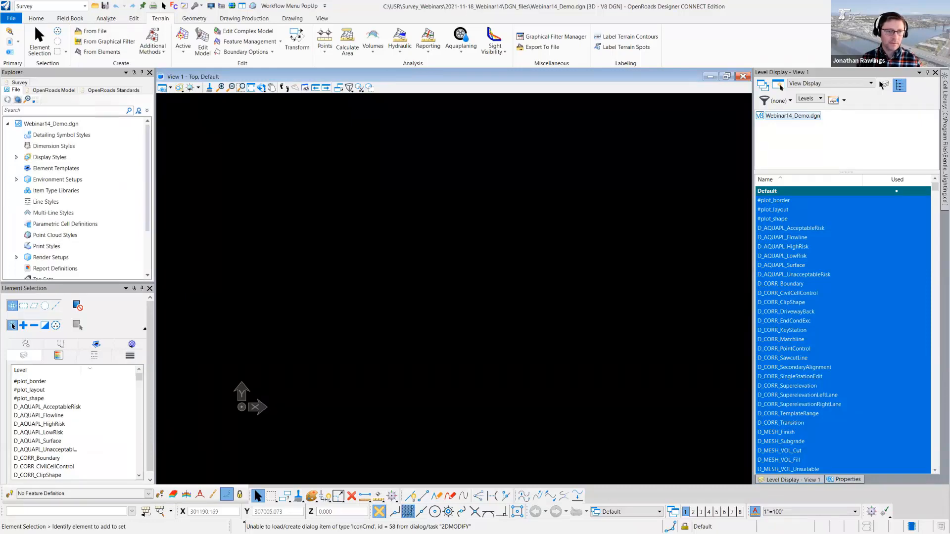
- Switch to File Explorer and look through the LAS point cloud files in the PointClouds and AerialLidar_2992 folders
key(alt+Tab)
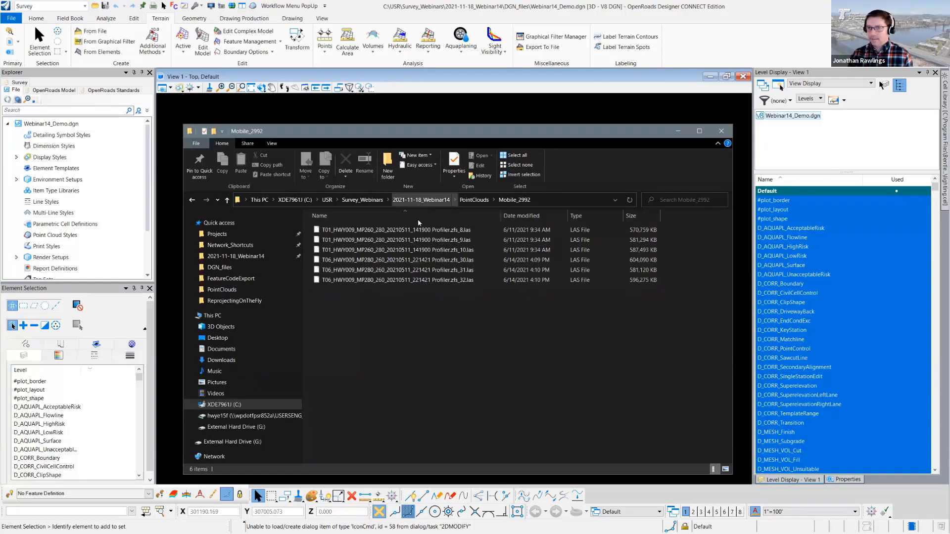
click(480, 199)
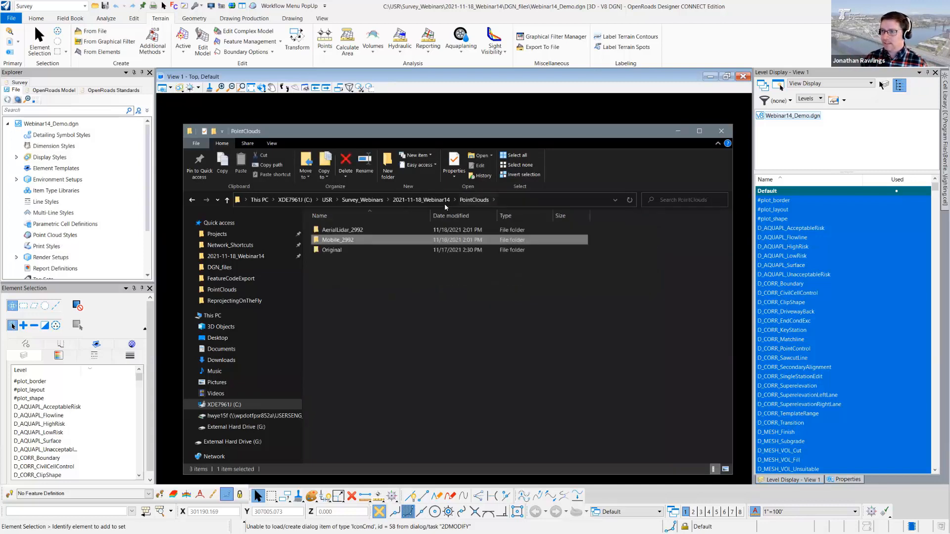
double_click(351, 230)
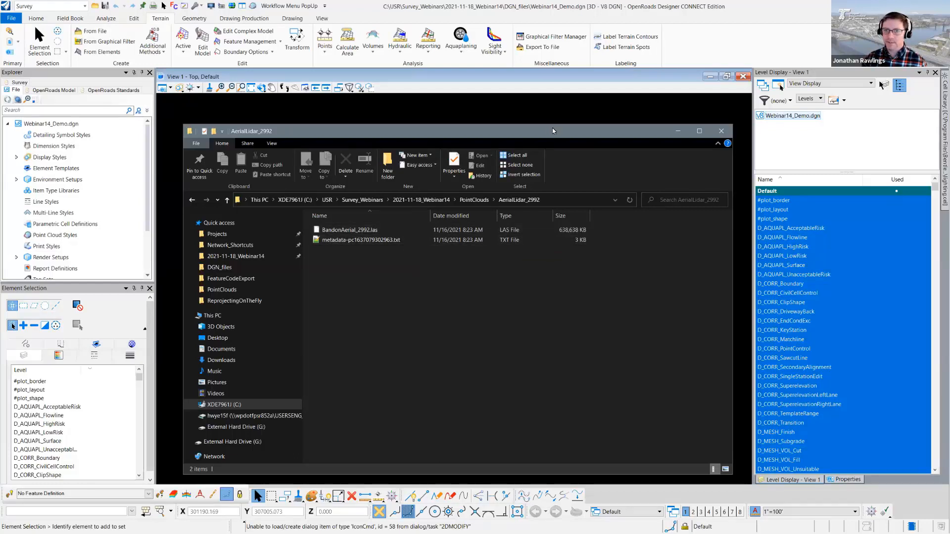
drag(548, 134, 949, 134)
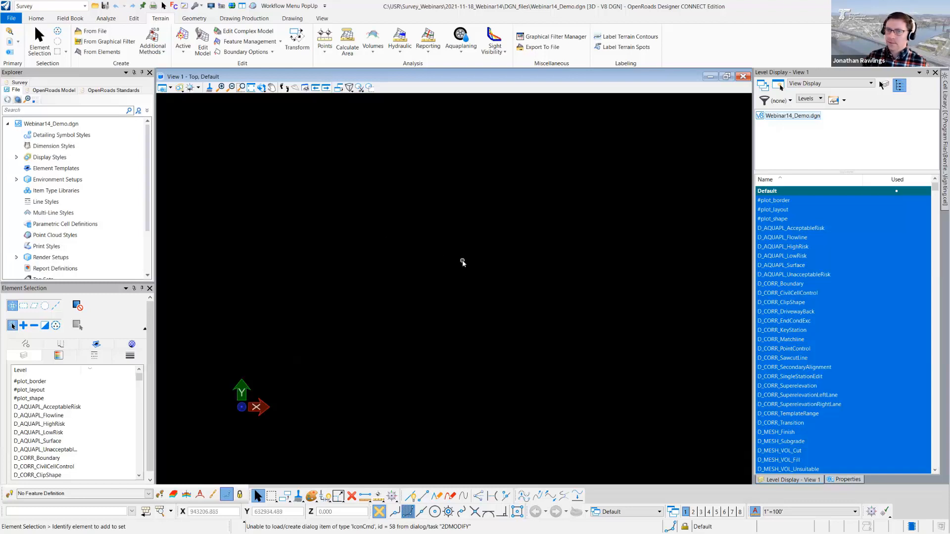
click(231, 6)
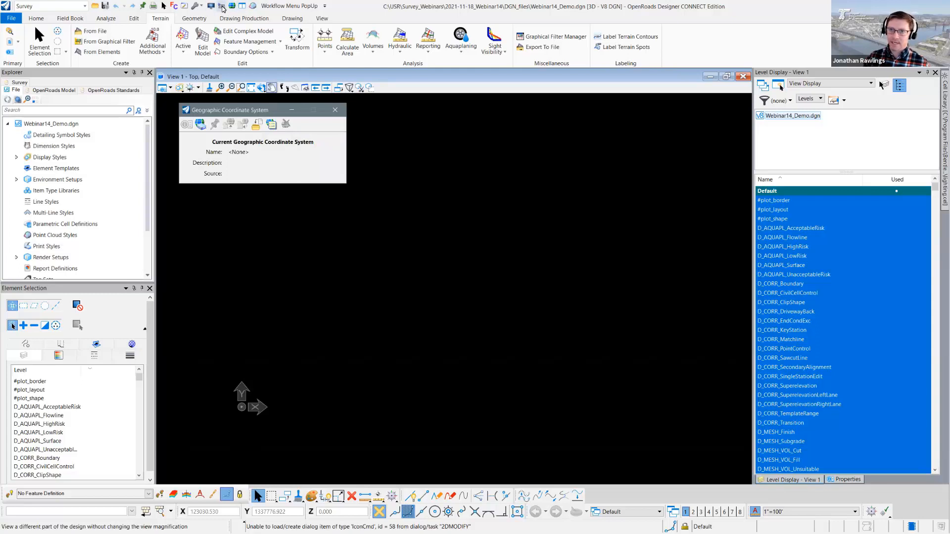
click(335, 109)
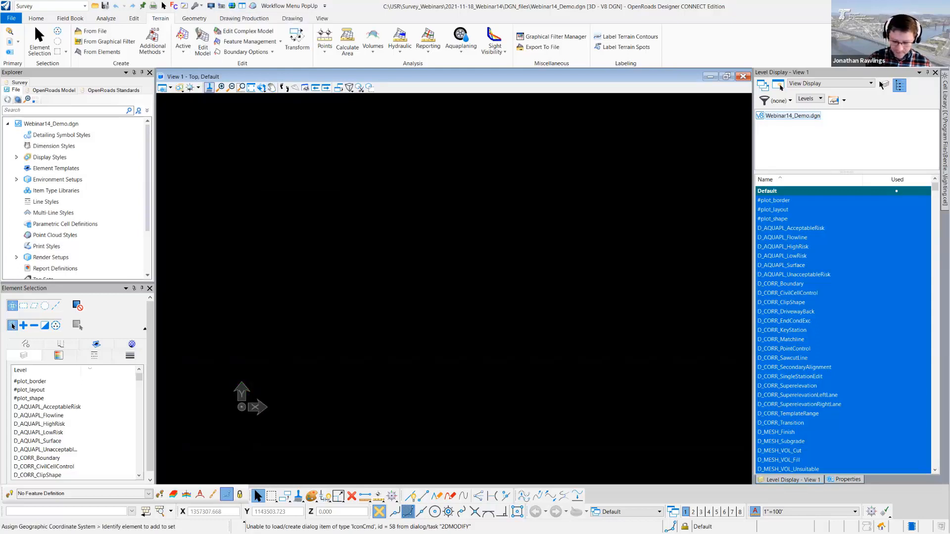
text(coord)
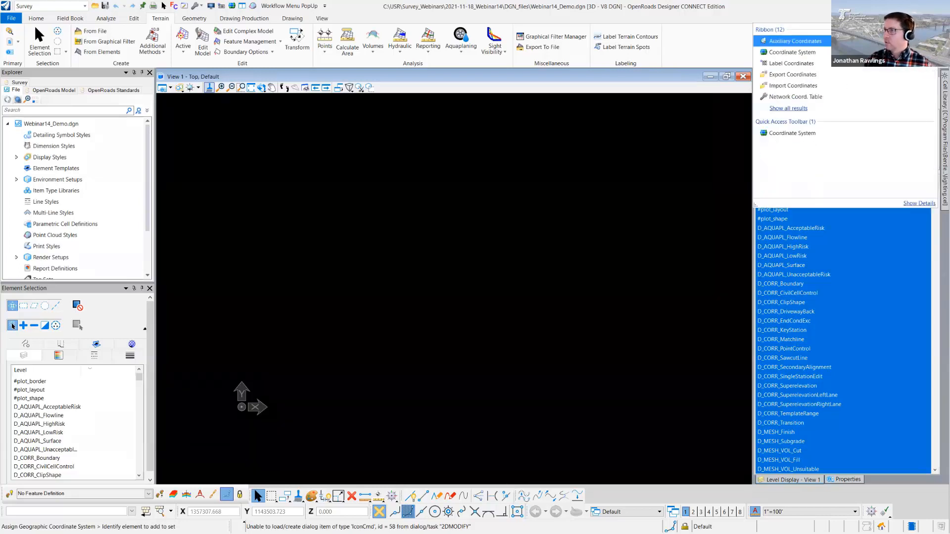
click(789, 53)
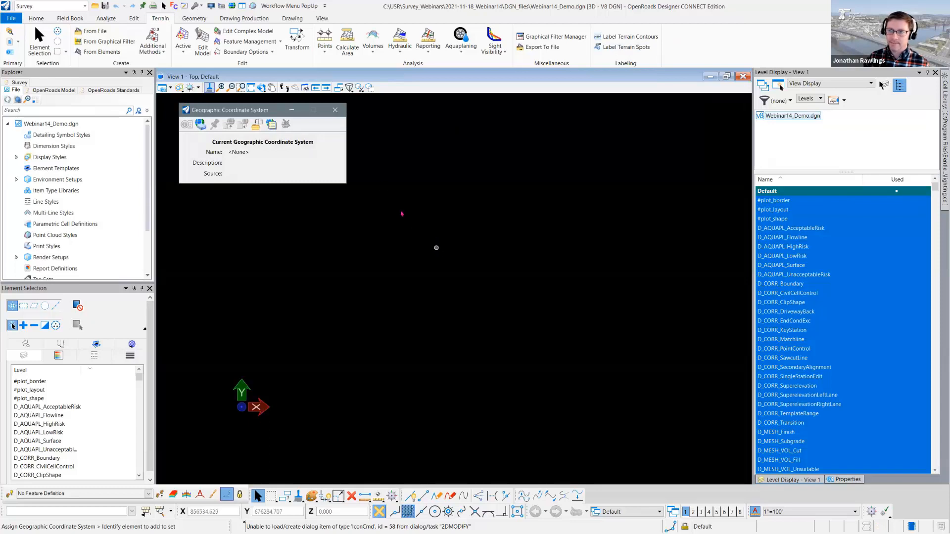
click(335, 110)
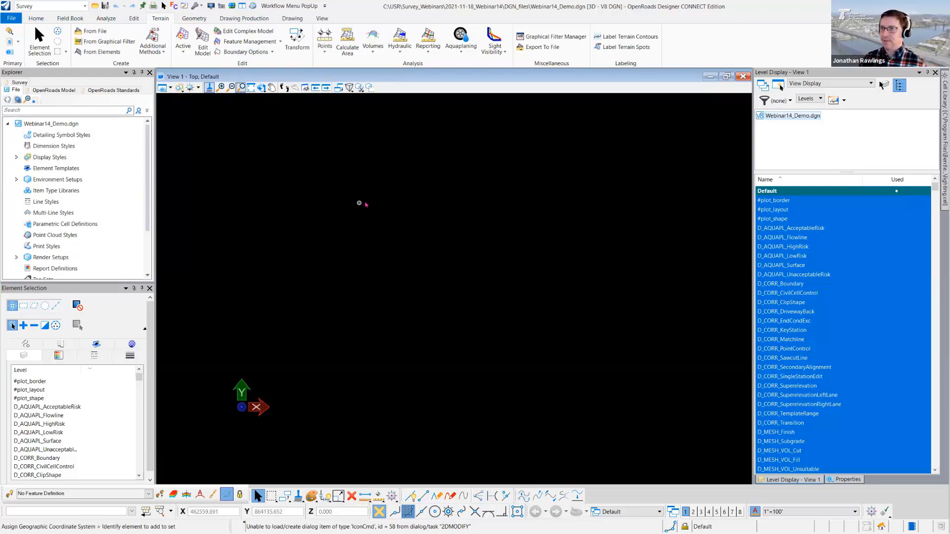
- Assign the geographic coordinate system OCRS_ORC, Oregon DOT Oregon Coast zone, International Foot, from the ODOT_Favorites library
click(231, 6)
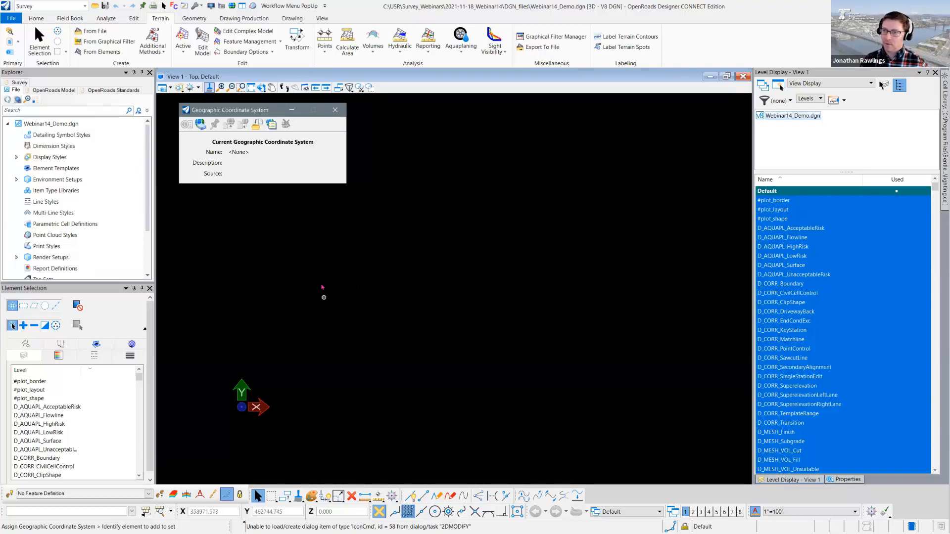
click(199, 127)
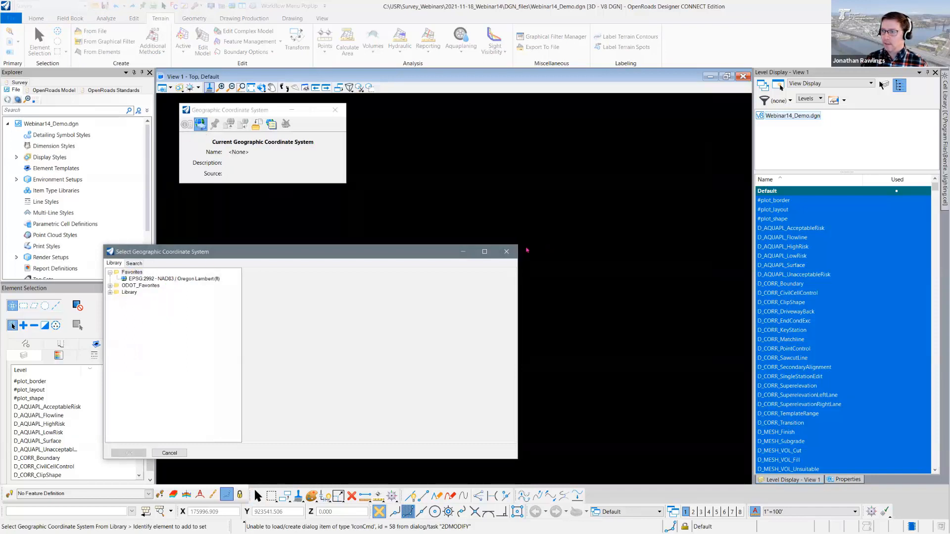
click(506, 251)
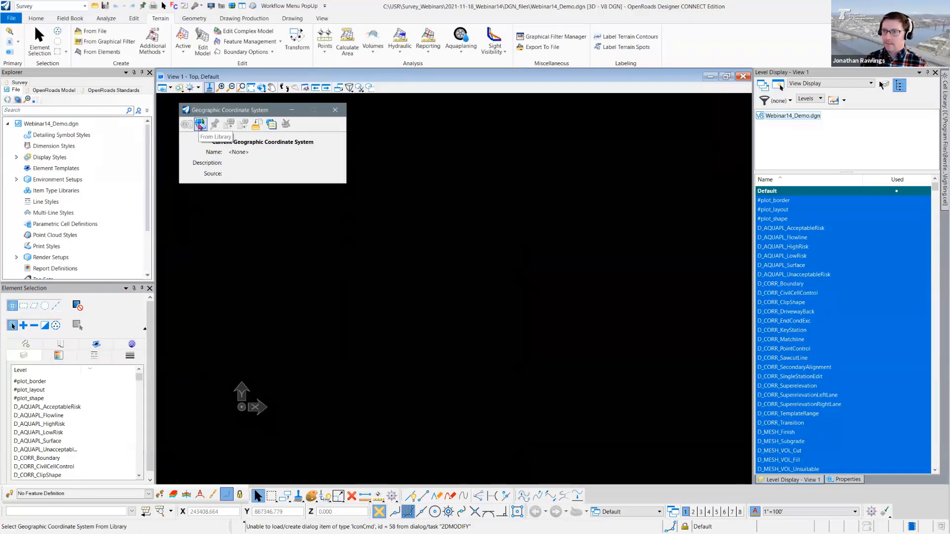
click(200, 125)
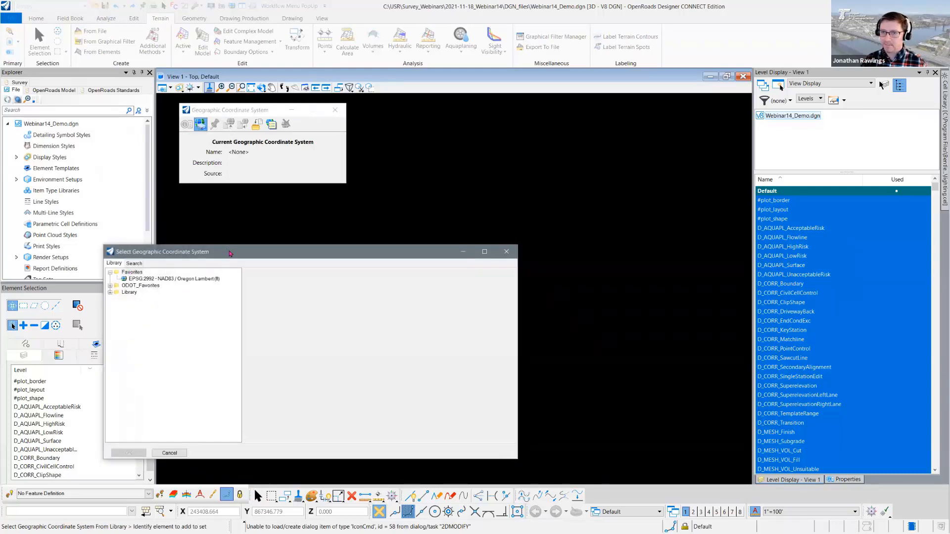
drag(231, 253, 272, 214)
click(152, 247)
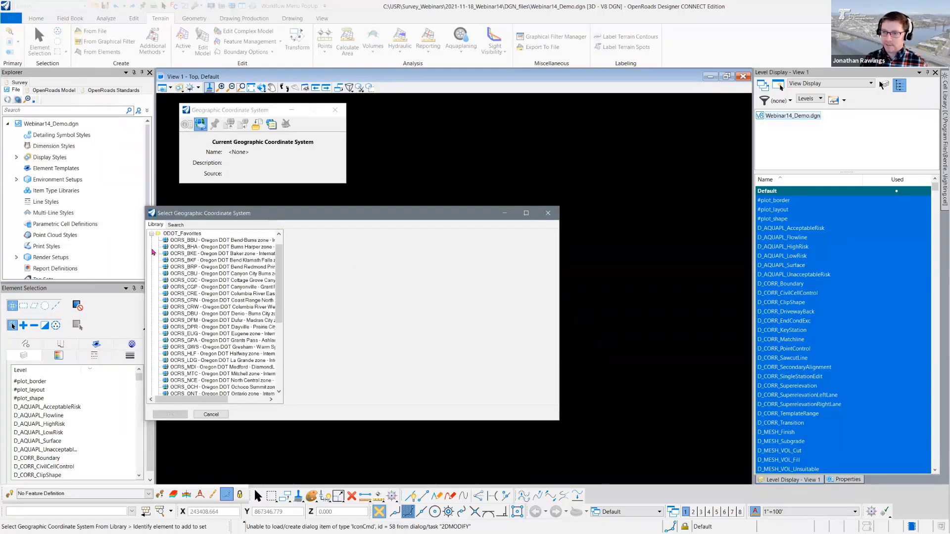
scroll(282, 273, down, 2)
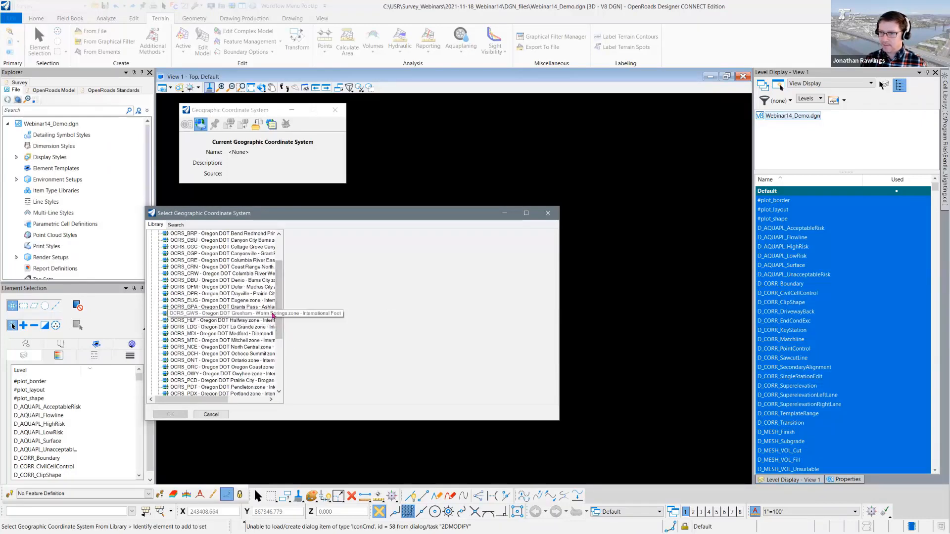
click(245, 369)
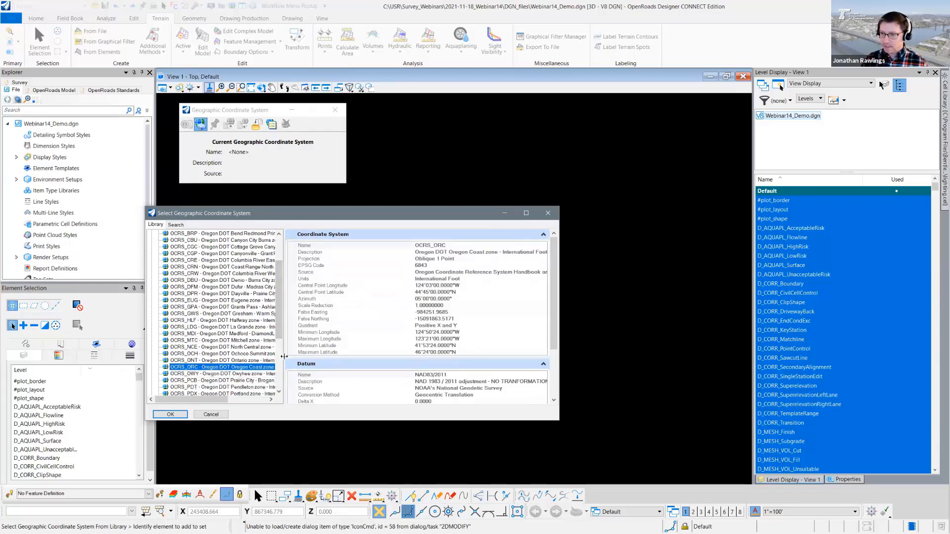
drag(287, 359, 340, 325)
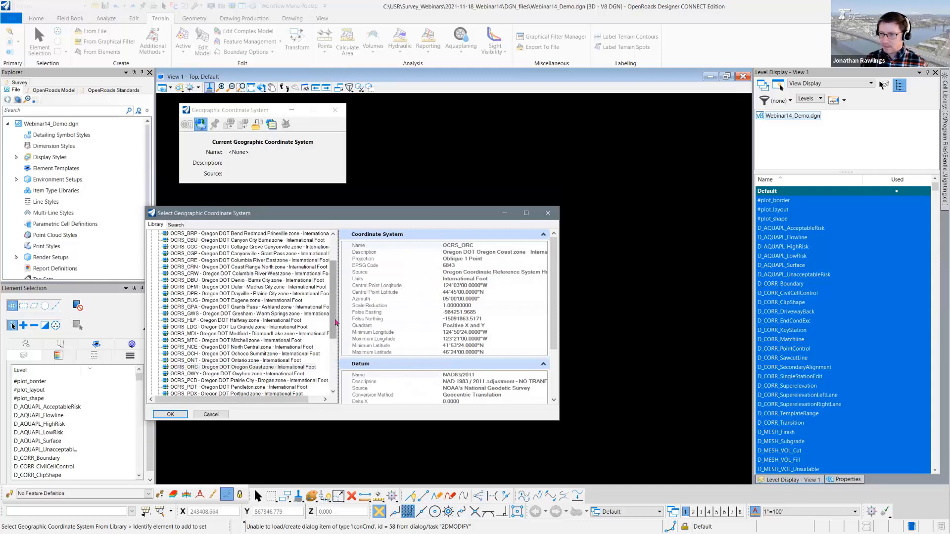
scroll(270, 259, up, 3)
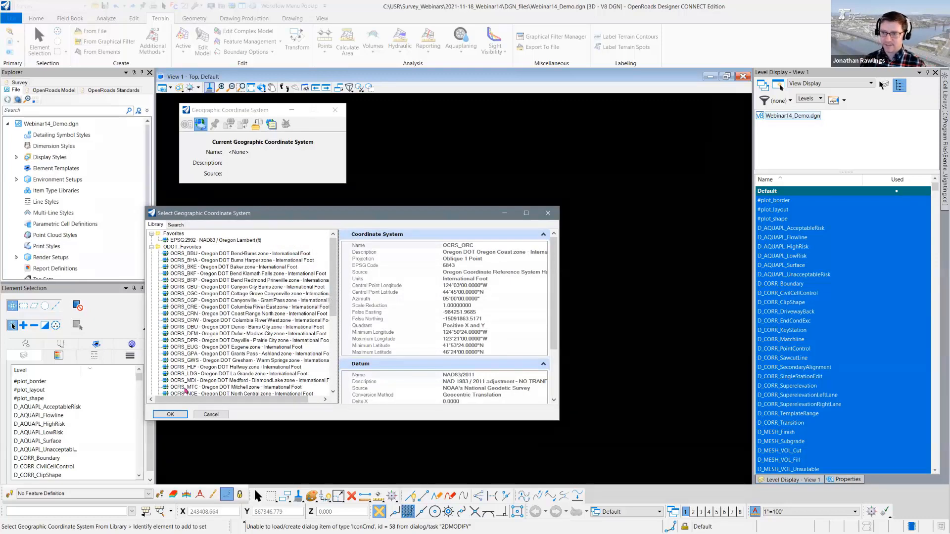
click(182, 415)
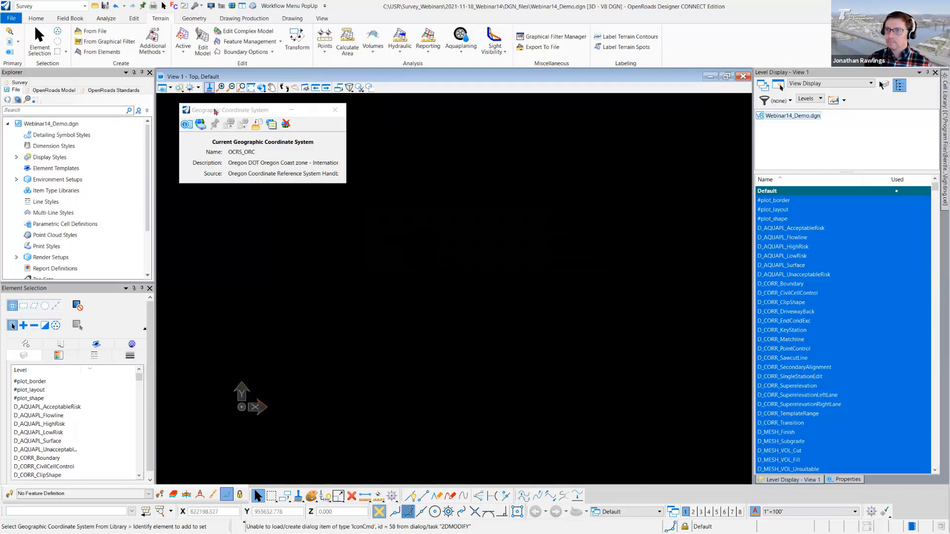
- Set the background map type of View 1 to Aerial and bring the Oregon coast imagery into view
click(170, 94)
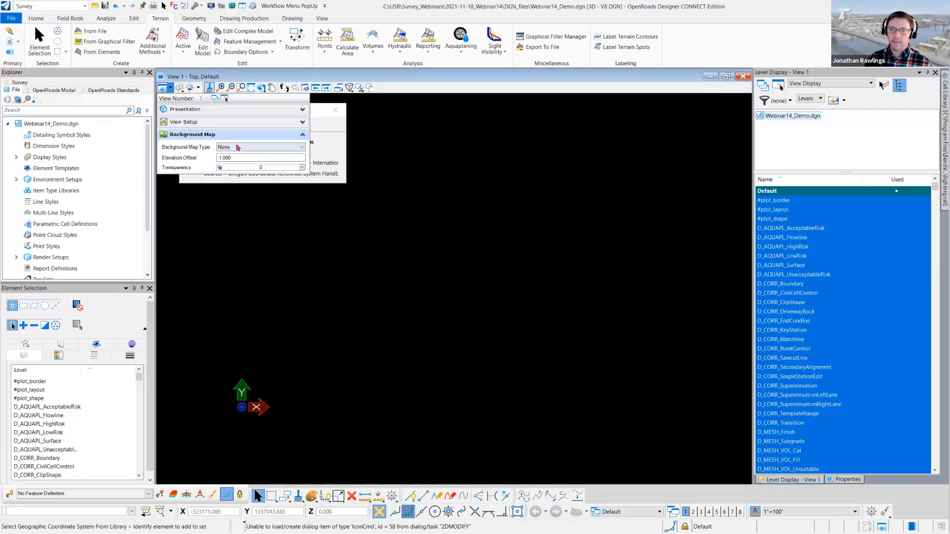
click(238, 147)
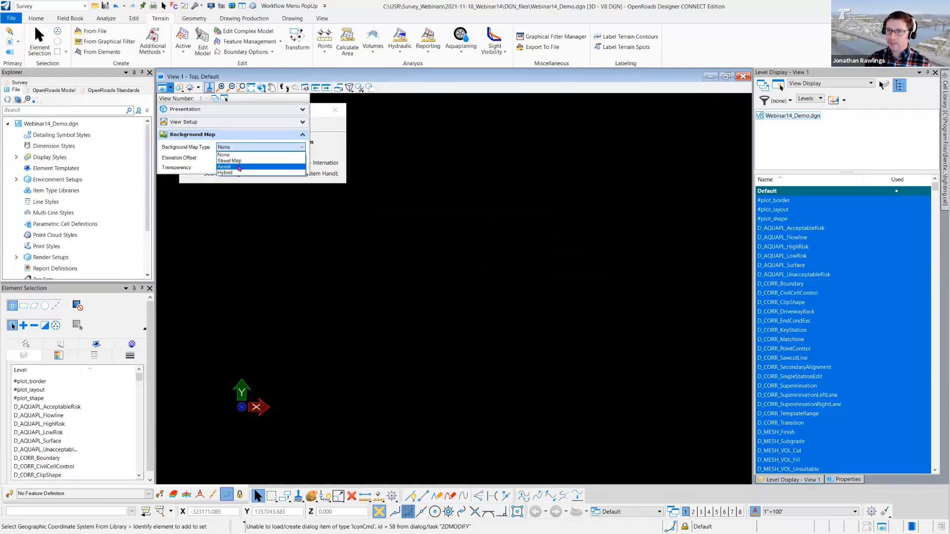
click(238, 167)
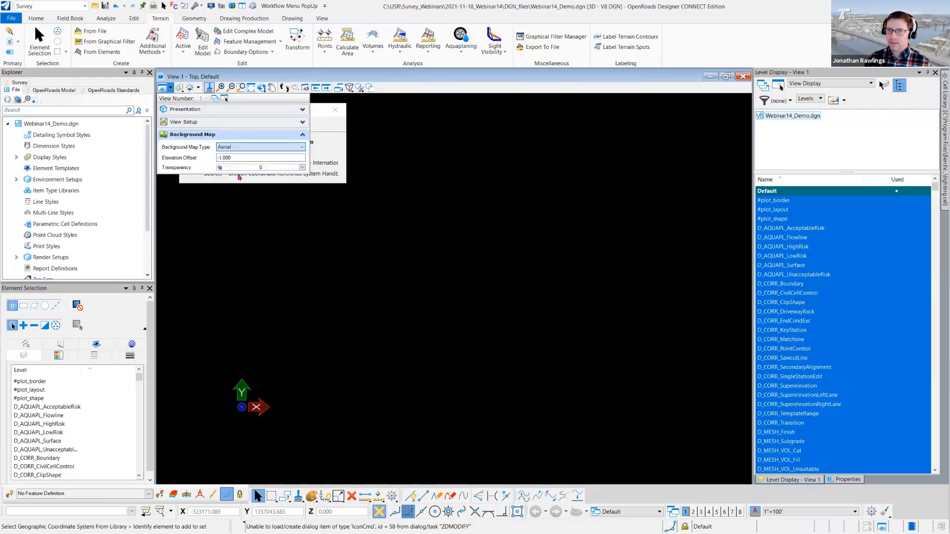
click(380, 240)
scroll(378, 239, down, 3)
scroll(379, 238, up, 5)
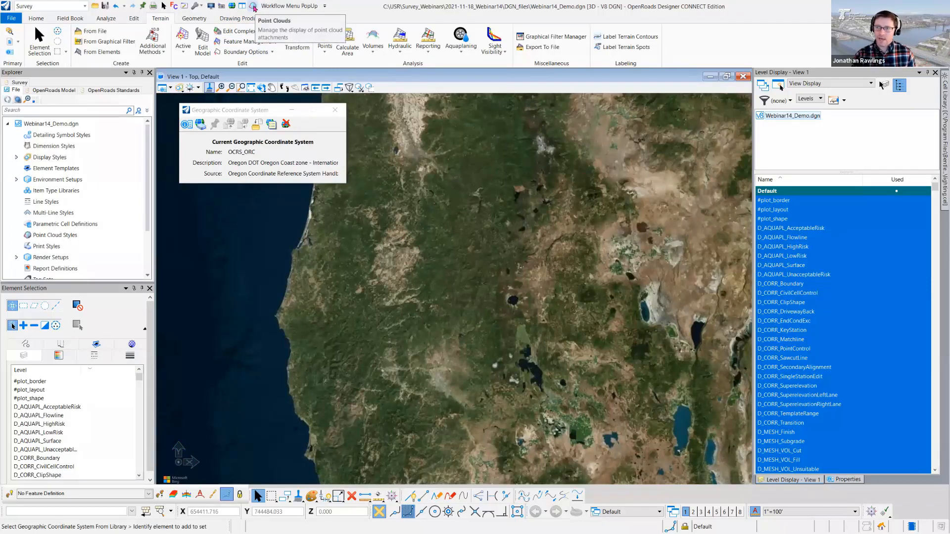
- Switch to the Reality Modeling workflow and display its home tools
click(300, 7)
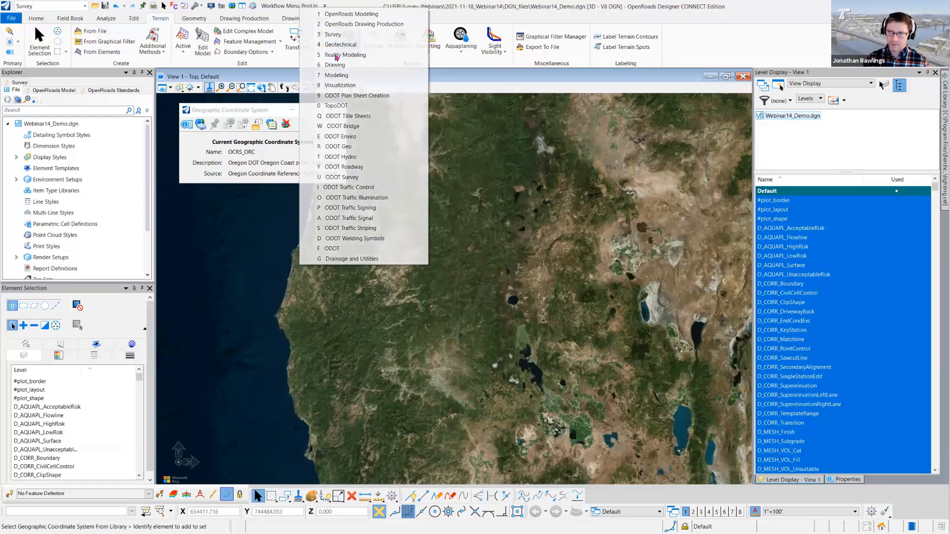
click(336, 55)
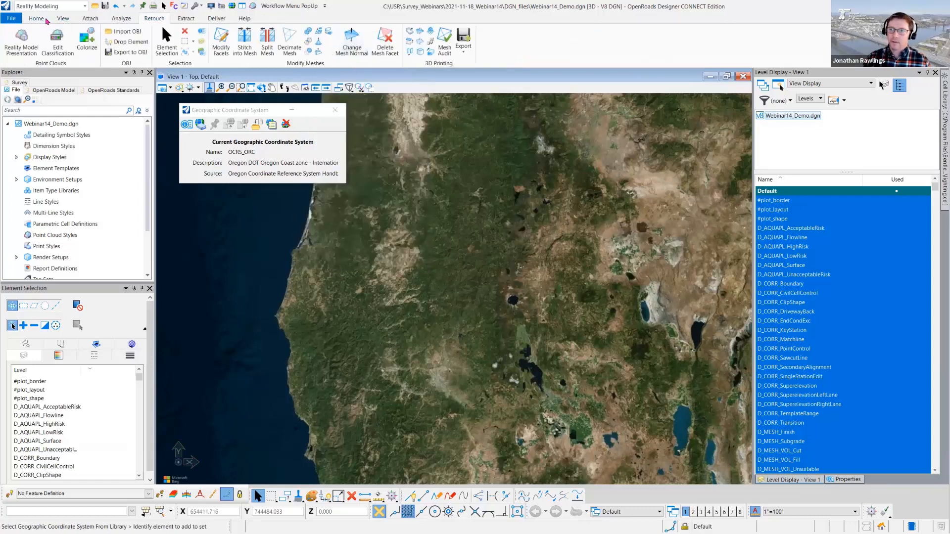
click(94, 20)
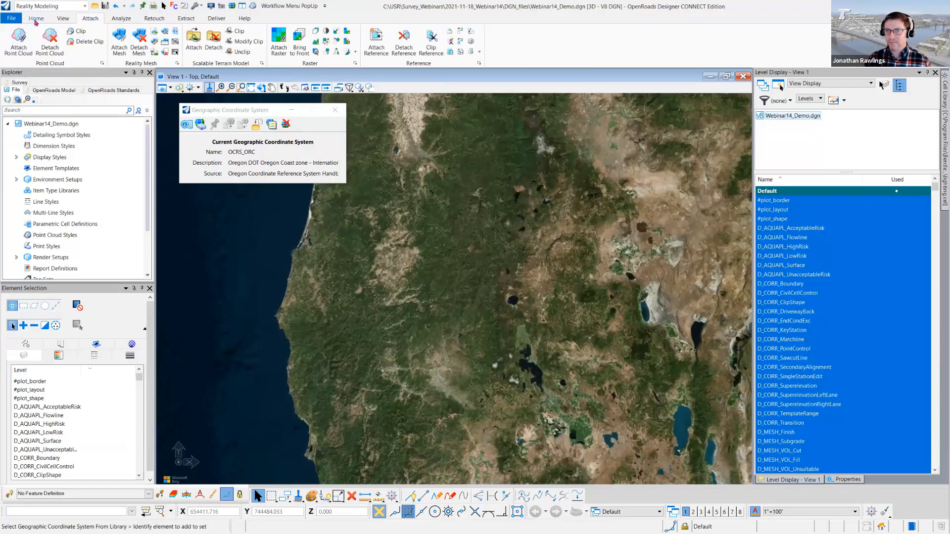
click(36, 21)
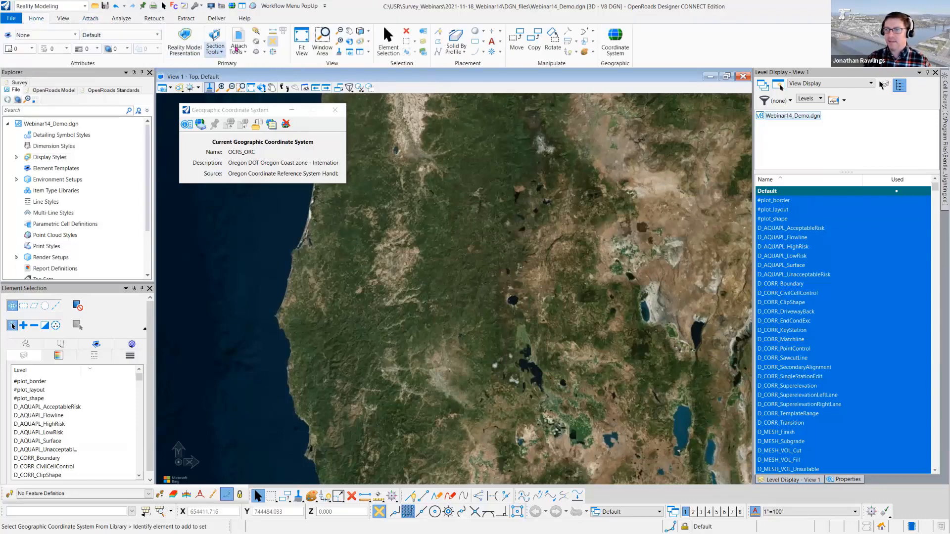
click(238, 49)
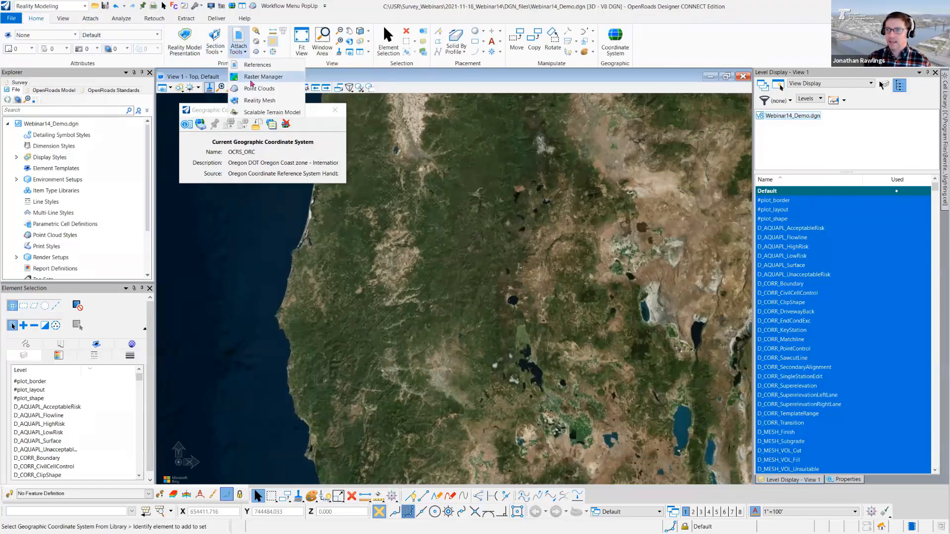
click(256, 89)
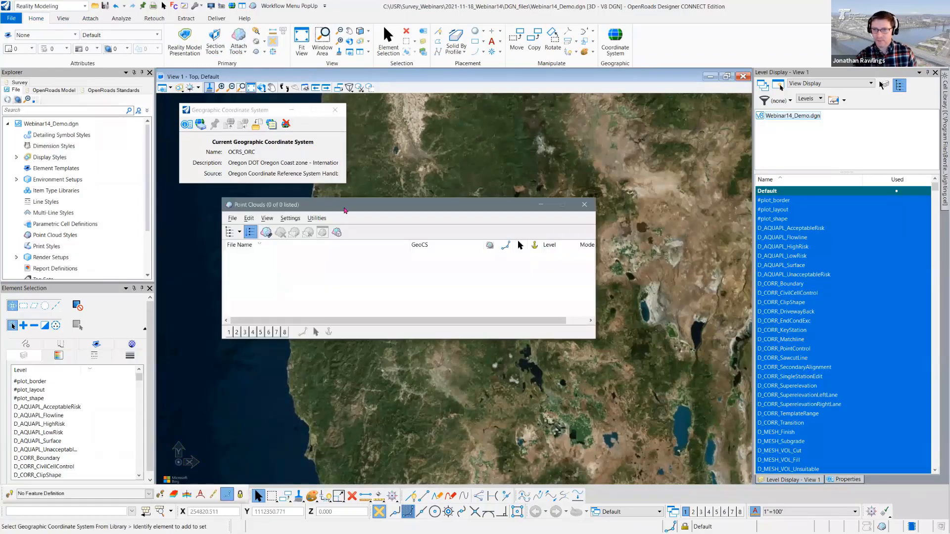
drag(345, 207, 326, 223)
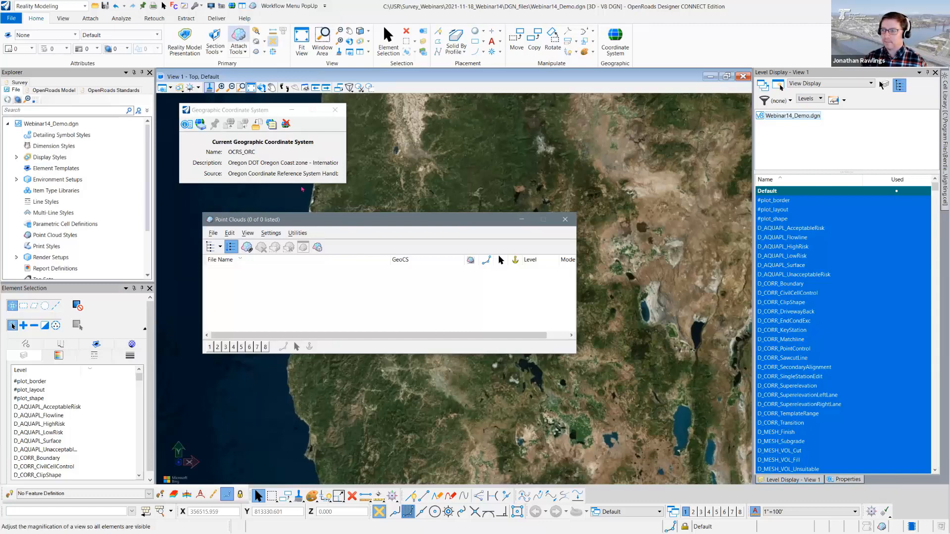
drag(369, 219, 372, 203)
click(563, 203)
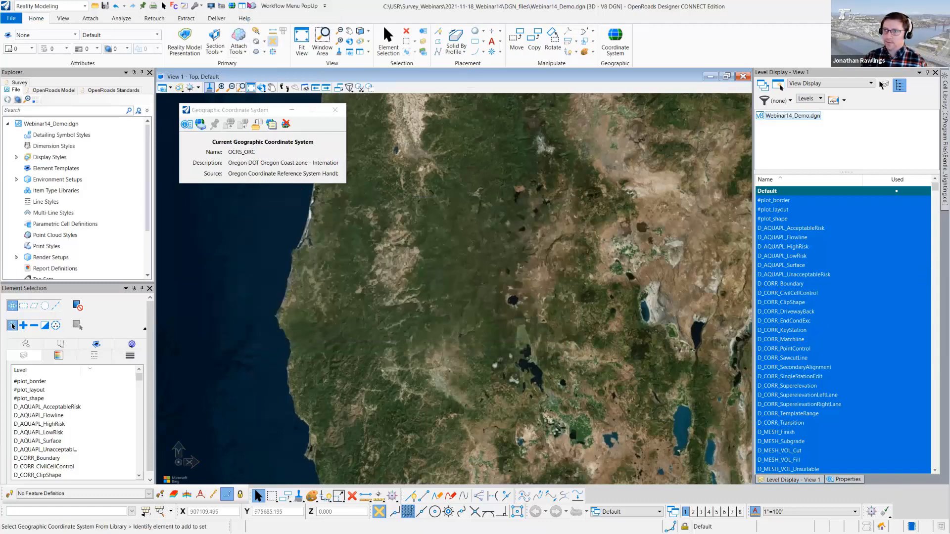
- Start attaching a point cloud from the Point Clouds manager and browse to the PointClouds\Mobile_2992 folder of 2021-11-18_Webinar14
click(252, 6)
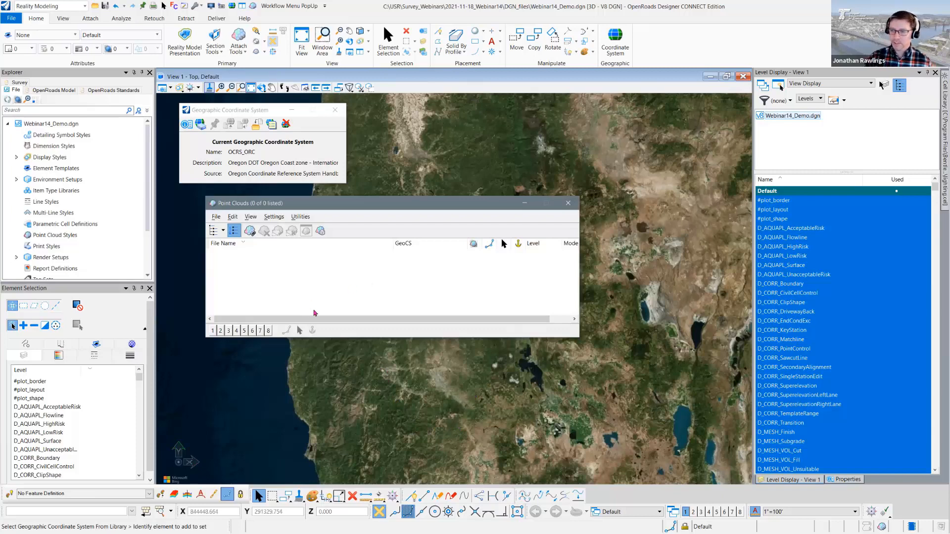
click(216, 217)
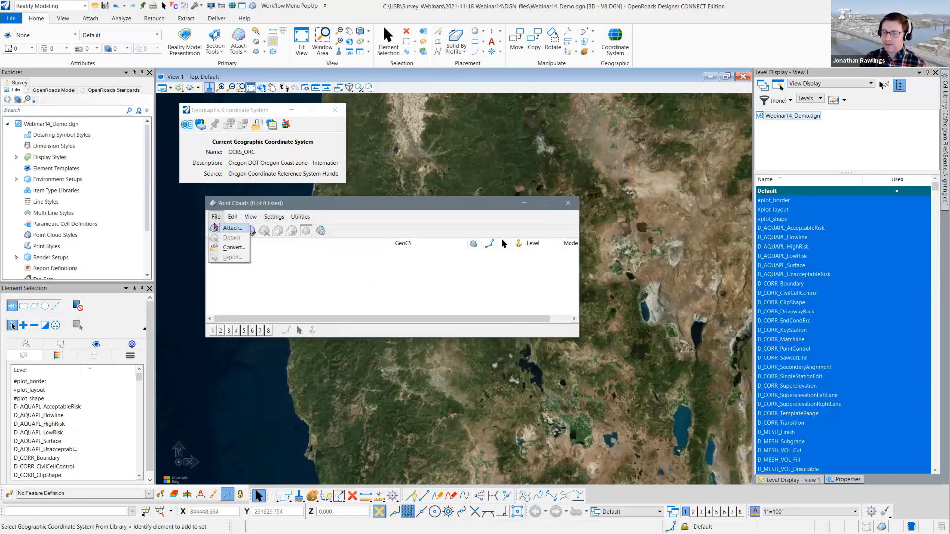
click(333, 210)
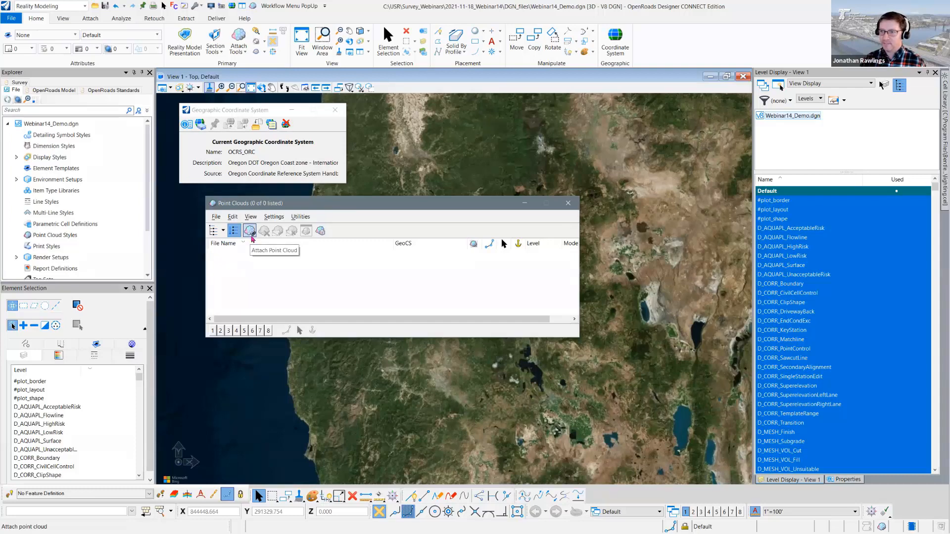
click(252, 236)
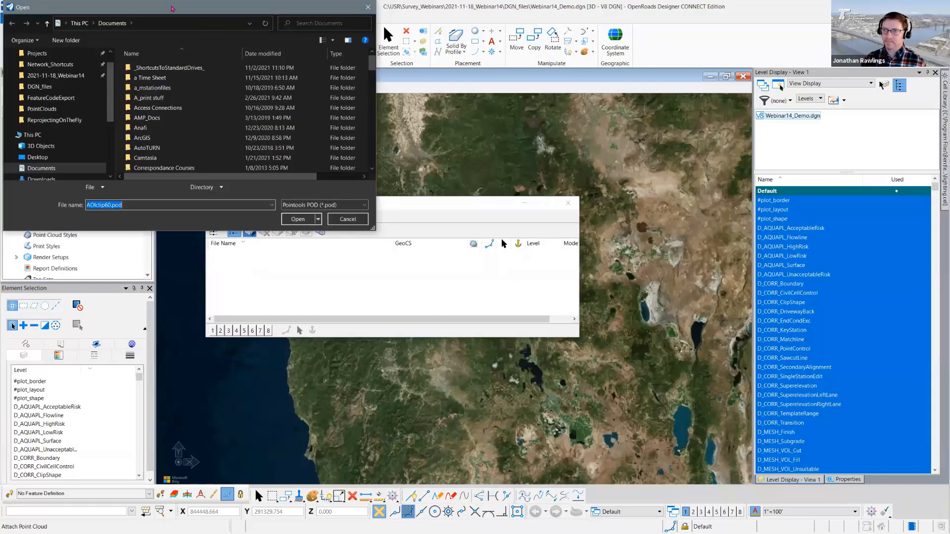
drag(172, 10, 377, 81)
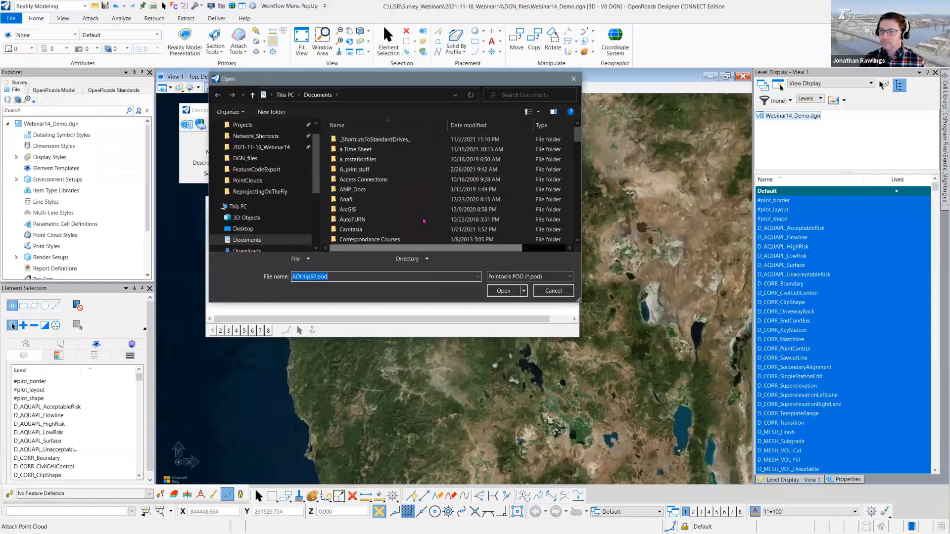
click(261, 147)
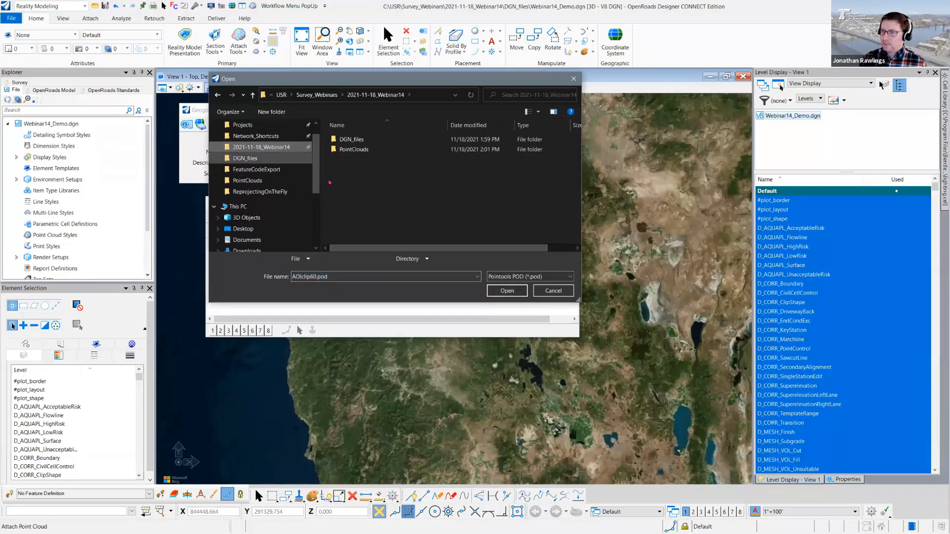
double_click(352, 150)
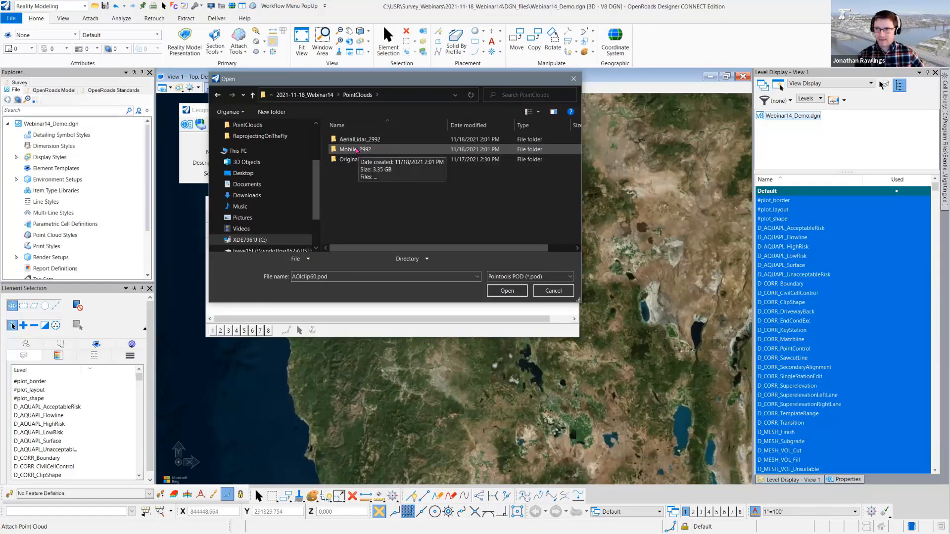
double_click(357, 150)
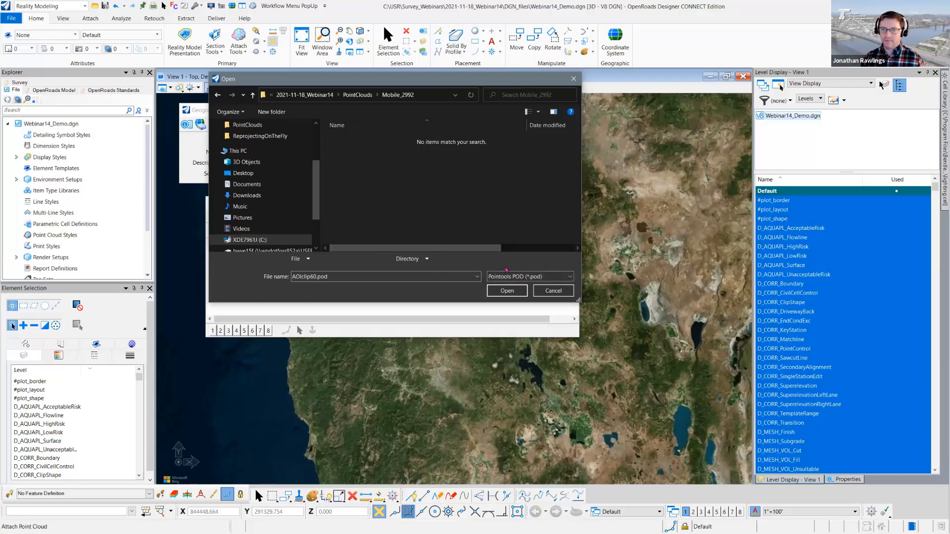
- Filter for LAS files and open the three T01_HWY009_MP260_280 files, zfs_8 to zfs_10, for conversion with Attach set to Yes
click(566, 275)
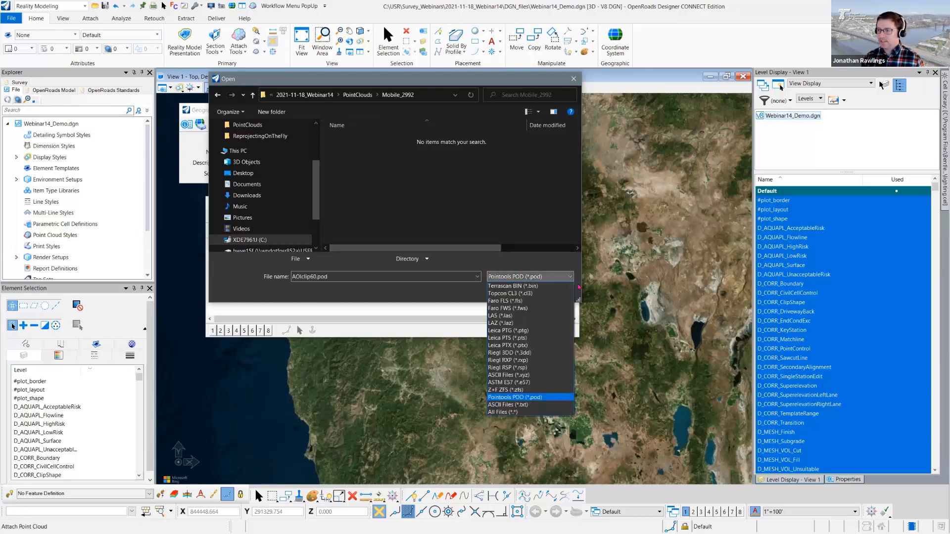
click(536, 317)
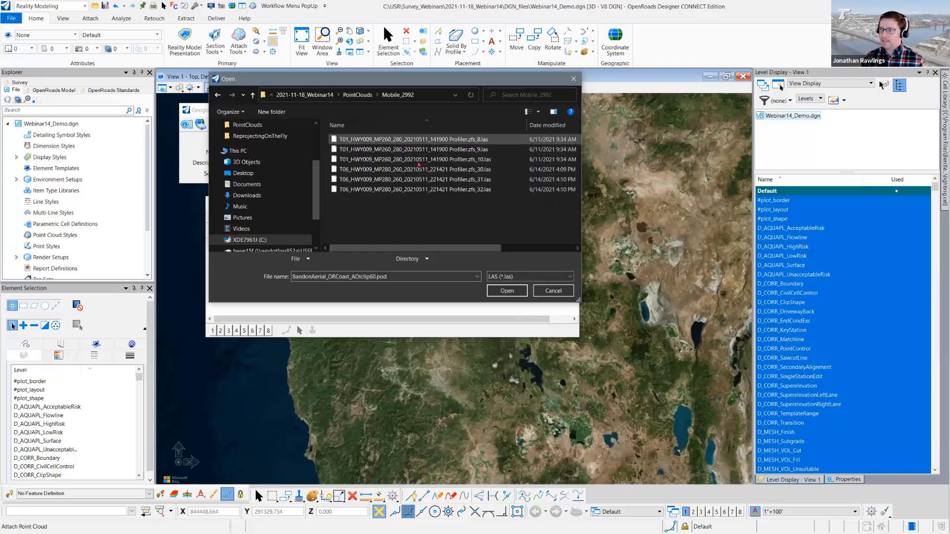
shift+click(485, 161)
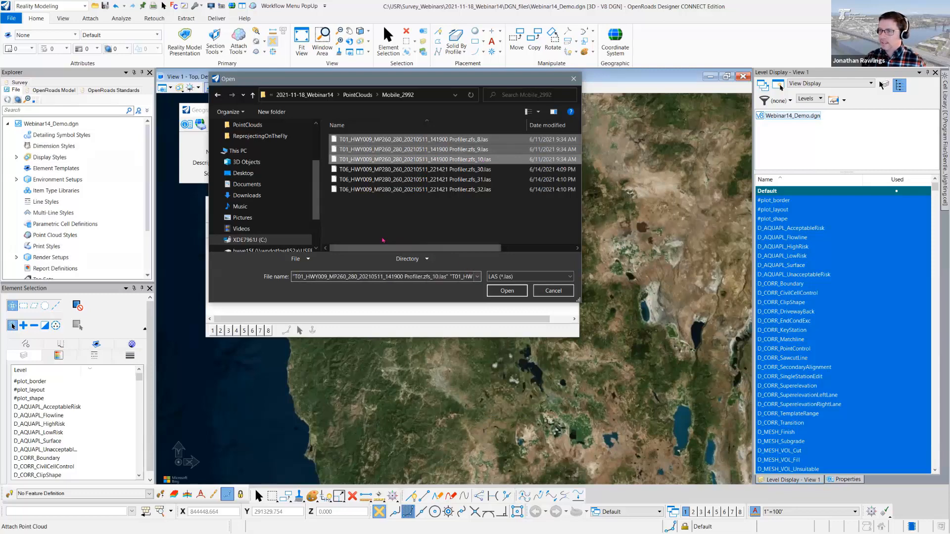
click(512, 294)
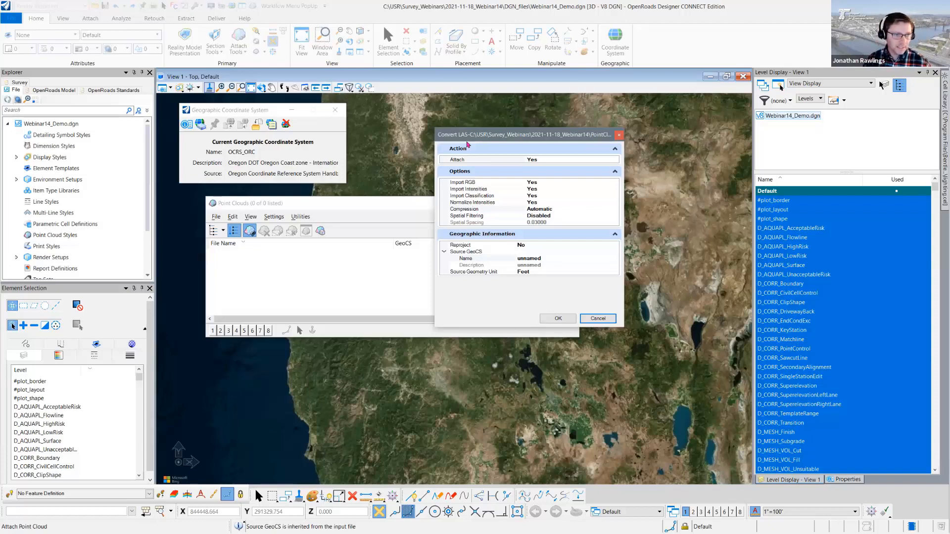
click(573, 161)
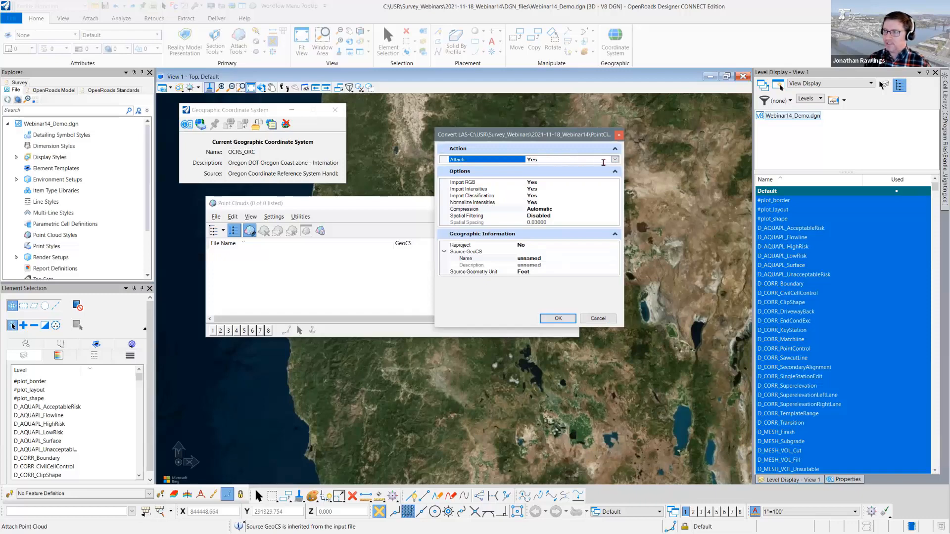
click(614, 160)
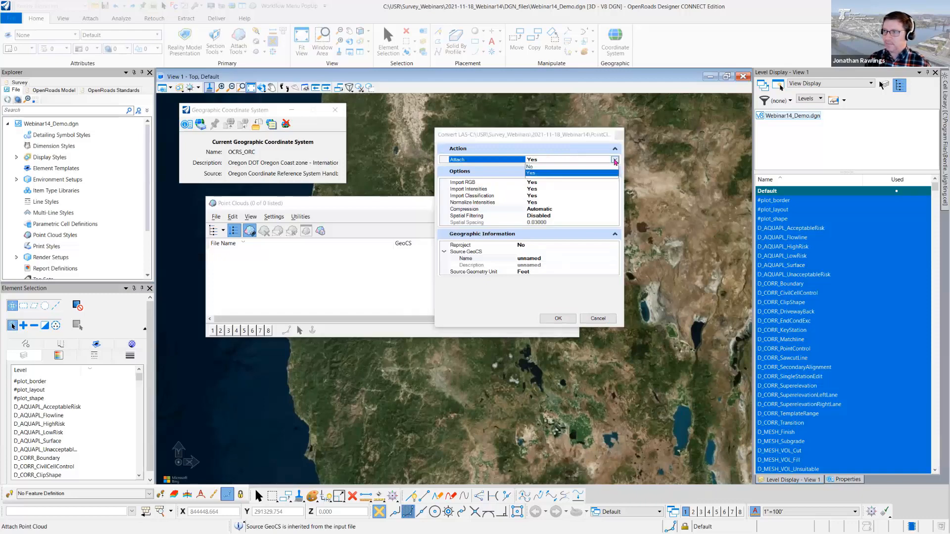
click(534, 173)
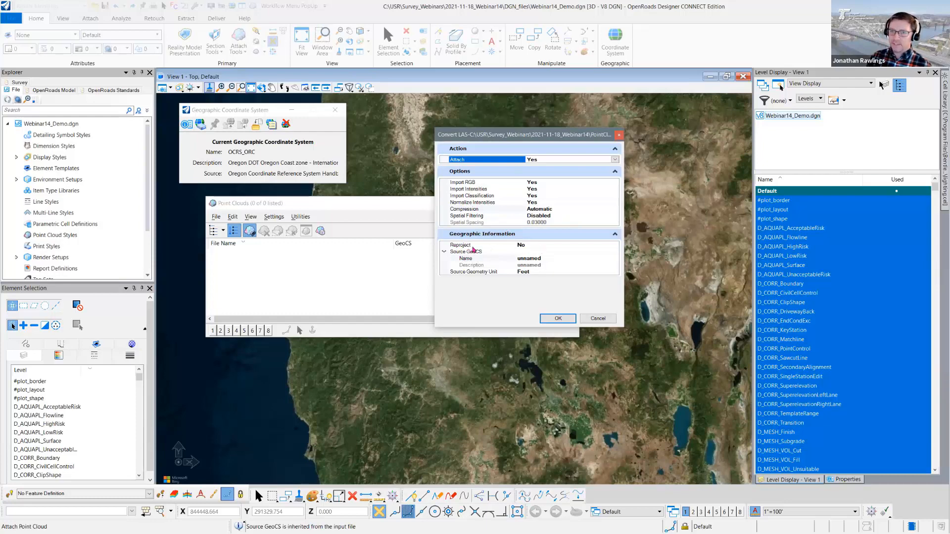
- Try to reproject the point cloud to OCRS_ORC by enabling Reproject and selecting a different source GeoCS
click(532, 246)
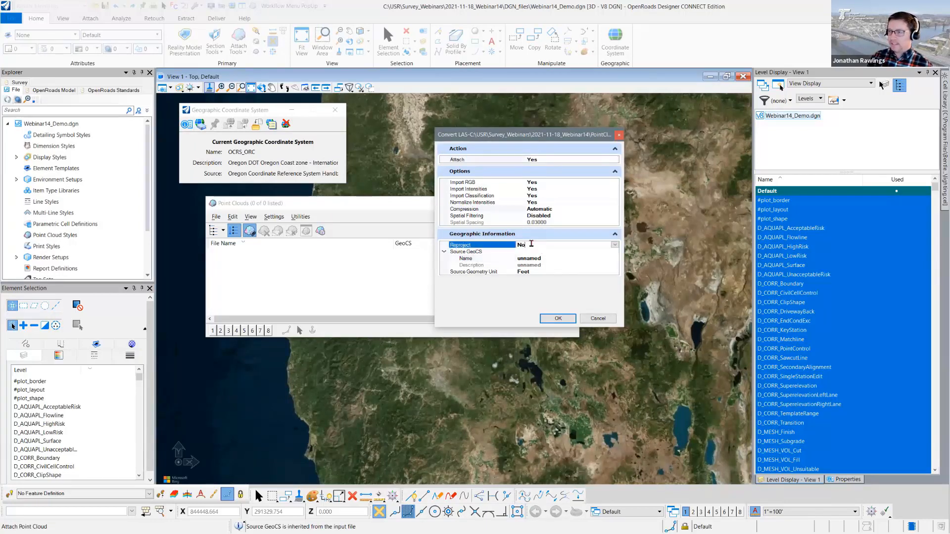
click(614, 244)
click(541, 259)
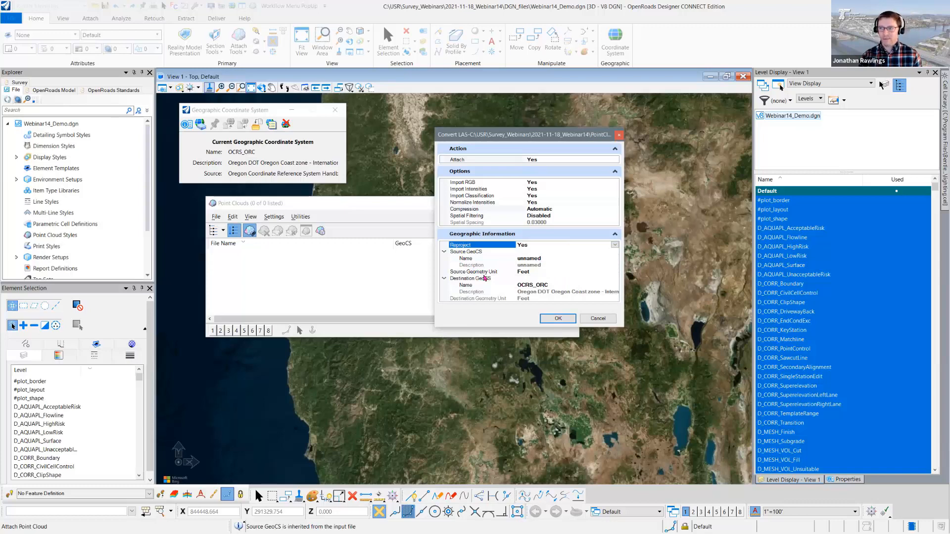
click(539, 260)
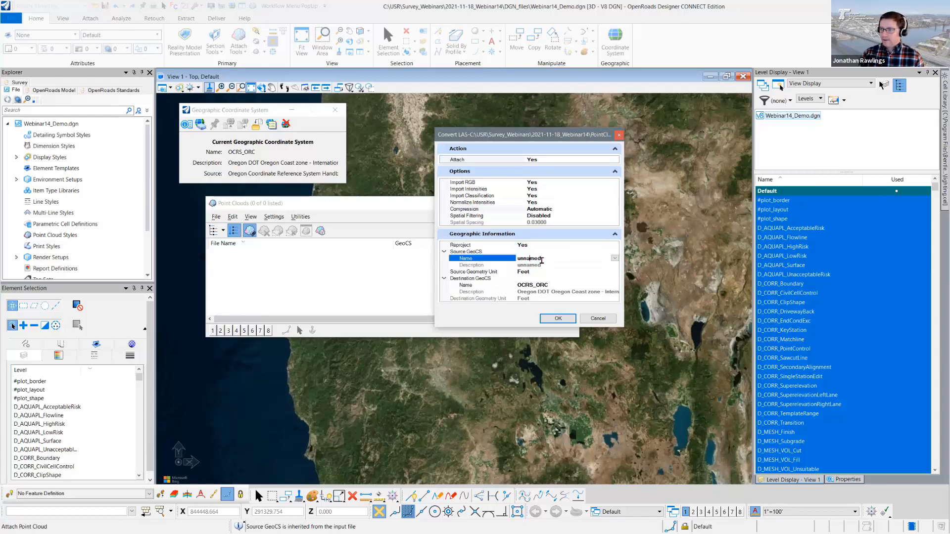
click(614, 258)
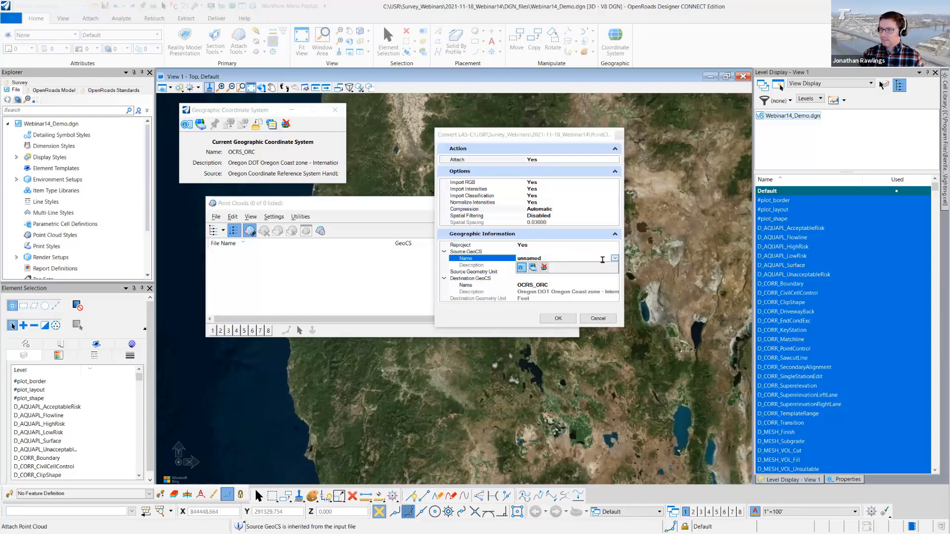
click(533, 268)
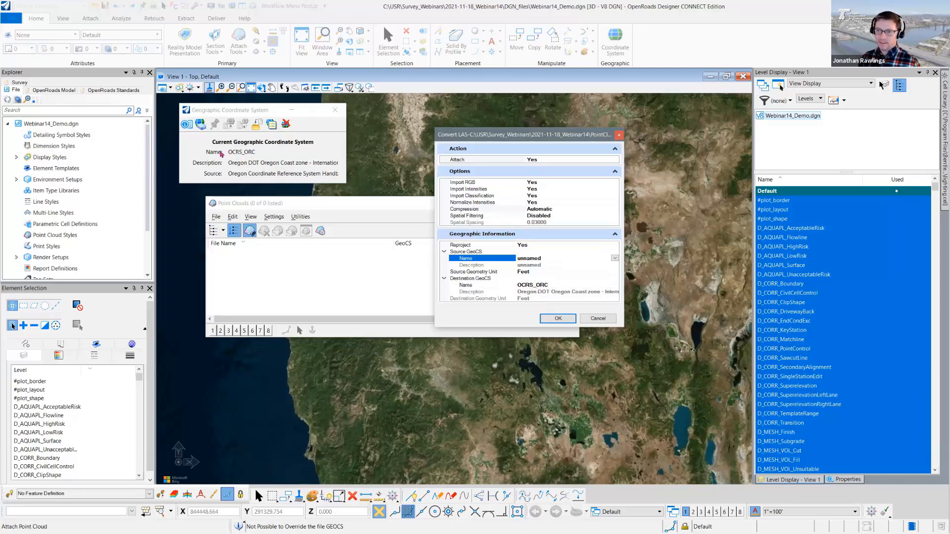
click(532, 245)
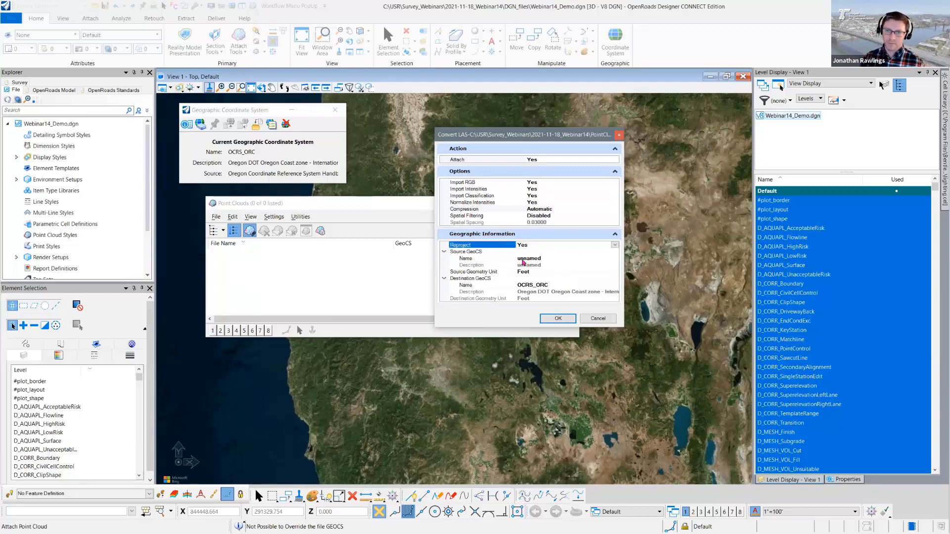
click(614, 246)
click(529, 258)
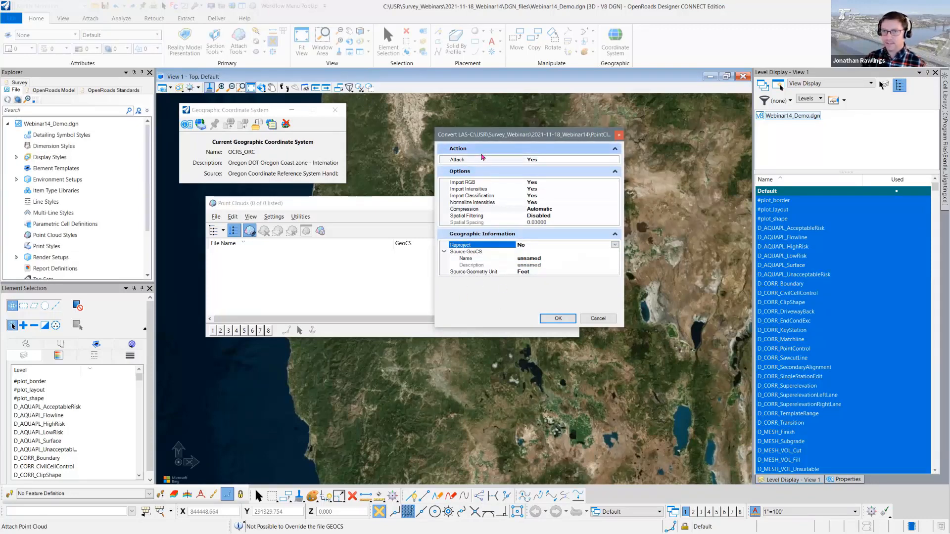
- Convert the three T01 LAS files without reprojection, saving each under its proposed name as a Pointools POD in Mobile_2992
click(558, 319)
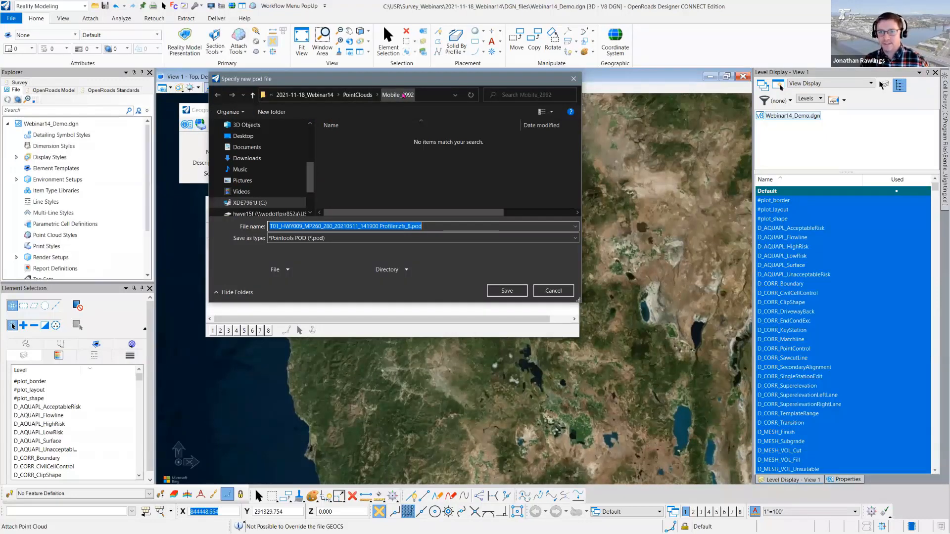
click(509, 291)
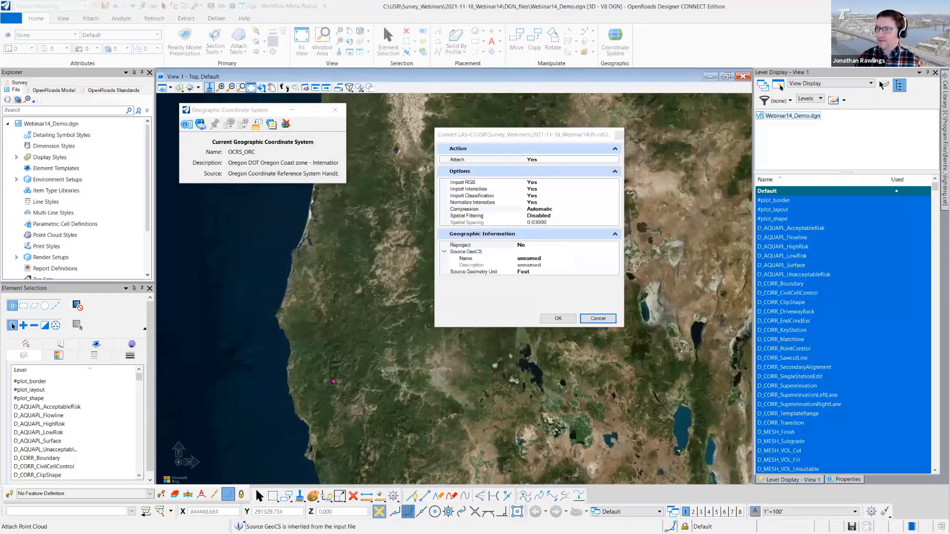
click(557, 319)
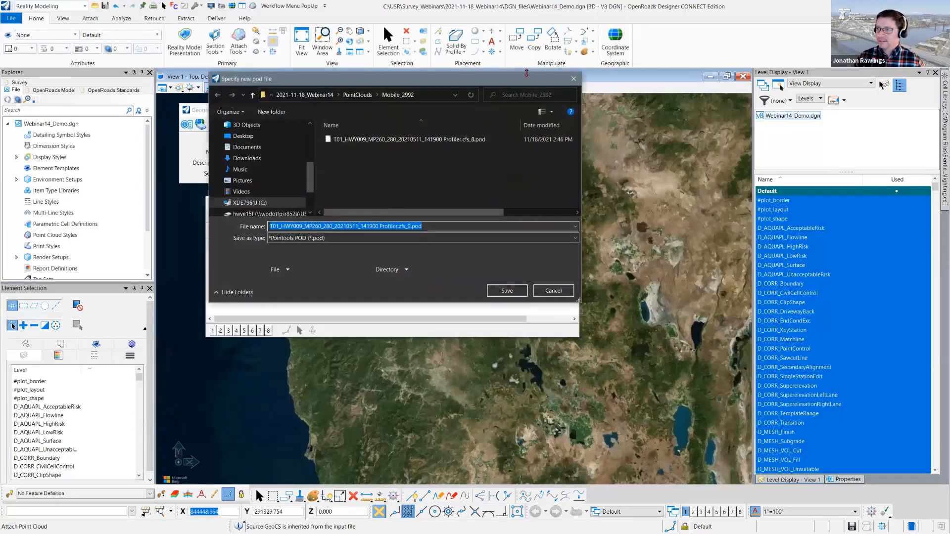
click(505, 291)
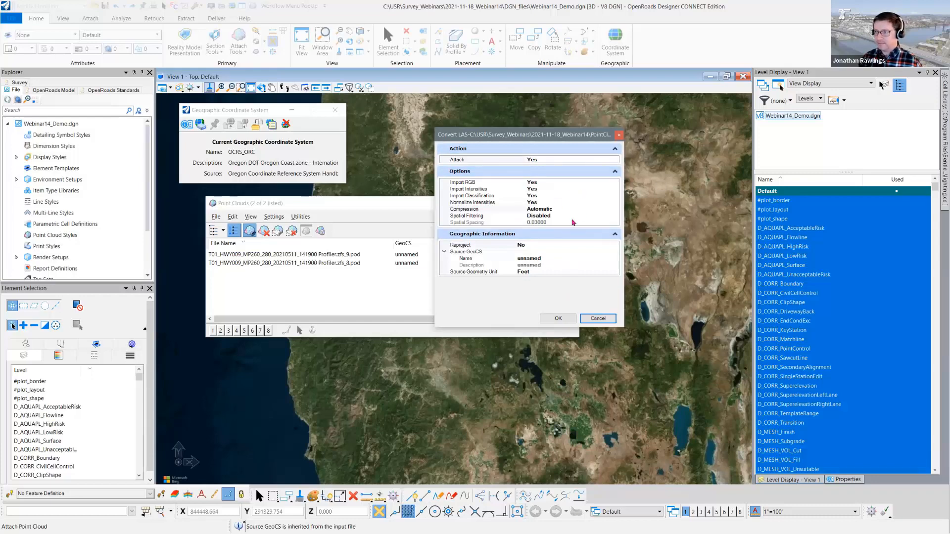
click(555, 318)
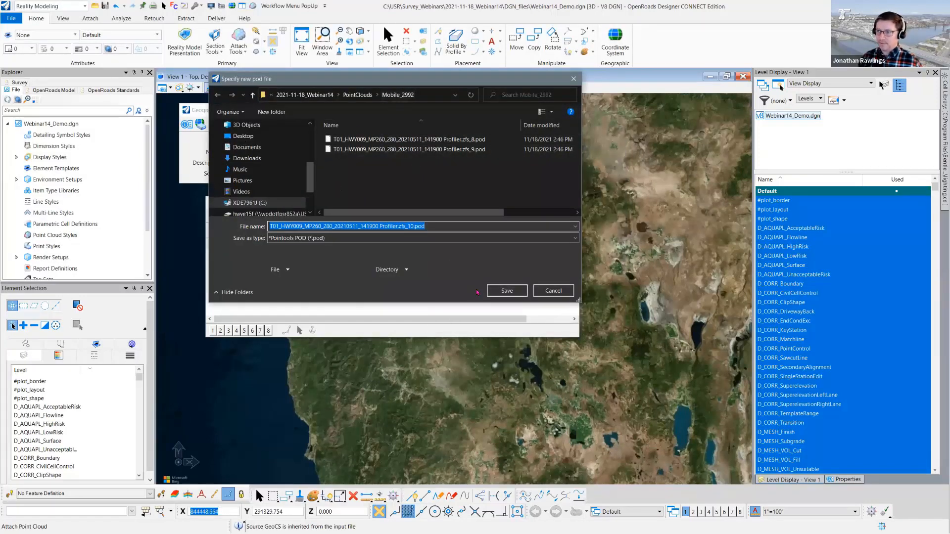
click(493, 292)
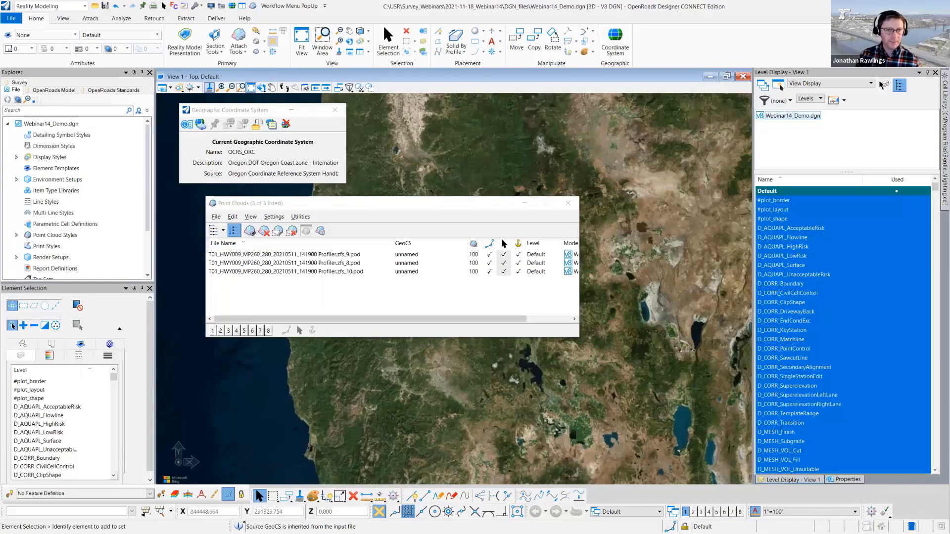
- Switch to File Explorer and compare the file sizes of the LAS and POD versions in the Mobile_2992 folder
key(alt+Tab)
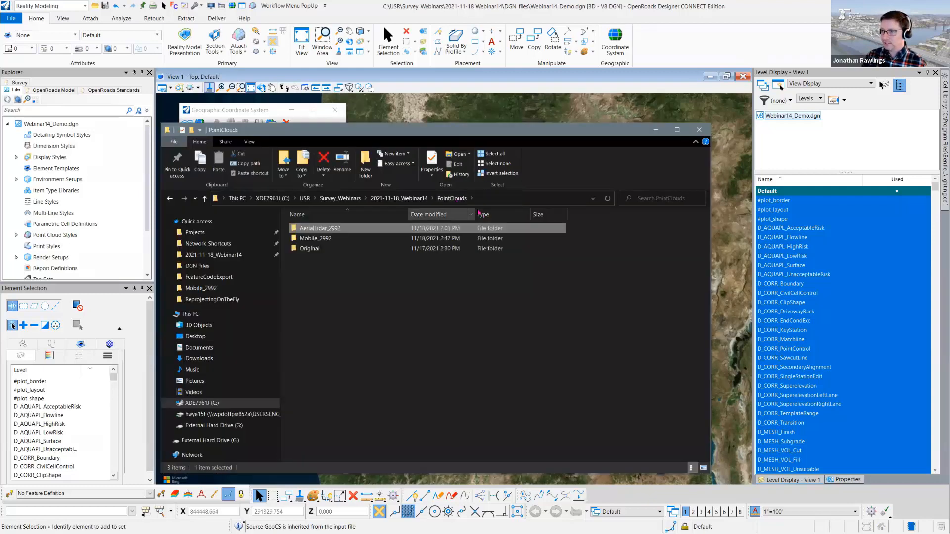
double_click(322, 239)
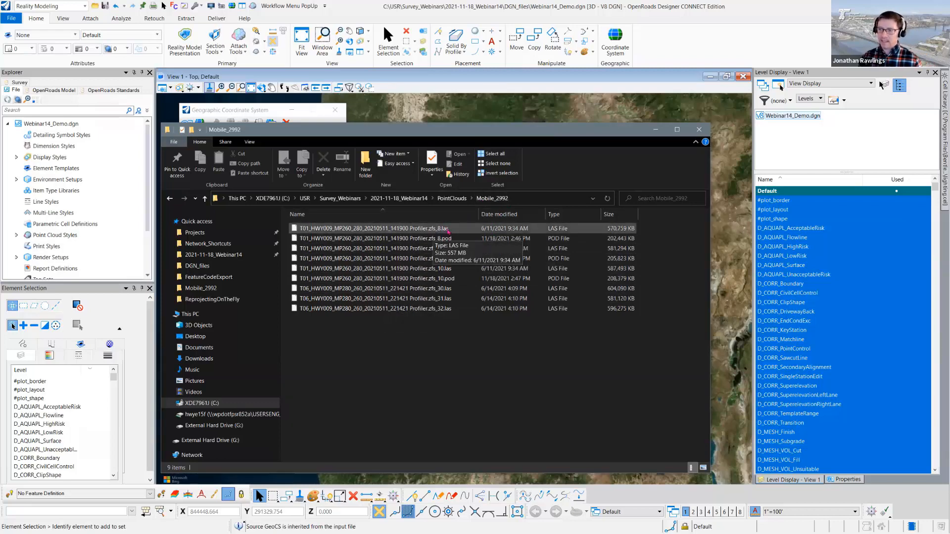
click(433, 231)
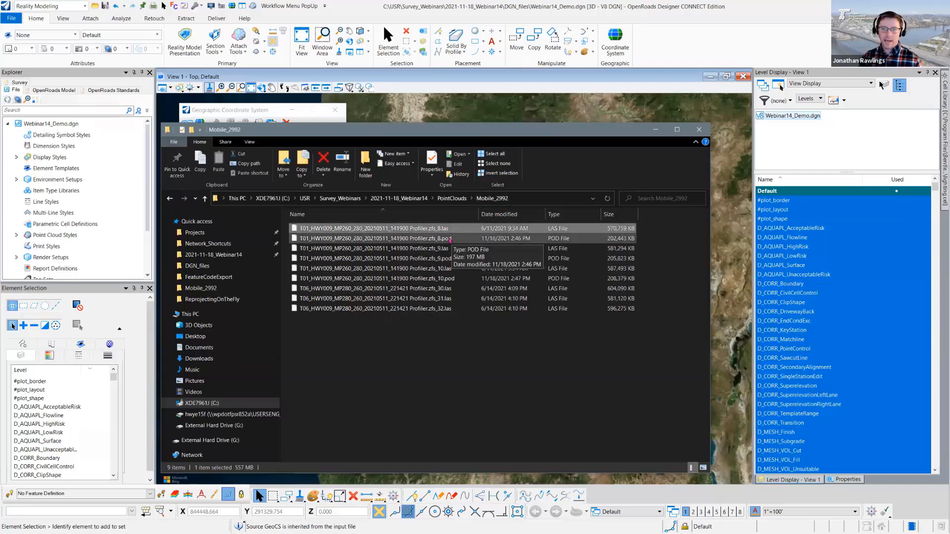
click(450, 240)
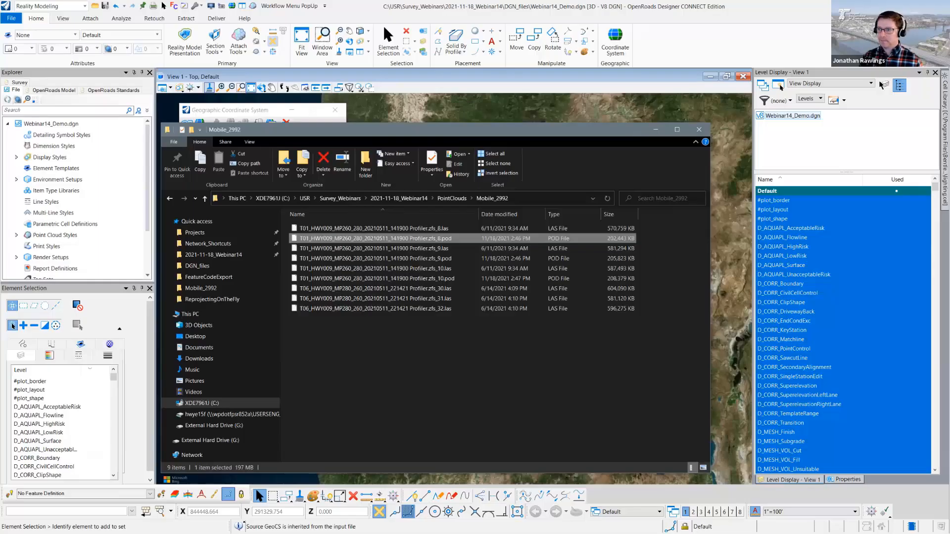
click(656, 130)
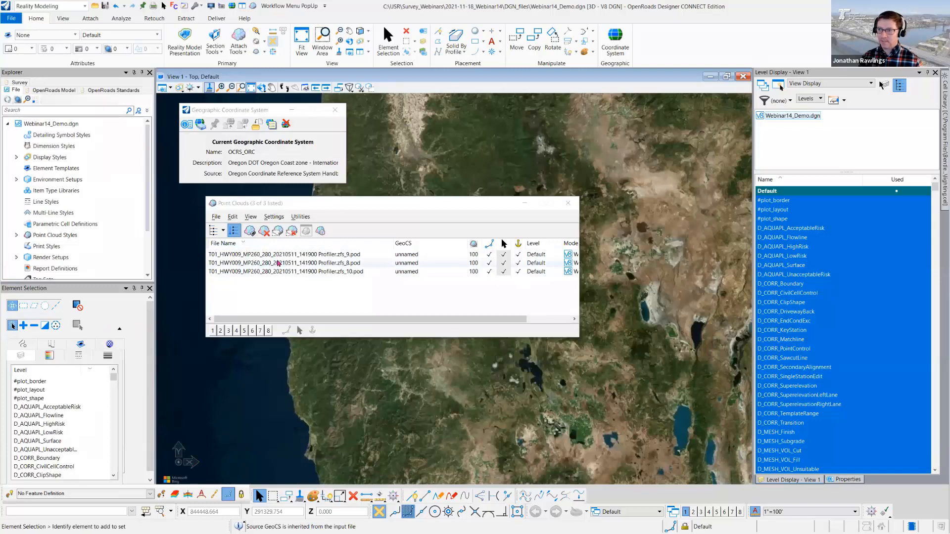
- Move the Point Clouds window aside and fit View 1 to the attached mobile point clouds
drag(297, 203, 442, 159)
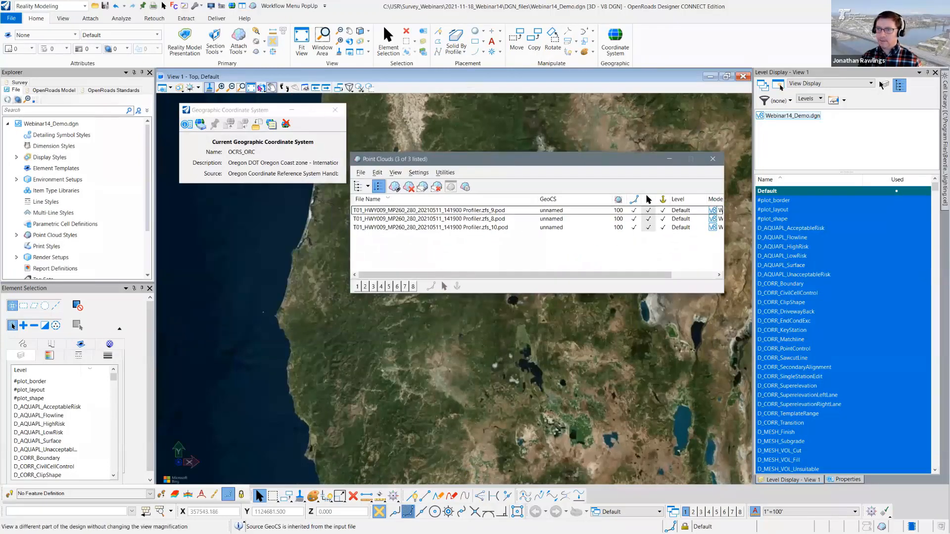
click(251, 87)
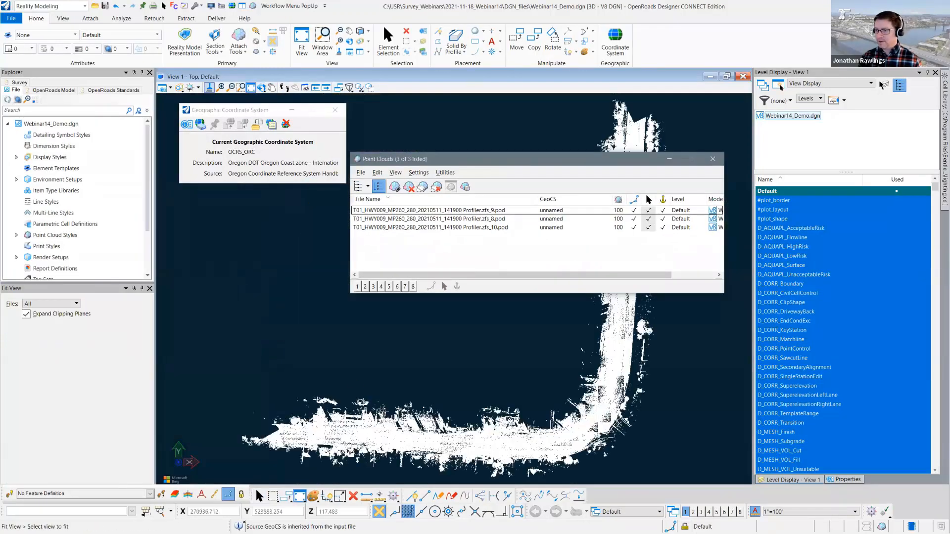
- Check the point clouds' location against the coastline imagery, then select all three PODs and open the GeoCS library for them
scroll(381, 411, down, 3)
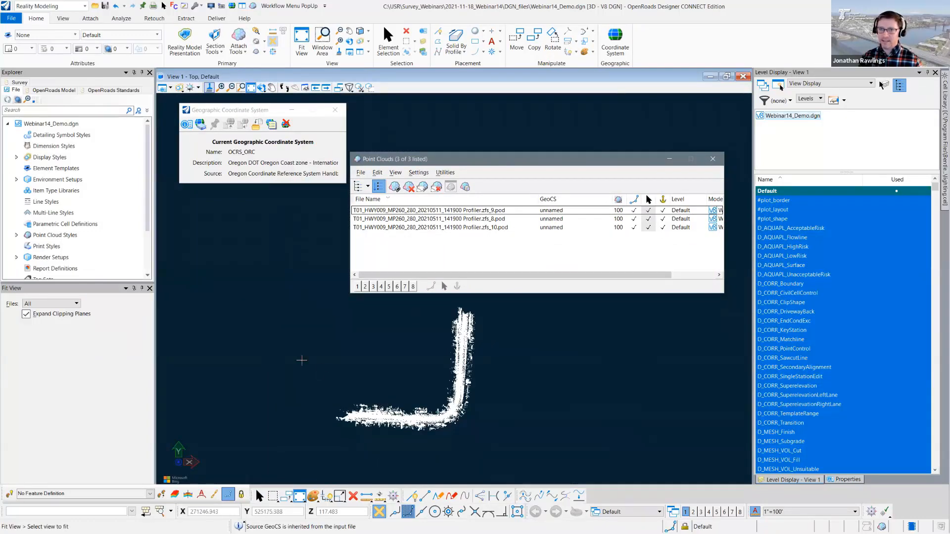
scroll(301, 361, down, 4)
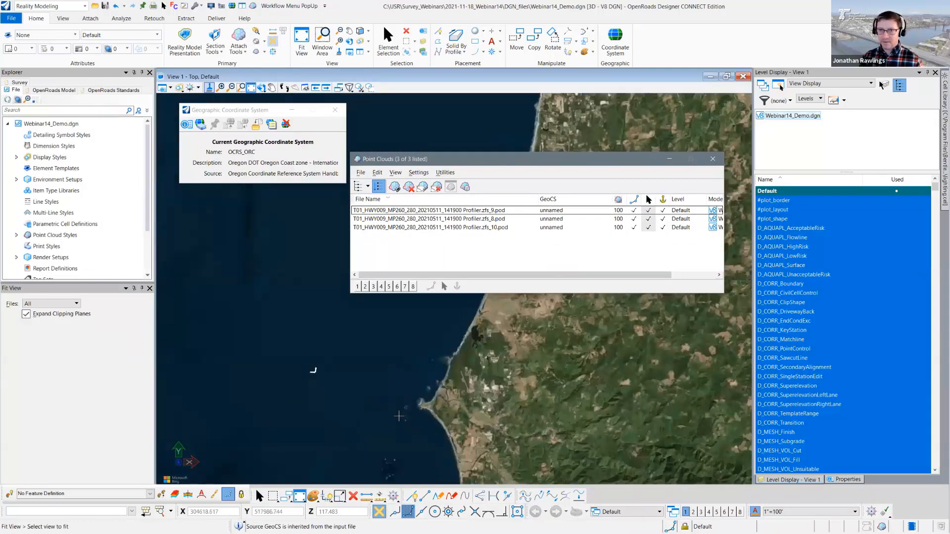
scroll(311, 372, up, 3)
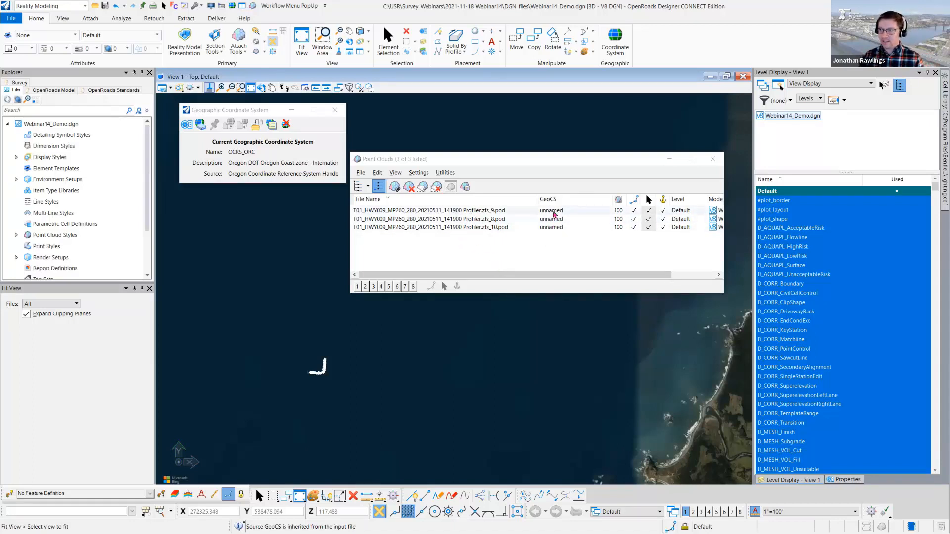
drag(569, 163, 458, 149)
click(390, 196)
shift+click(392, 213)
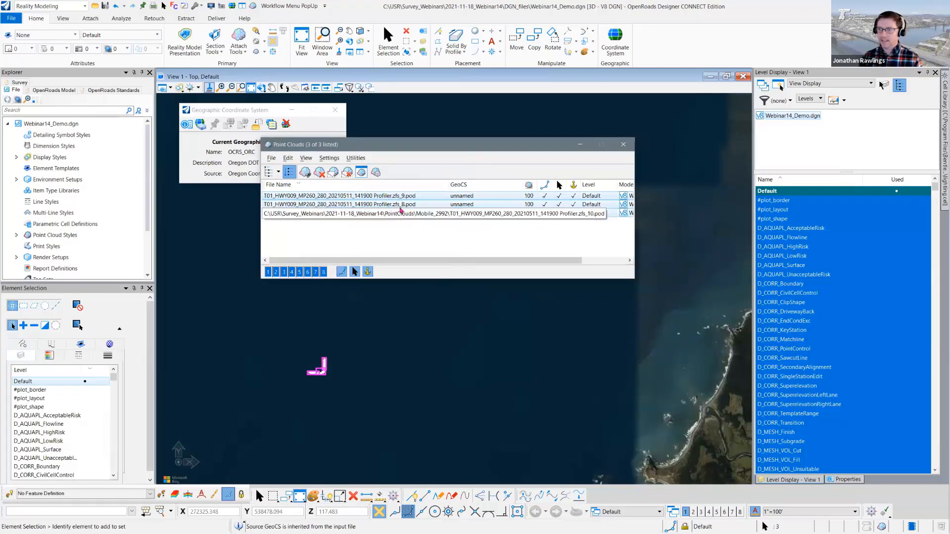
right_click(407, 211)
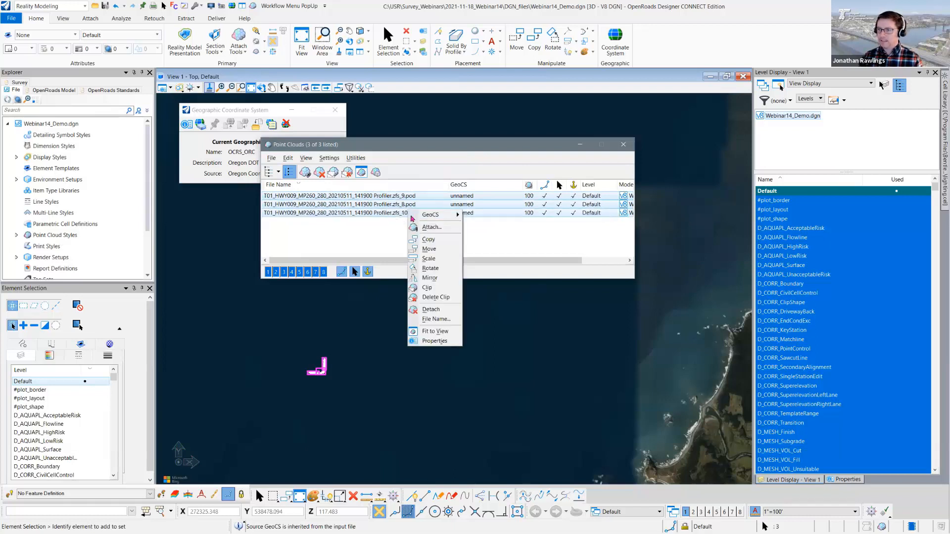
mouse_move(436, 216)
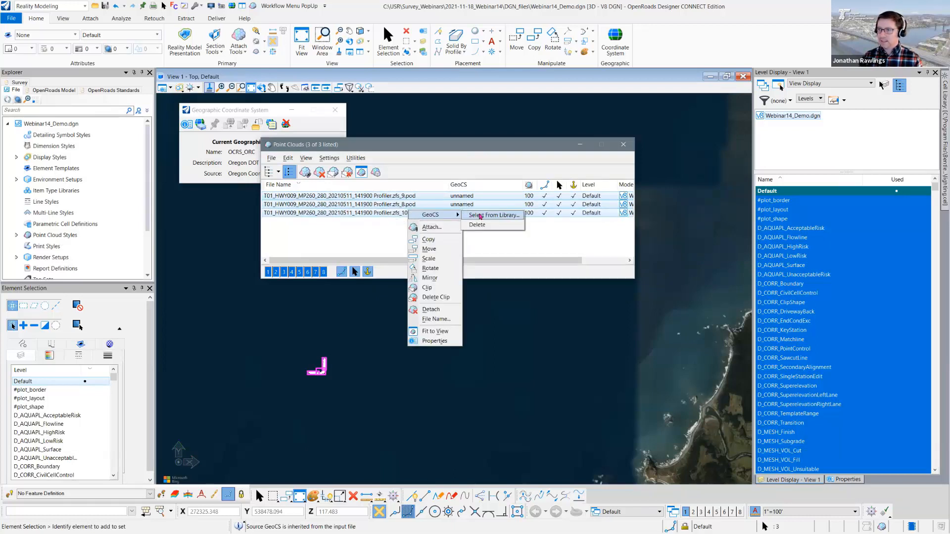
click(480, 216)
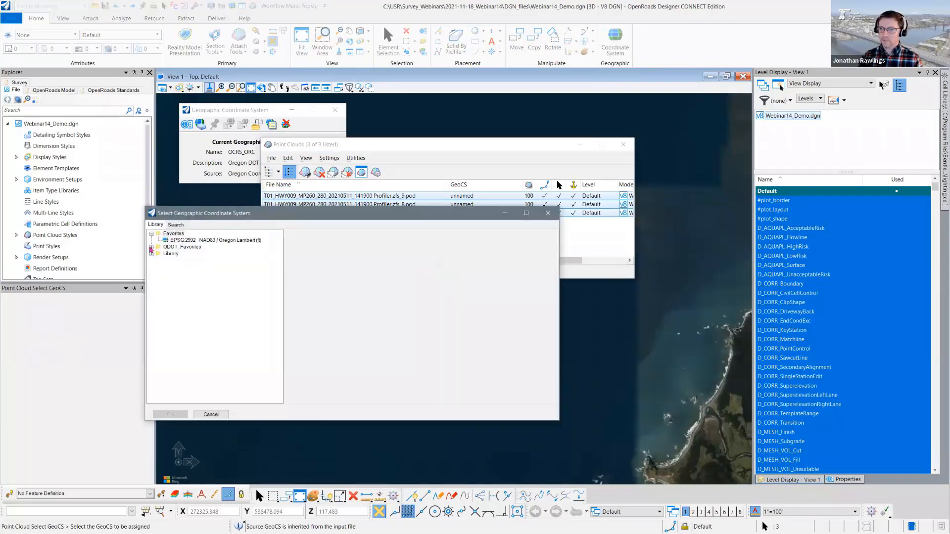
- Assign SSCGIS - EPSG:2992 - NAD83 / Oregon Lambert (ft) from ODOT_Favorites to the three selected point clouds
click(151, 249)
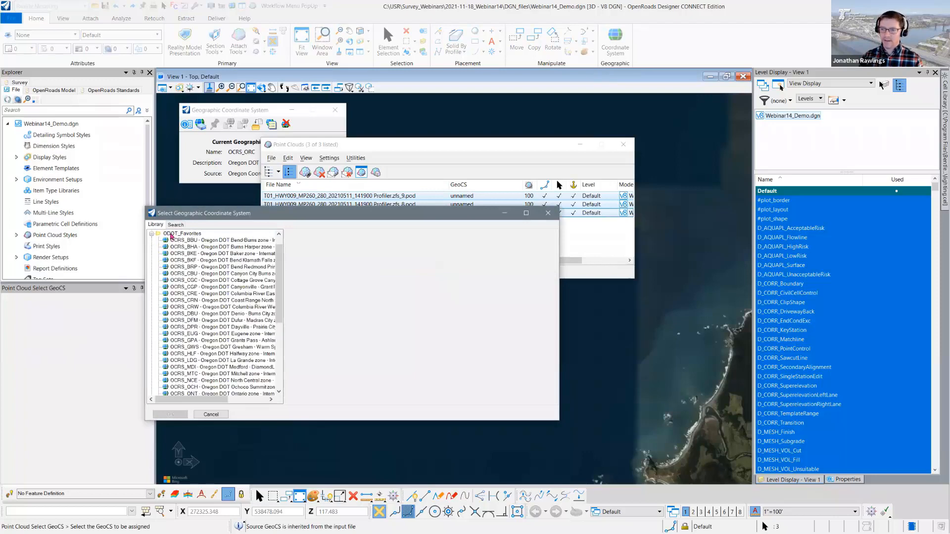
drag(297, 218, 302, 171)
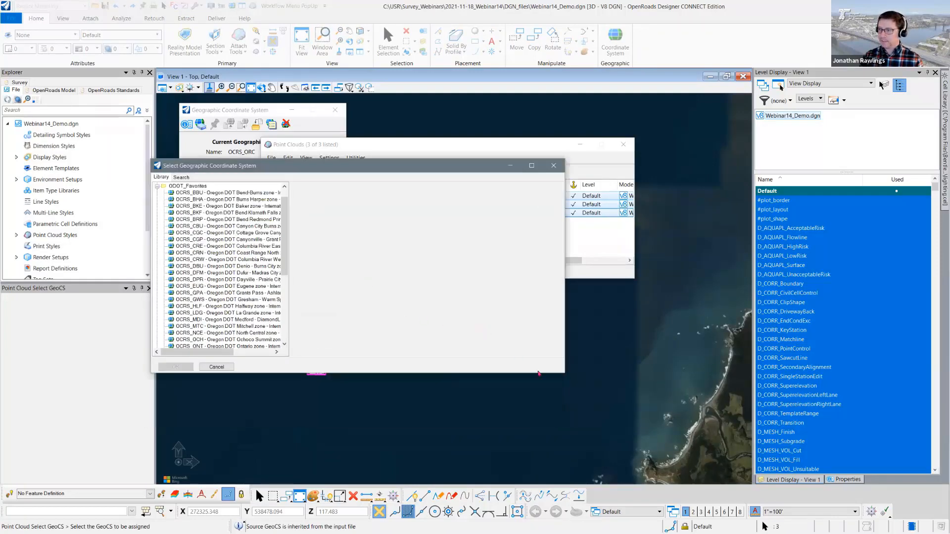
drag(564, 374, 571, 450)
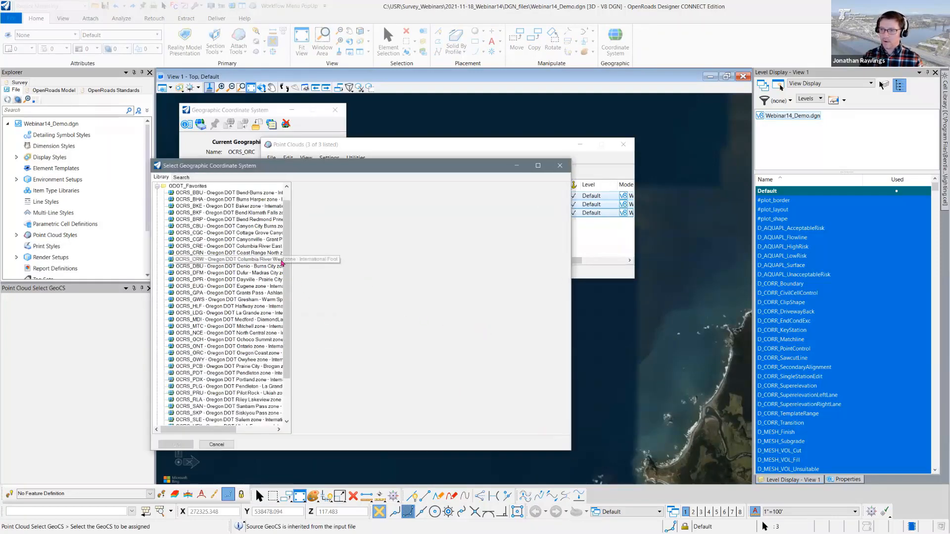
scroll(291, 313, down, 3)
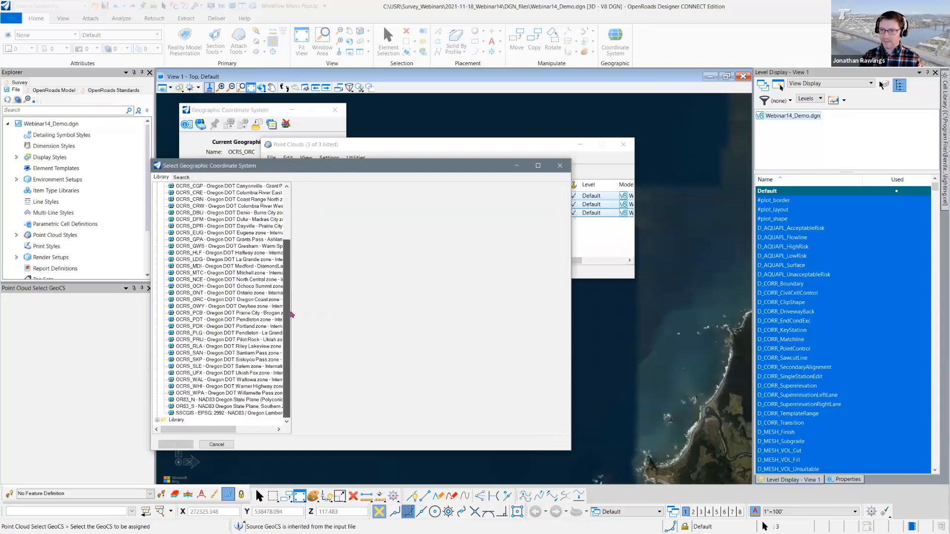
click(193, 415)
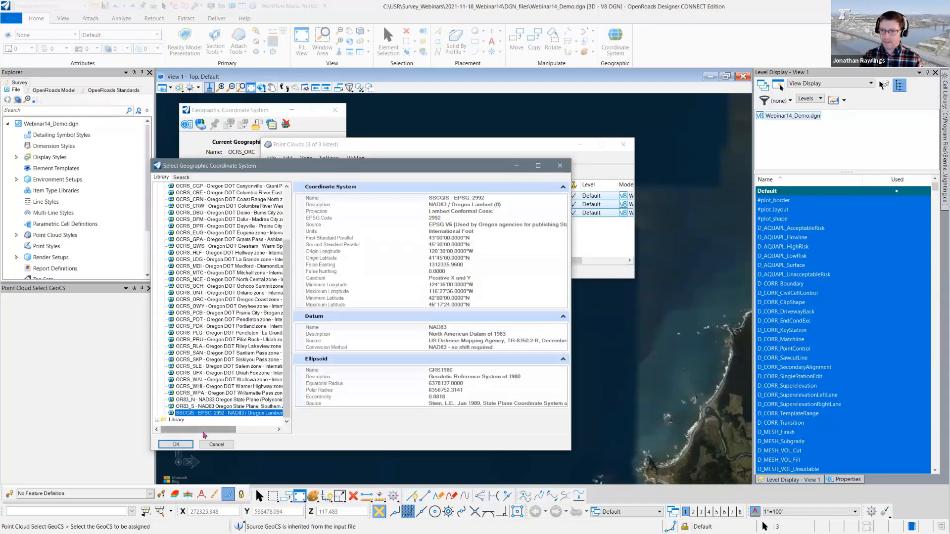
drag(203, 435, 213, 436)
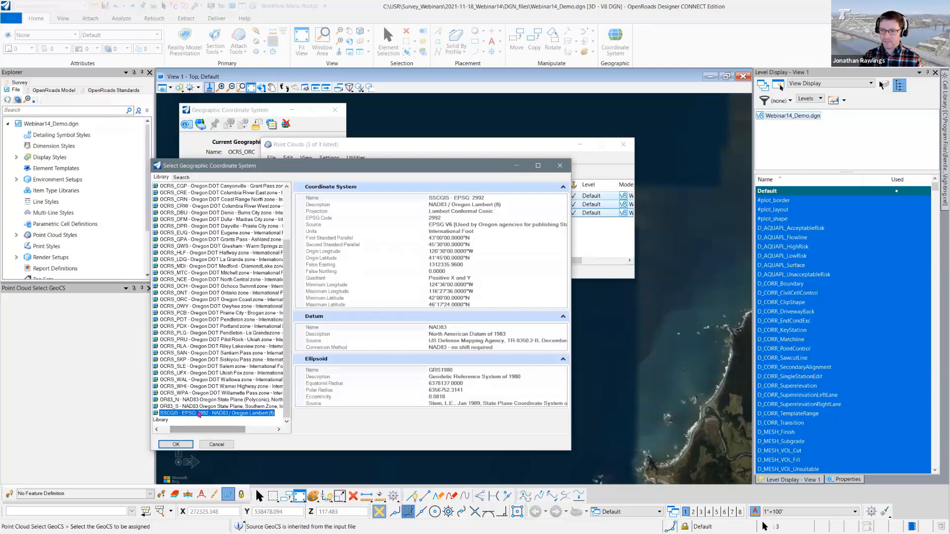
click(176, 445)
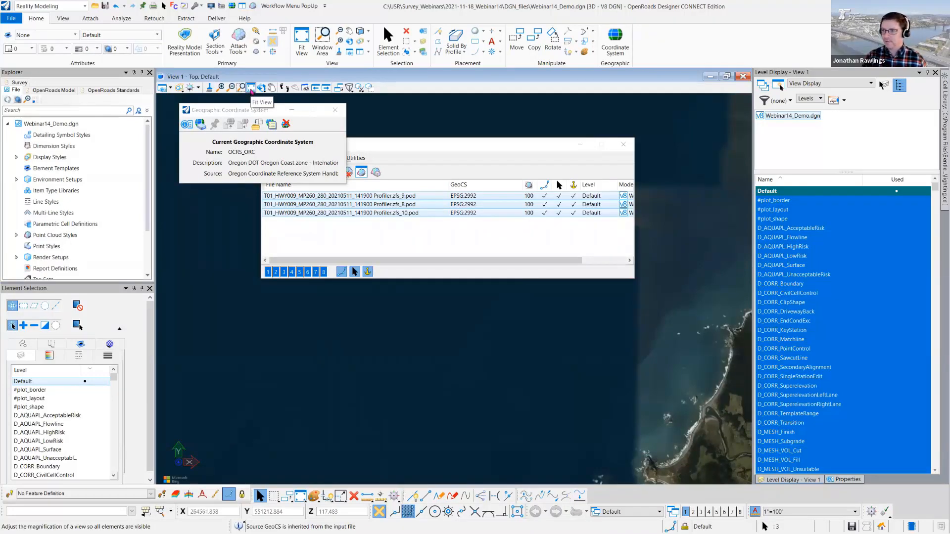
- Fit View 1 to the georeferenced point clouds and move the Point Clouds window clear of them
click(251, 90)
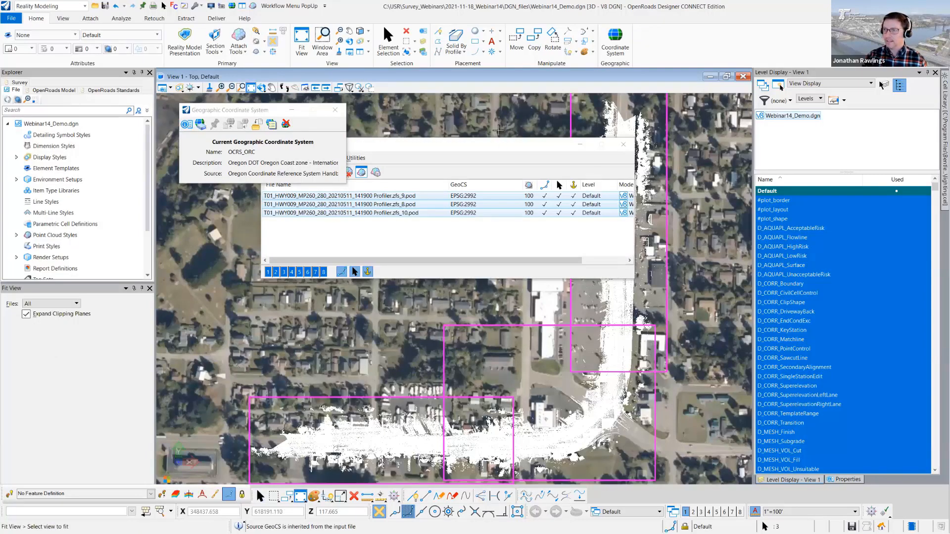
drag(504, 145, 406, 179)
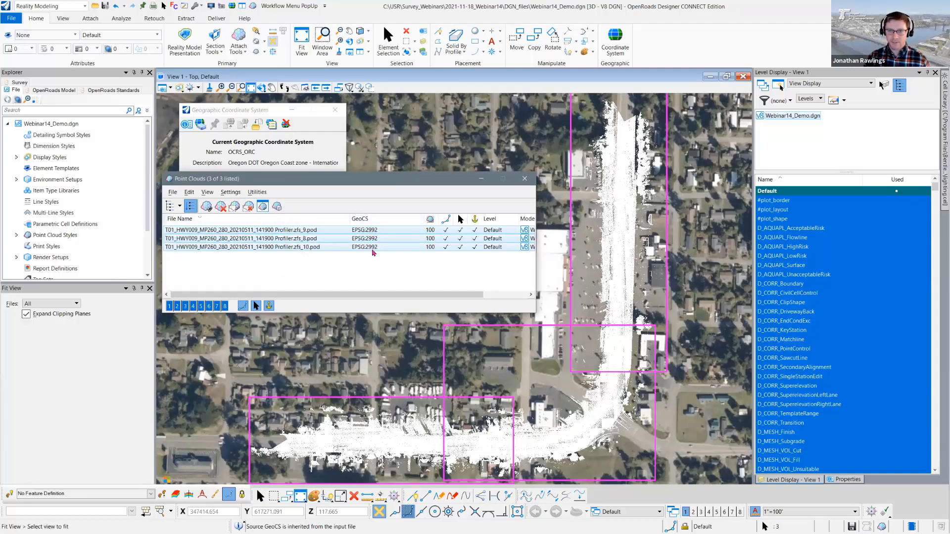
scroll(592, 406, down, 3)
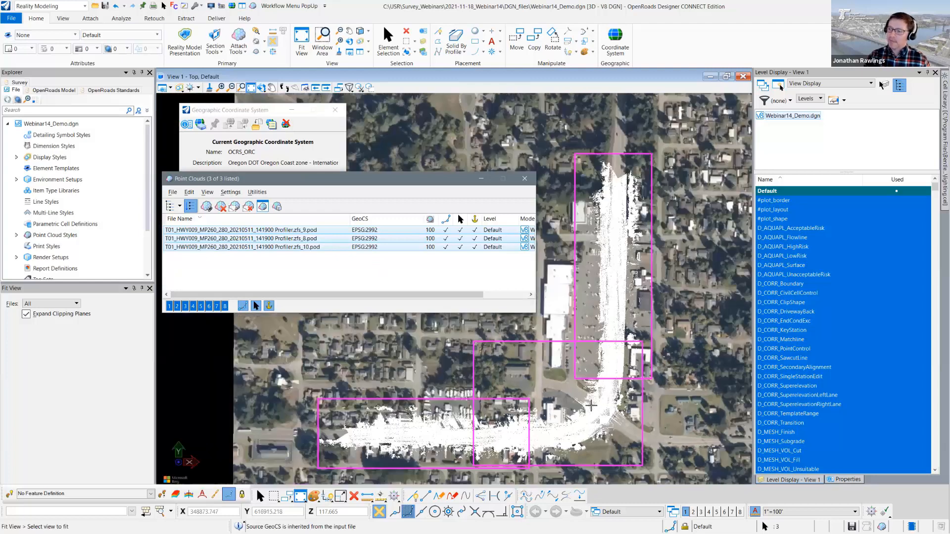
- Select all three attached POD files and start exporting them, accepting the selection to open the export options
click(258, 493)
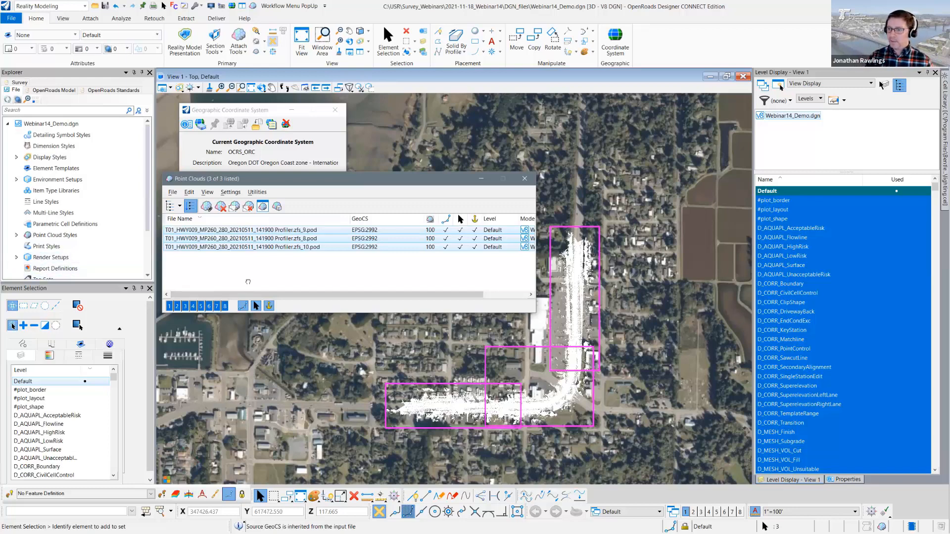
click(298, 230)
shift+click(303, 248)
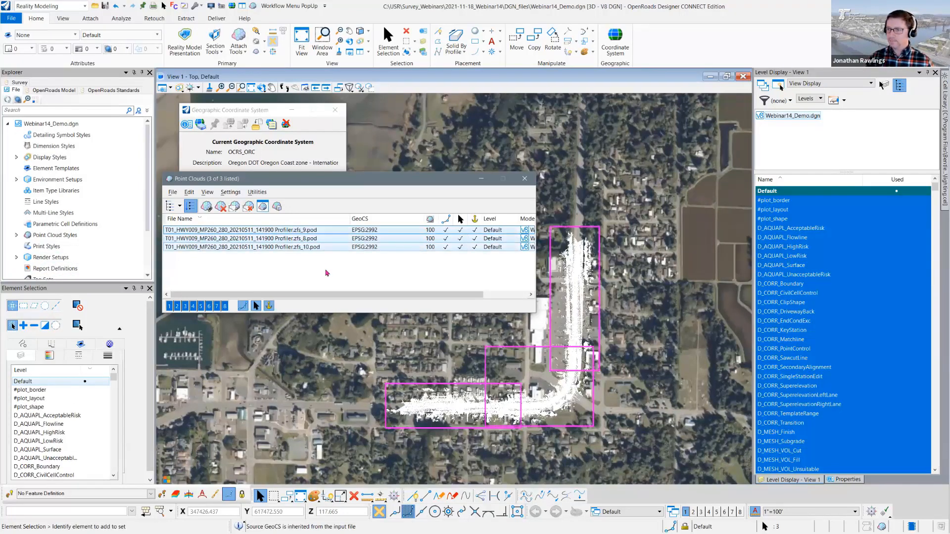
click(171, 194)
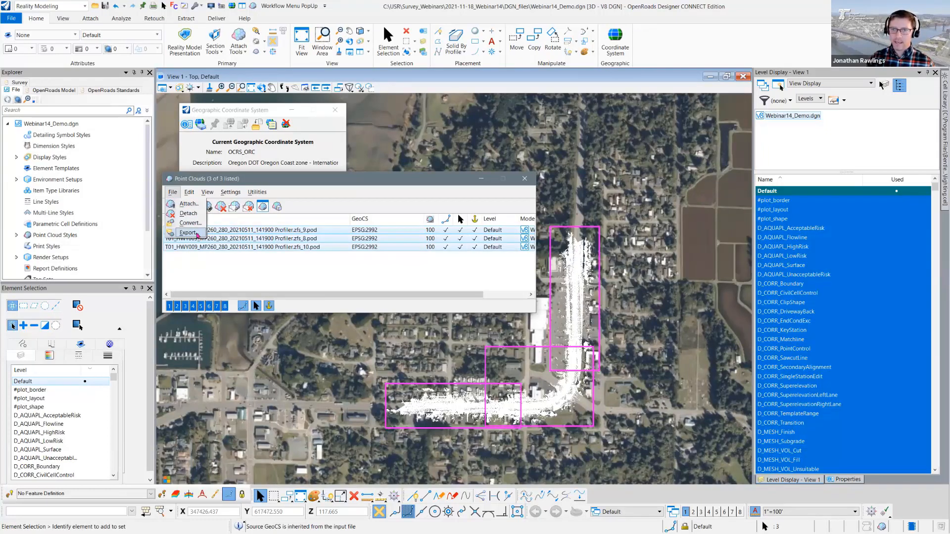
click(188, 232)
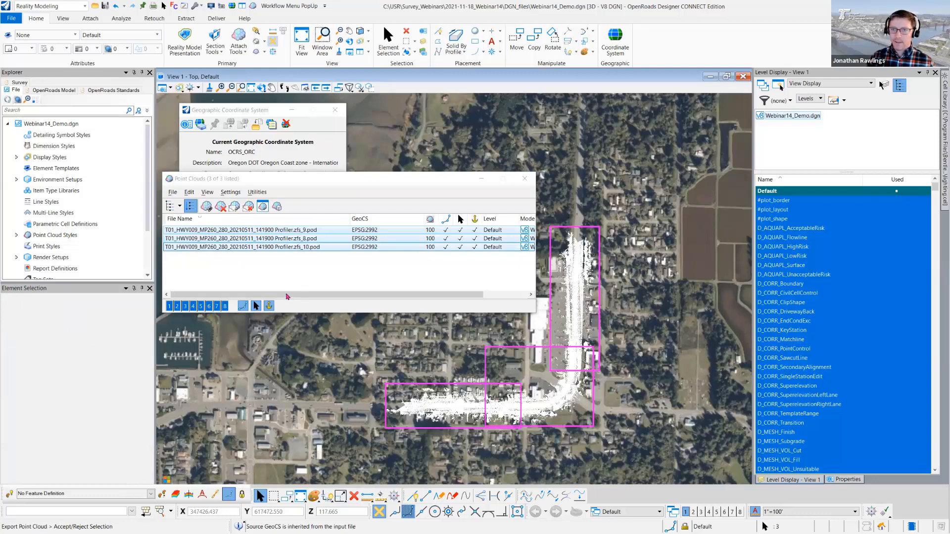
click(296, 256)
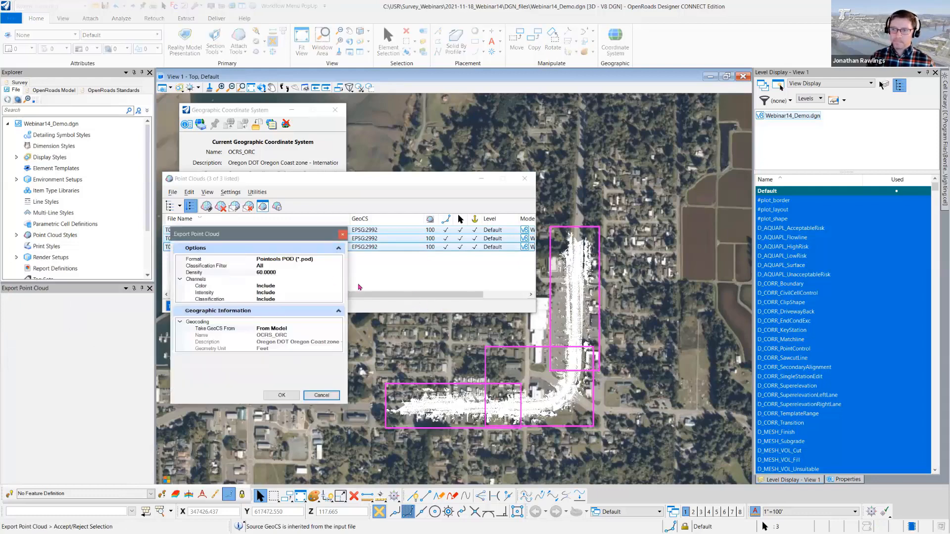
- Review the available export formats and classification filter choices, keeping Pointools POD (*.pod) and All
click(277, 260)
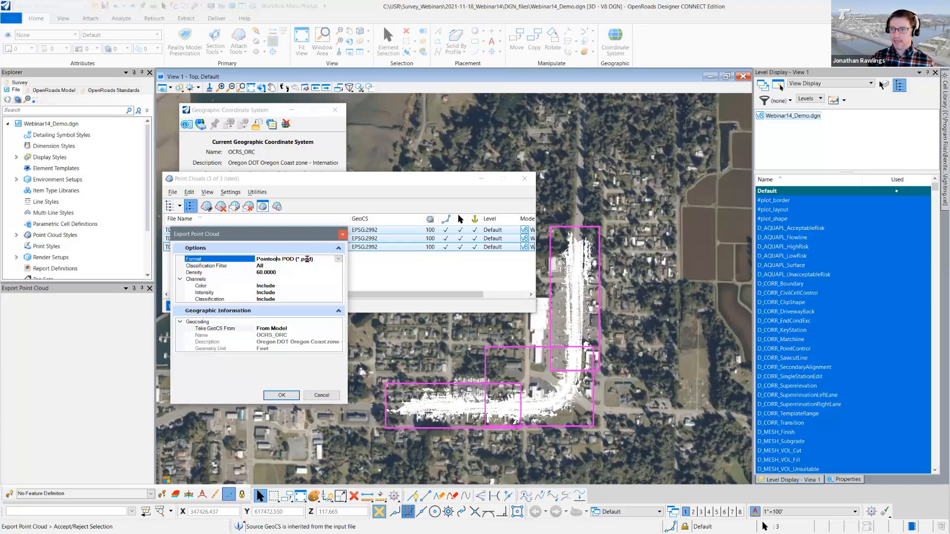
click(338, 260)
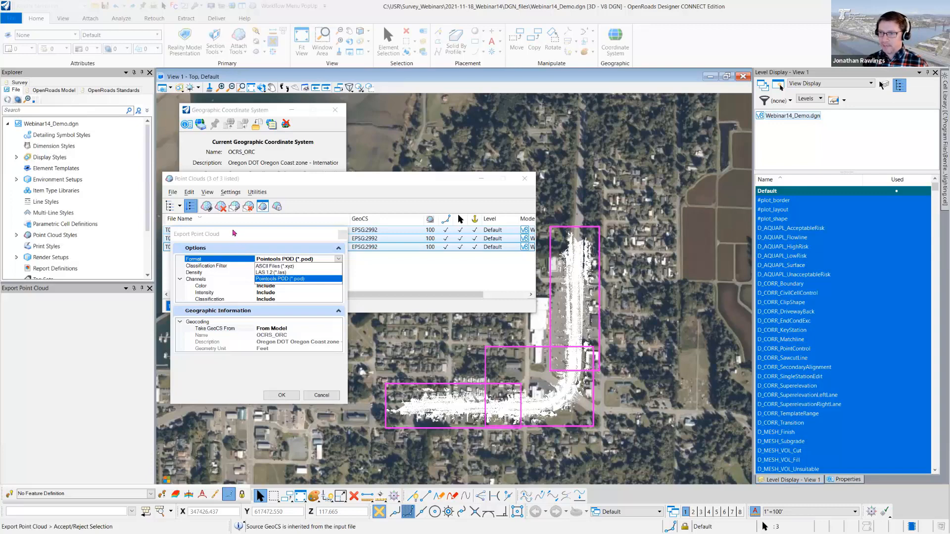
click(235, 234)
click(211, 267)
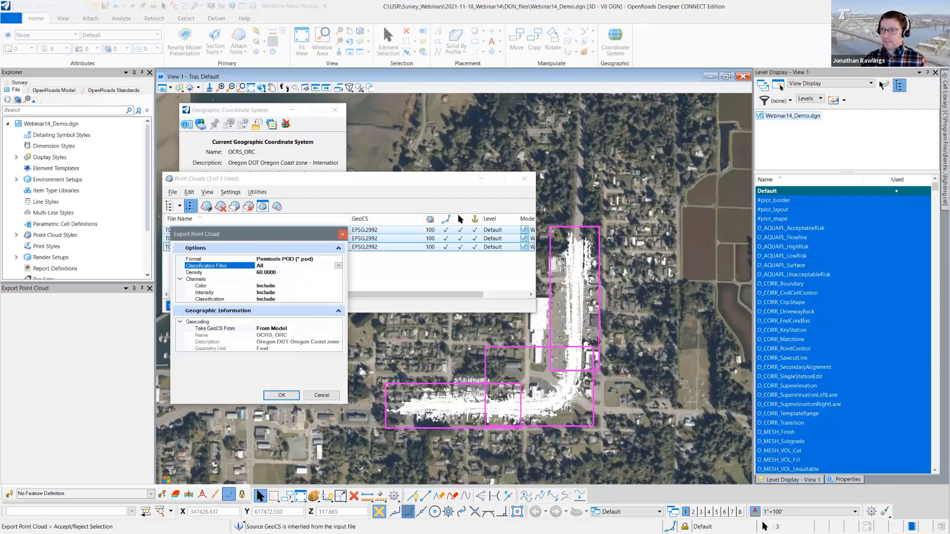
click(338, 265)
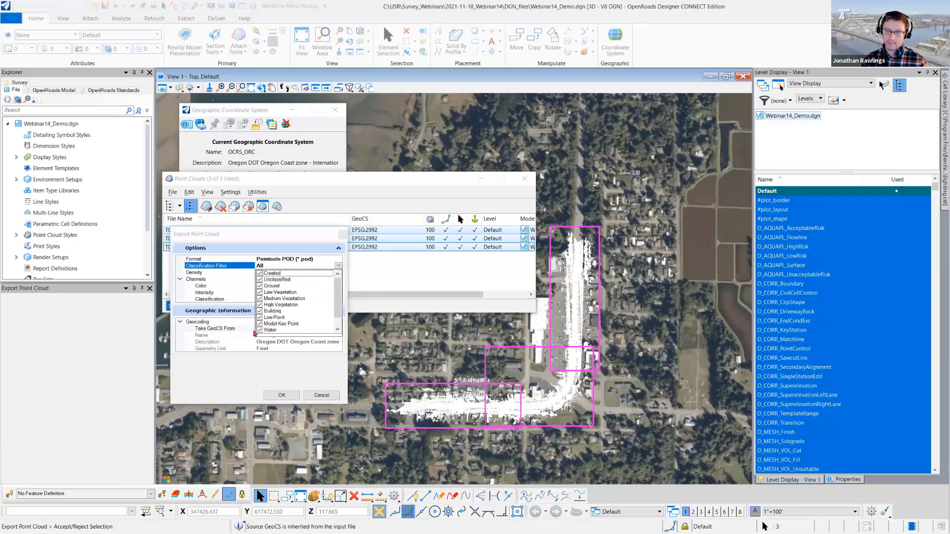
click(246, 242)
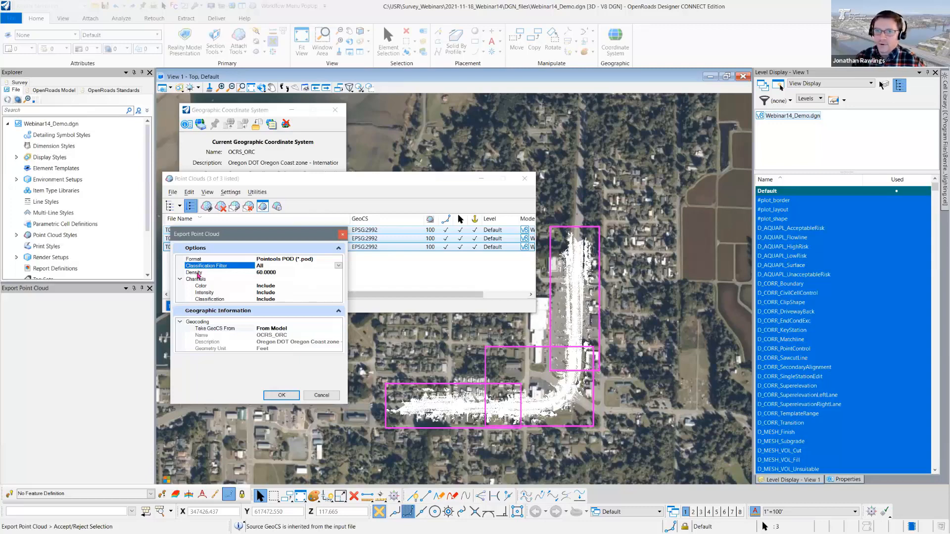
- Set the point cloud export density to 100
click(220, 273)
click(338, 273)
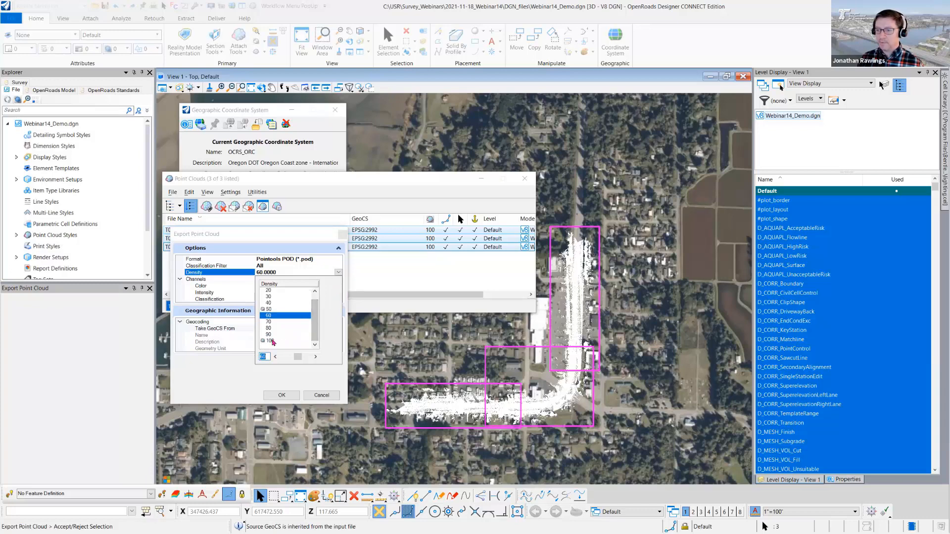
click(273, 342)
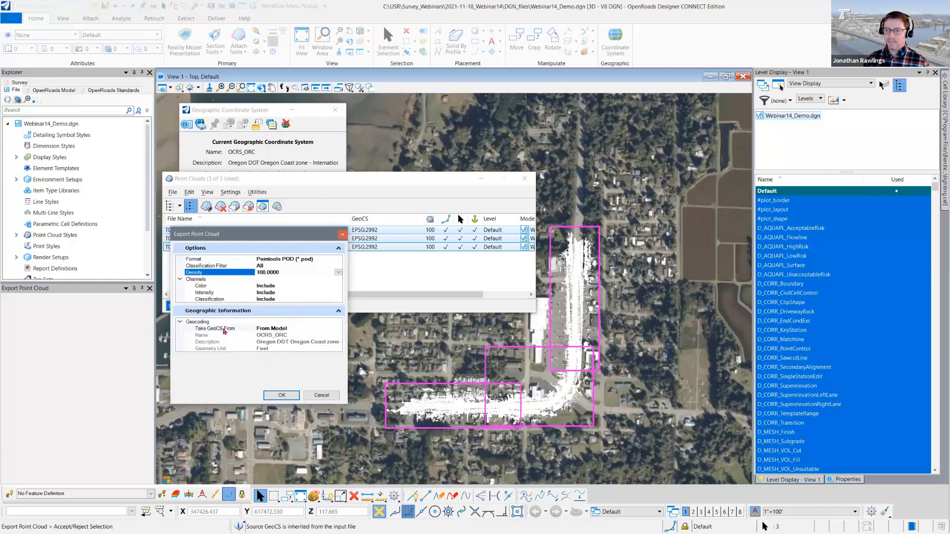
- Try Input Point Cloud and Name Specified as the export's coordinate system source, opening the choices for the specified name
click(291, 328)
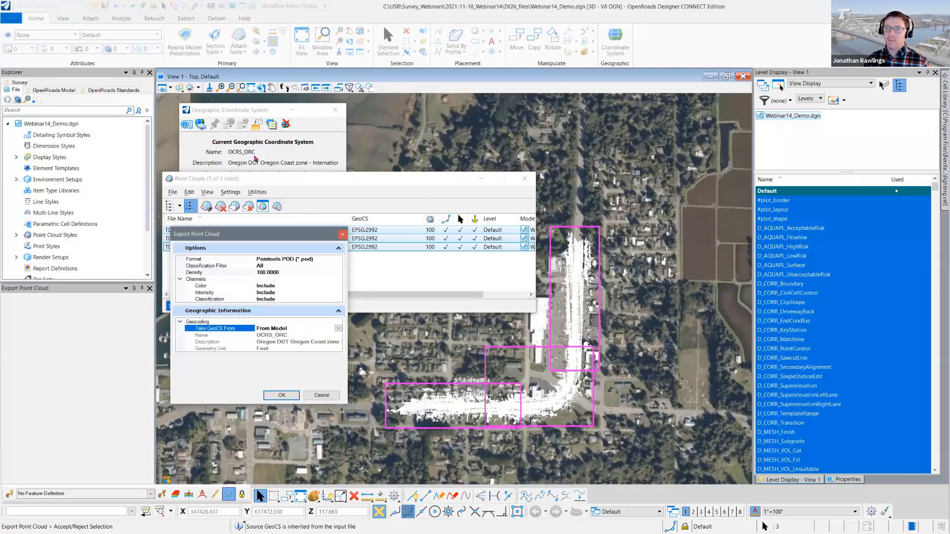
click(338, 328)
click(292, 337)
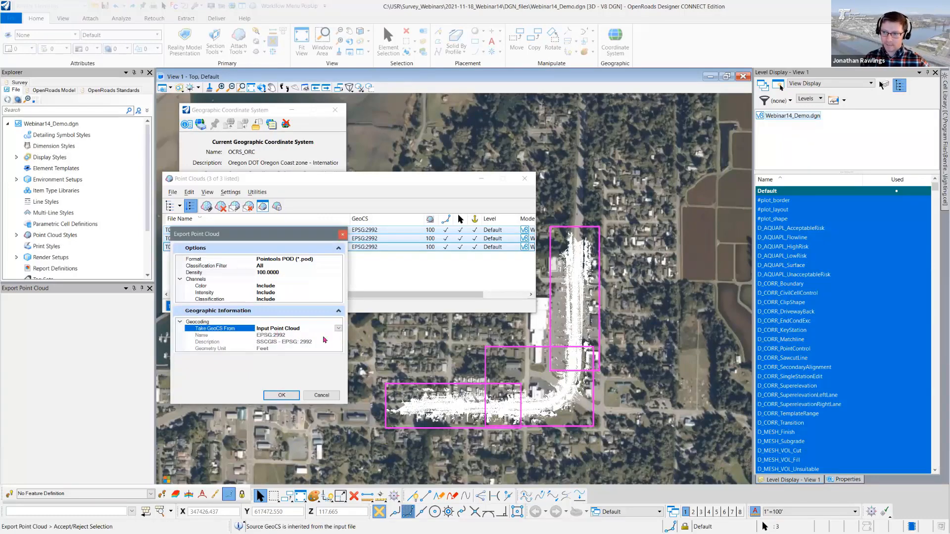
click(339, 328)
click(293, 344)
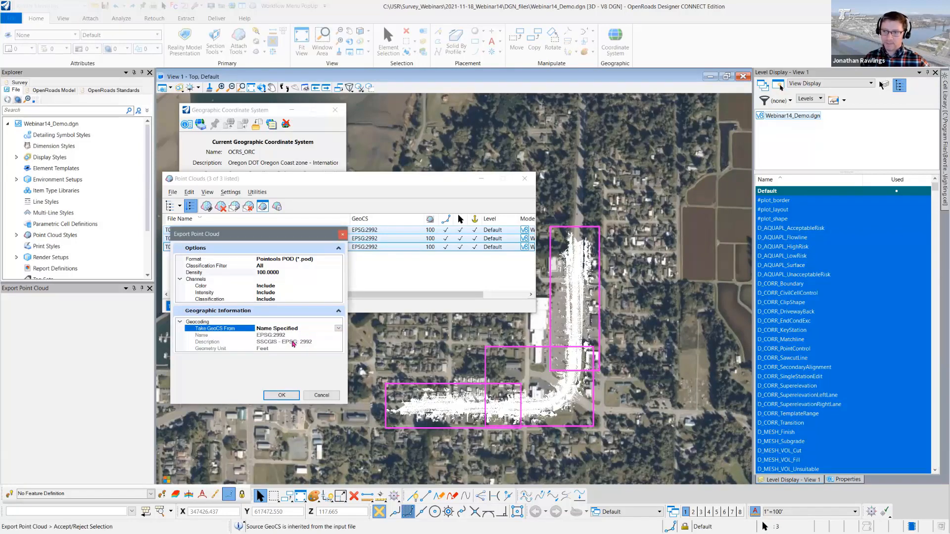
click(297, 335)
click(338, 334)
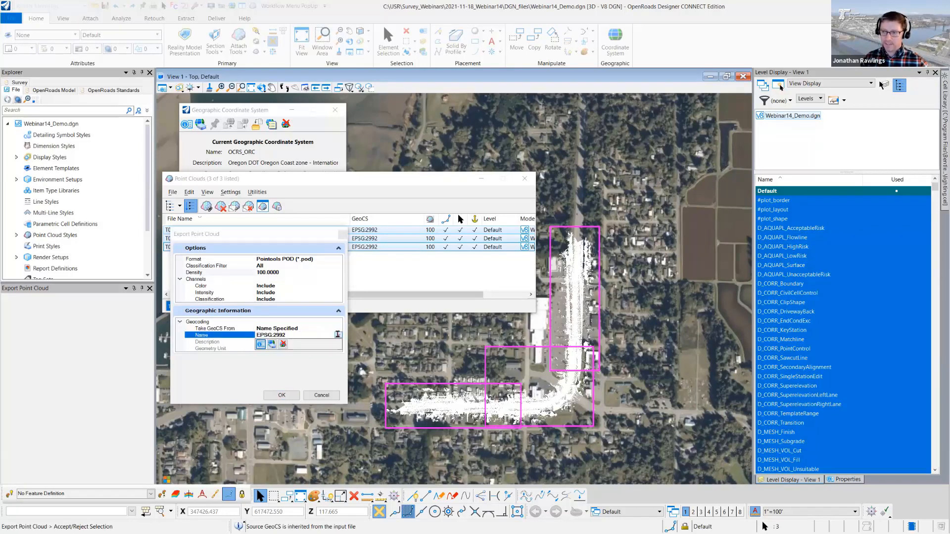
click(268, 365)
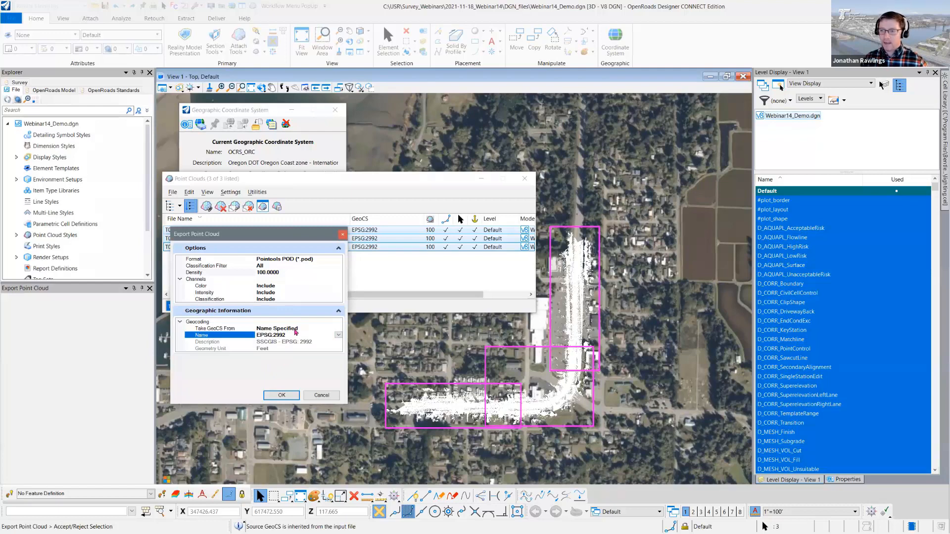
- Take the export's GeoCS From Model, using OCRS_ORC, and accept the export options
click(296, 329)
click(296, 329)
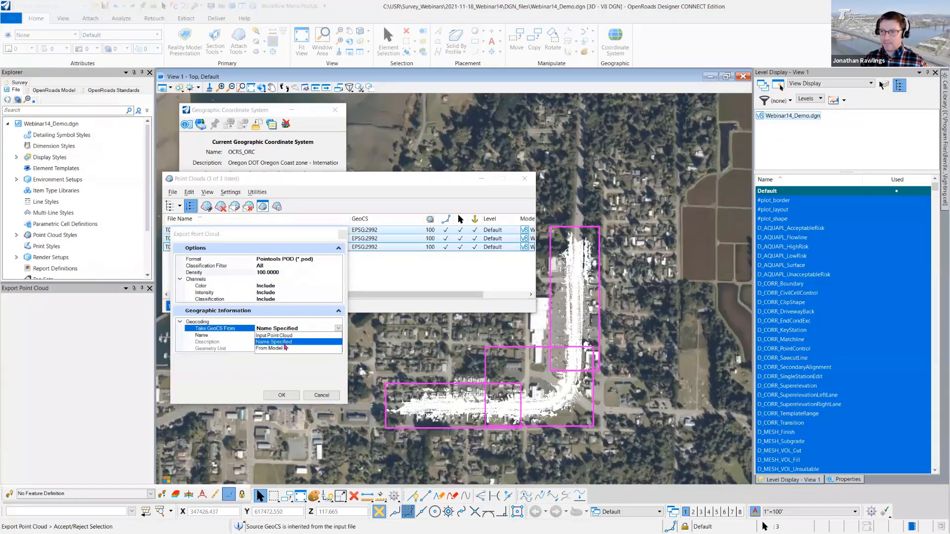
click(285, 349)
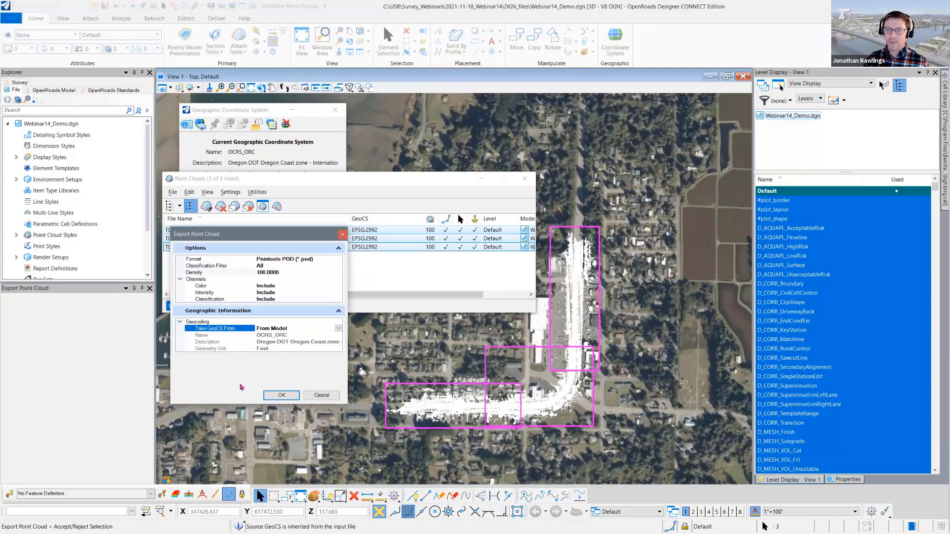
click(281, 396)
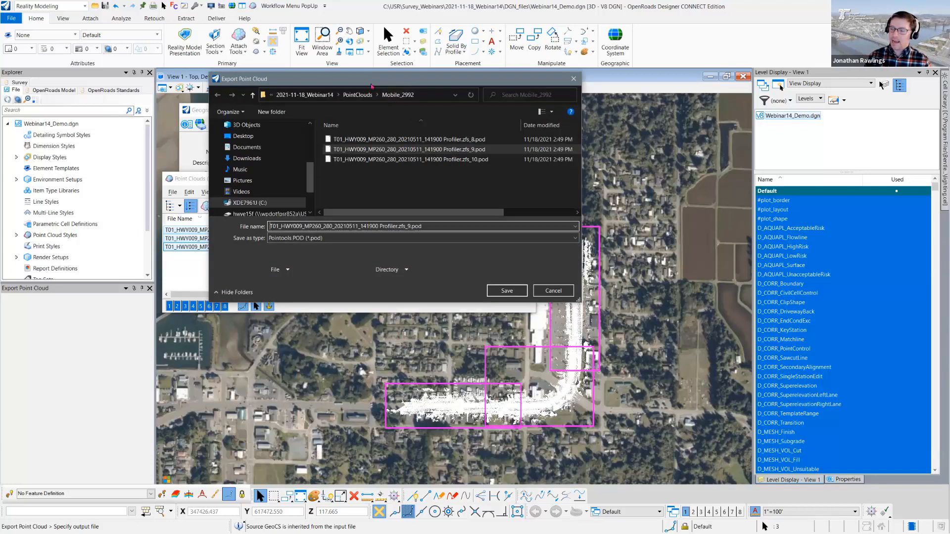
- Export the combined point cloud to the Mobile_2992 folder as T01_HWY009_MP260_280_20210511_141900 Profiler.zfs_8-10.pod
drag(372, 86, 689, 123)
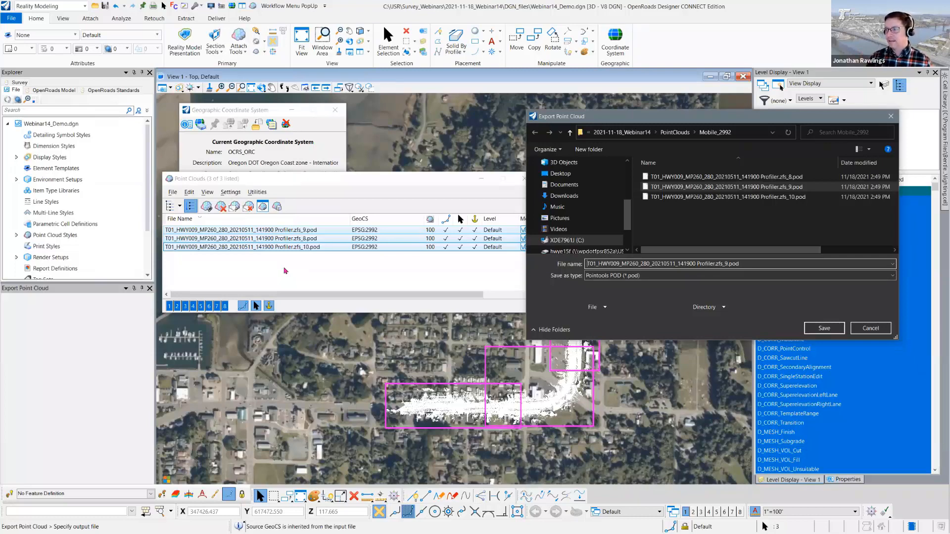
click(725, 266)
key(BackSpace)
text(8-10)
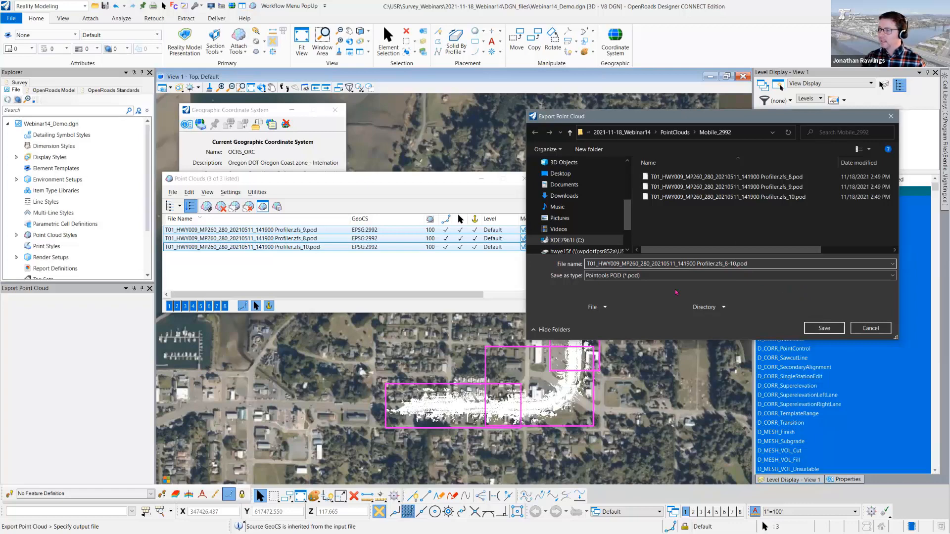
click(822, 328)
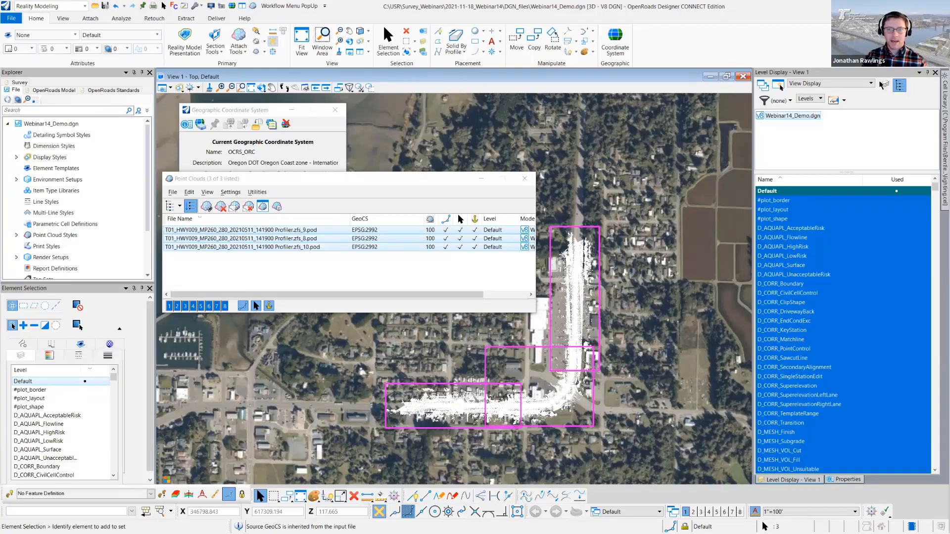
- Switch to File Explorer, locate the exported 8-10 POD and create a folder named Mobile_ORCoast in PointClouds
key(alt+Tab)
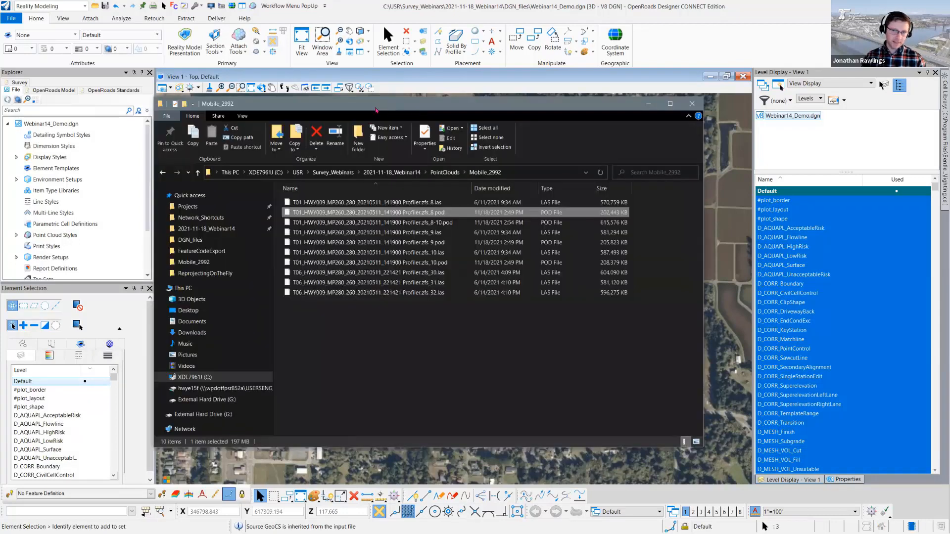
click(425, 223)
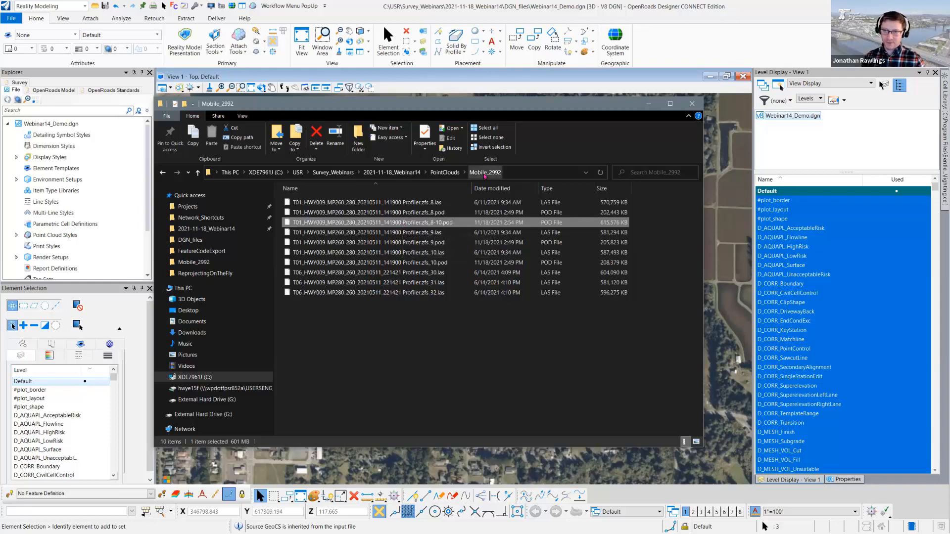
click(444, 172)
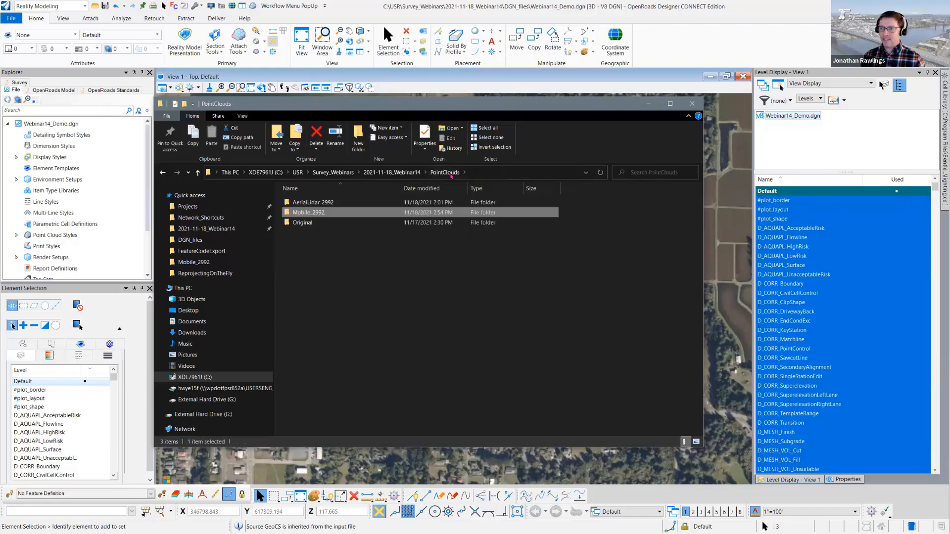
click(359, 143)
text(Mobile)
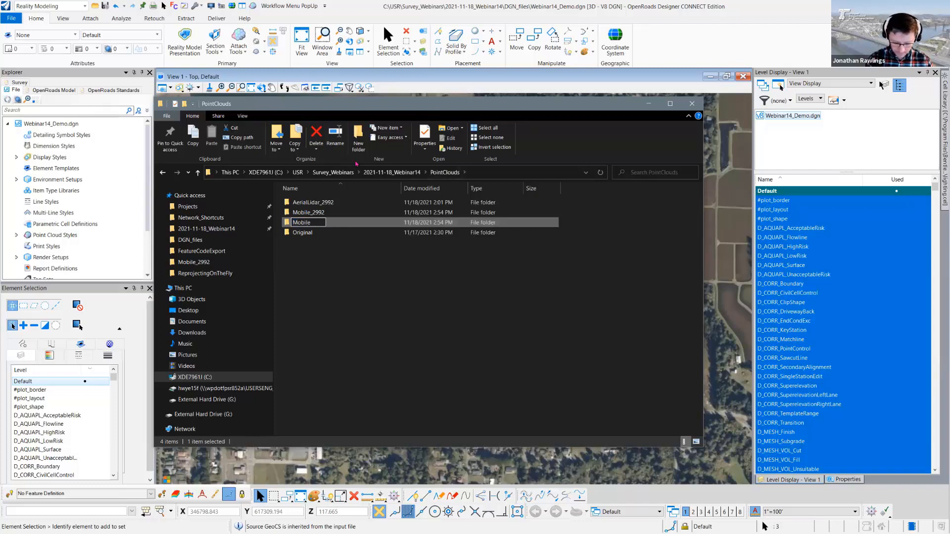
text(_ORCoast)
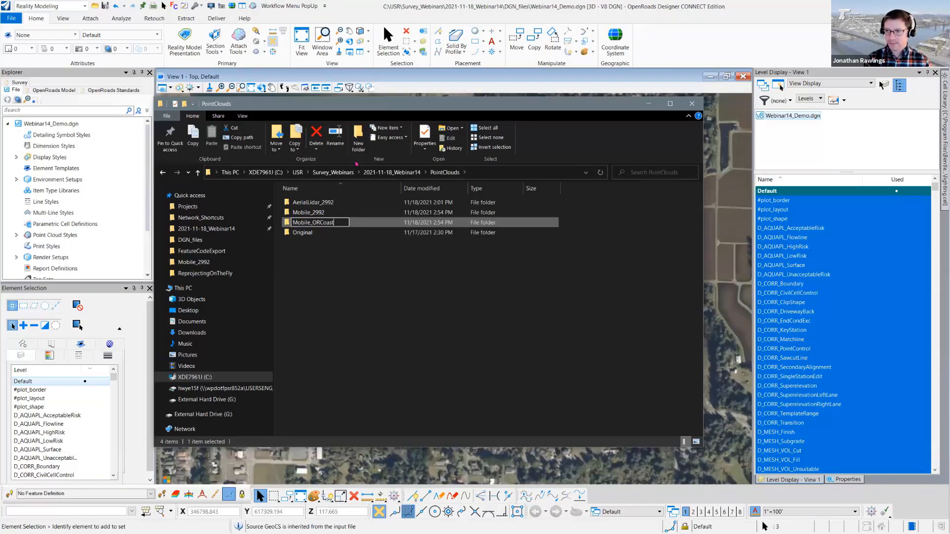
key(Return)
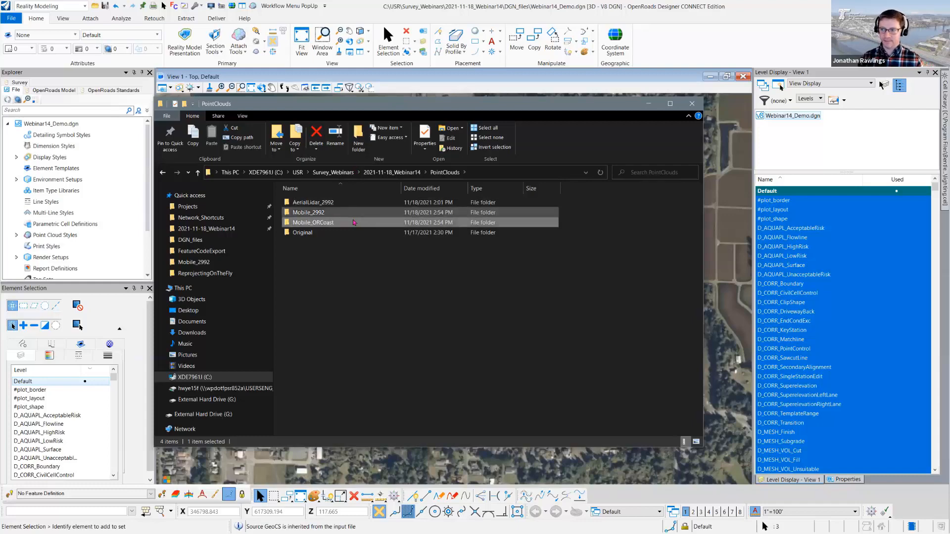
- Move the exported zfs_8-10.pod file from Mobile_2992 into Mobile_ORCoast and check the destination folder
double_click(317, 212)
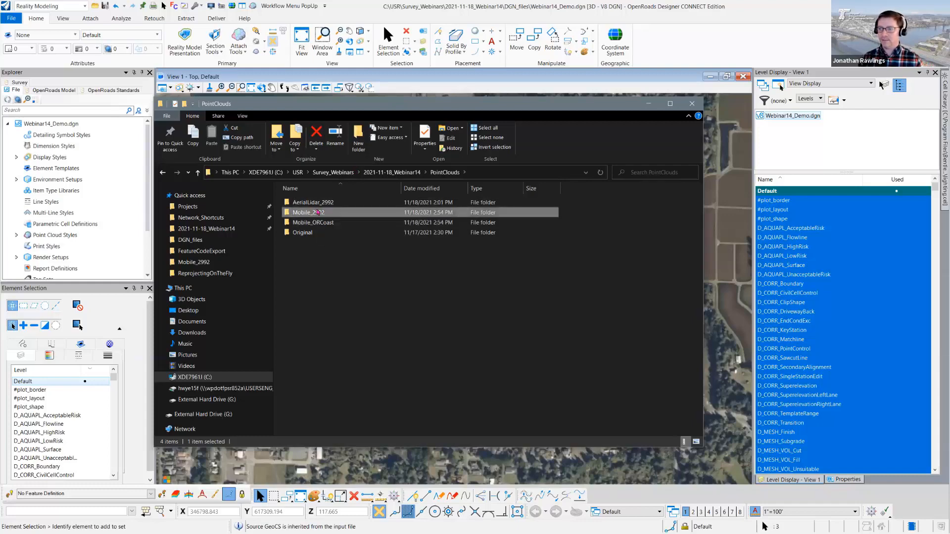
right_click(450, 221)
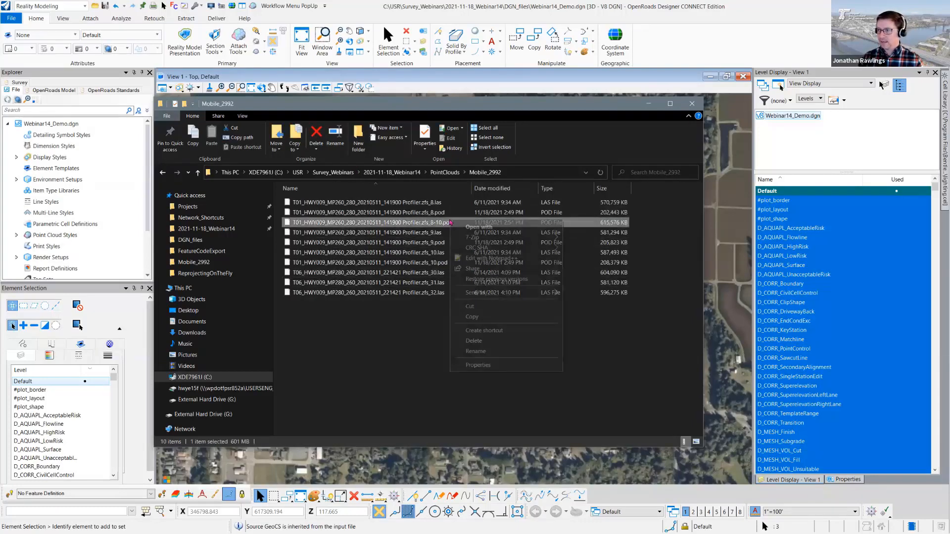
click(471, 306)
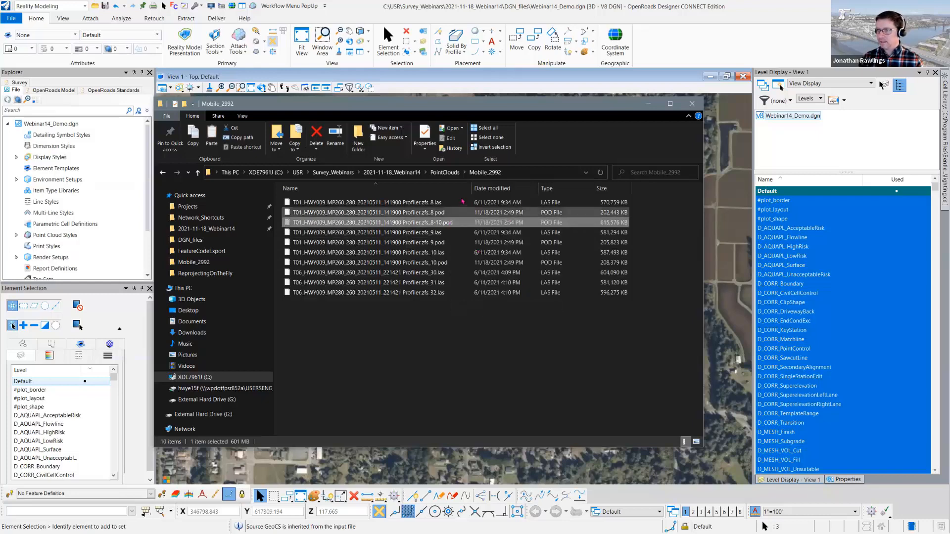
click(444, 172)
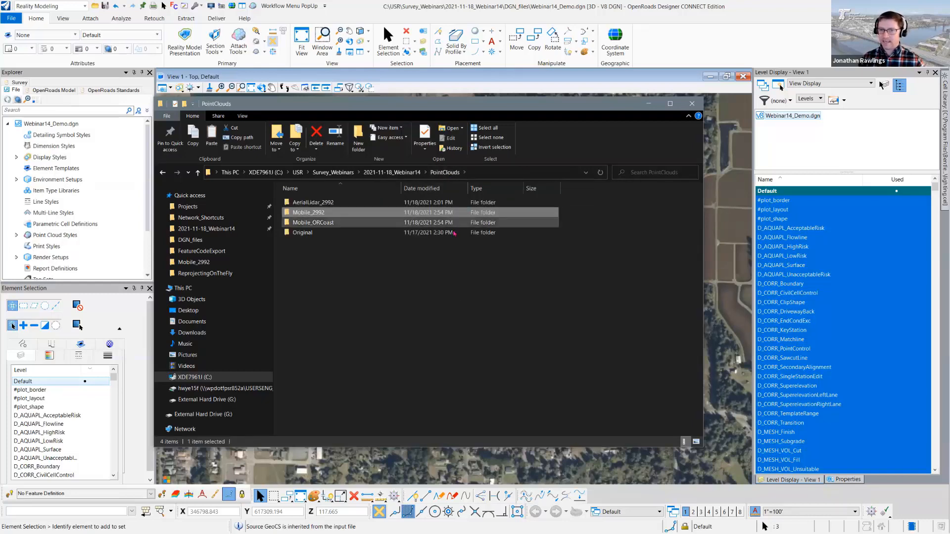
double_click(336, 222)
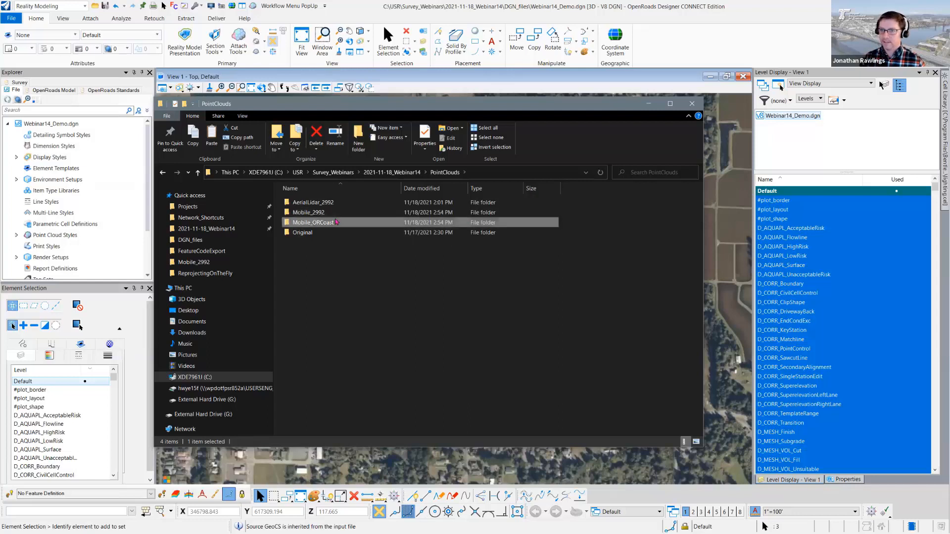
right_click(323, 220)
click(343, 285)
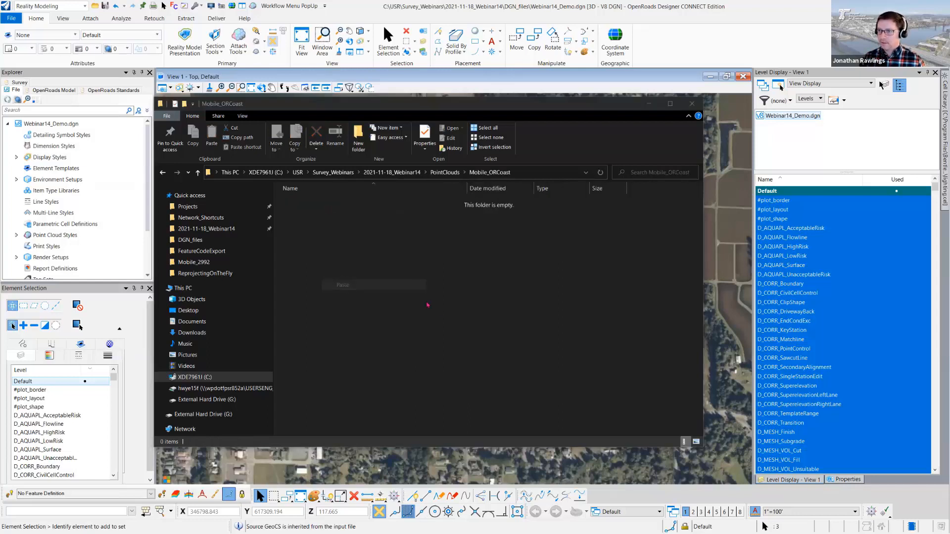
click(448, 173)
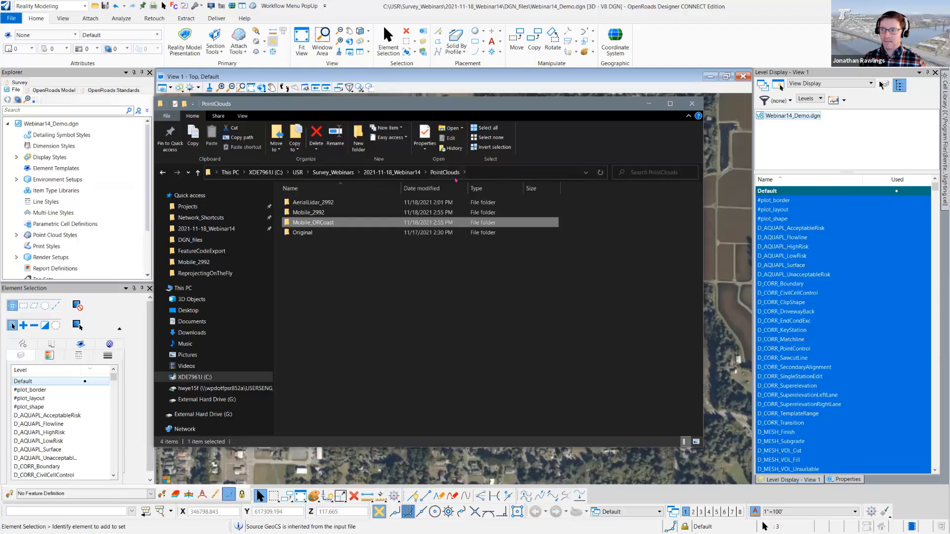
double_click(320, 223)
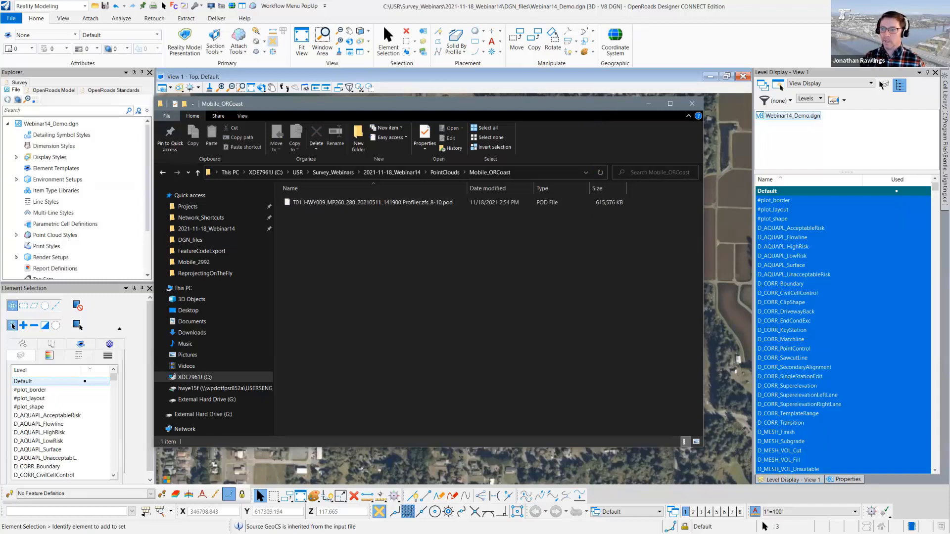
- Switch back to OpenRoads Designer and detach all three EPSG:2992 point clouds
key(alt+Tab)
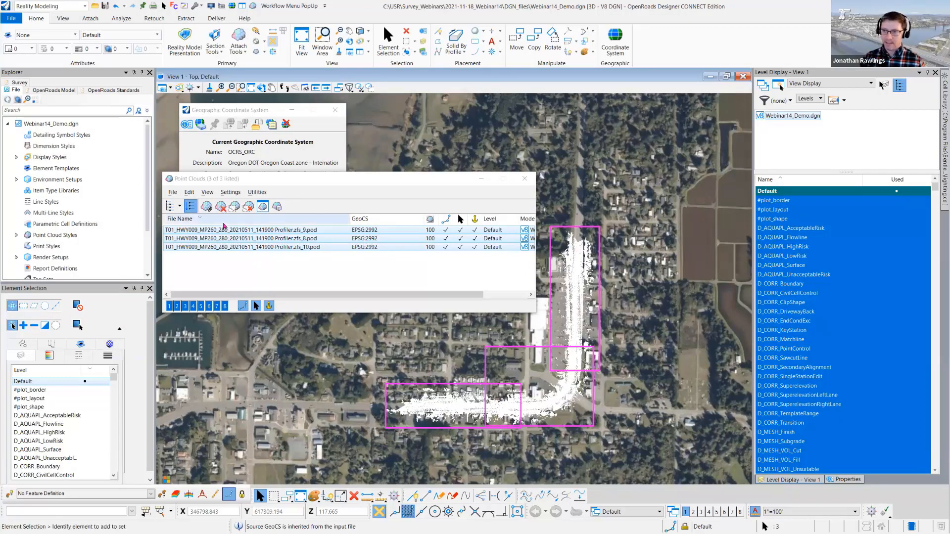
right_click(236, 247)
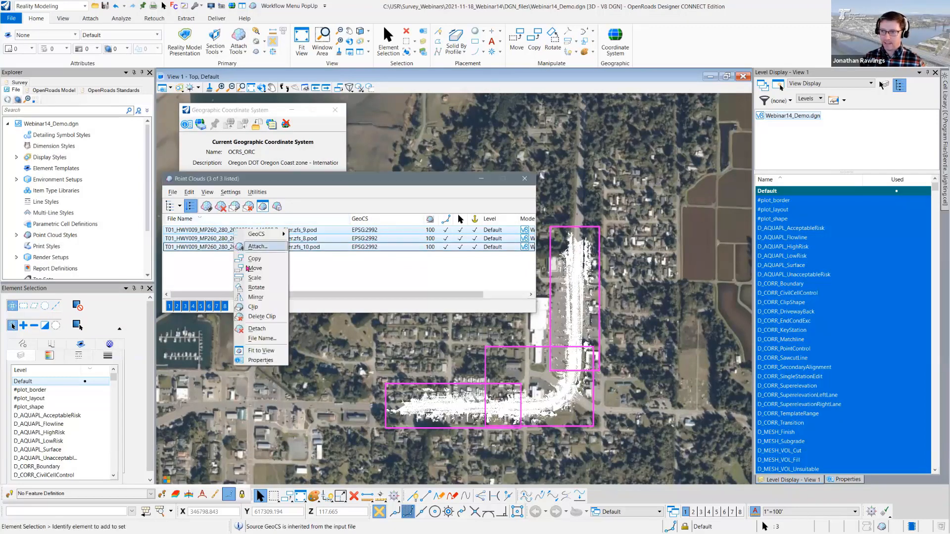
click(257, 328)
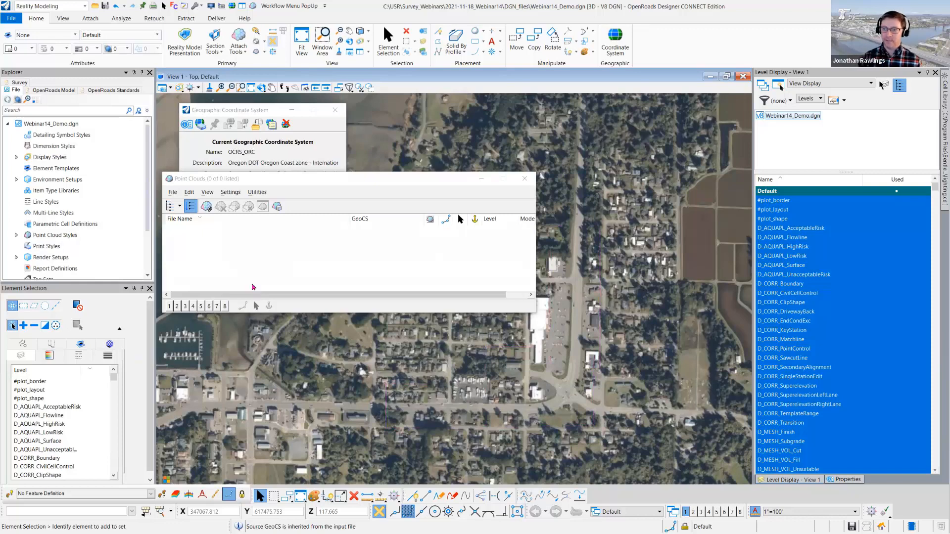
- Attach T01_HWY009_MP260_280_20210511_141900 Profiler.zfs_8-10.pod from Mobile_ORCoast, move the Point Clouds window clear of the coordinate system window and select the cloud
click(207, 206)
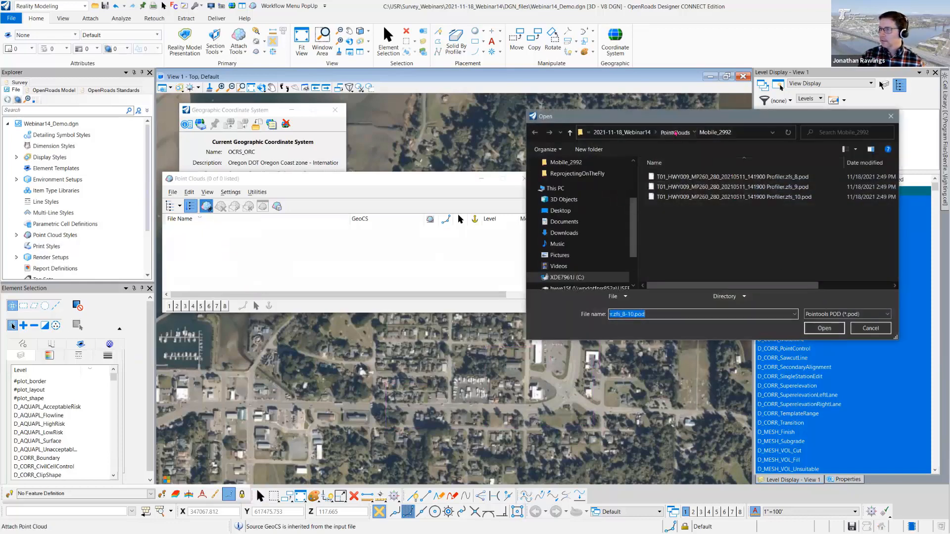
click(675, 133)
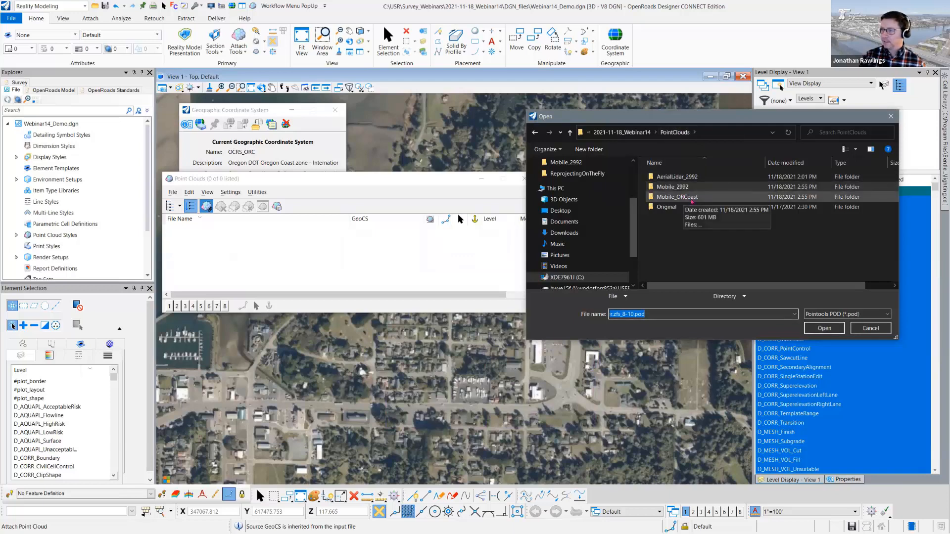
double_click(684, 197)
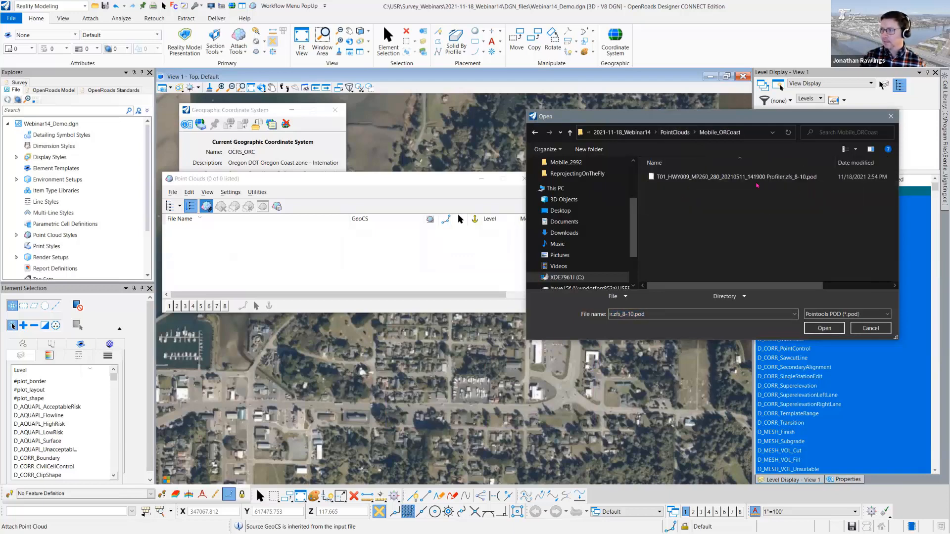
click(751, 178)
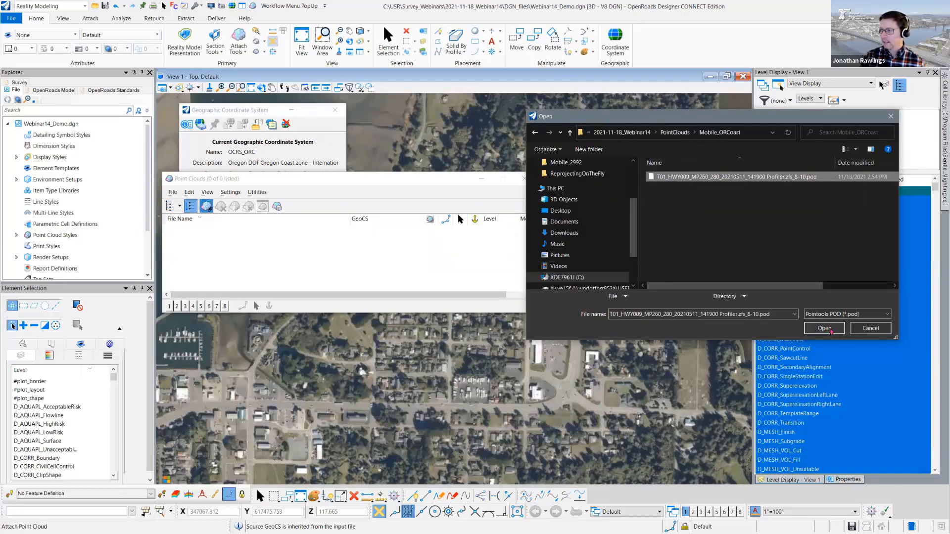
click(825, 329)
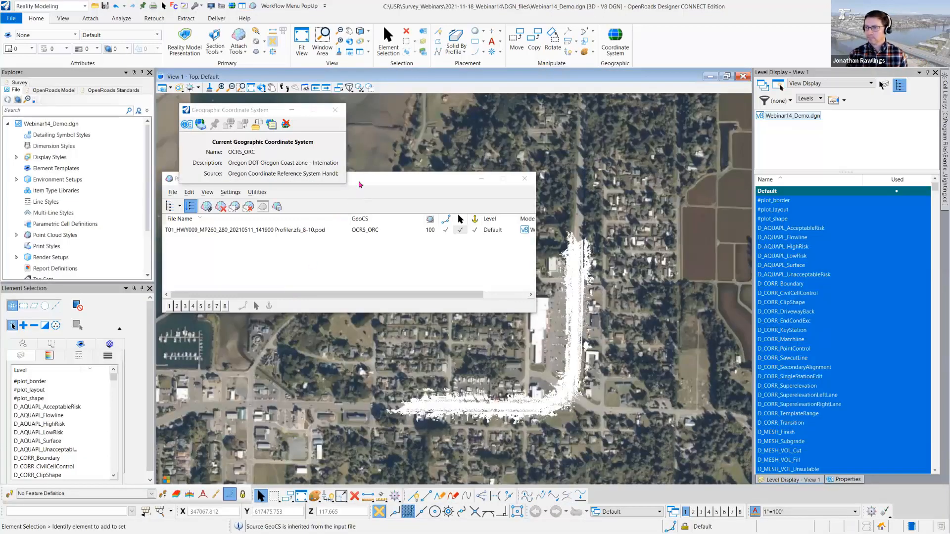
drag(359, 185, 279, 127)
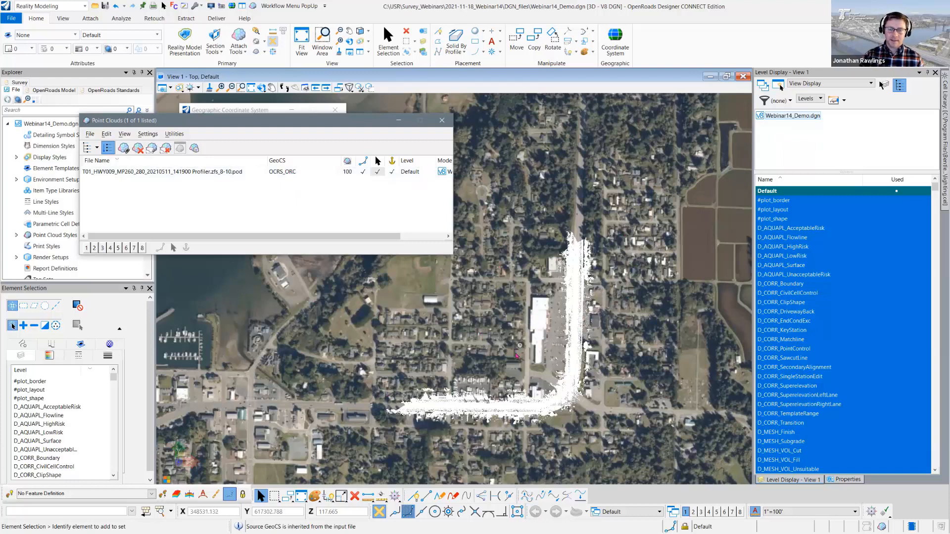
click(194, 173)
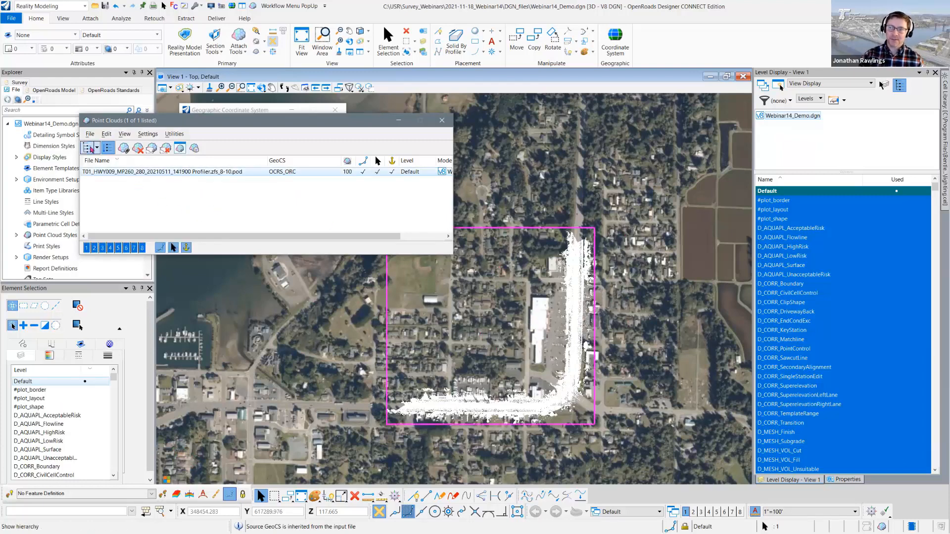
click(91, 135)
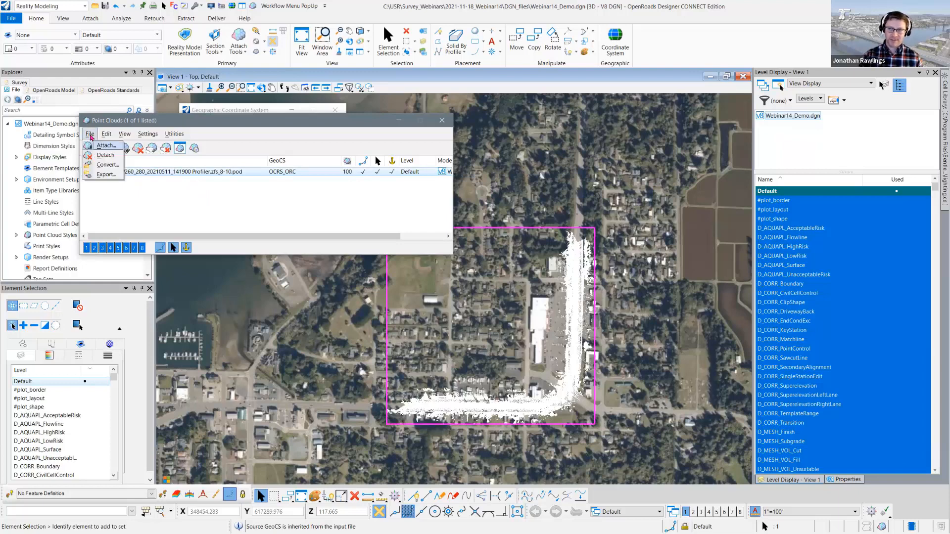
click(106, 174)
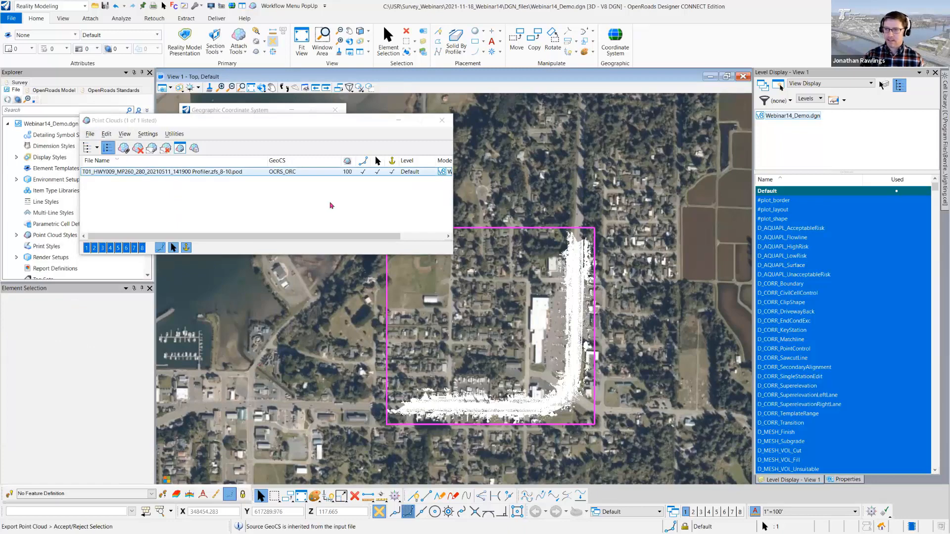
click(295, 304)
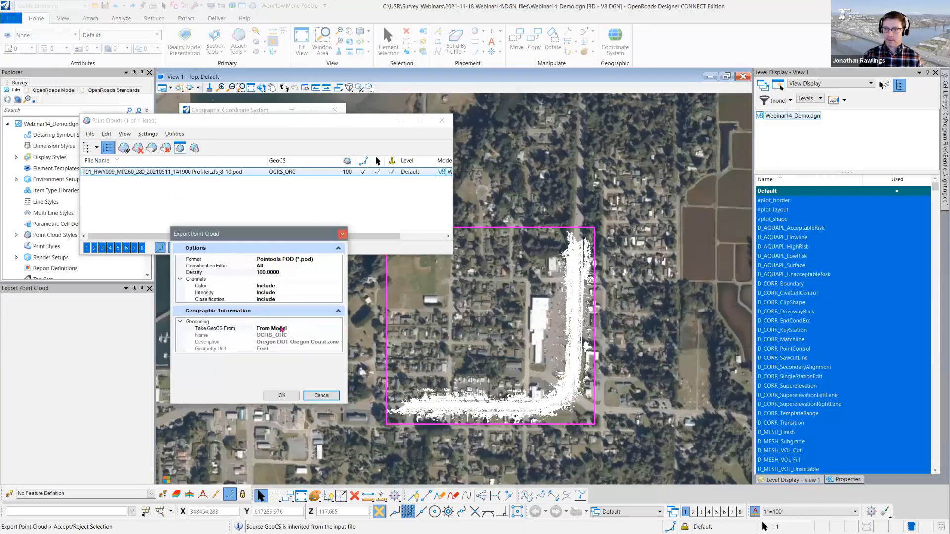
key(Escape)
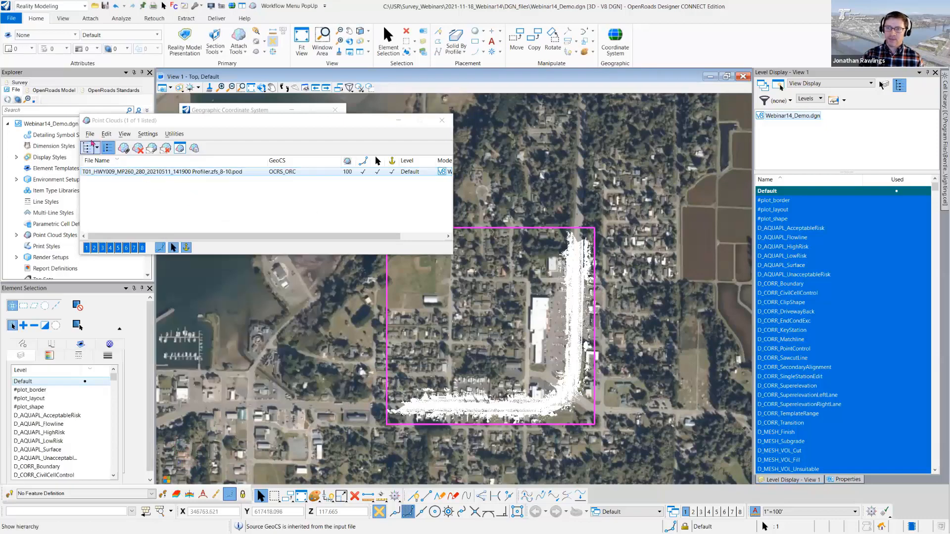
click(89, 133)
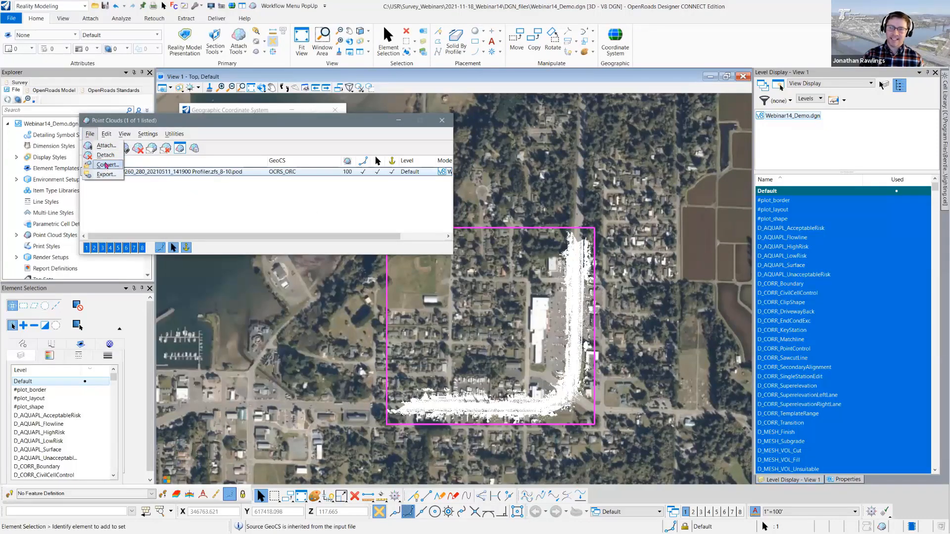
click(170, 192)
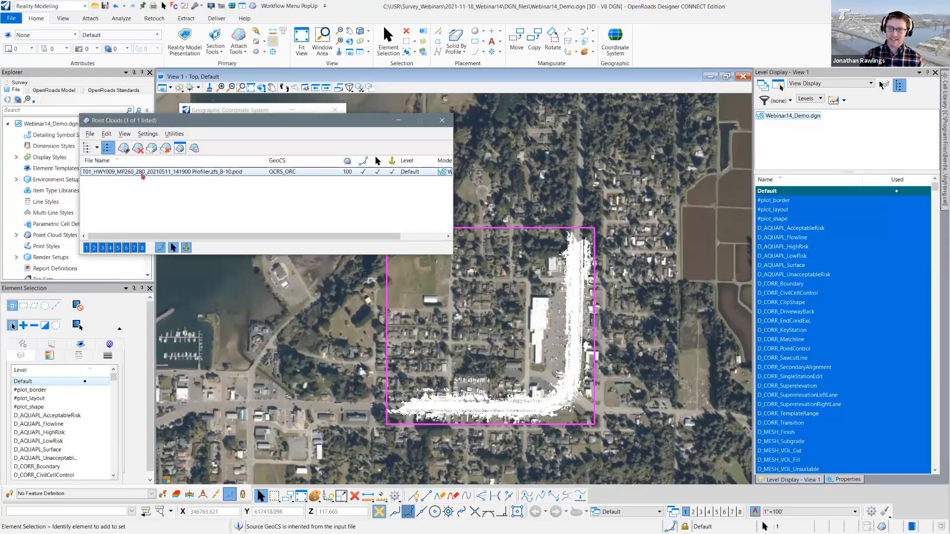
- Try converting the 8-10 POD from Mobile_ORCoast with Reproject set to Yes and inspect the destination coordinate system choices, leaving the conversion uncommitted
click(90, 134)
click(105, 165)
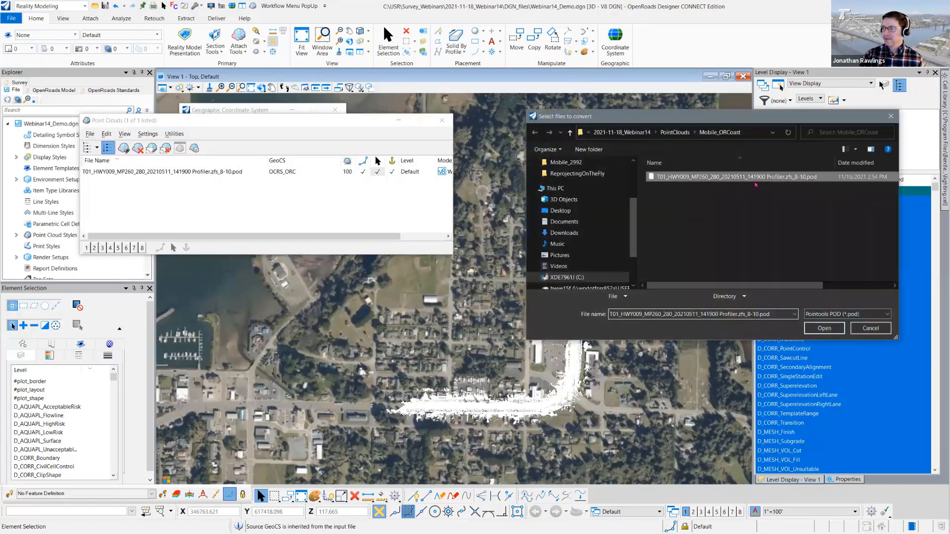
click(824, 328)
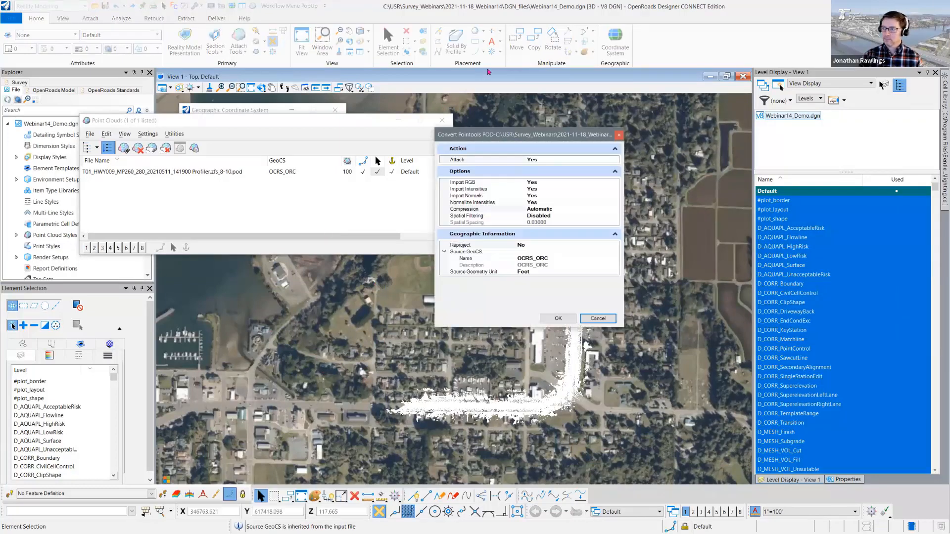
click(485, 244)
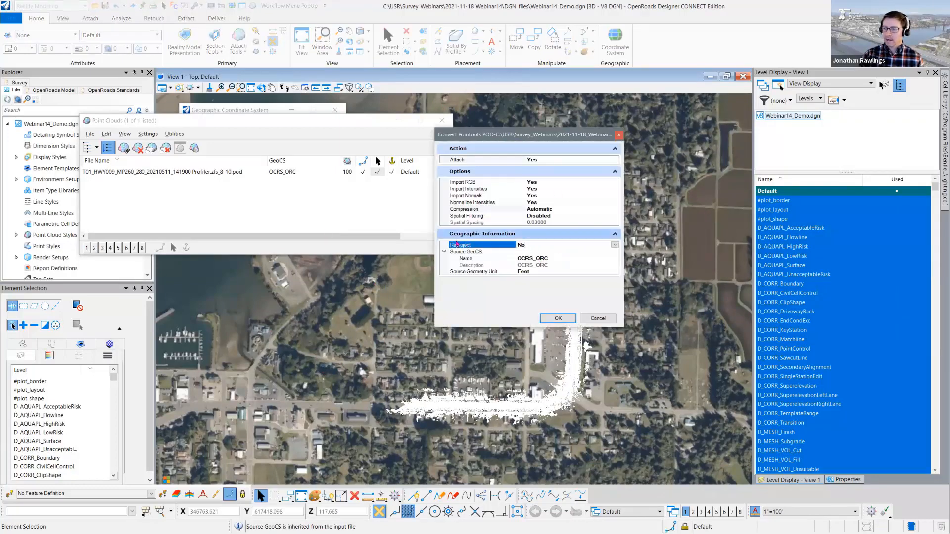
click(614, 244)
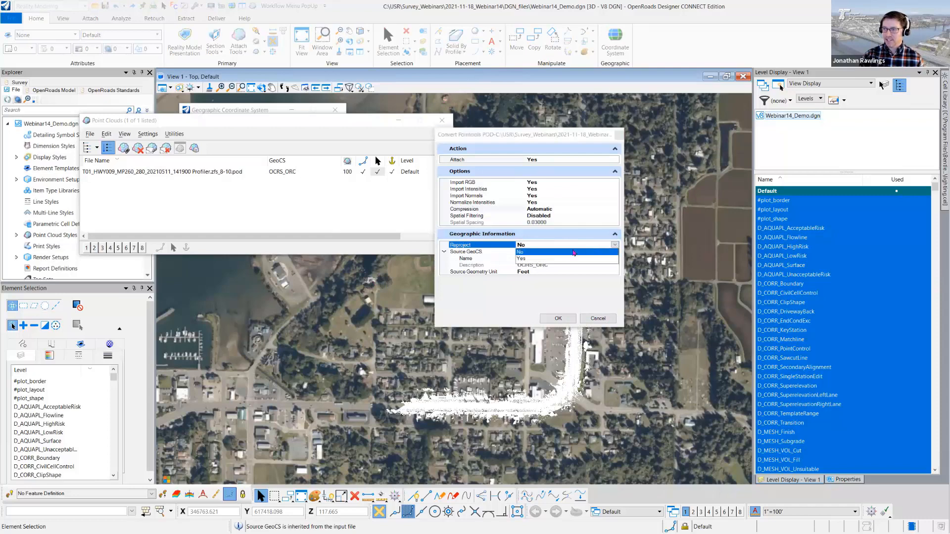
click(529, 257)
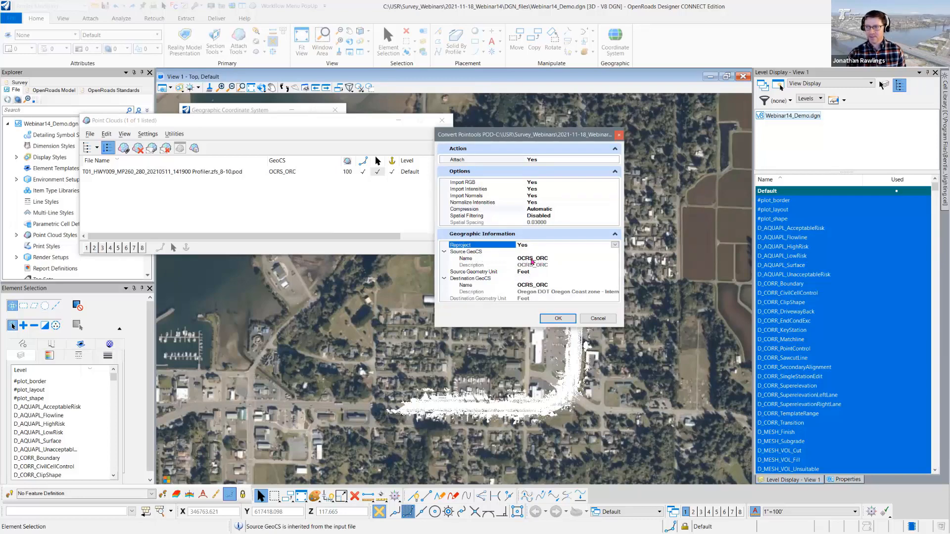
click(556, 286)
click(616, 285)
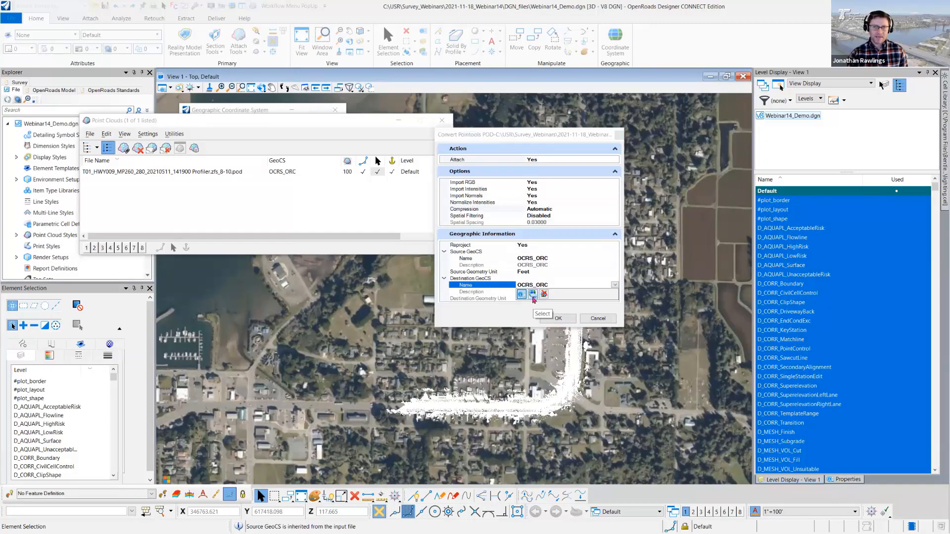
click(603, 319)
click(603, 319)
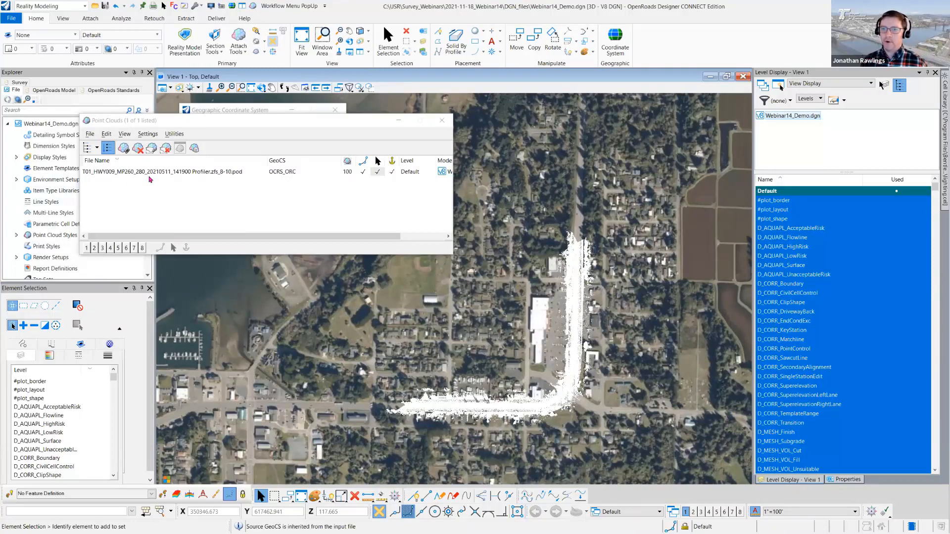
- Detach the 8-10 point cloud and move the Point Clouds window clear of the coordinate system details
click(163, 172)
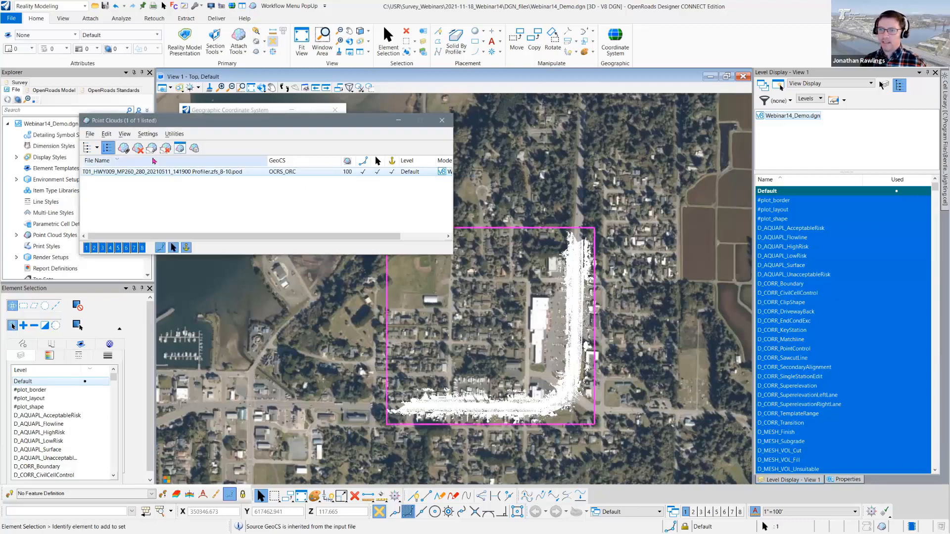
click(137, 148)
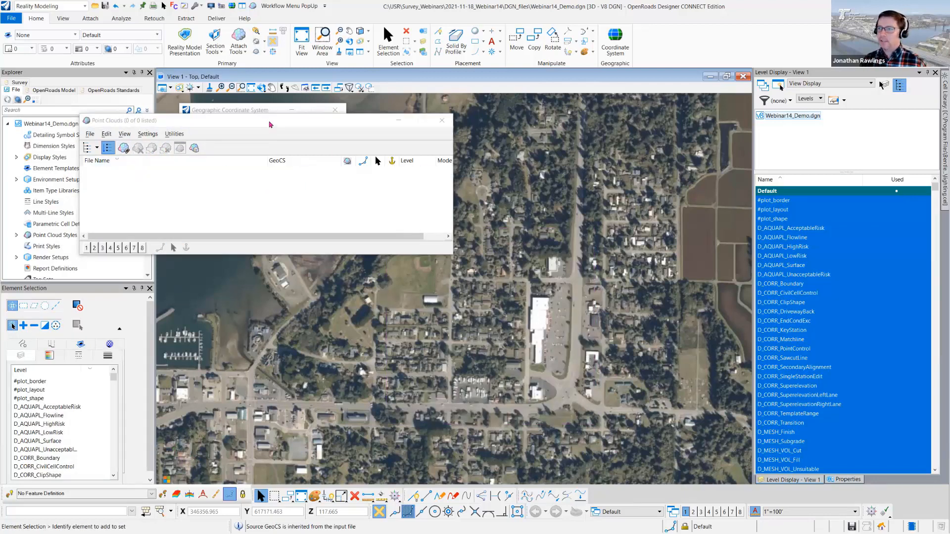
drag(269, 122, 316, 188)
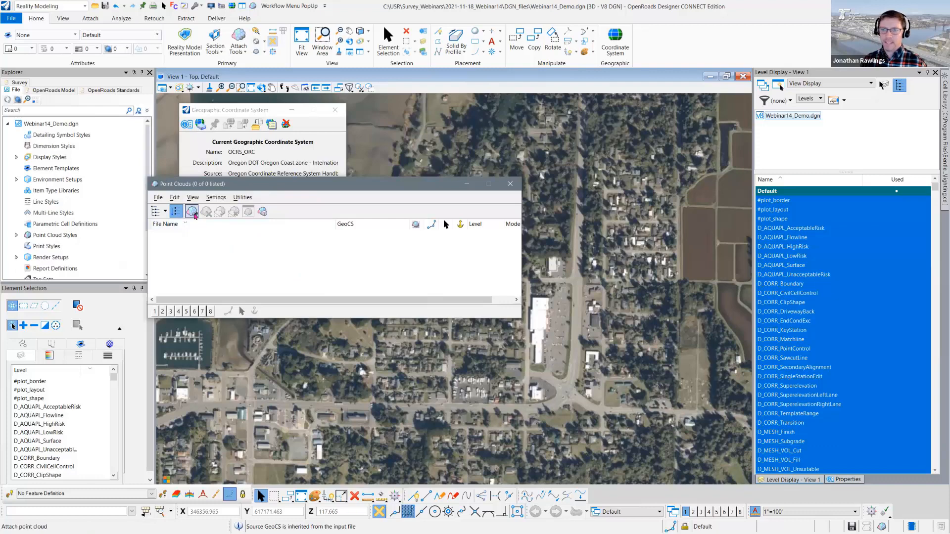
- Choose BandonAerial_2992.las from PointClouds\AerialLidar_2992 as the point cloud to attach, using the LAS file type
click(191, 212)
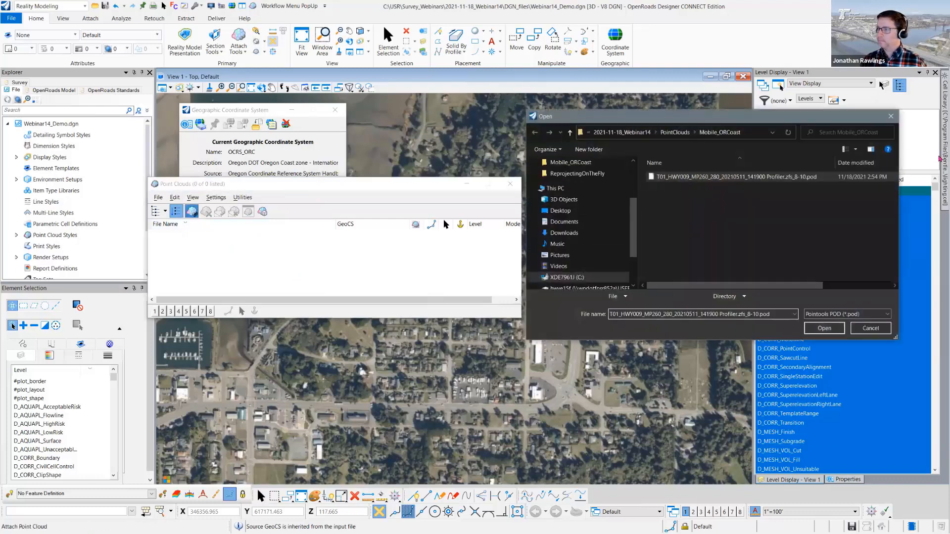
drag(719, 120, 306, 166)
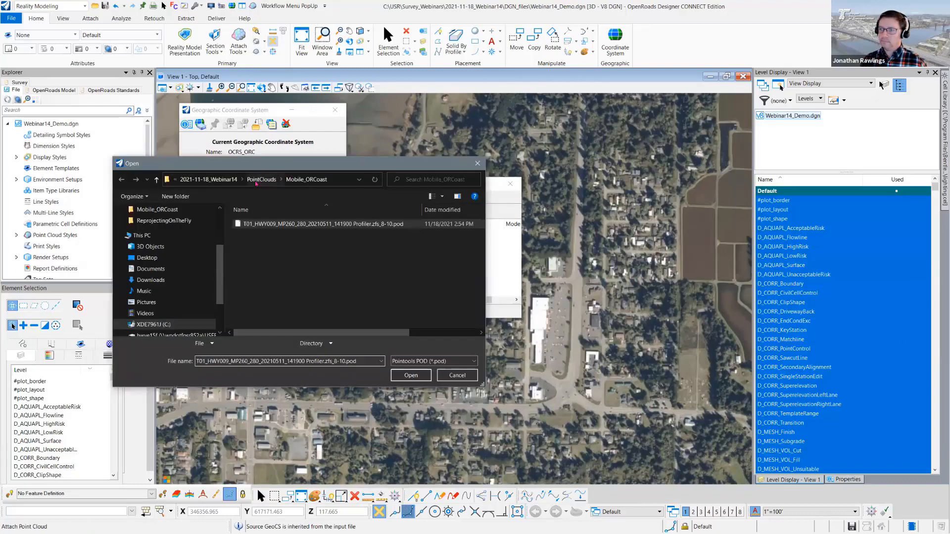
click(262, 178)
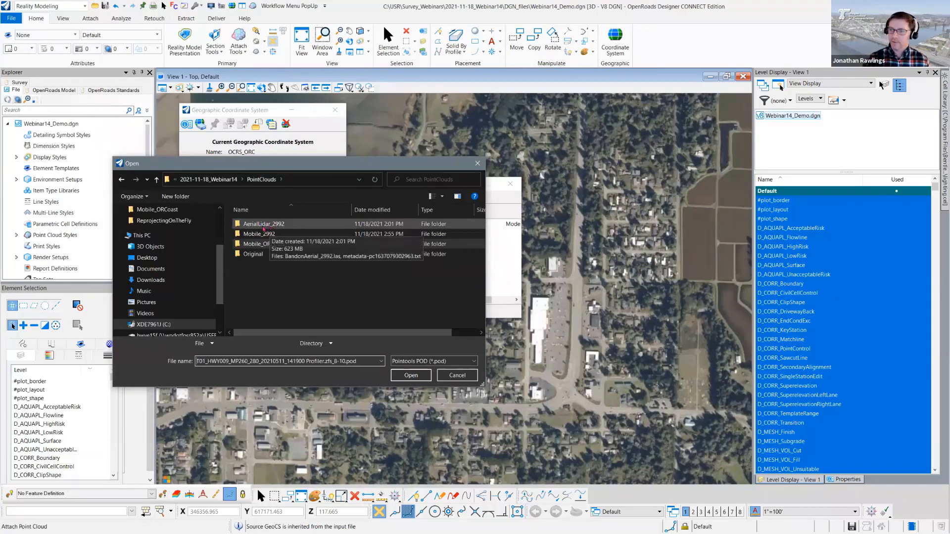
double_click(282, 226)
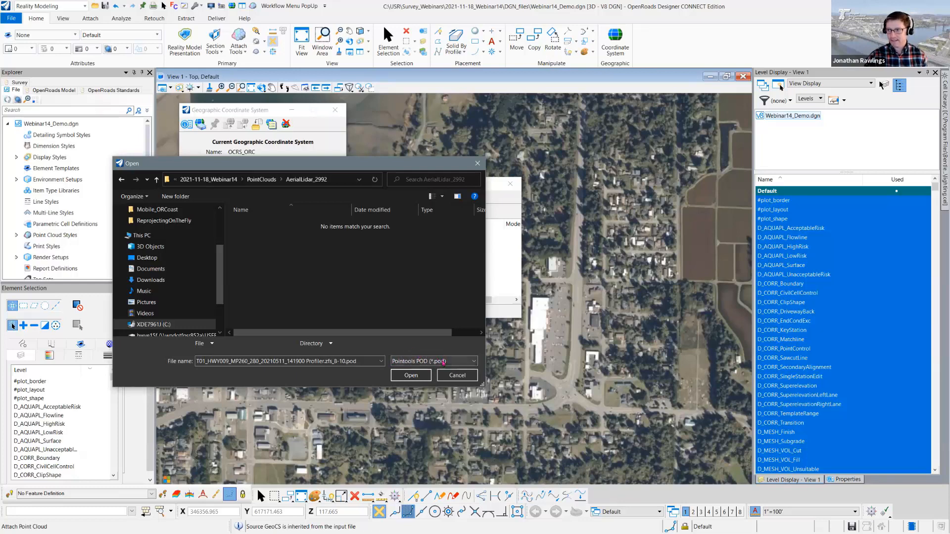
click(443, 361)
click(442, 400)
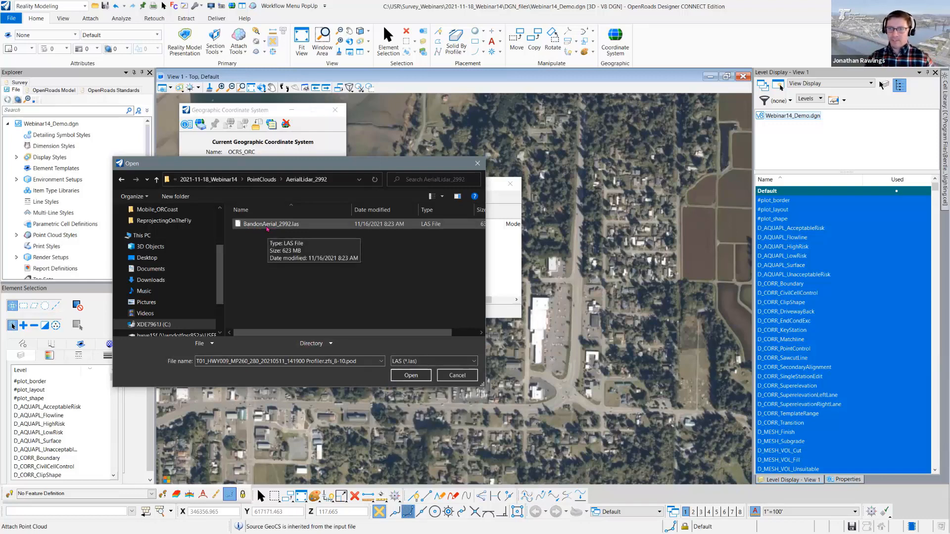
click(267, 225)
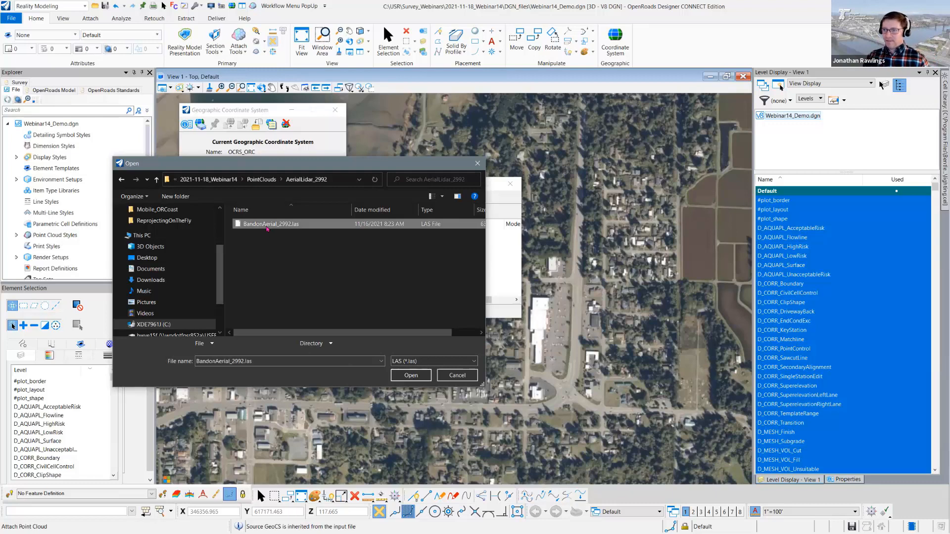
click(410, 375)
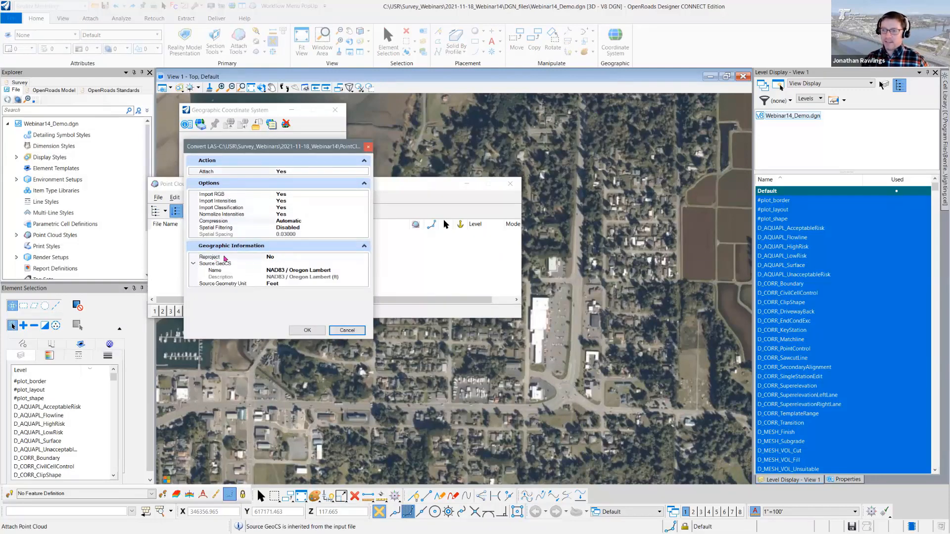
- Try to override the source coordinate system, and convert the LAS with Reproject at No, saving BandonAerial_2992.pod in AerialLidar_2992
click(283, 259)
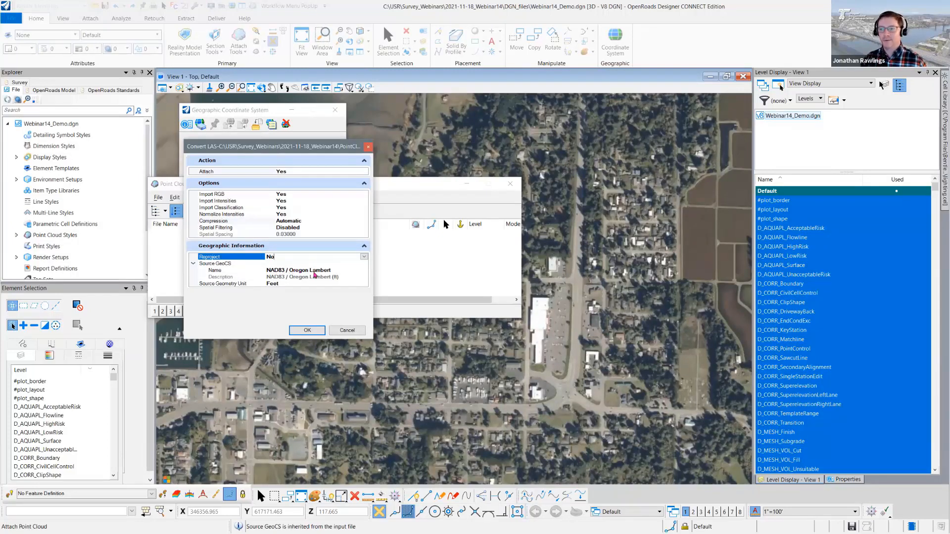
click(333, 271)
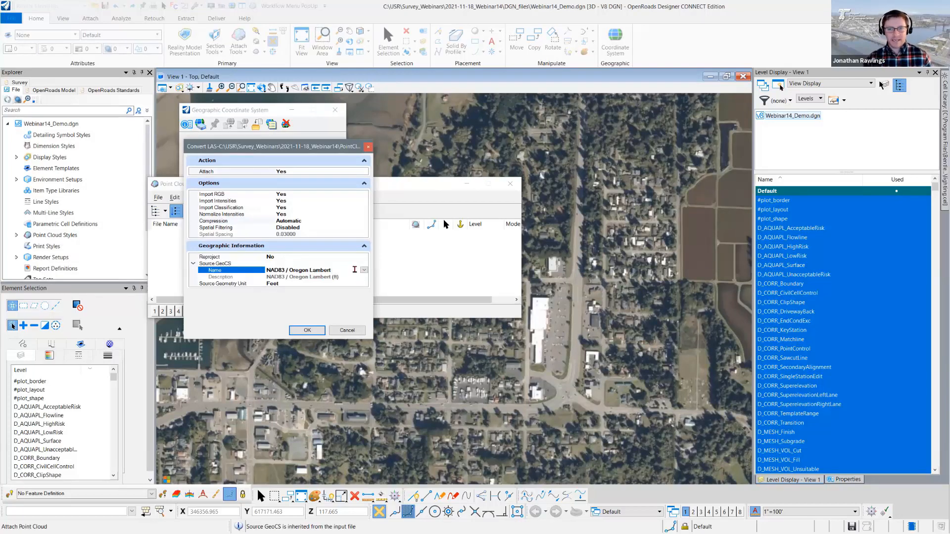
click(363, 270)
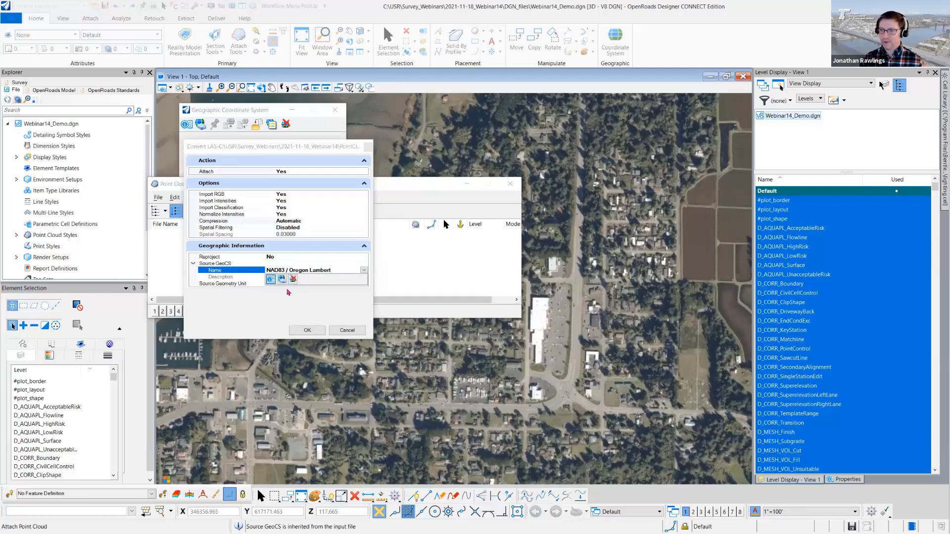
click(284, 282)
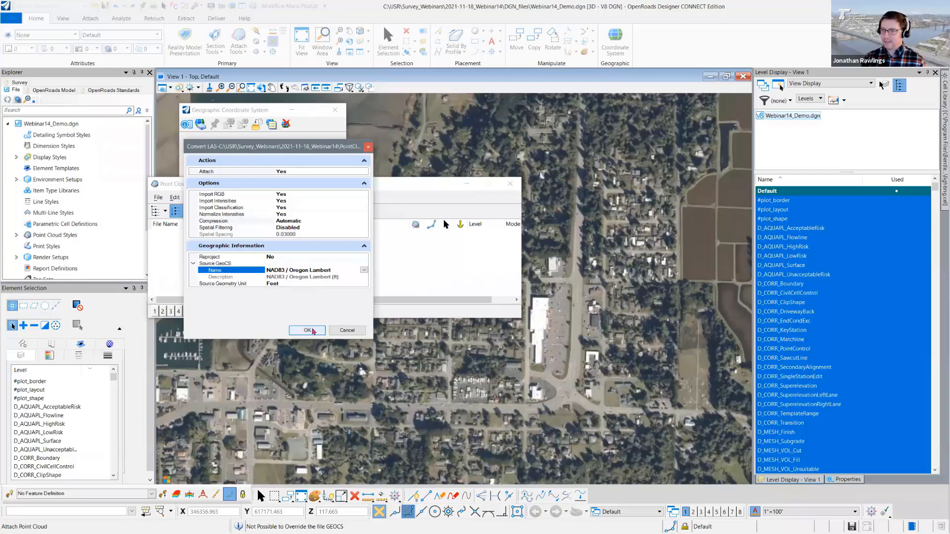
click(307, 330)
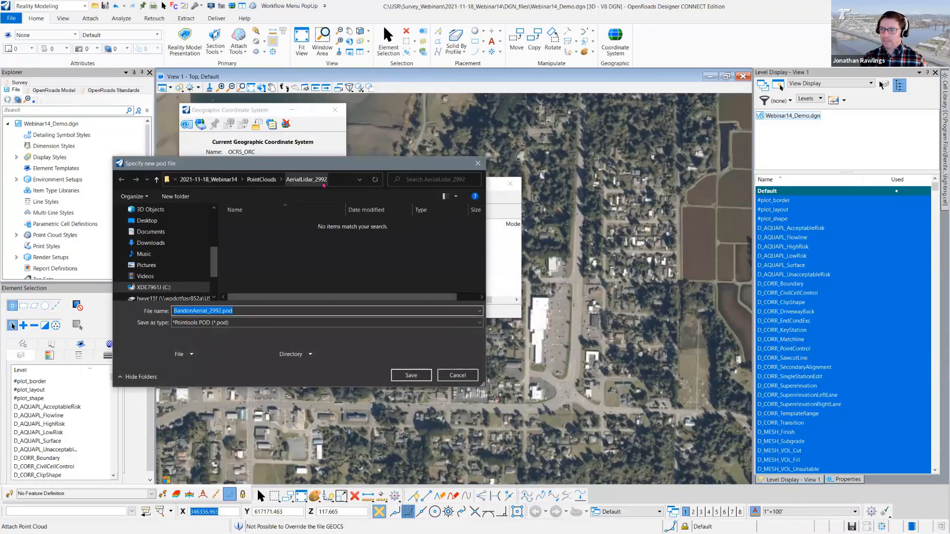
click(411, 375)
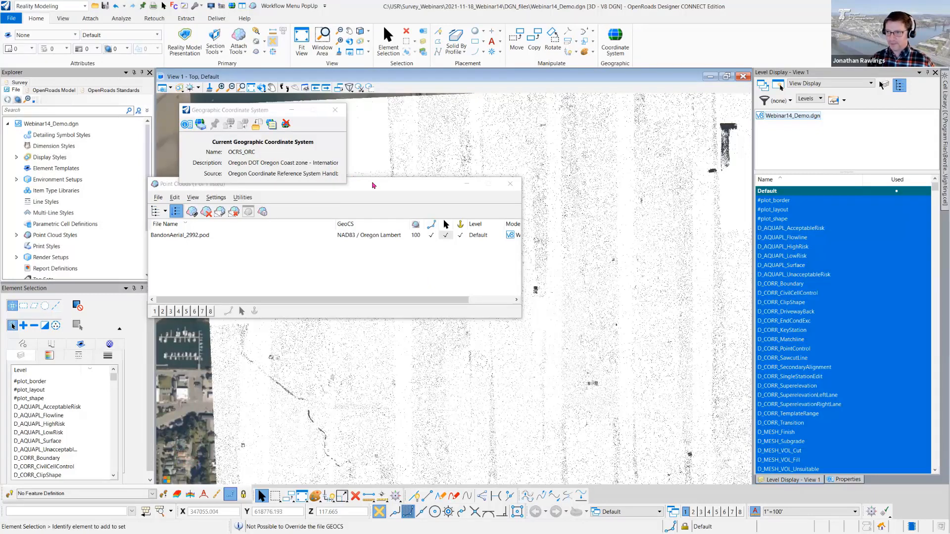
- Select the attached BandonAerial_2992 cloud, show its full extent clear of the Point Clouds window, and toggle its View 1 display off and on
drag(373, 185, 365, 206)
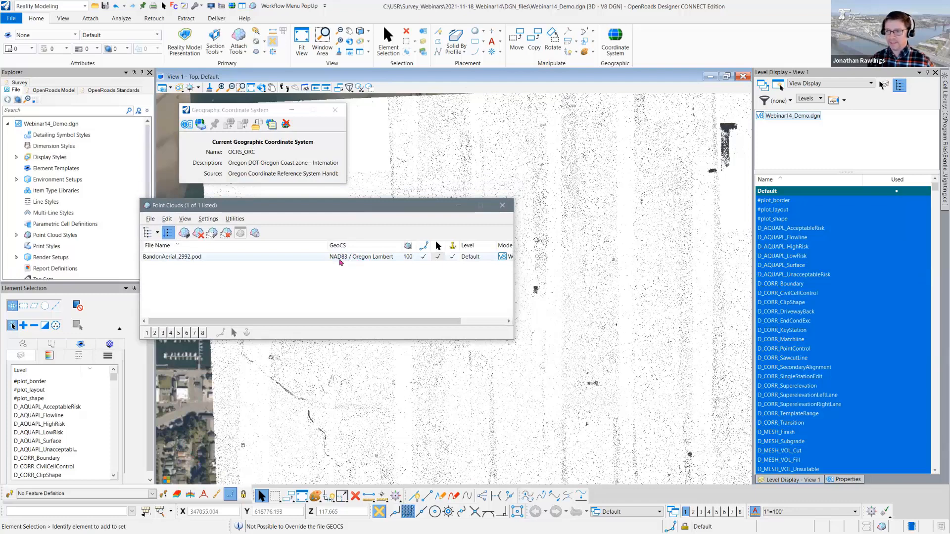
click(624, 336)
scroll(624, 336, down, 2)
scroll(625, 337, down, 3)
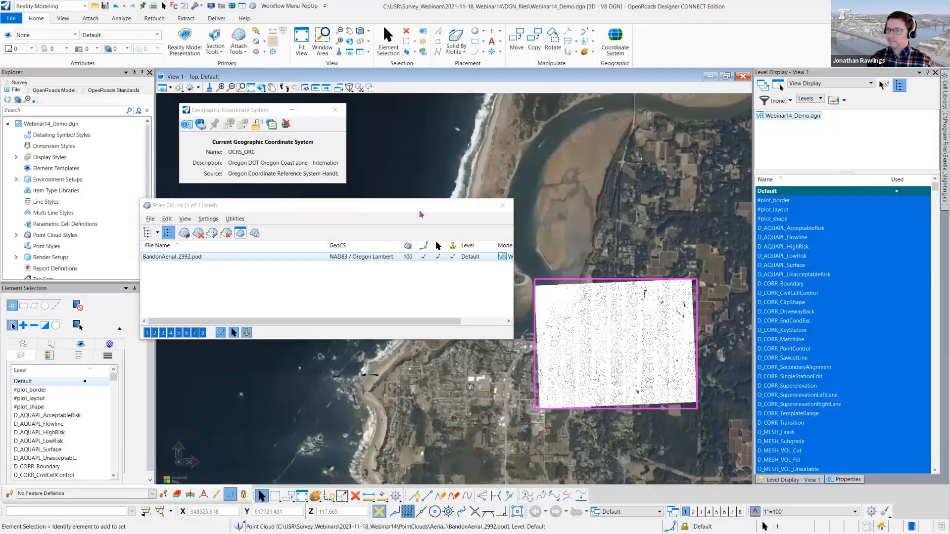
drag(419, 205, 345, 204)
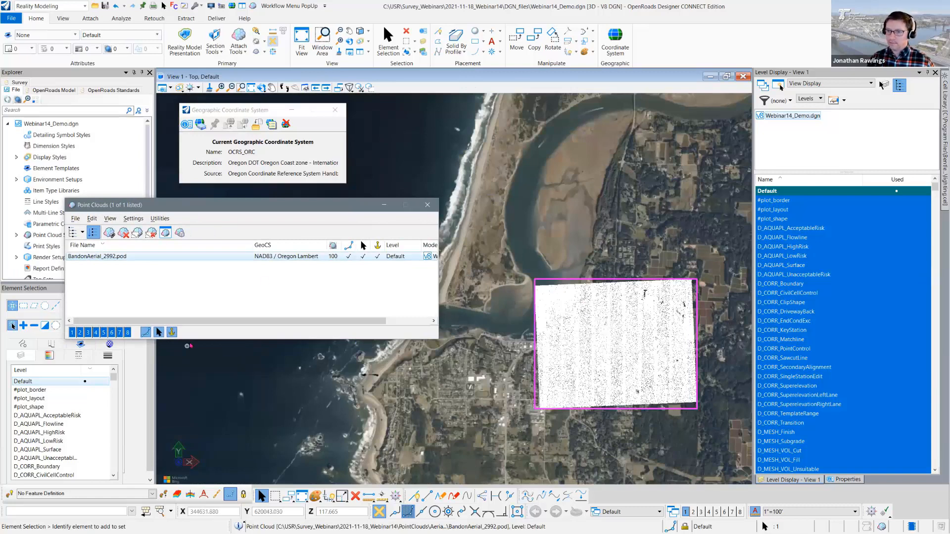
click(73, 333)
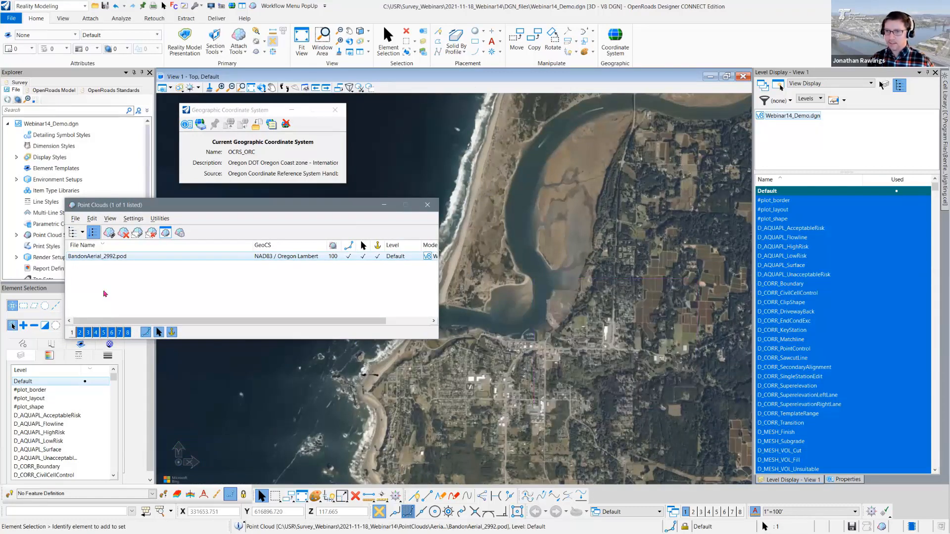
click(73, 332)
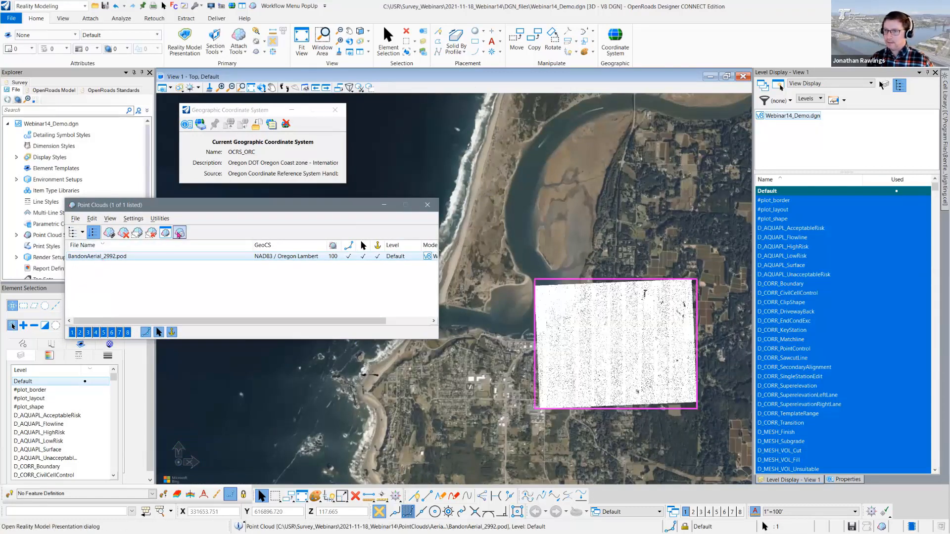
- Show the Reality Model Presentation styles and apply the Elevation style to the open views
click(180, 233)
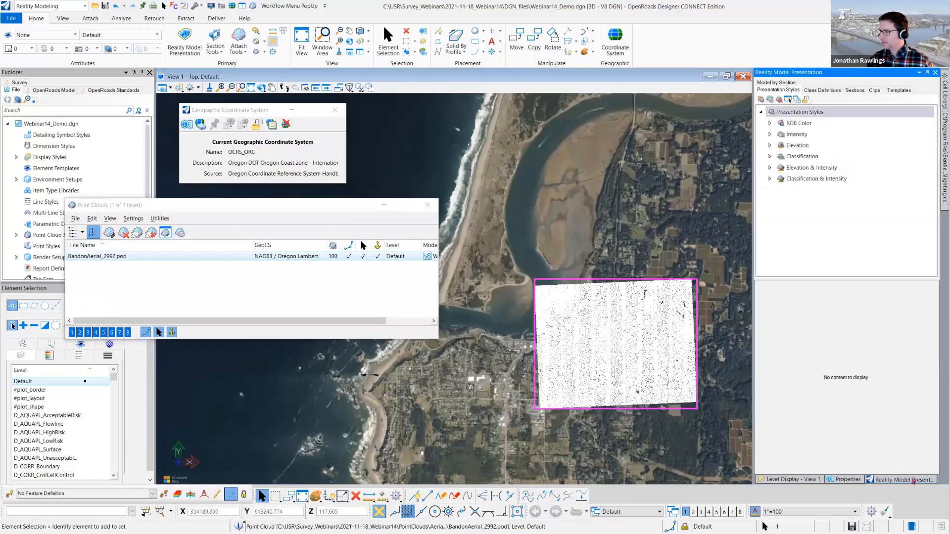
click(794, 145)
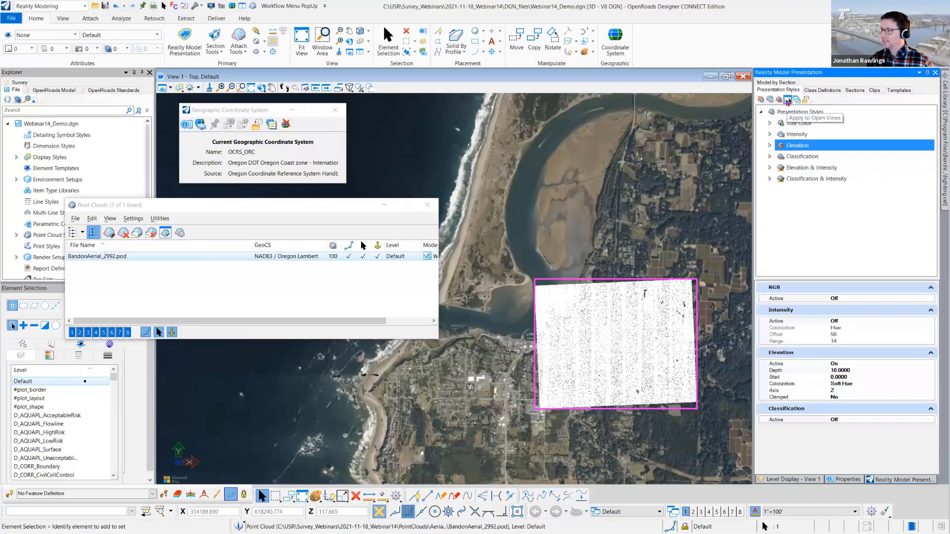
click(787, 101)
scroll(600, 367, up, 2)
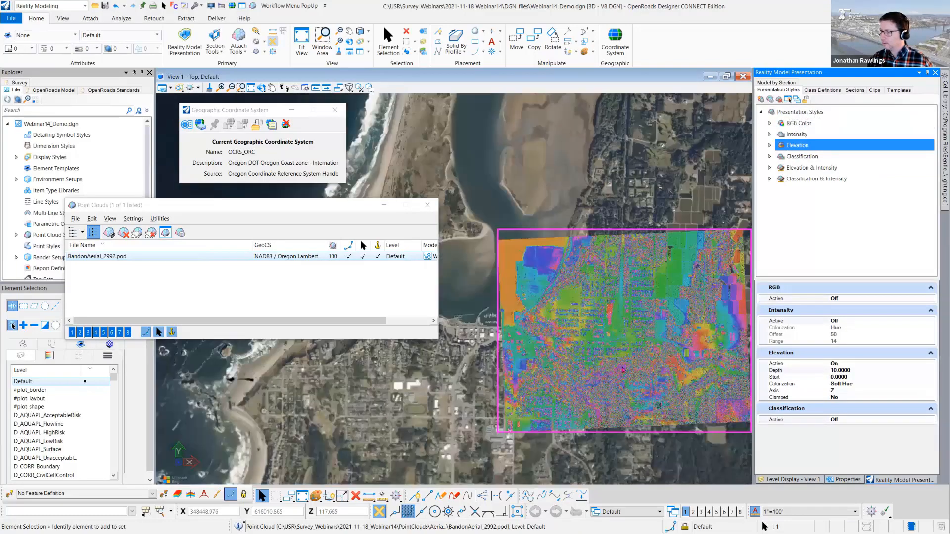
scroll(627, 327, up, 3)
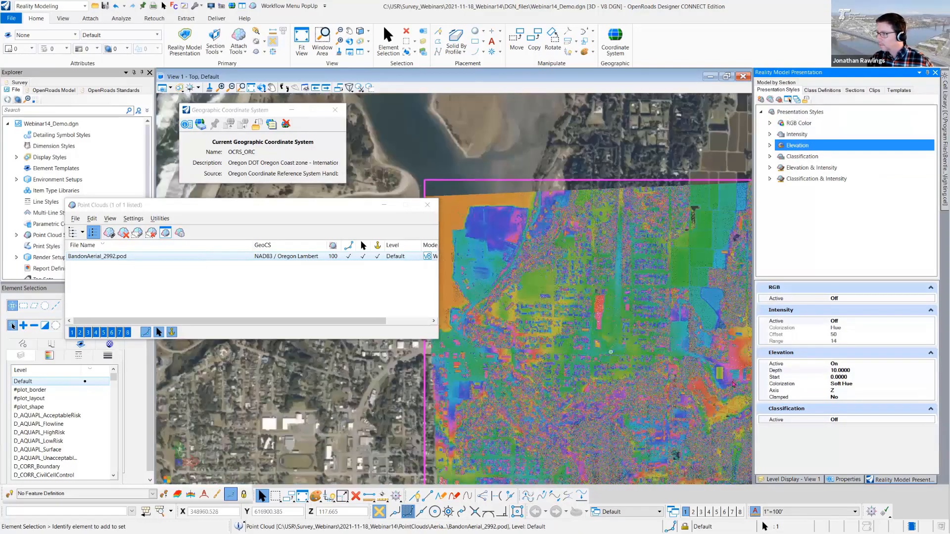
- Set the Elevation style's depth to 2 and look closer at the recoloured aerial cloud
click(790, 371)
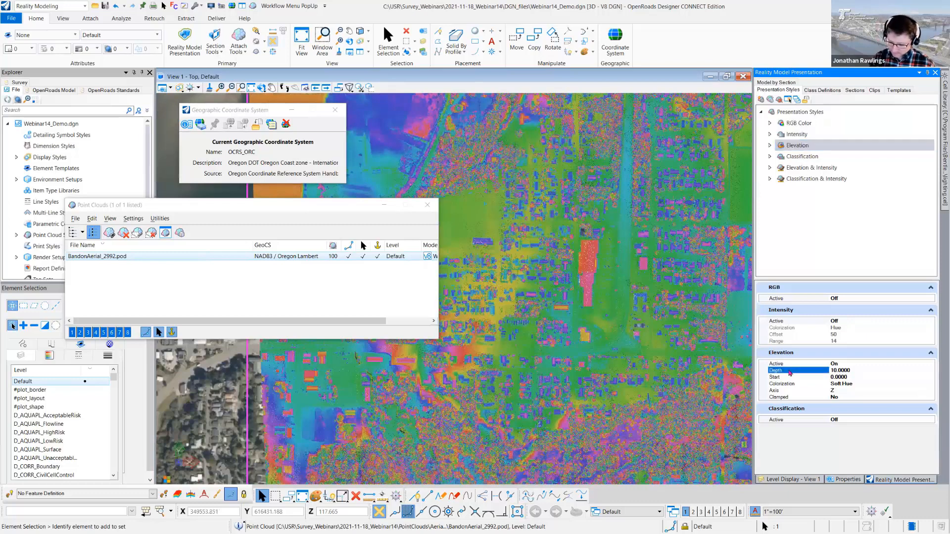
text(2)
key(Return)
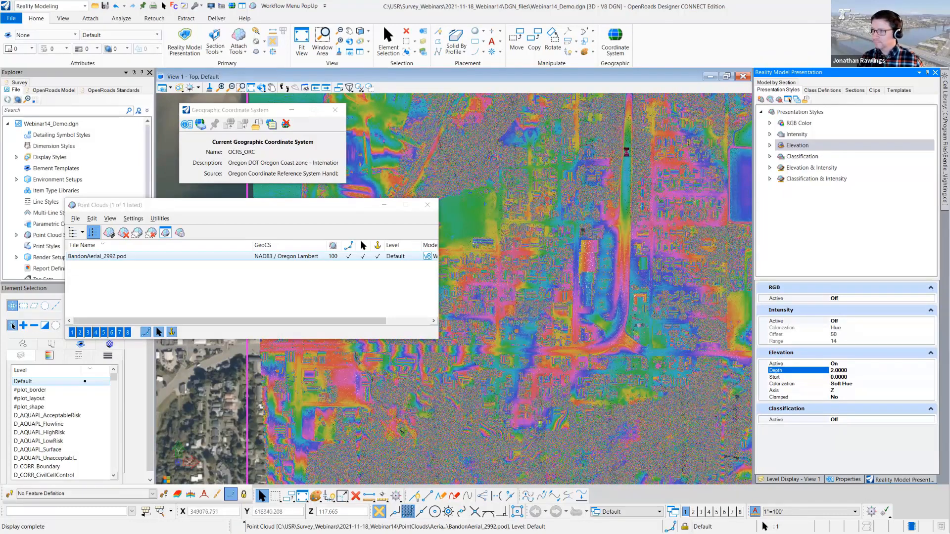
scroll(608, 329, up, 1)
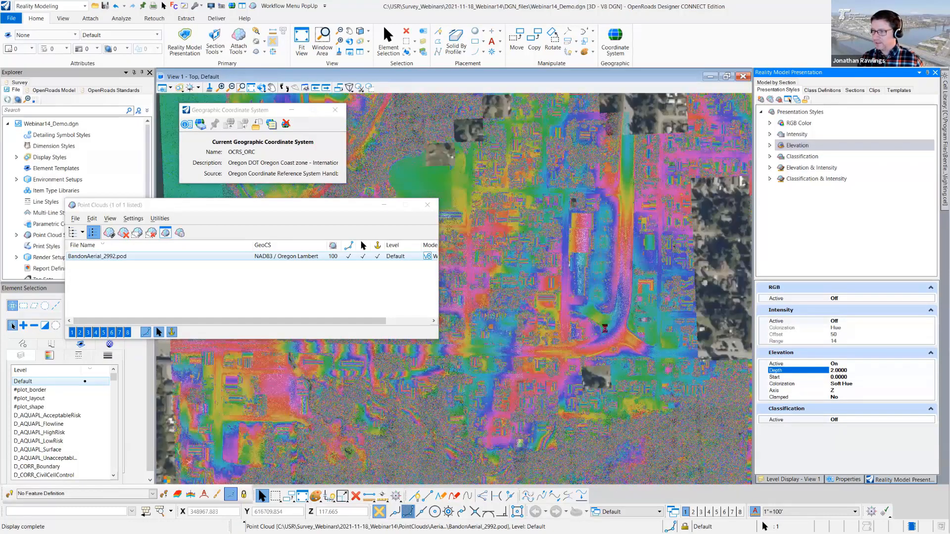
click(72, 332)
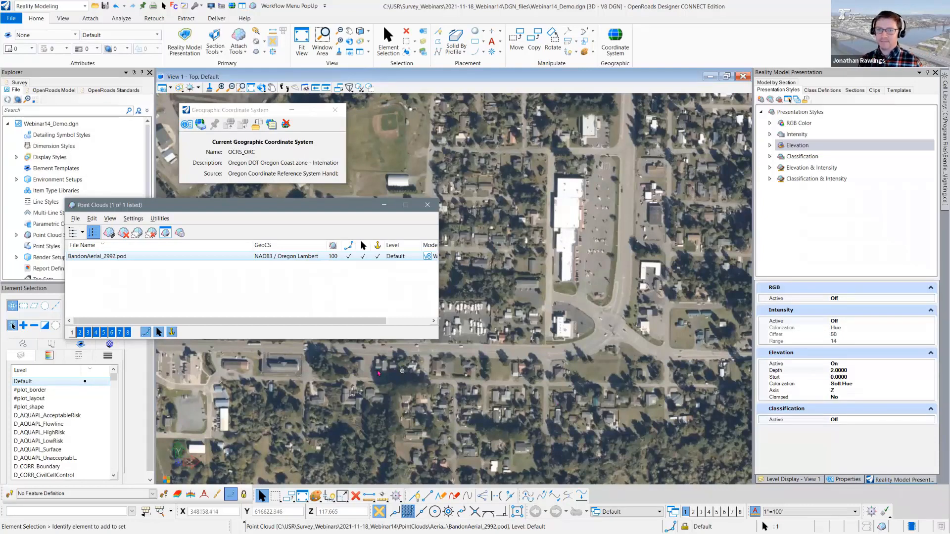
right_click(126, 257)
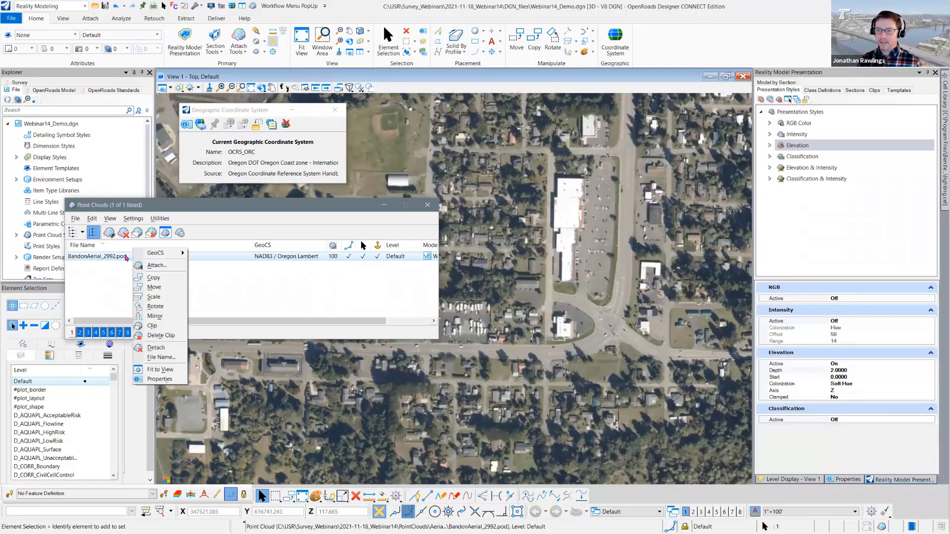
click(74, 218)
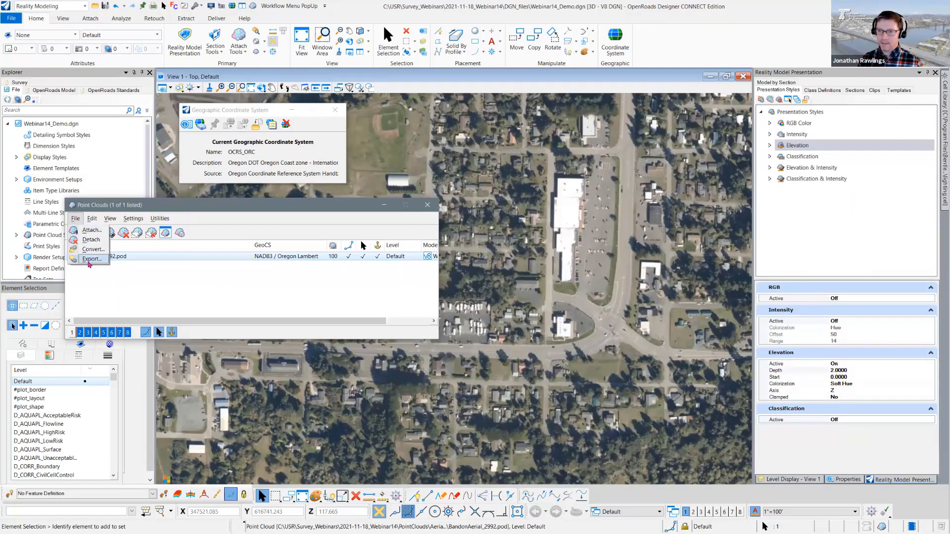
click(91, 259)
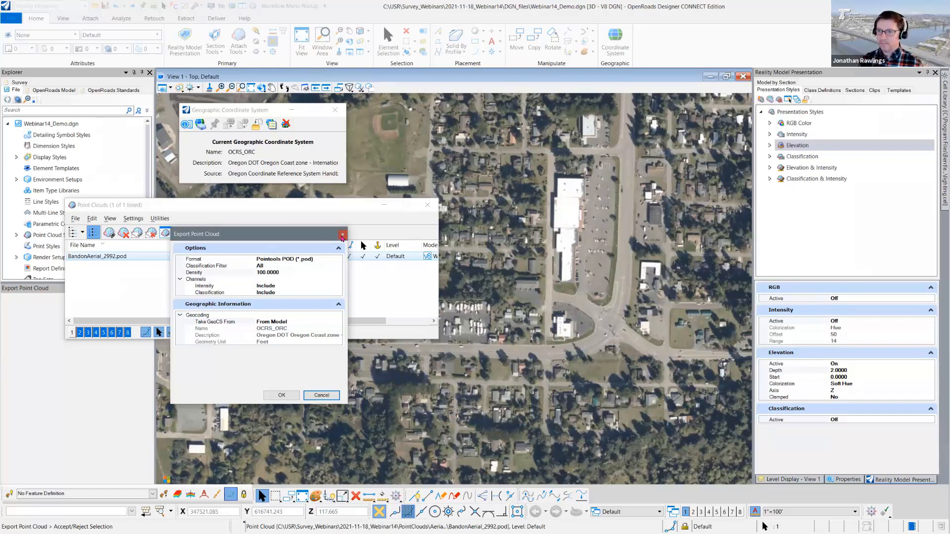
click(342, 236)
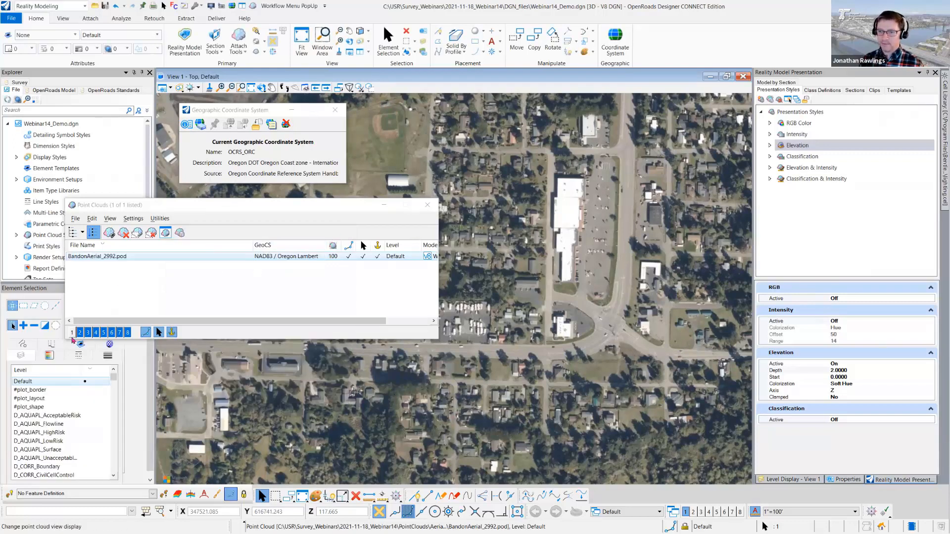
click(72, 332)
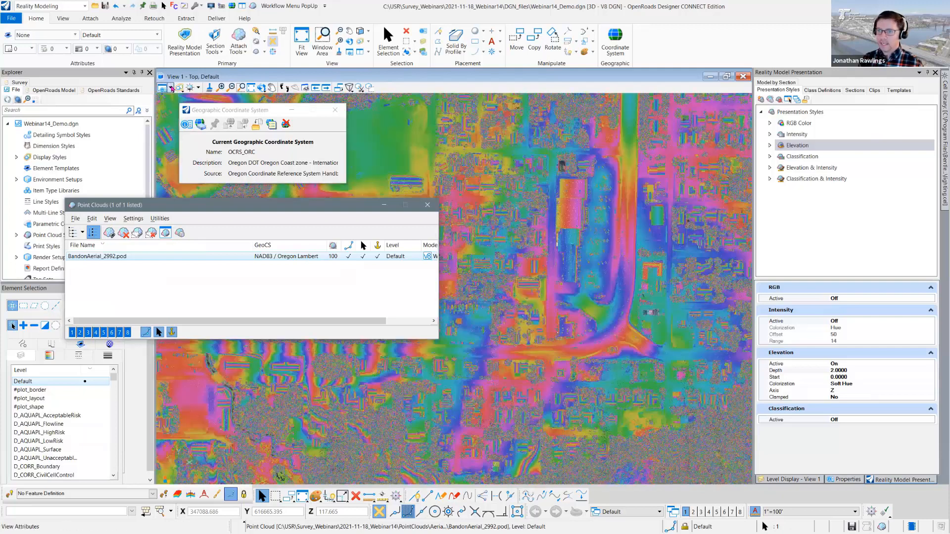
- Turn off the aerial background map in View 1
click(163, 87)
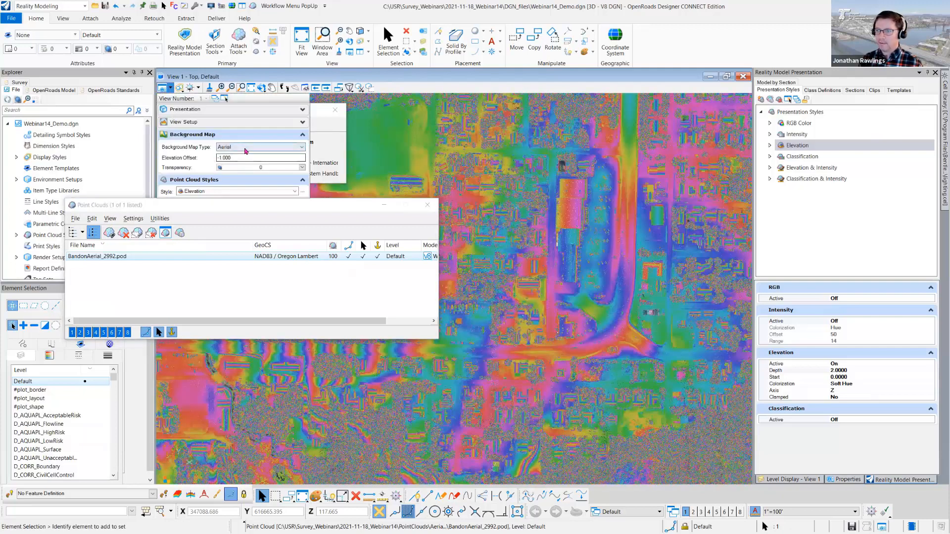
click(247, 147)
click(244, 156)
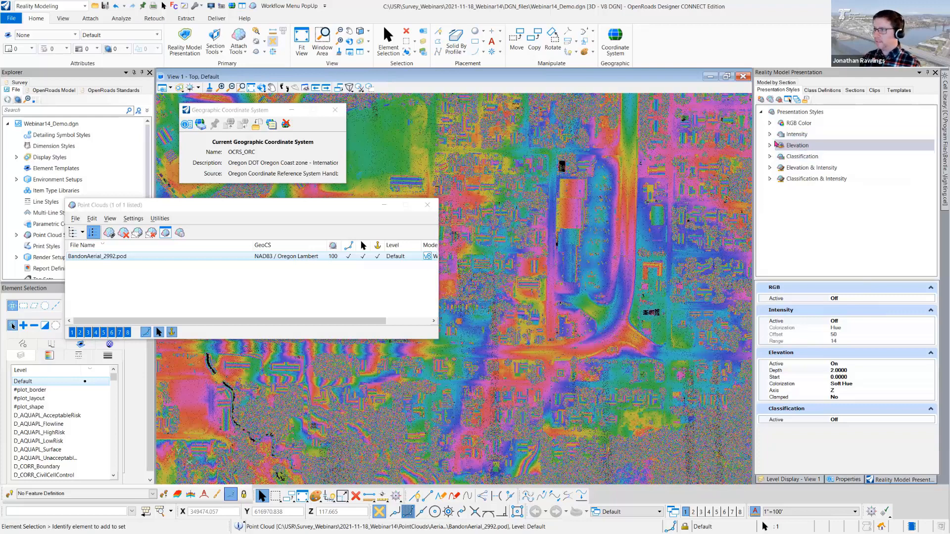
- Hide the Unclassified class in the Elevation style and move the Point Clouds window aside to inspect the remaining points
click(770, 145)
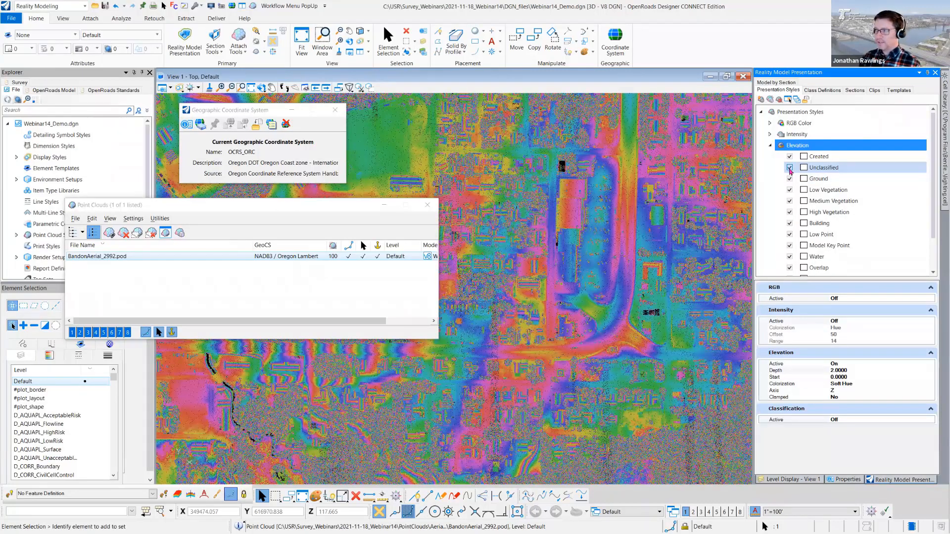
click(790, 168)
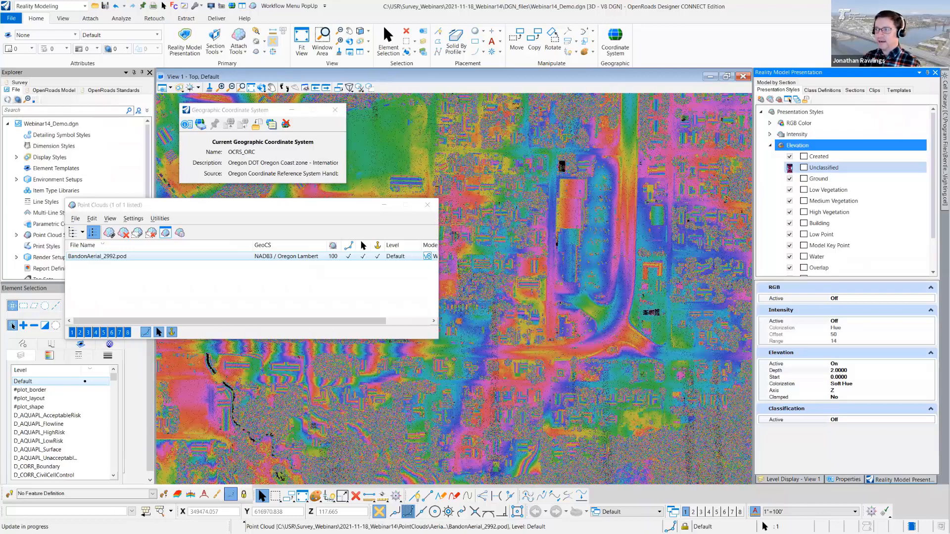
middle_drag(663, 270, 635, 254)
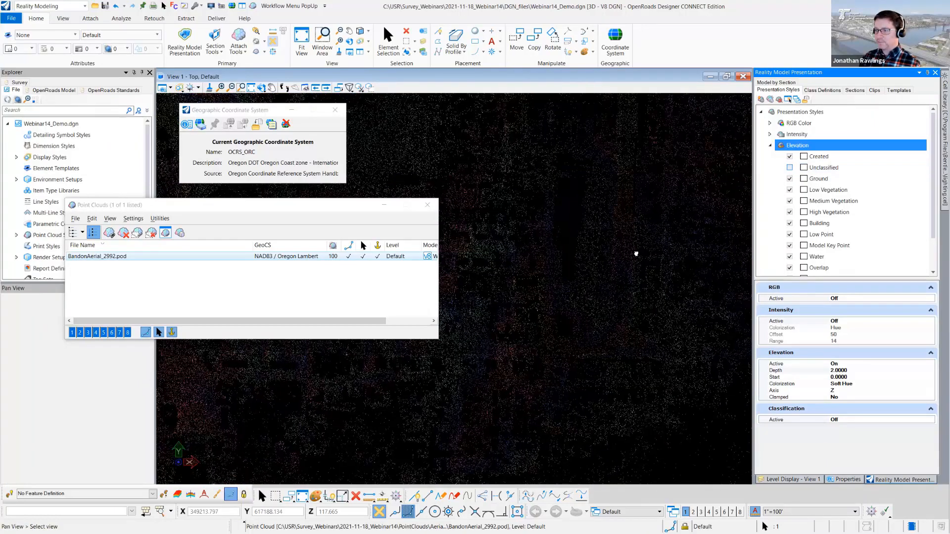
drag(361, 209, 158, 223)
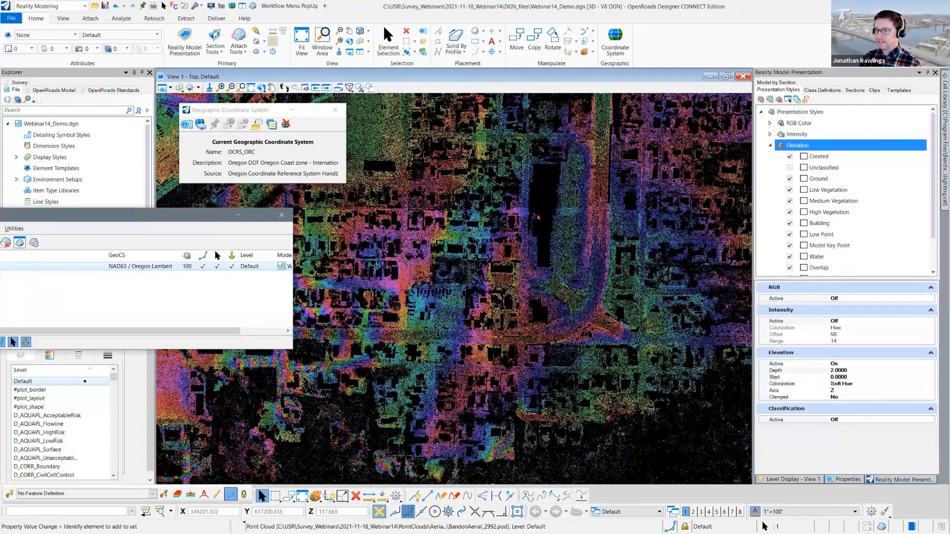
middle_drag(540, 207, 530, 369)
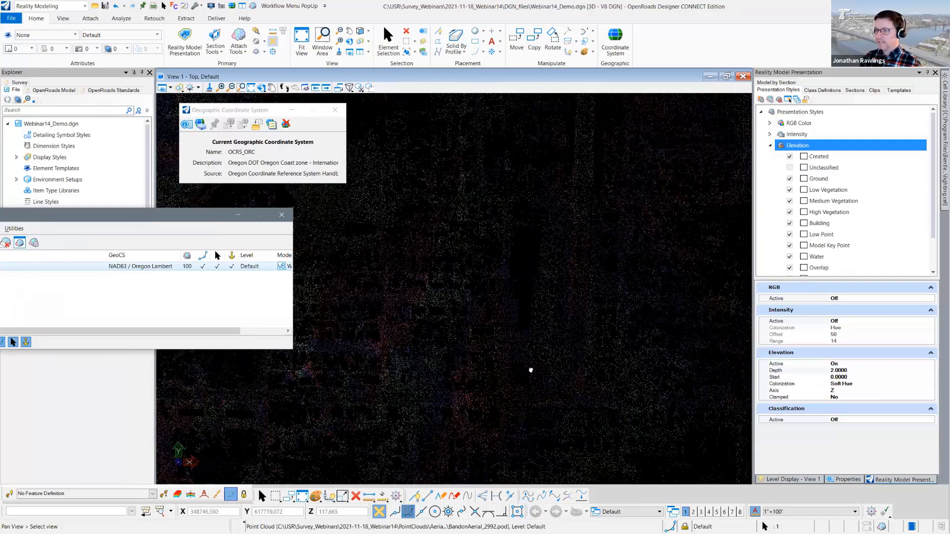
middle_drag(571, 292, 539, 317)
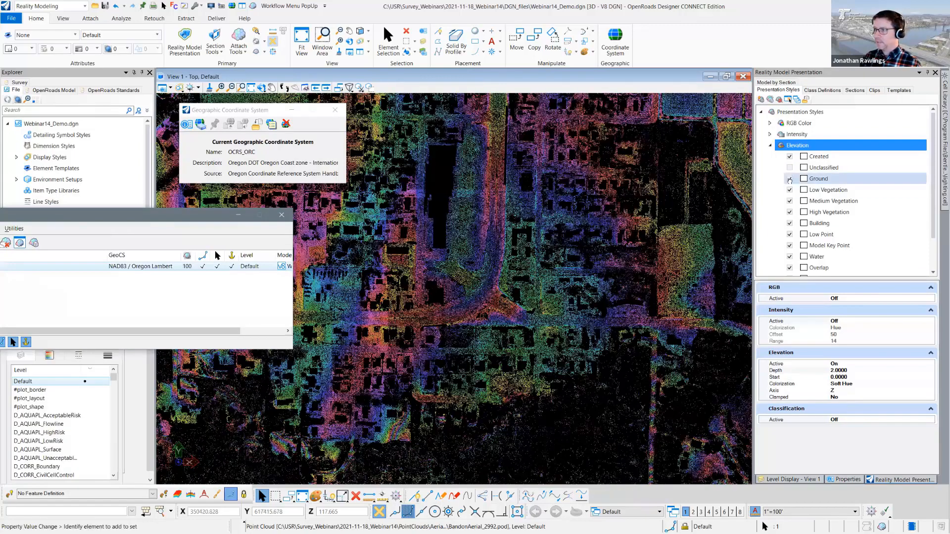
- Toggle the Ground class off and on, and view the cloud from the front
click(789, 179)
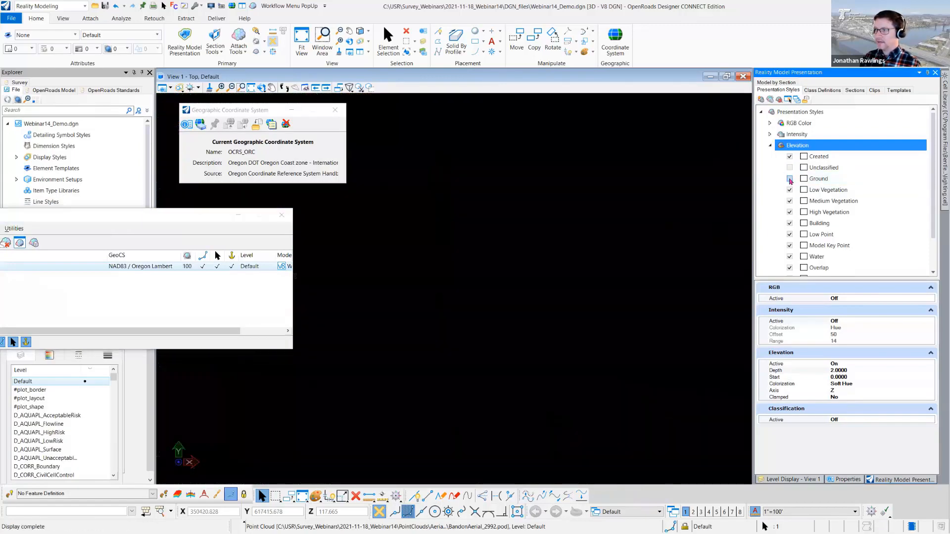
click(789, 179)
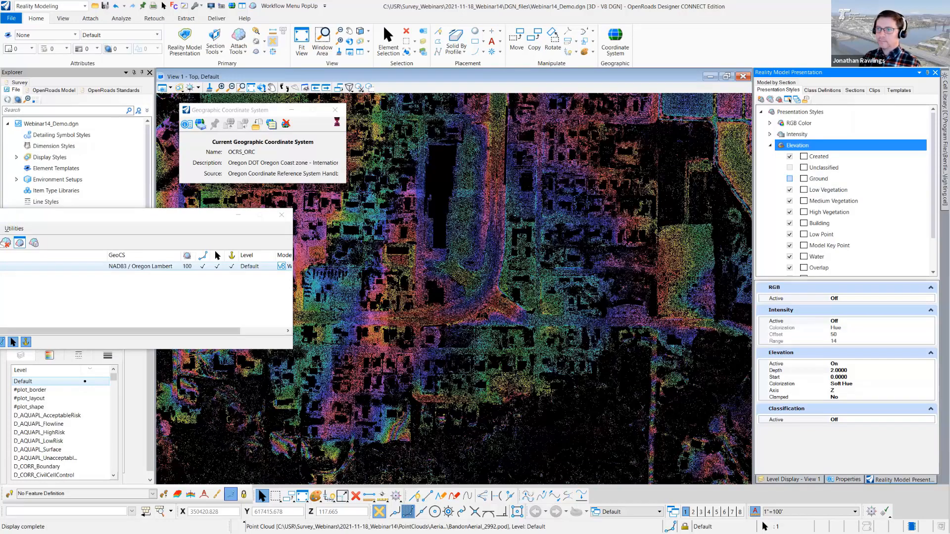
click(262, 88)
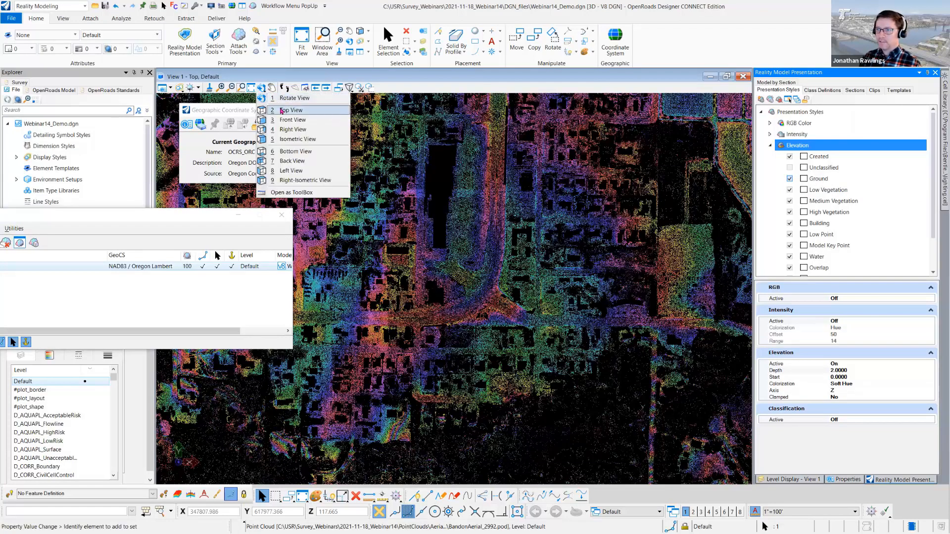
click(292, 120)
click(447, 244)
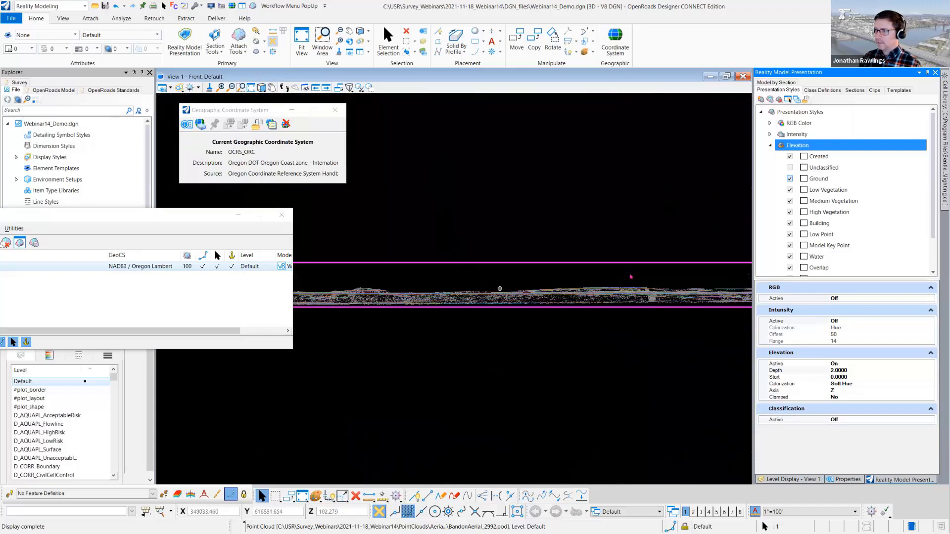
- Show the Unclassified class again and return View 1 to the Top view
click(790, 168)
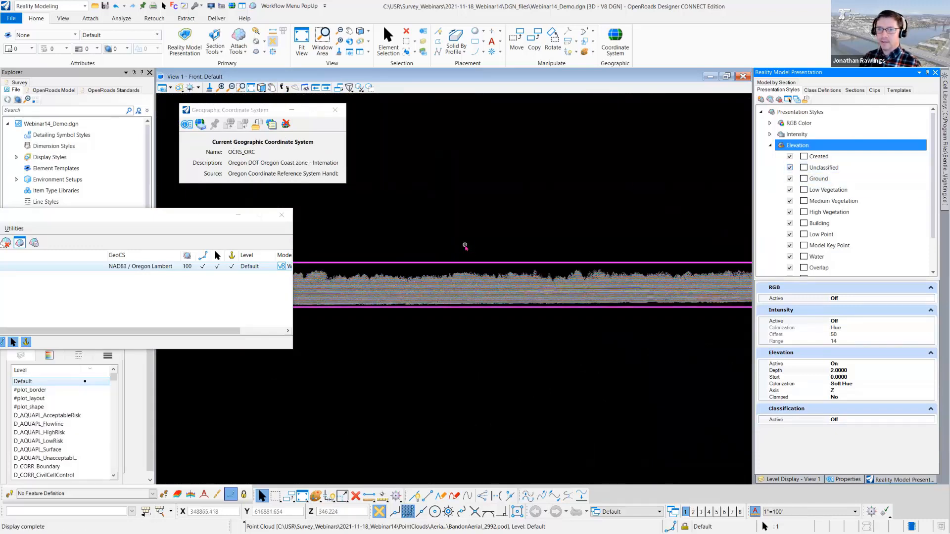
click(261, 87)
click(286, 111)
click(581, 287)
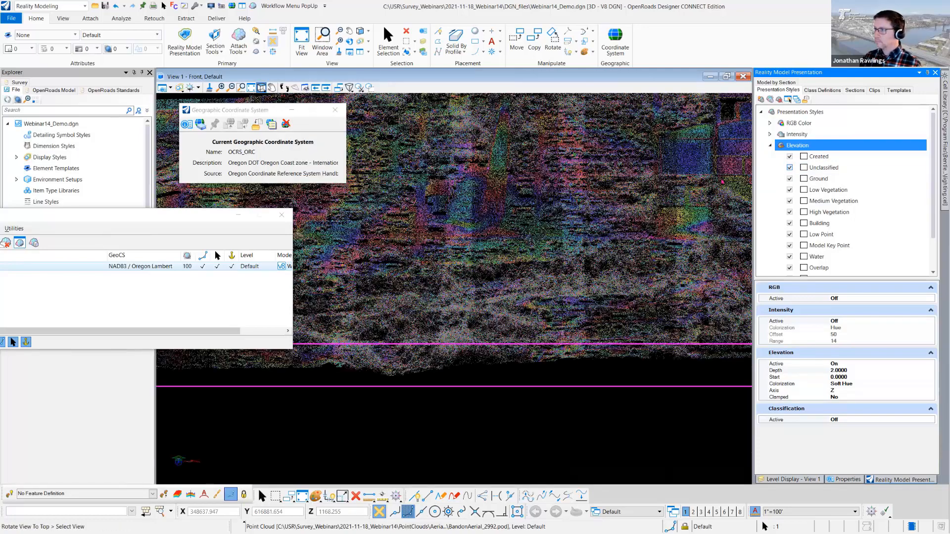
click(315, 192)
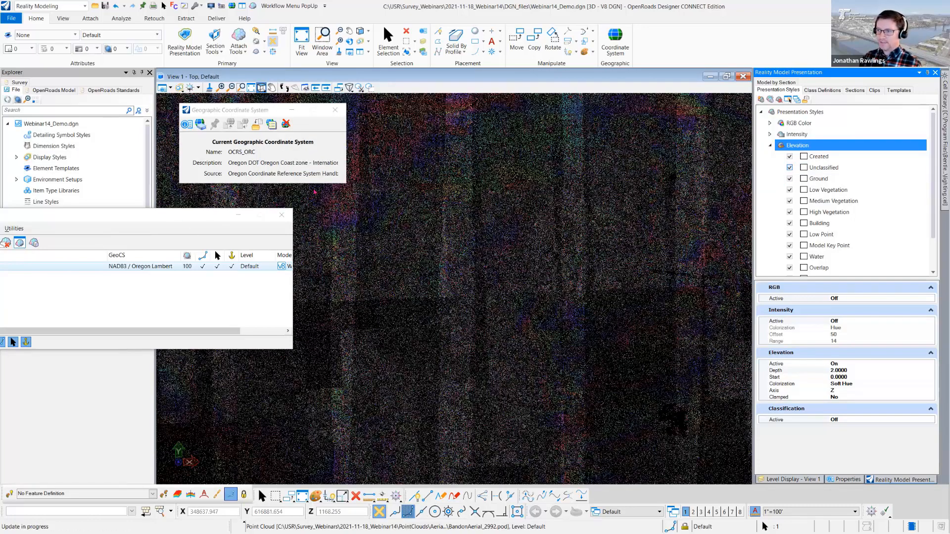
- Bring the Point Clouds window back into view and export BandonAerial_2992 as Pointools POD with the coordinate system taken From Model
drag(143, 214, 316, 179)
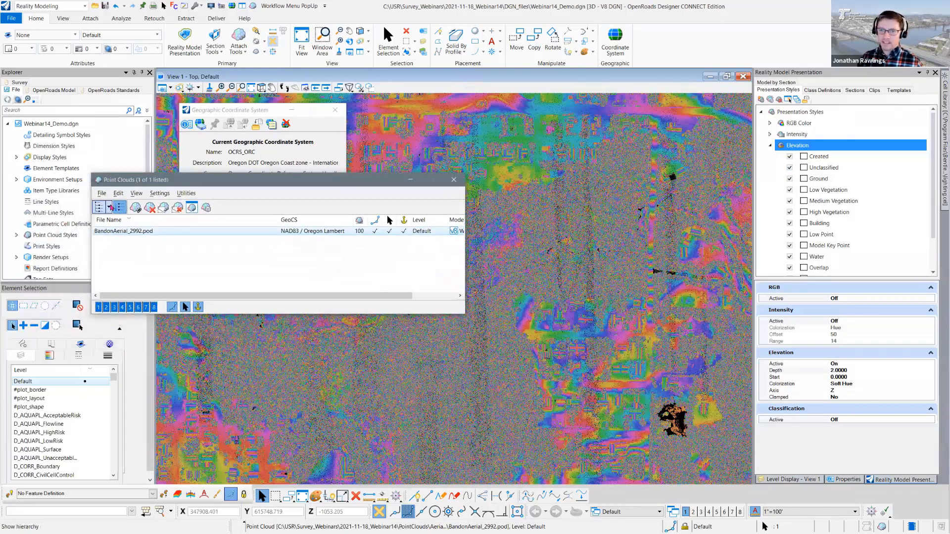
click(102, 193)
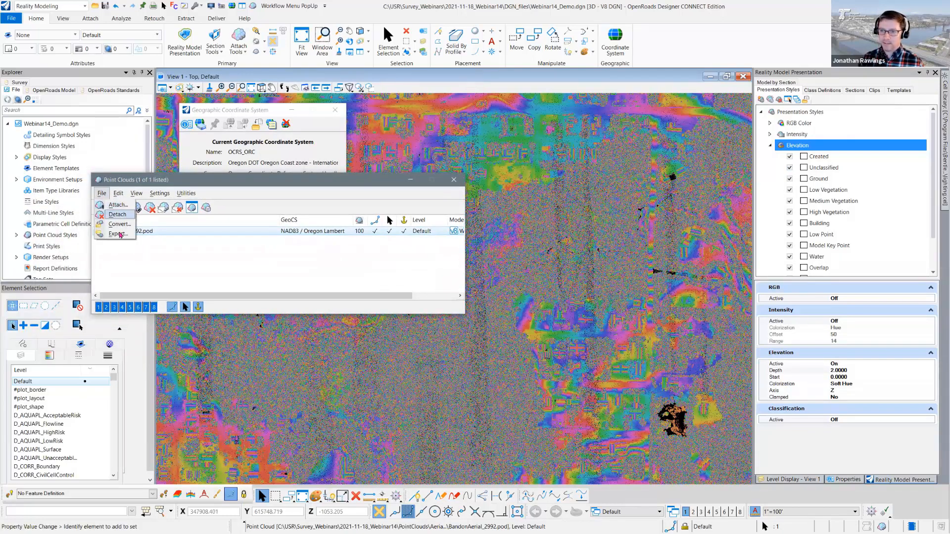
click(113, 234)
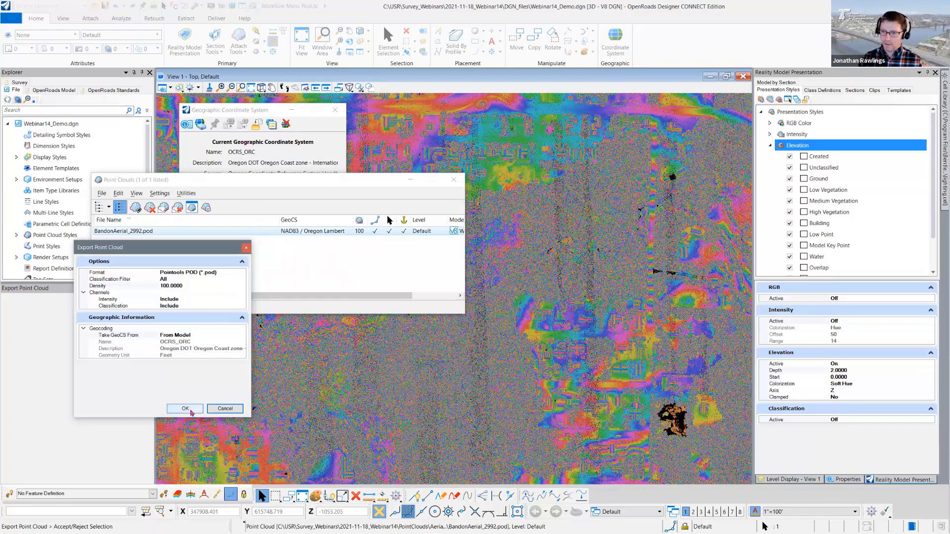
click(185, 409)
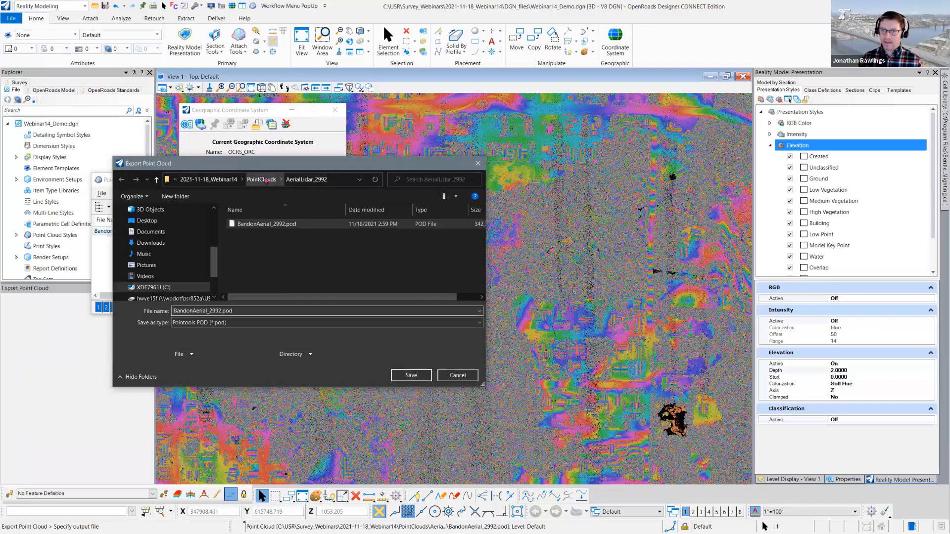
- Create a folder named AerialLidar_ORCoast inside PointClouds and open it as the export destination
click(266, 181)
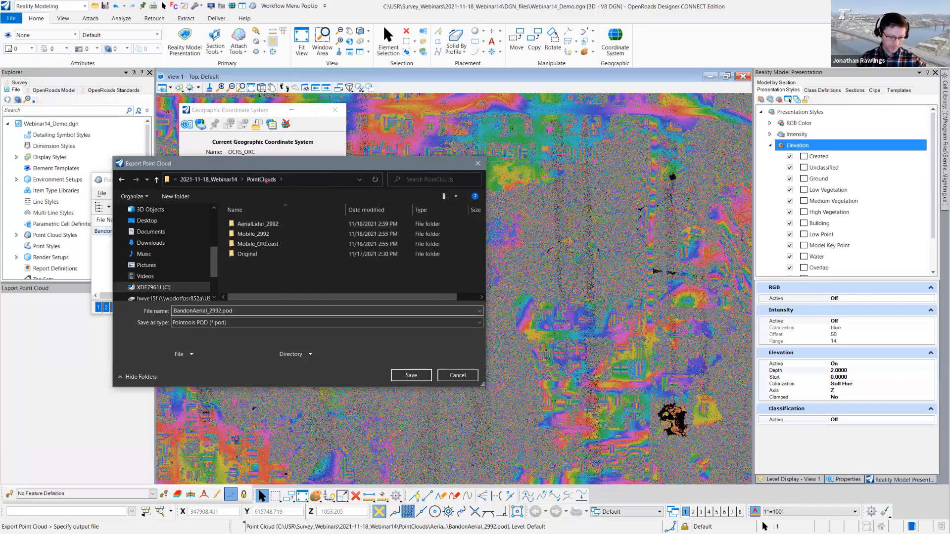
click(177, 199)
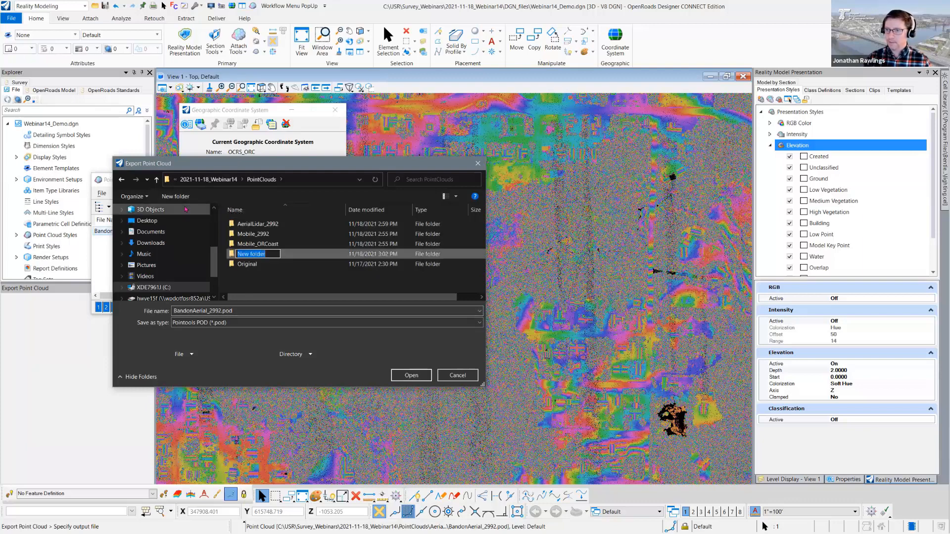
text(AerialLidar_OR)
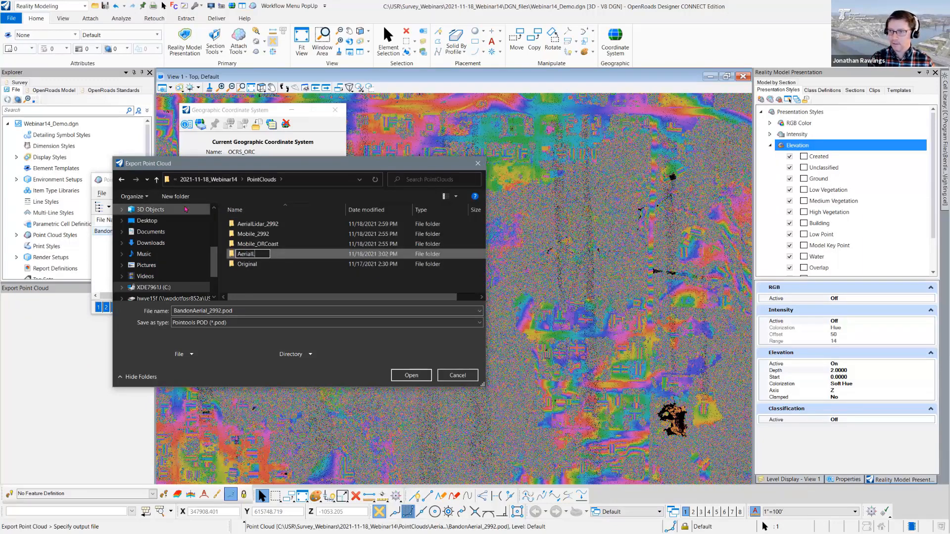
text(Coast)
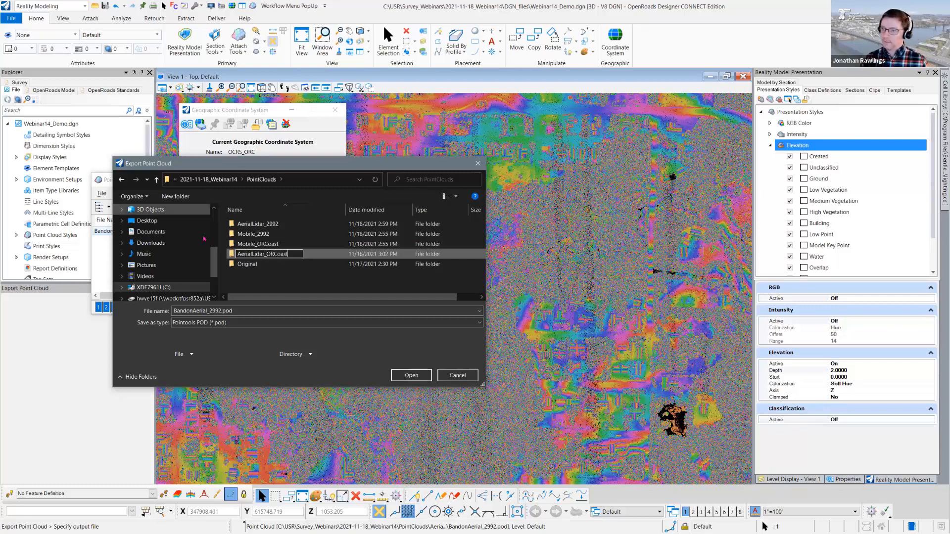
key(Return)
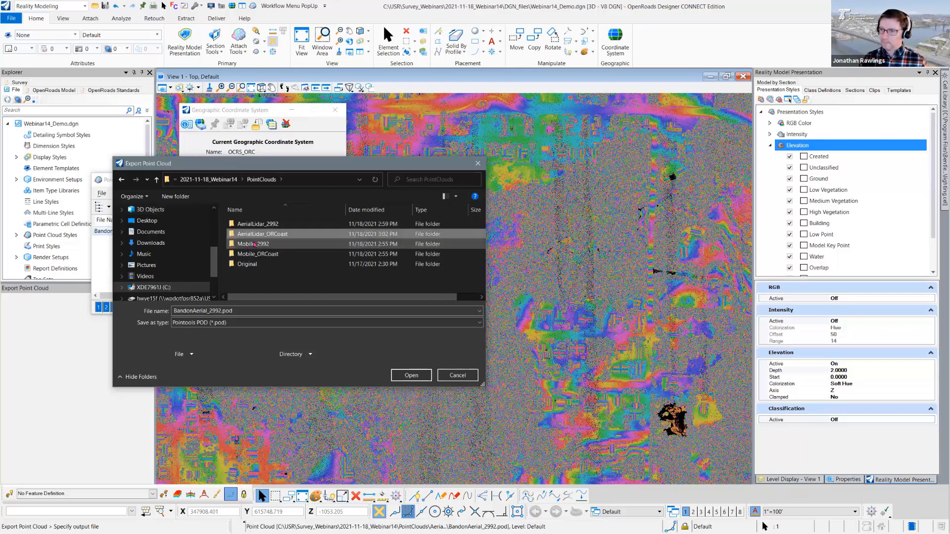
key(Return)
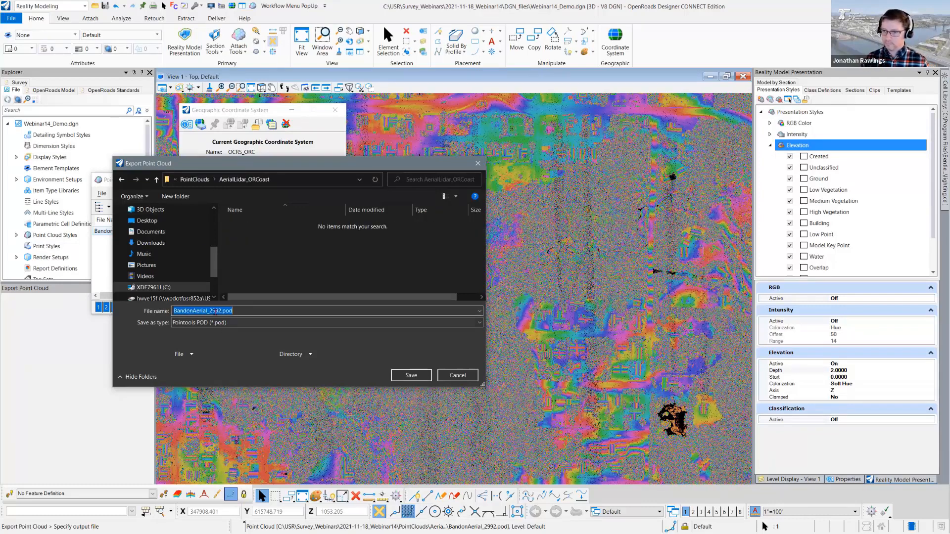
- Name the exported point cloud BandonAerial_ORCoast.pod and save it
drag(210, 311, 218, 310)
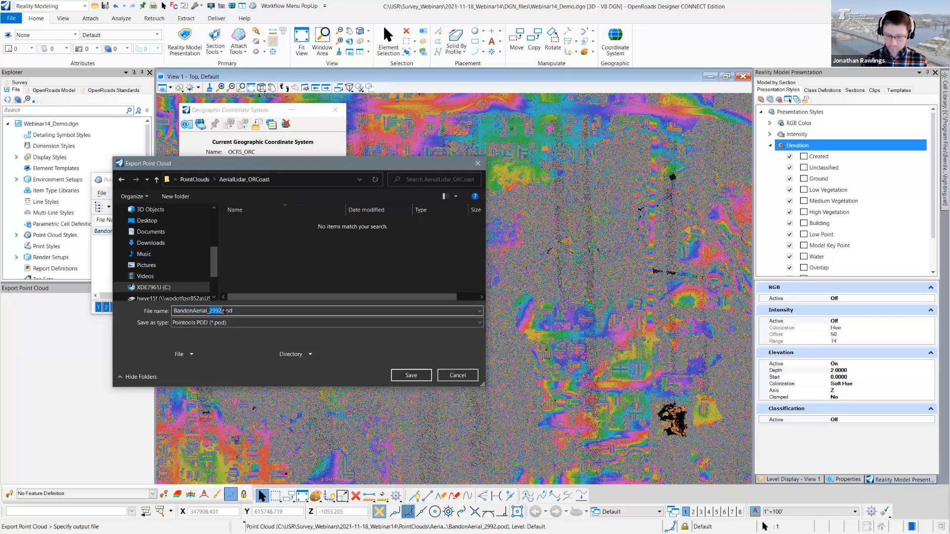
text(ORCoast)
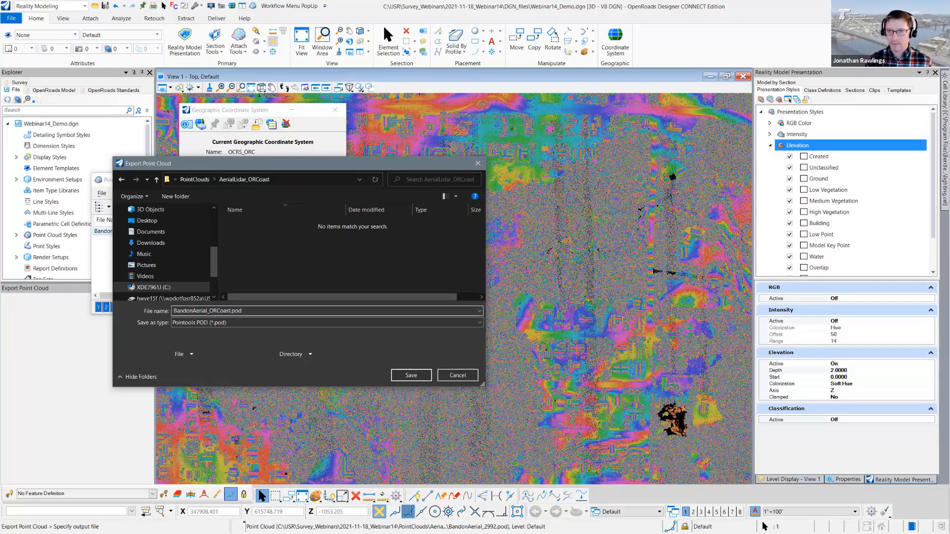
click(426, 377)
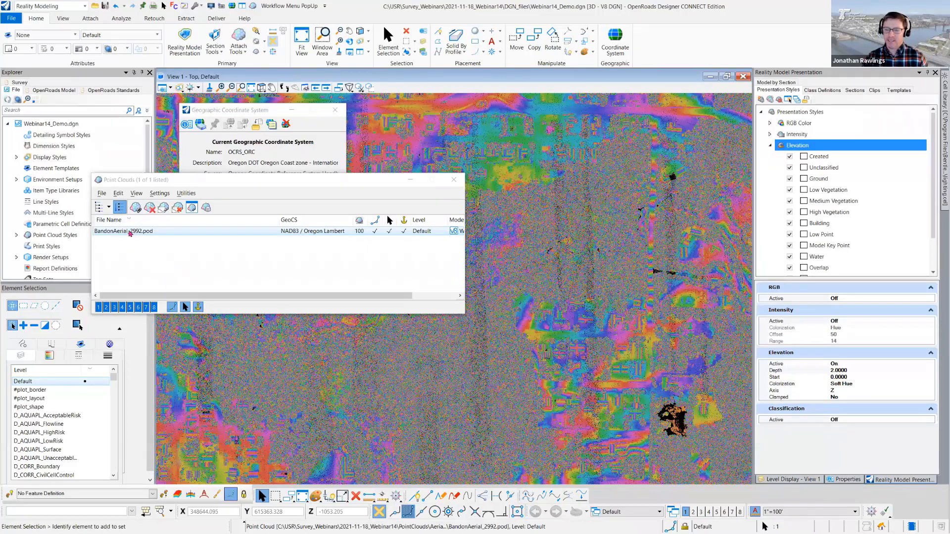
- Detach the BandonAerial_2992 point cloud and attach BandonAerial_ORCoast.pod in its place, moving the Point Clouds window aside
click(150, 207)
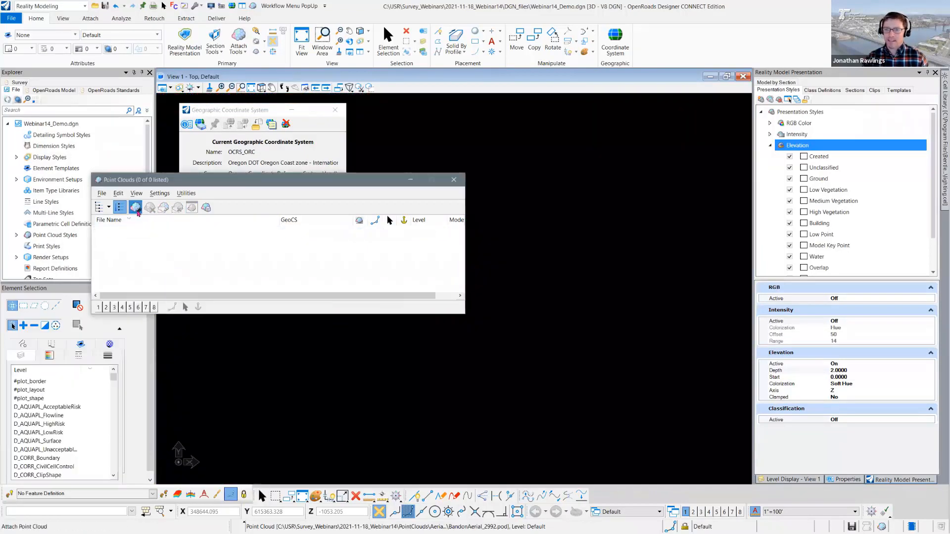
click(135, 207)
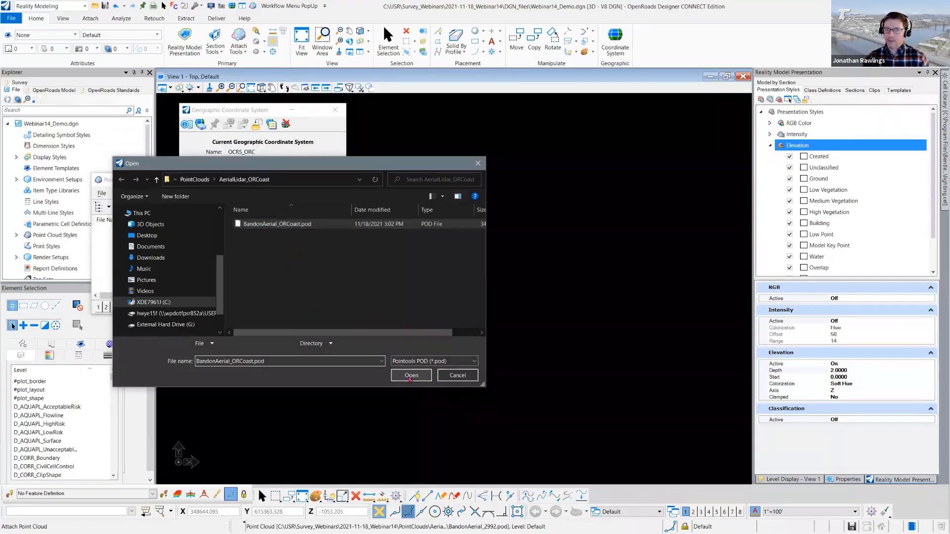
click(410, 377)
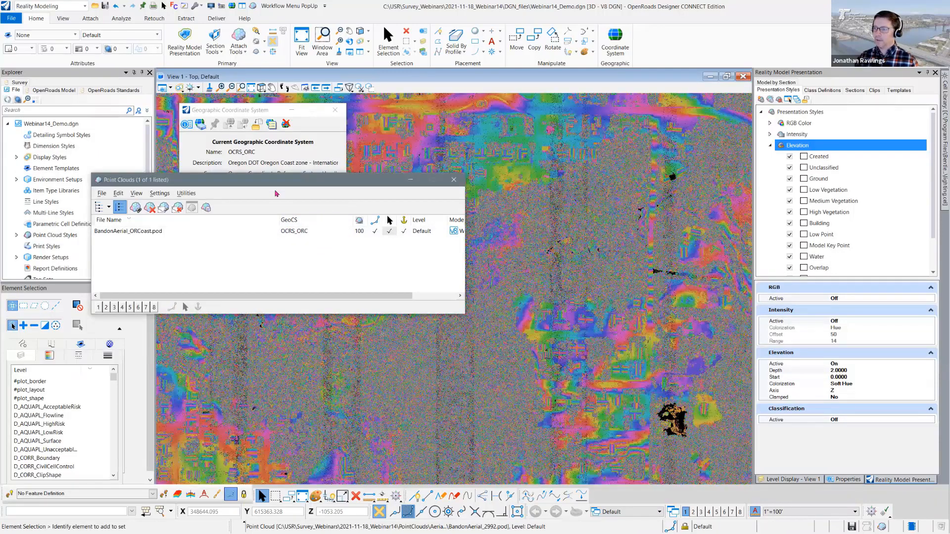
drag(350, 182, 260, 199)
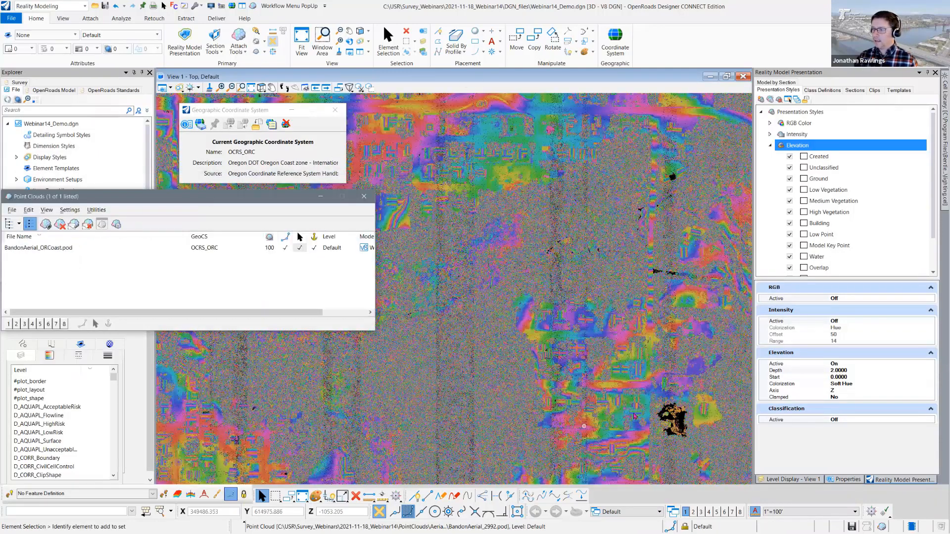
- Set View 1's background map type to Aerial and make #plot_border the active level
click(170, 88)
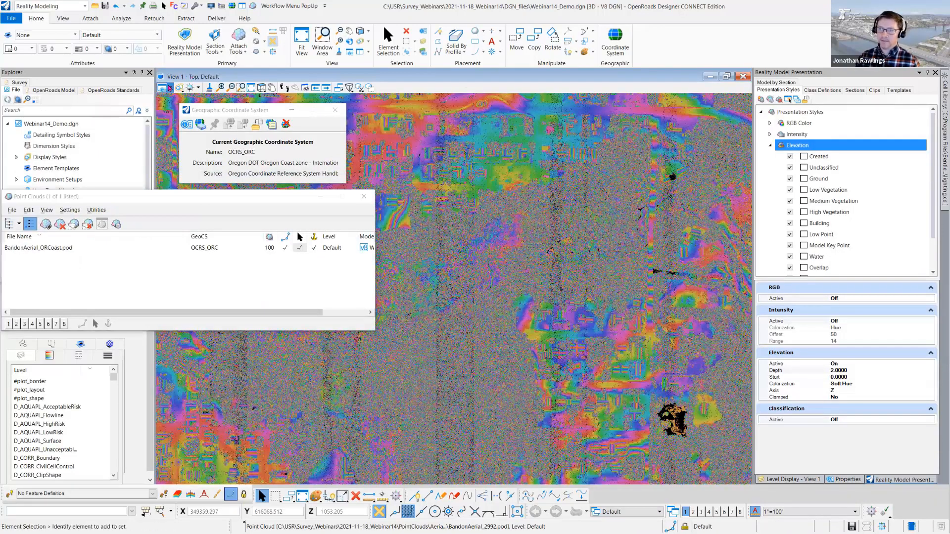
click(241, 147)
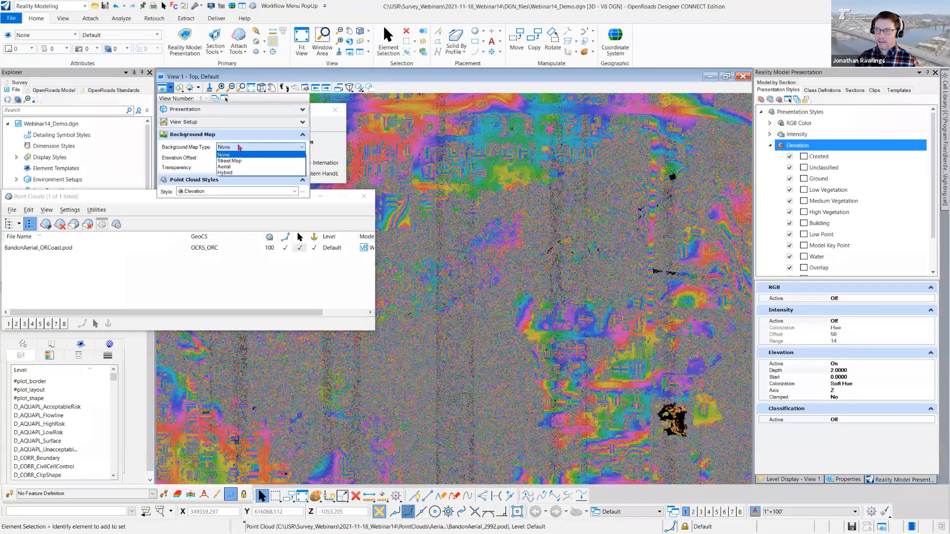
click(242, 162)
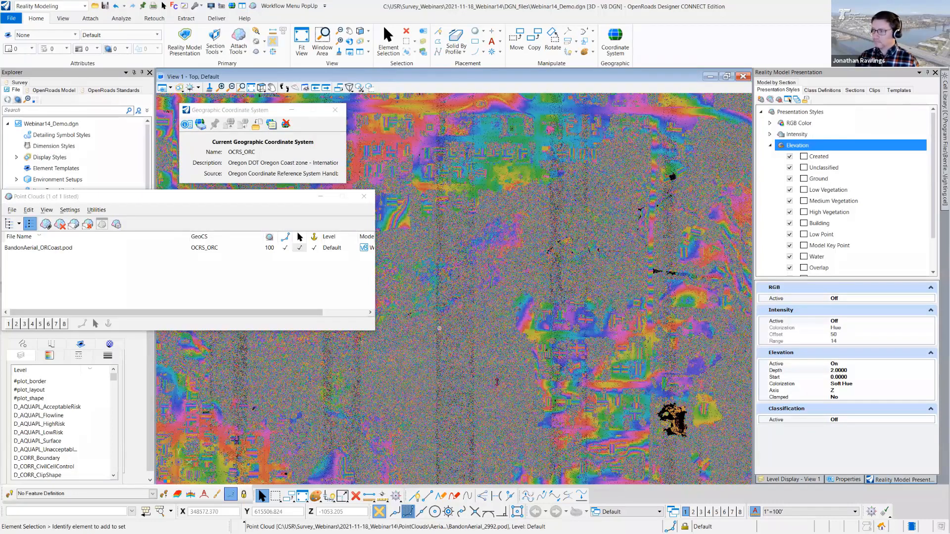
click(782, 478)
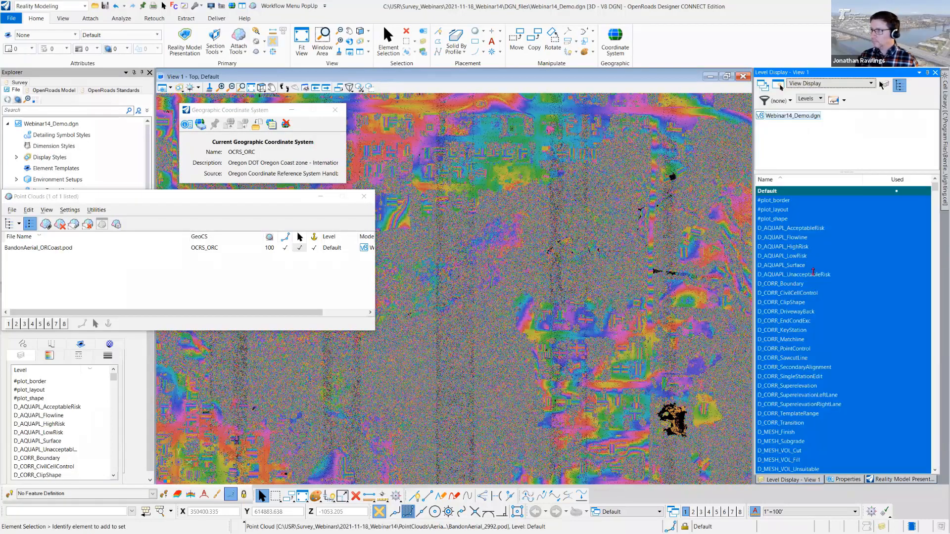
click(774, 201)
double_click(775, 200)
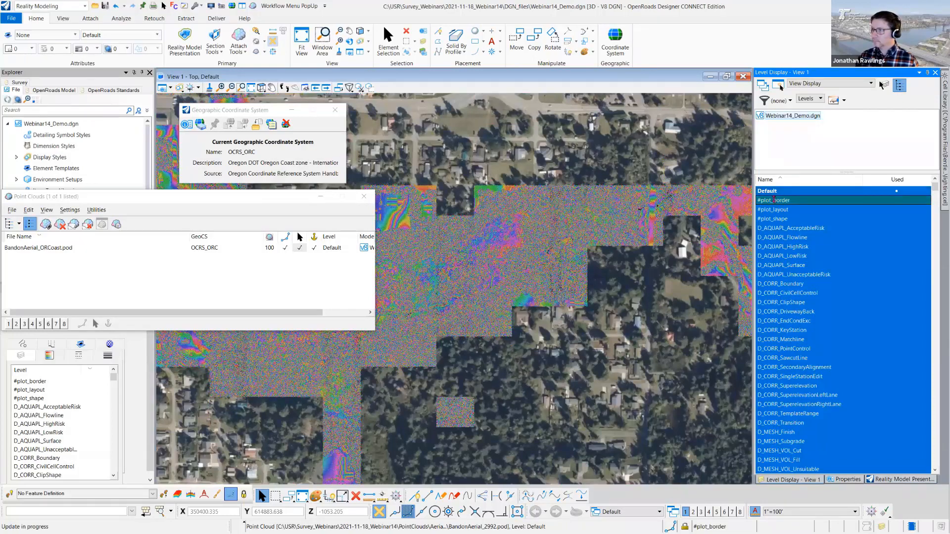
- Toggle the Default level off and on around the shopping center intersection to compare the point cloud with the aerial imagery
click(768, 191)
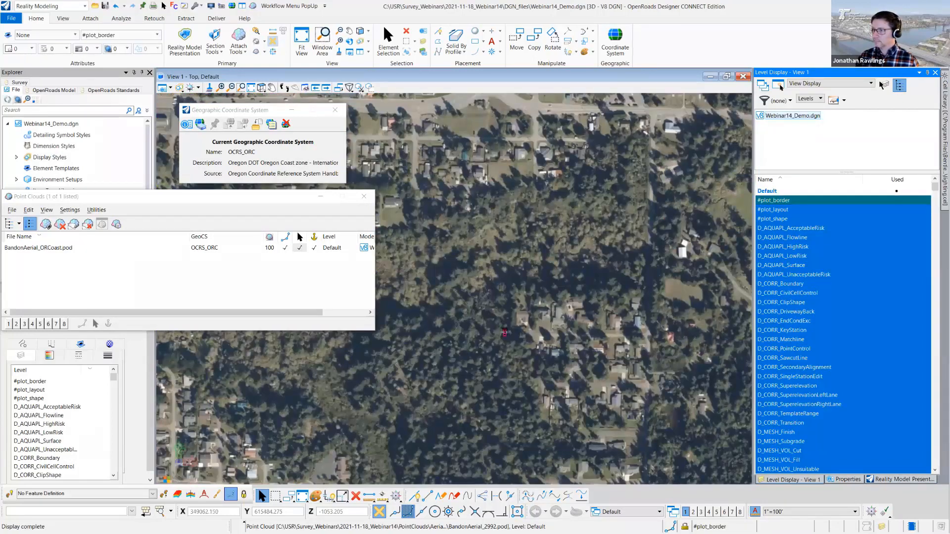
scroll(505, 333, down, 2)
middle_drag(504, 291, 525, 375)
scroll(509, 306, up, 4)
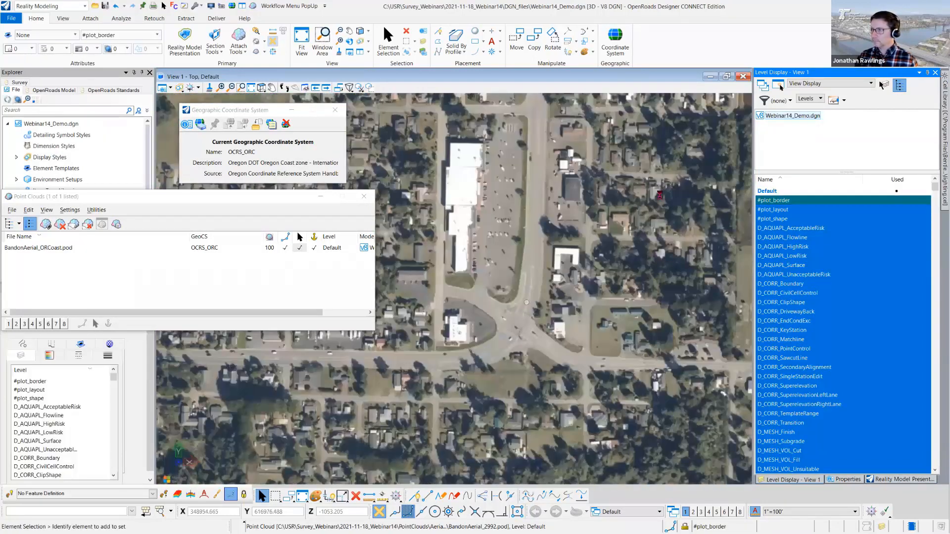
click(772, 191)
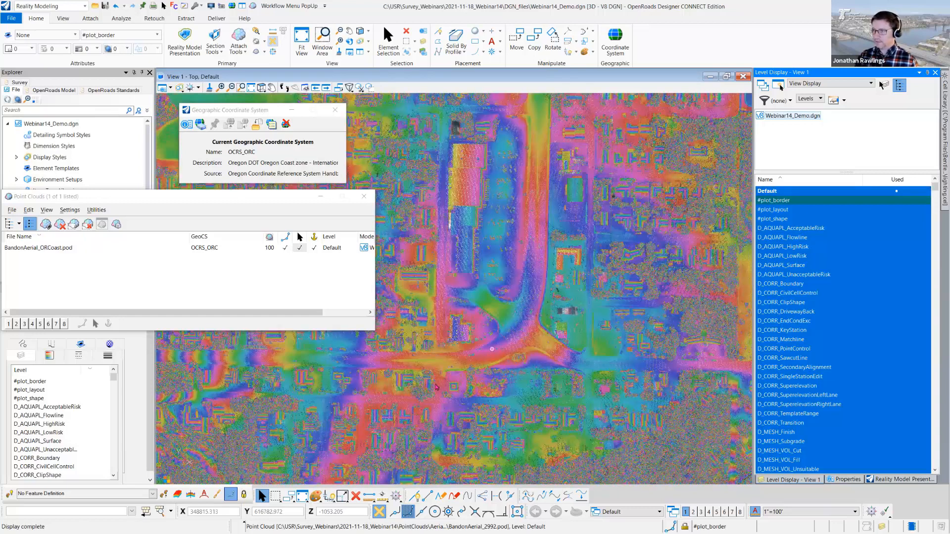
click(769, 191)
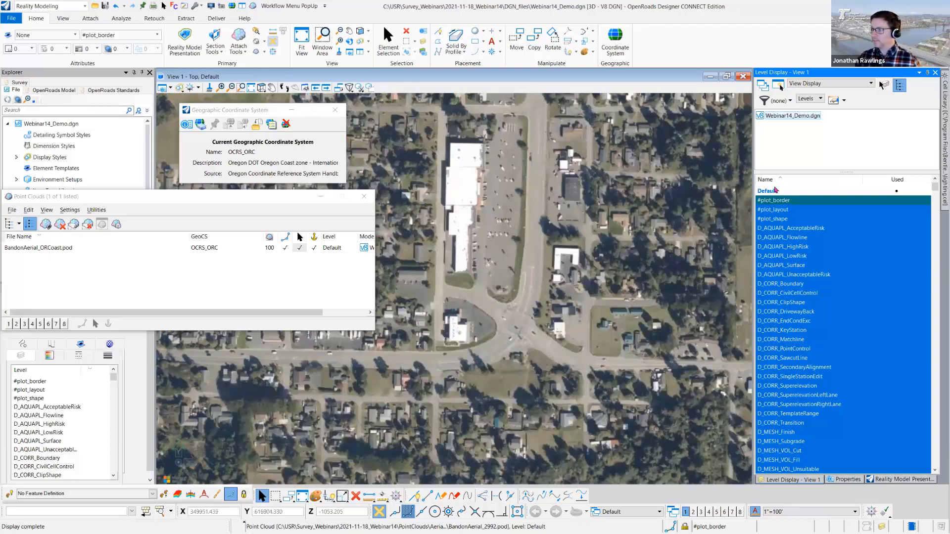
click(772, 192)
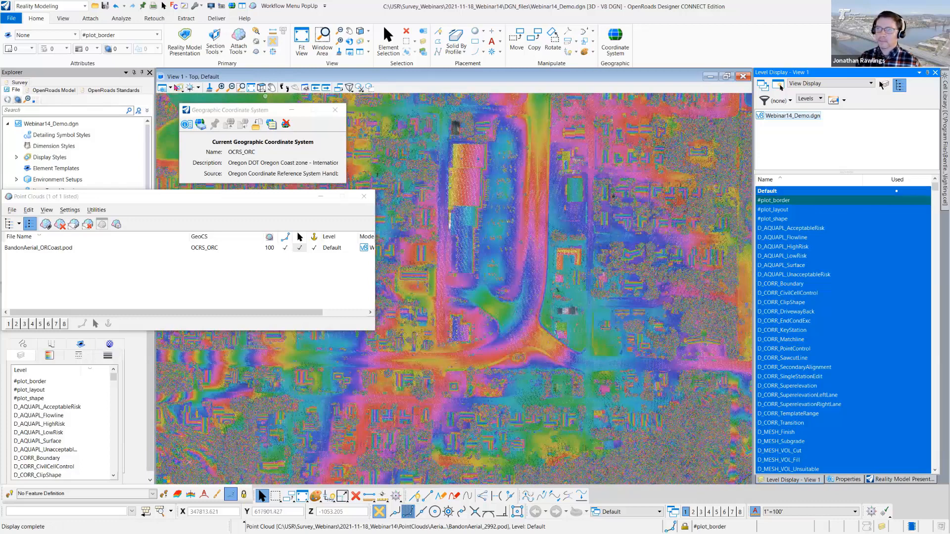
- Set View 1's background map type to None and move the Point Clouds window out of the way
click(171, 88)
click(248, 147)
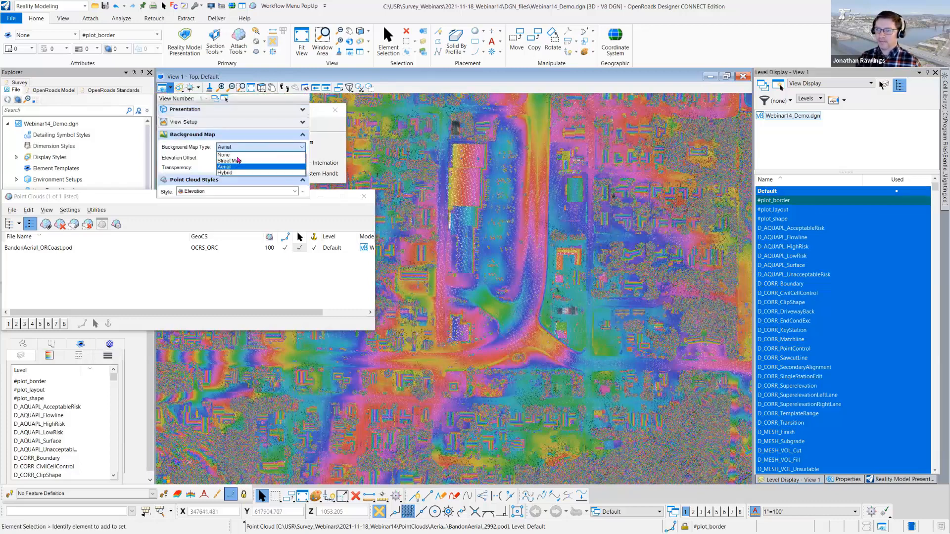
click(238, 156)
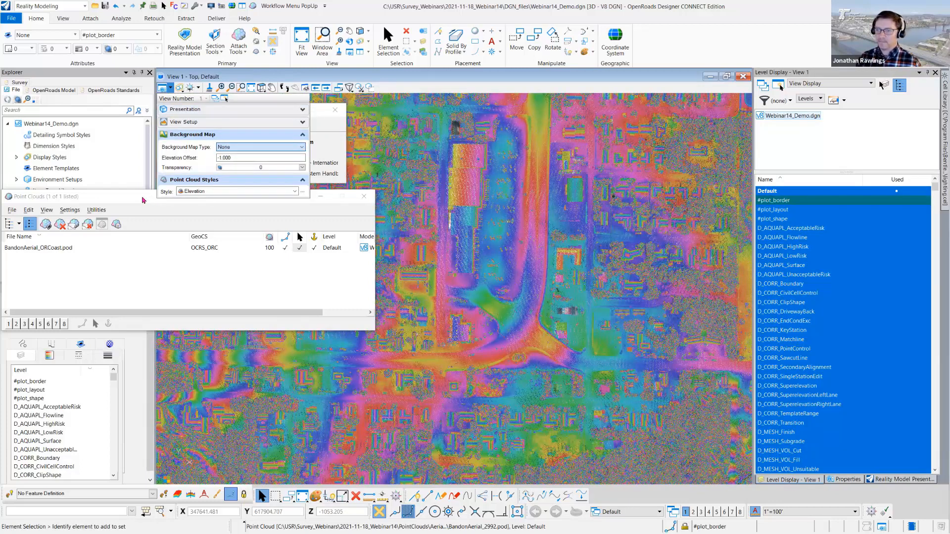
drag(130, 198, 169, 163)
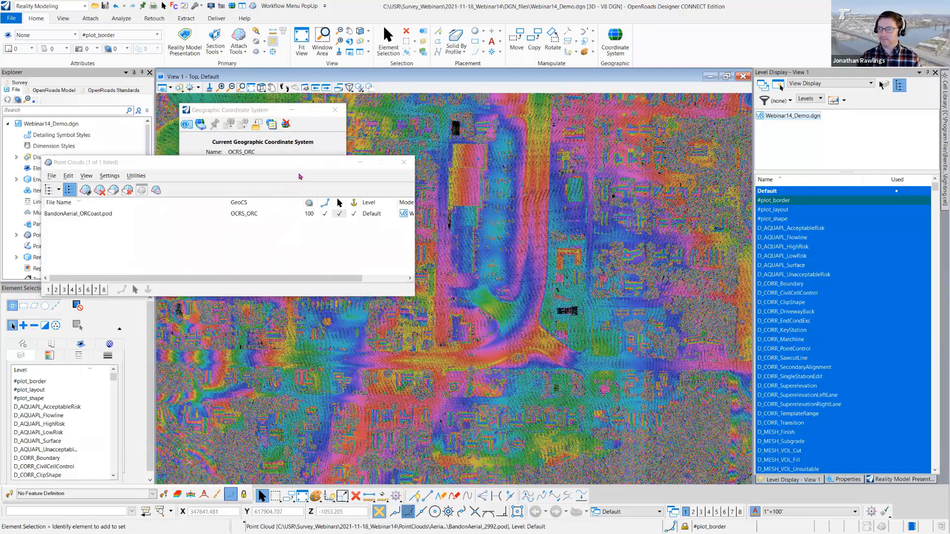
drag(310, 164, 0, 207)
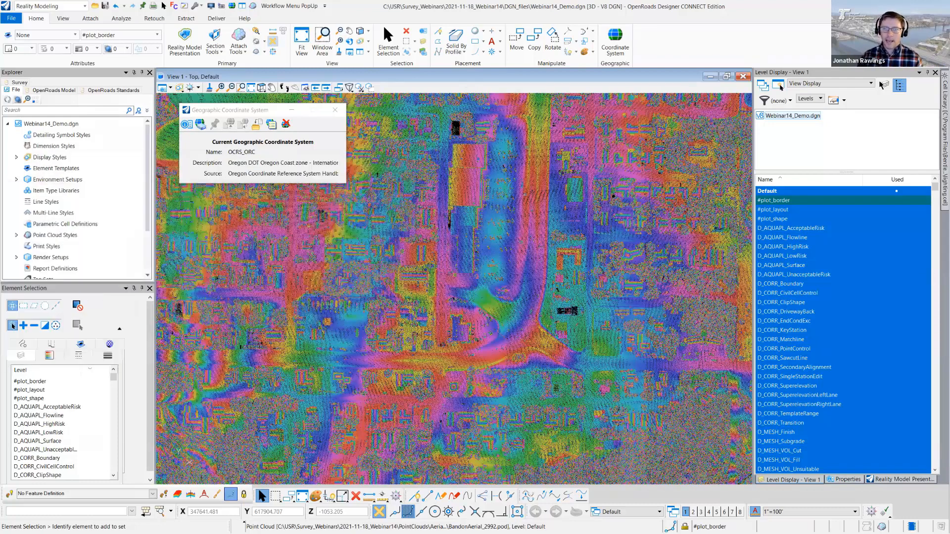
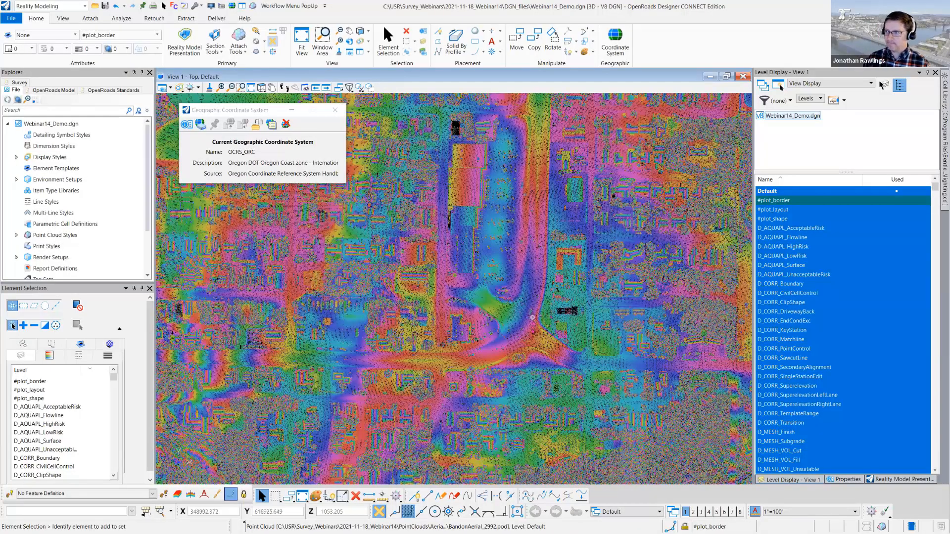
- Draw a closed twelve-sided area-of-interest shape on #plot_border with SmartLine, enclosing the central highway corridor and the side road's western stretch
scroll(533, 318, down, 2)
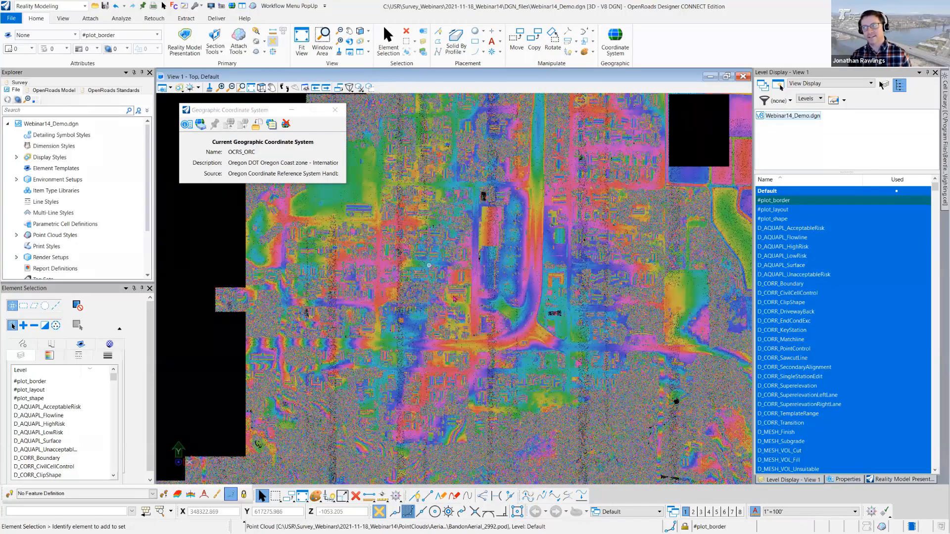
scroll(454, 298, down, 1)
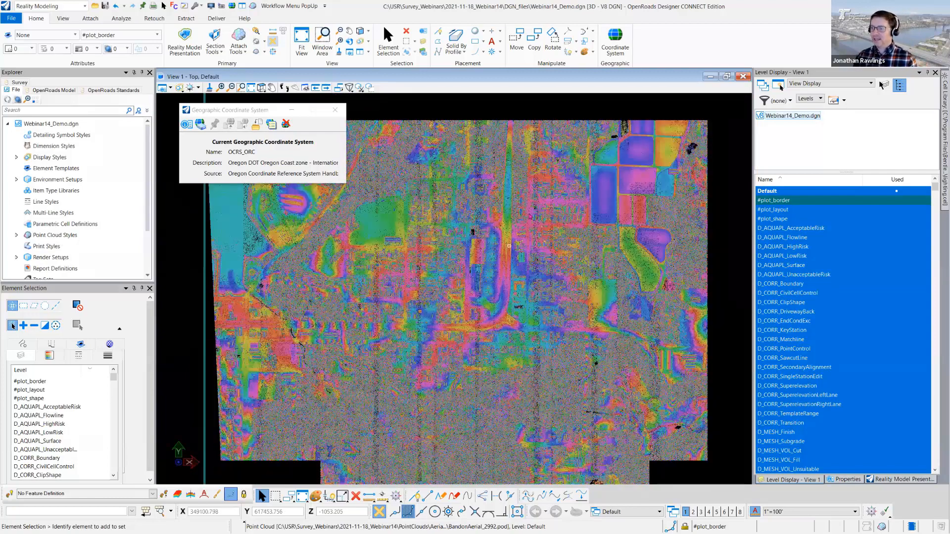
scroll(531, 219, down, 1)
scroll(500, 220, up, 1)
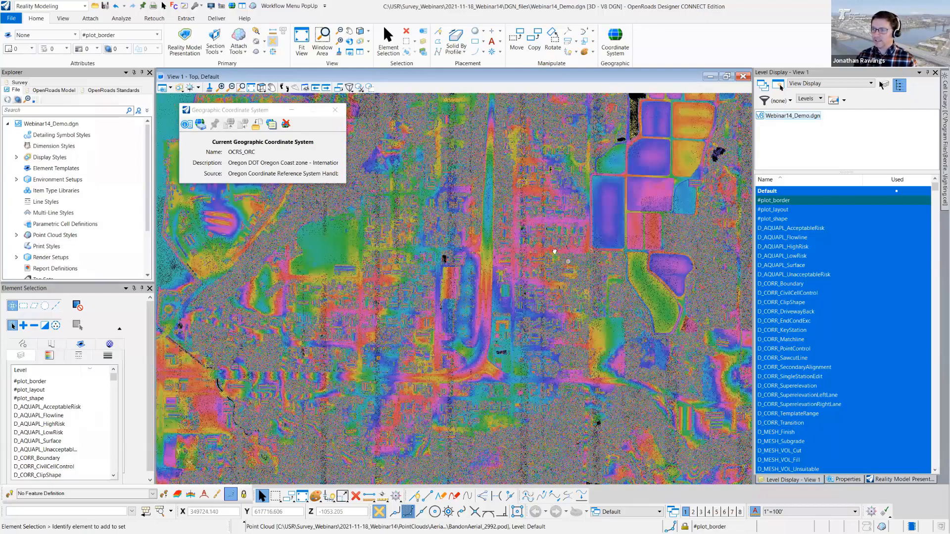
middle_drag(454, 40, 451, 49)
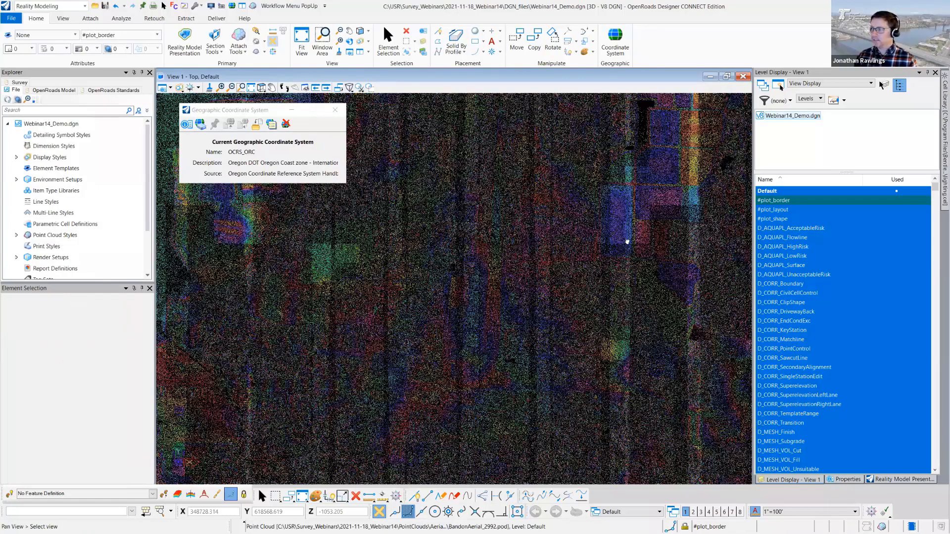
middle_drag(627, 242, 554, 346)
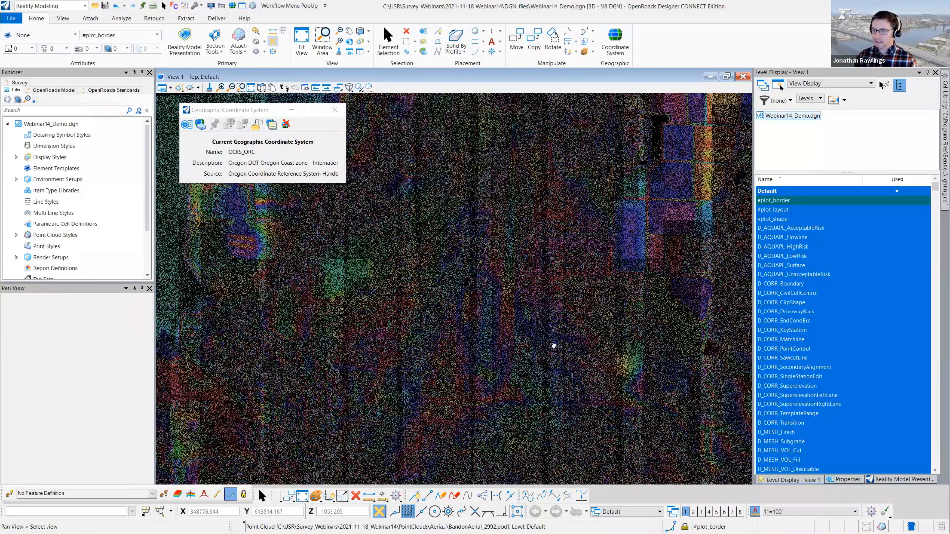
click(388, 41)
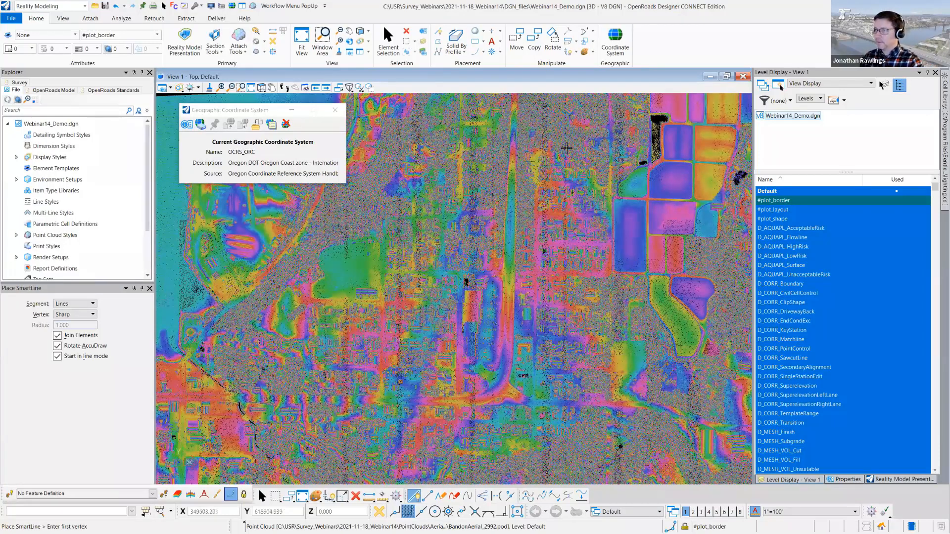
click(566, 147)
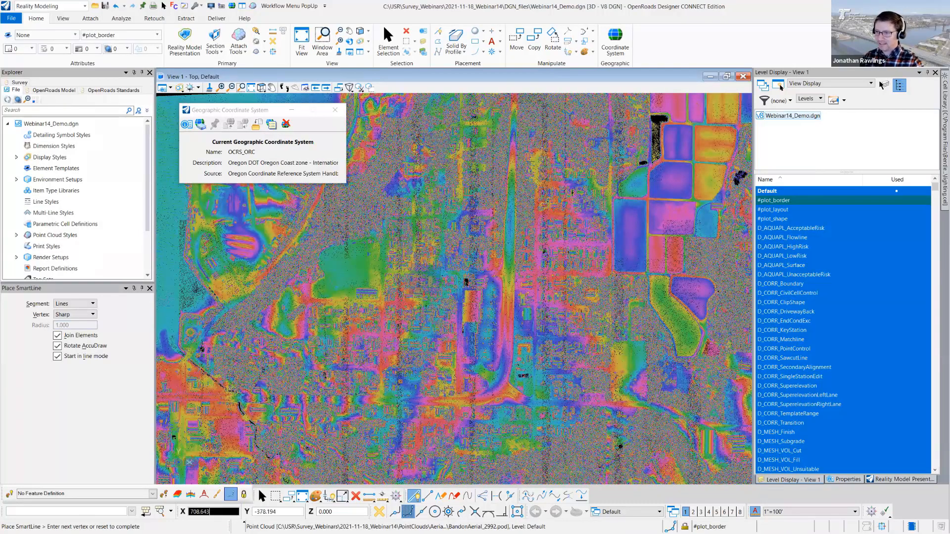
click(360, 366)
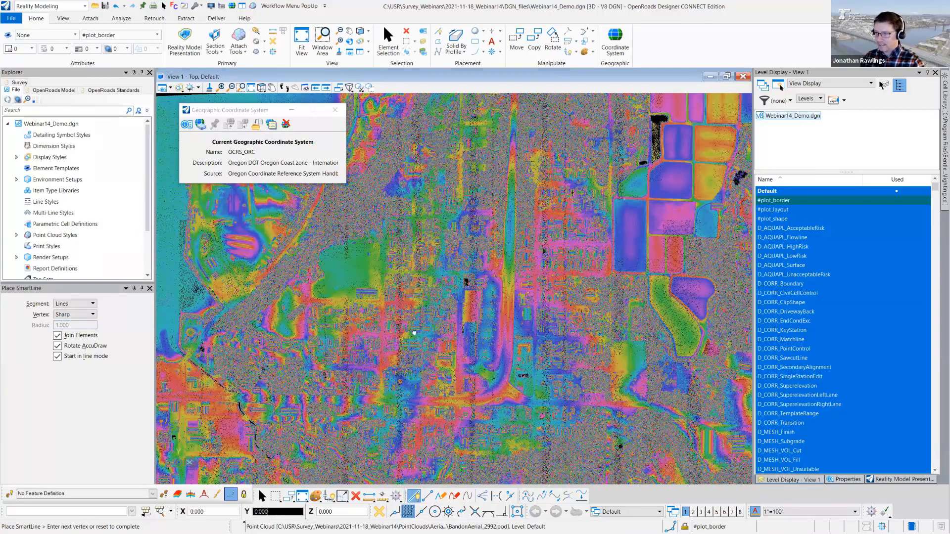
middle_drag(414, 333, 500, 443)
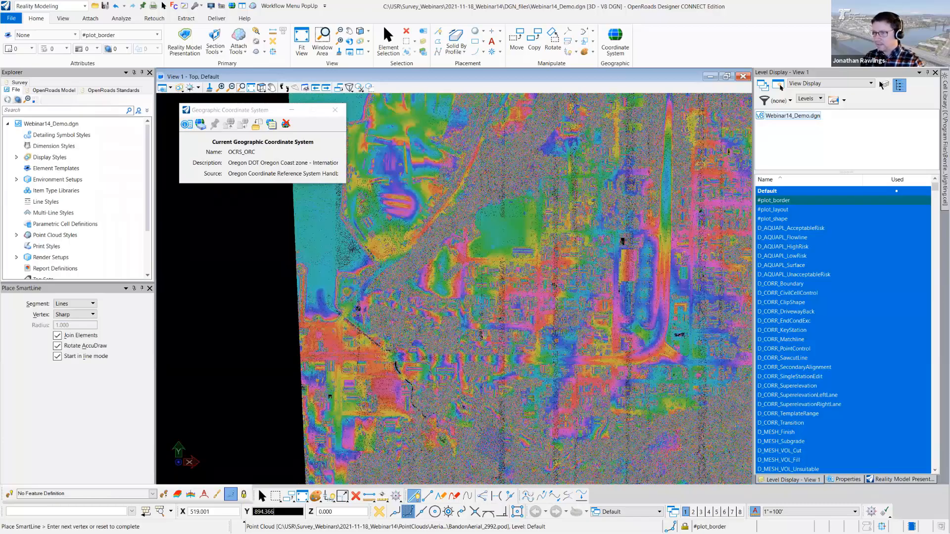
scroll(572, 219, up, 2)
middle_drag(571, 289, 519, 239)
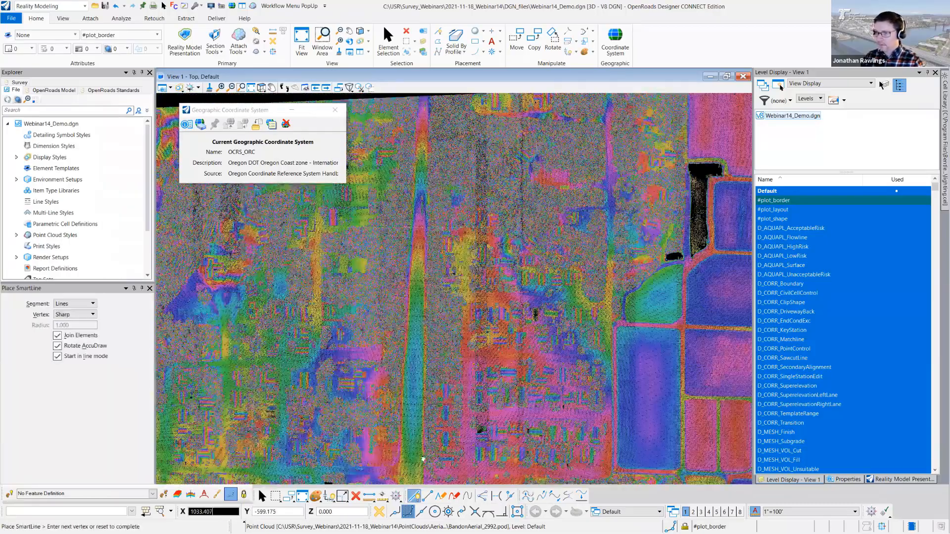
scroll(530, 187, up, 2)
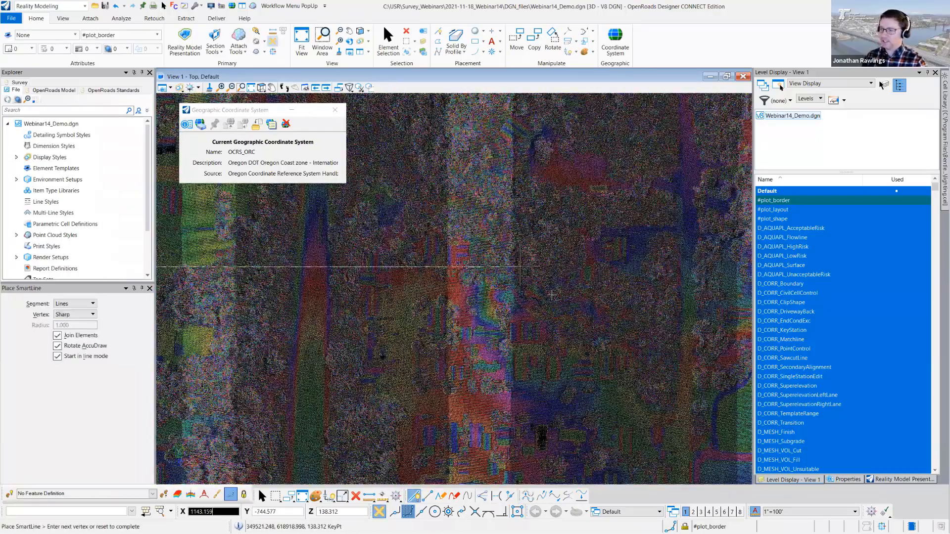
scroll(552, 295, up, 3)
click(552, 295)
scroll(552, 296, down, 2)
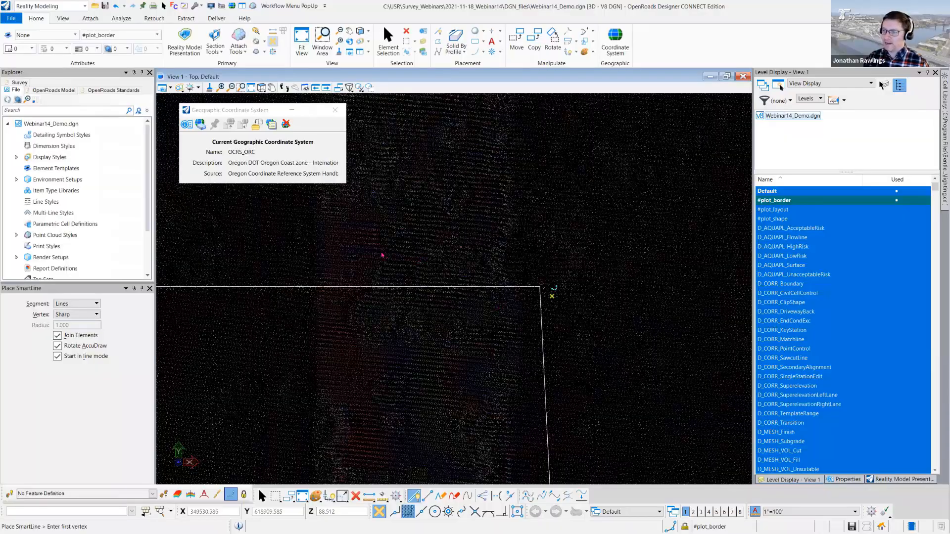
scroll(552, 295, down, 1)
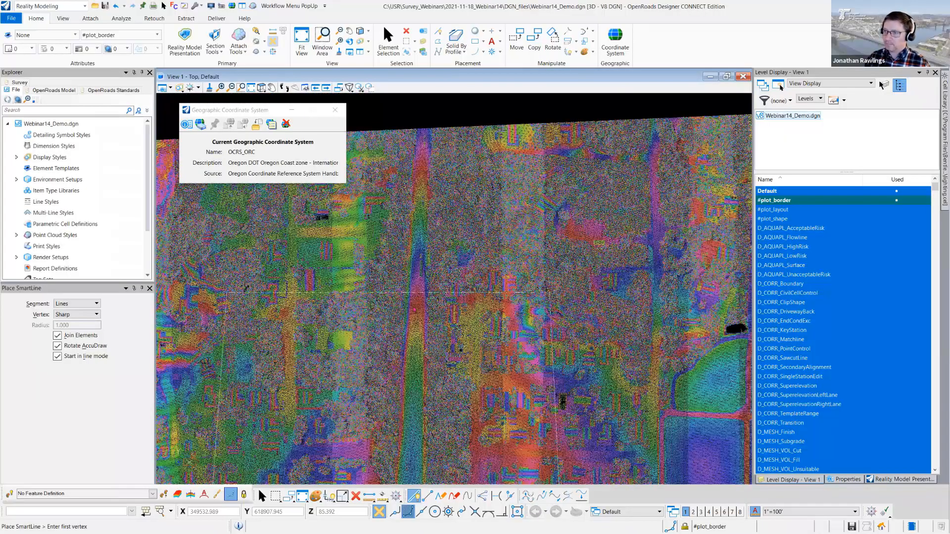
scroll(448, 293, down, 3)
key(Escape)
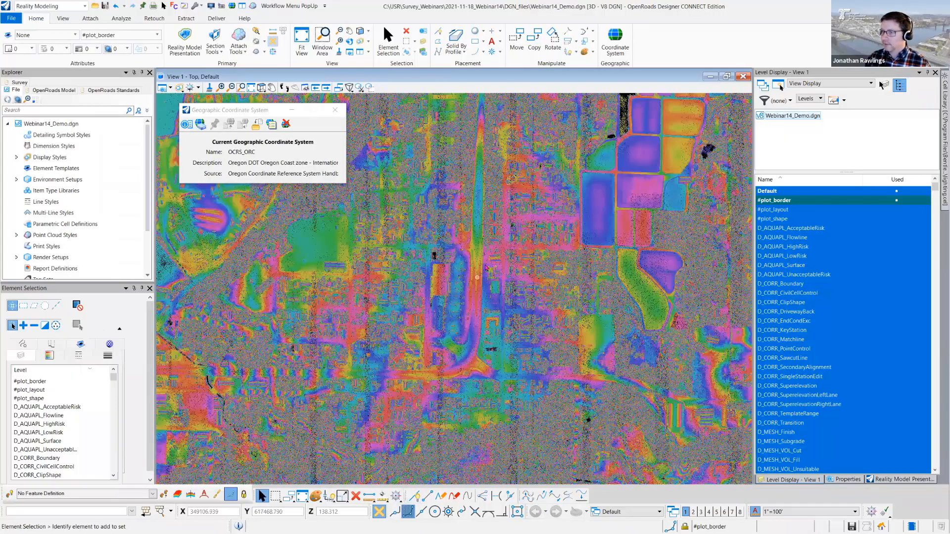
- Select the newly drawn area-of-interest shape on the #plot_border level
scroll(475, 218, up, 2)
scroll(478, 226, up, 2)
middle_drag(475, 230, 475, 236)
scroll(475, 238, up, 2)
click(471, 201)
middle_drag(548, 263, 634, 284)
scroll(480, 261, down, 3)
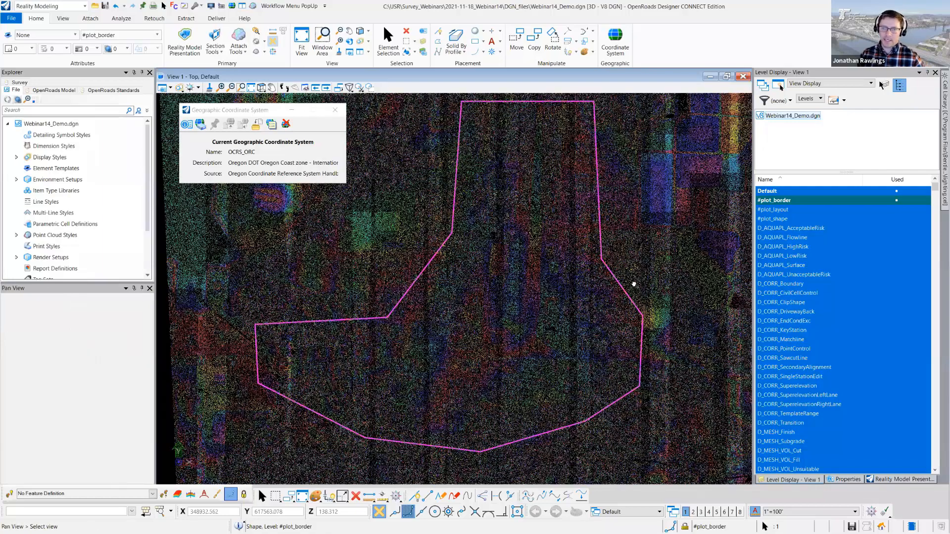
middle_drag(587, 260, 443, 338)
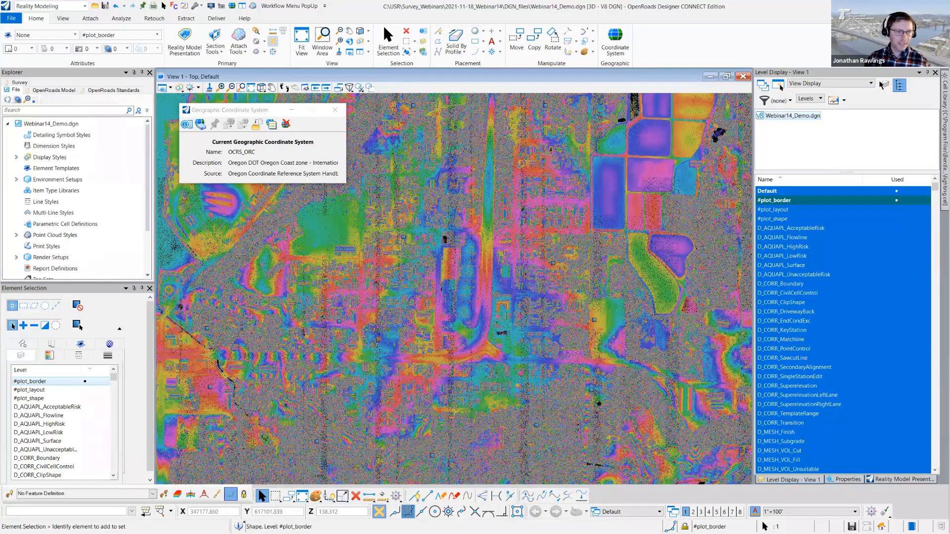
- Show the clip list in Reality Model Presentation and move the Point Clouds window out of the way
click(878, 479)
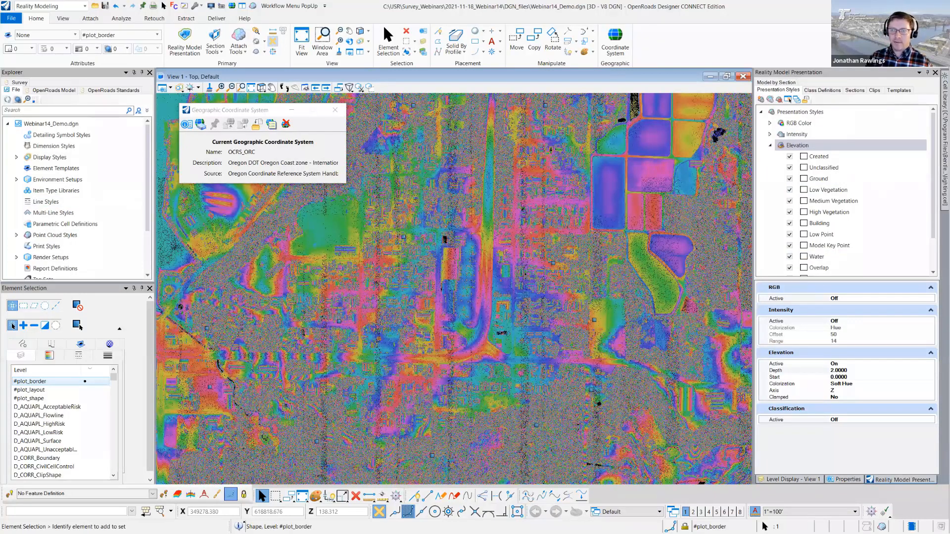
drag(214, 299, 390, 275)
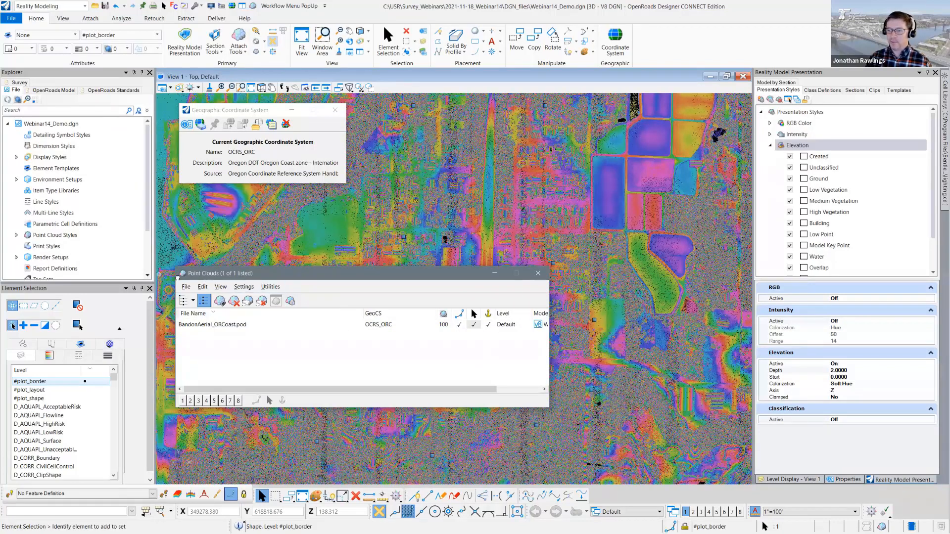
click(291, 302)
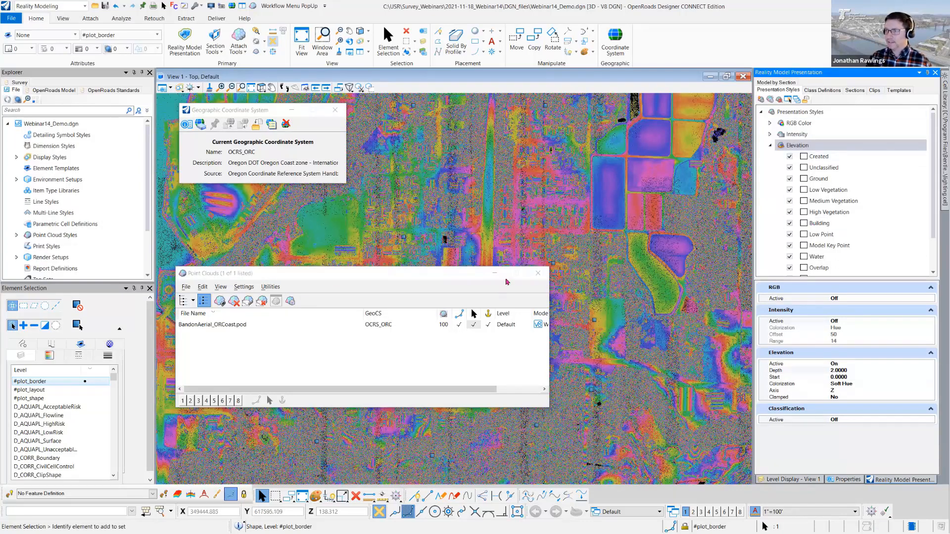
drag(471, 274, 0, 256)
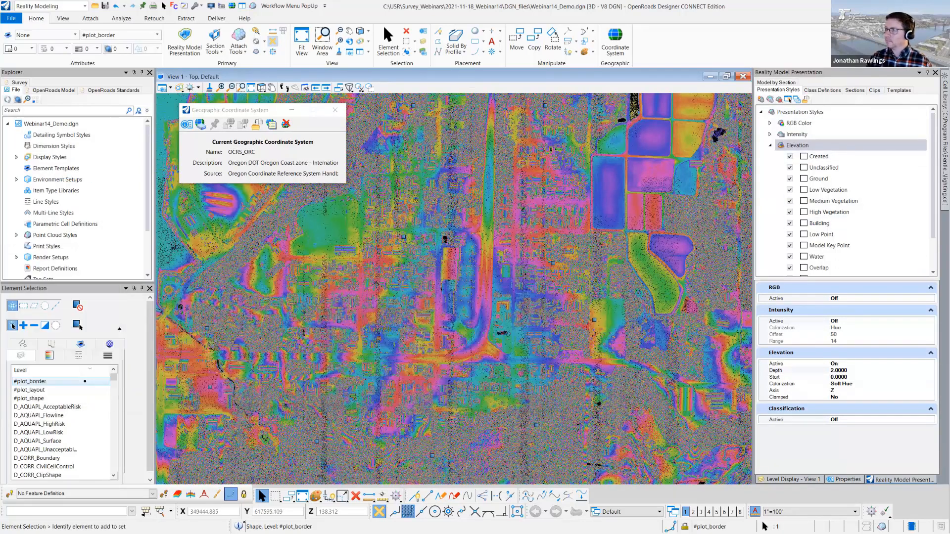
click(875, 91)
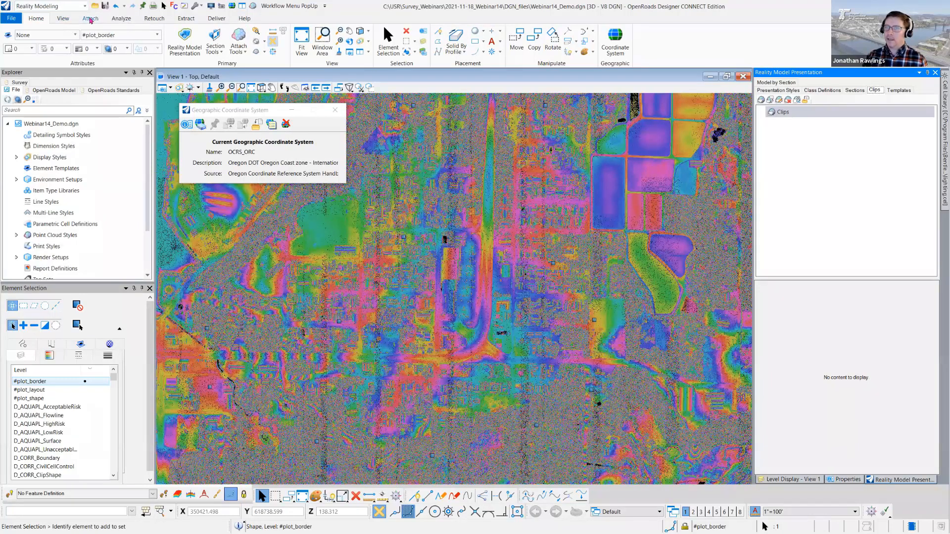
- Clip all point clouds to the selected shape using the element method, with clip name AOI and mode Boundary
click(90, 19)
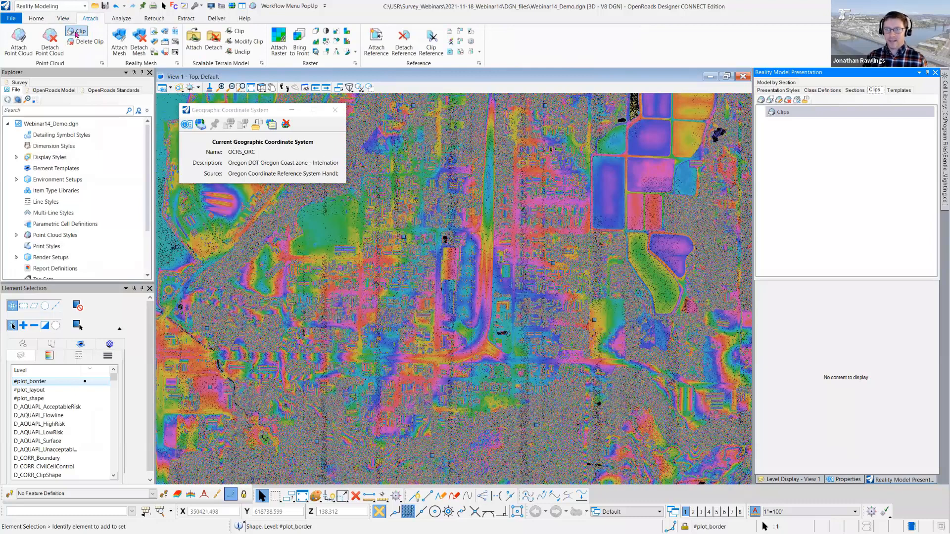
click(77, 33)
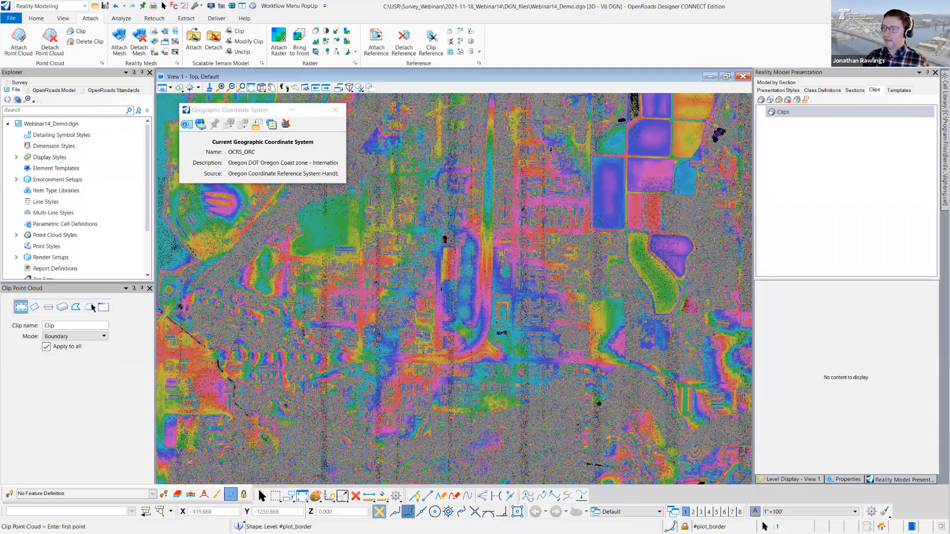
middle_drag(486, 232, 486, 232)
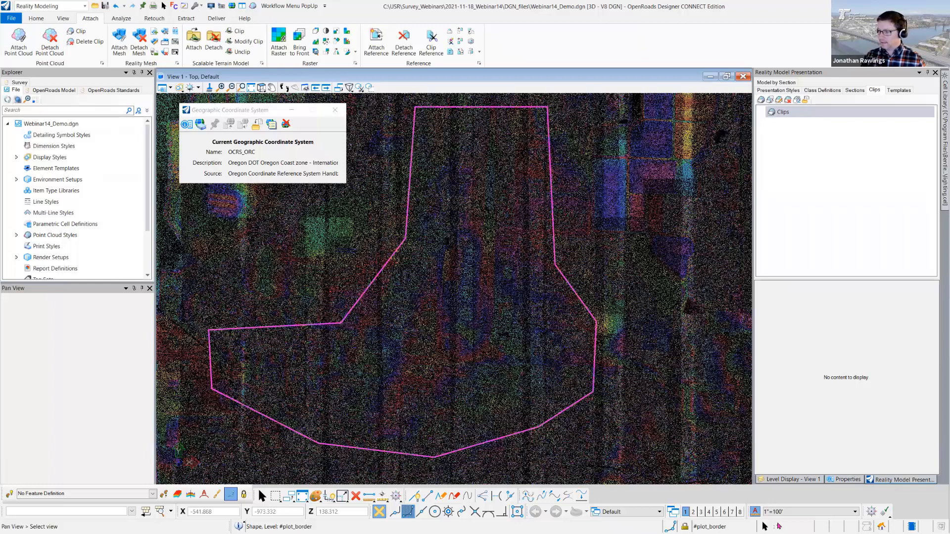
middle_drag(622, 413, 624, 435)
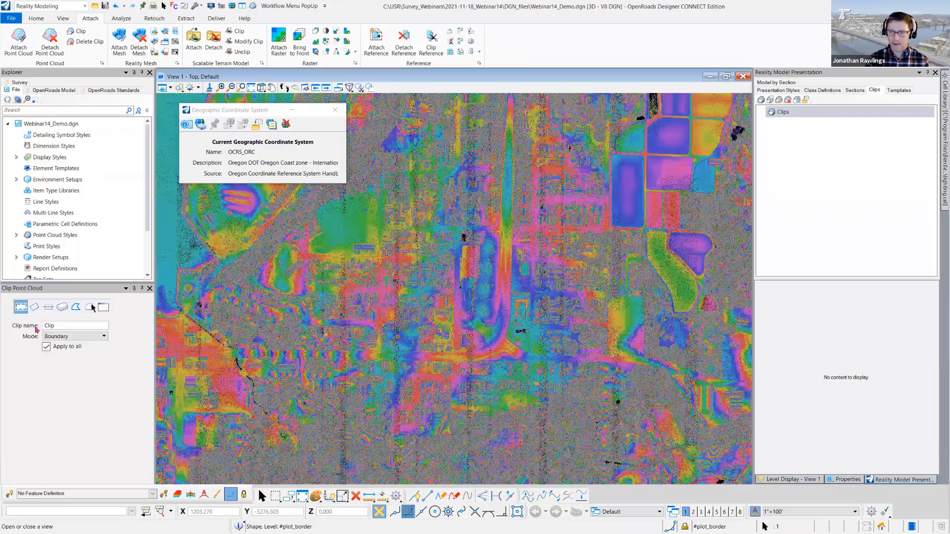
click(36, 329)
text(AOI)
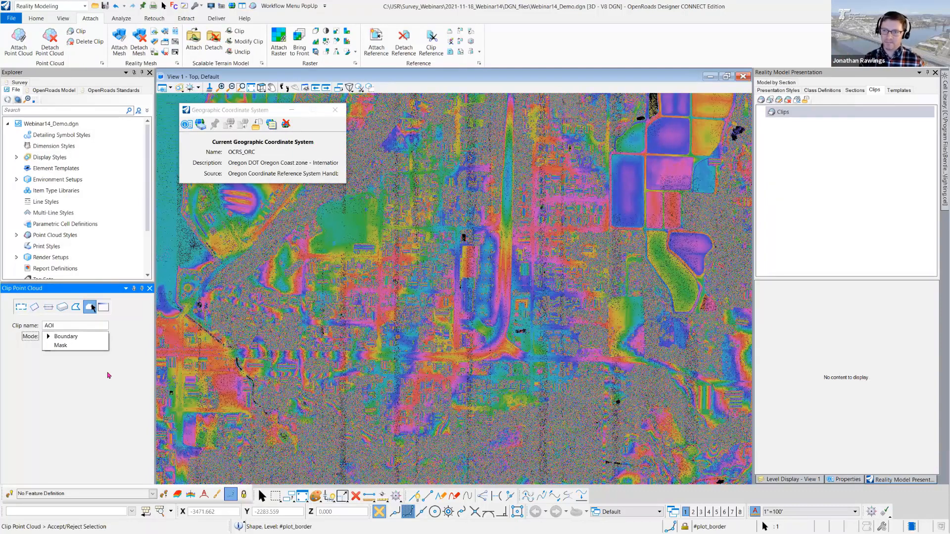
click(109, 375)
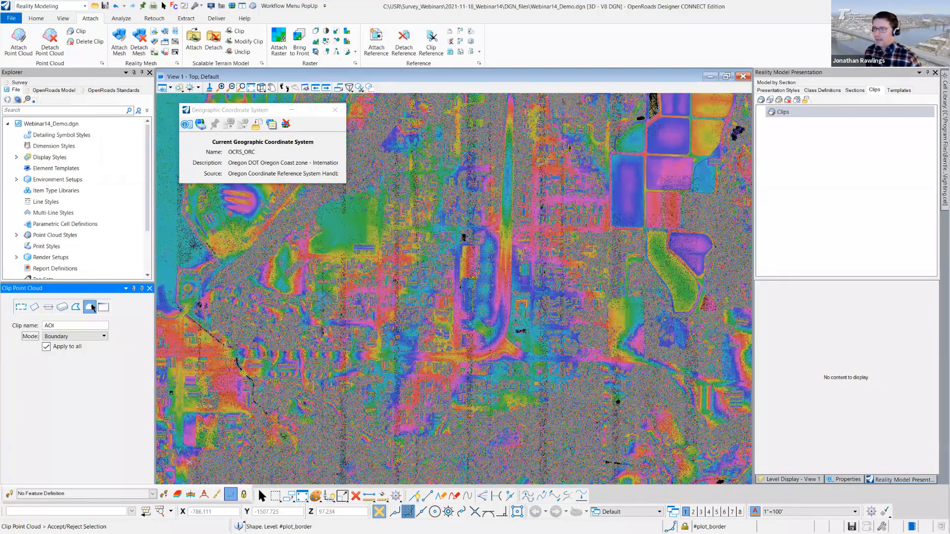
click(327, 296)
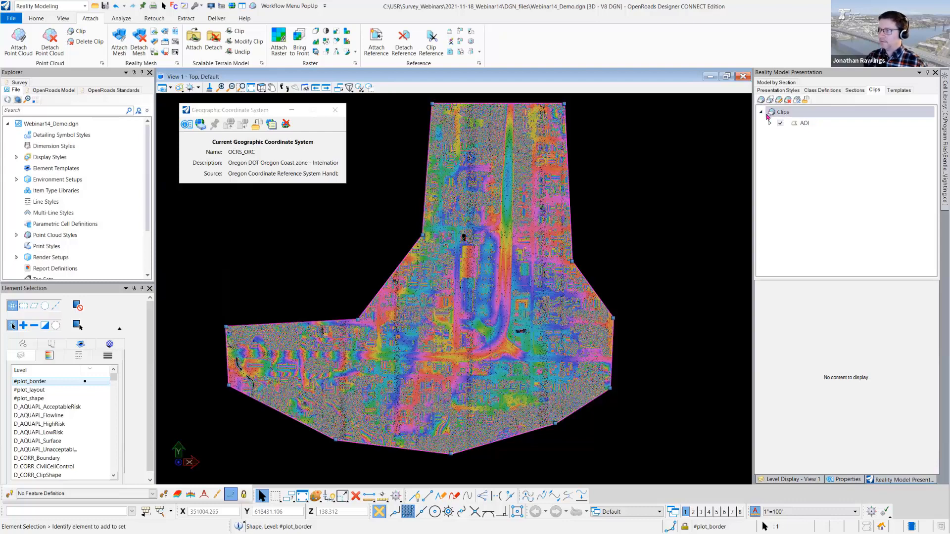
- Expand the AOI clip to show its attached point cloud and rename the clip as AOI from kmz
click(804, 125)
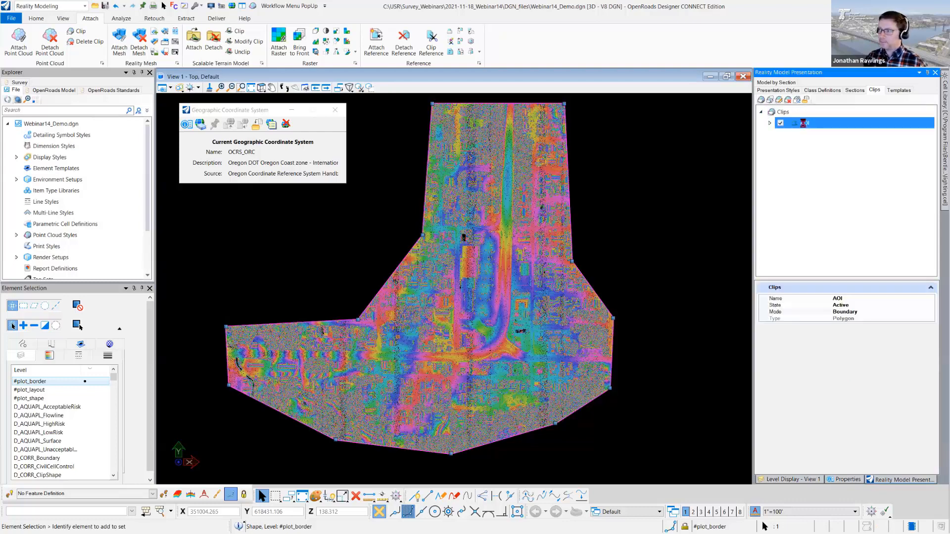
click(770, 123)
click(855, 297)
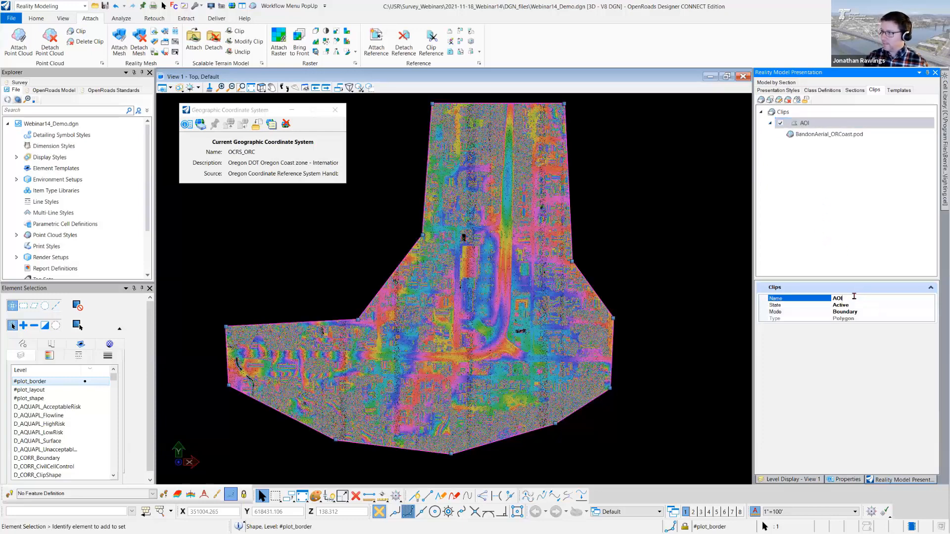
text(from kmz)
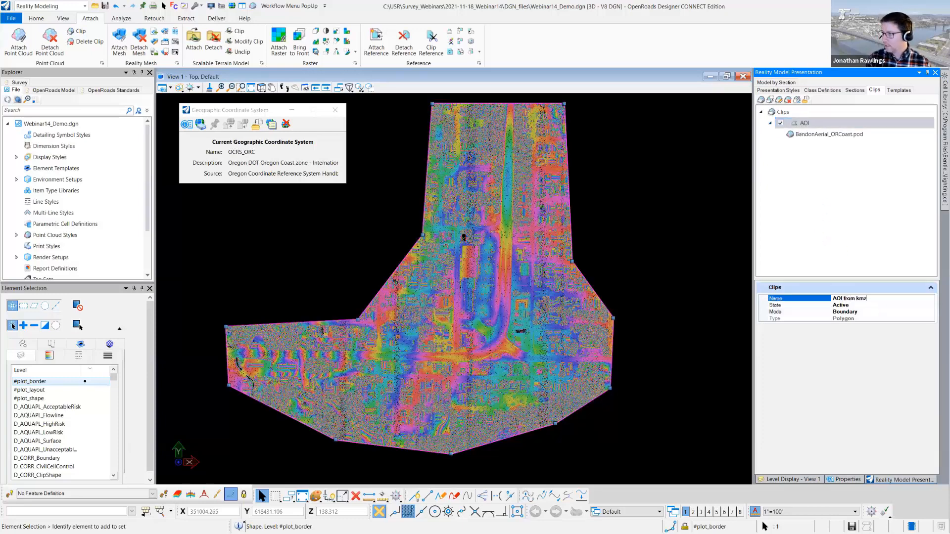
key(Return)
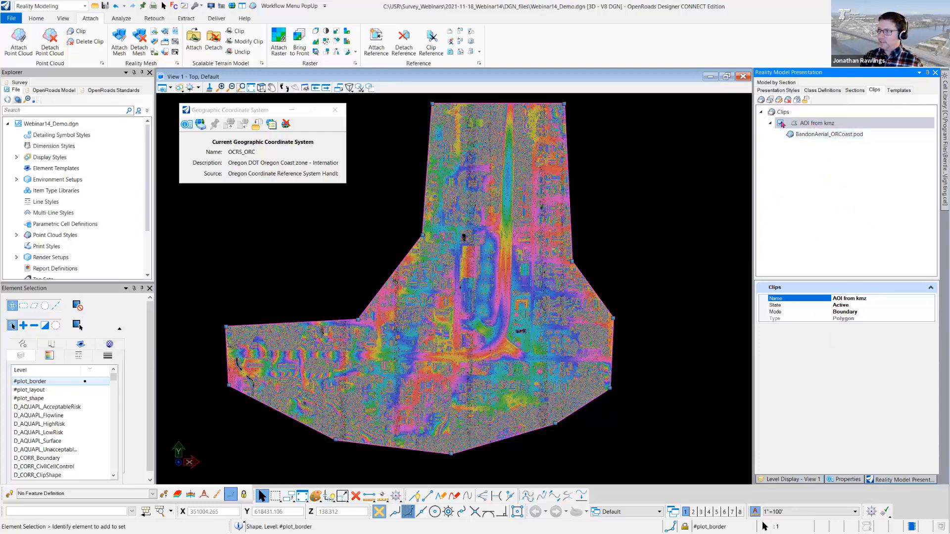
- Switch the AOI from kmz clip off and on twice, leaving its state set to Active
click(781, 124)
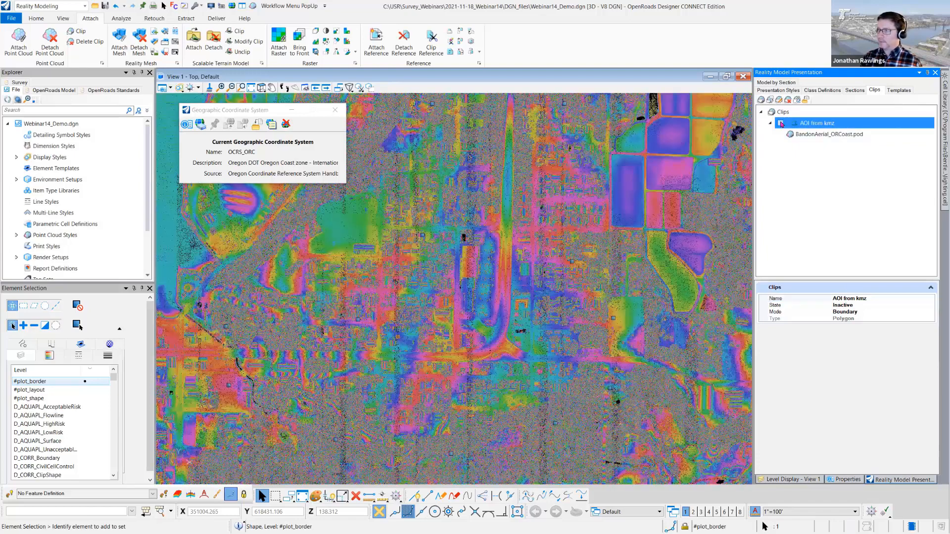
click(781, 124)
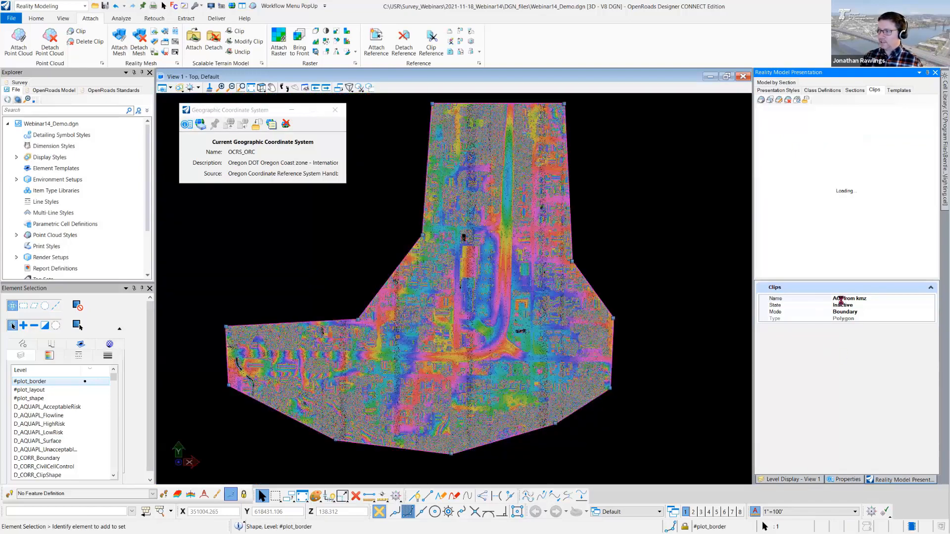
click(876, 305)
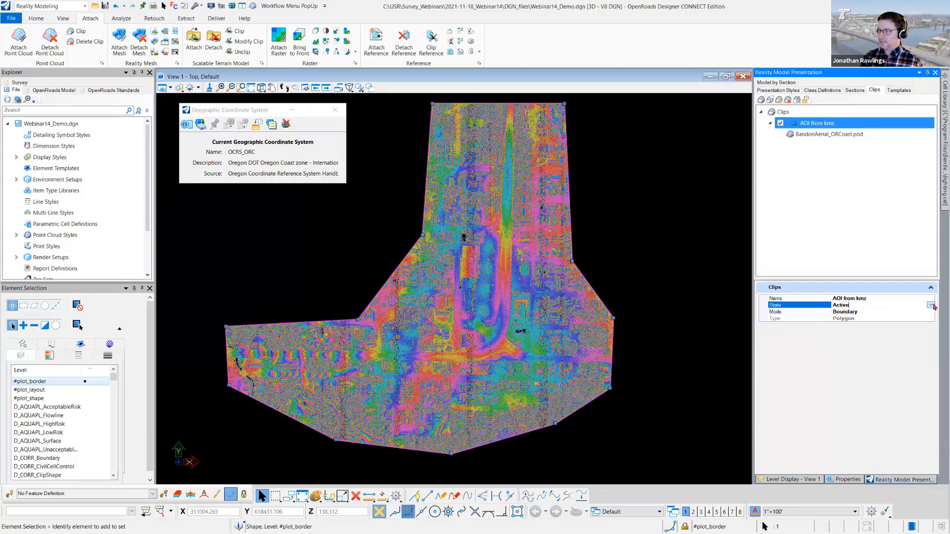
click(931, 305)
click(847, 312)
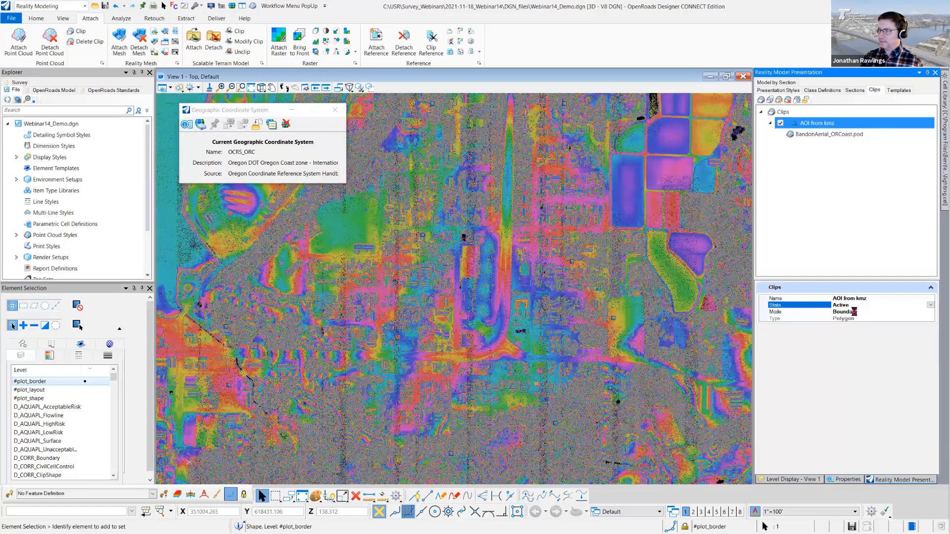
click(931, 306)
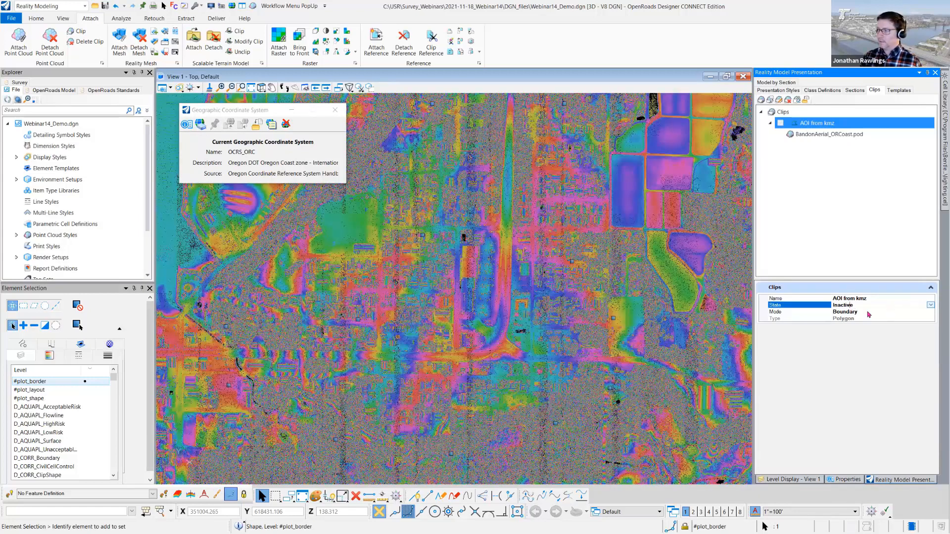
click(842, 320)
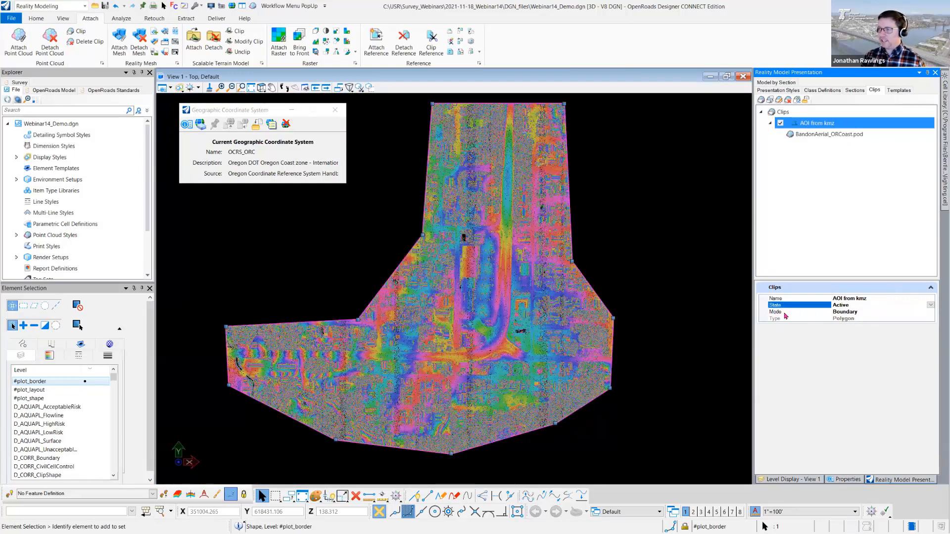
- Try Mask mode on the AOI from kmz clip and restore the mode to Boundary
click(848, 312)
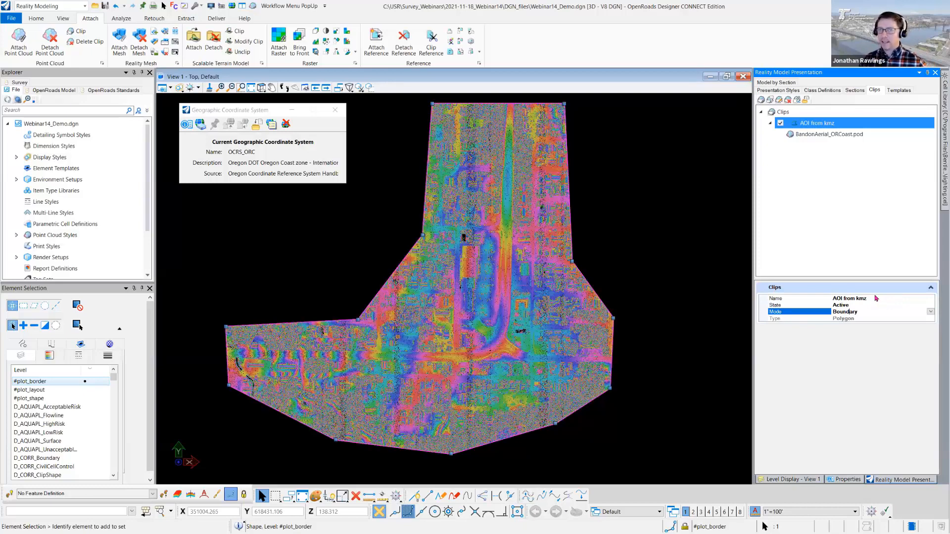
click(931, 312)
click(841, 325)
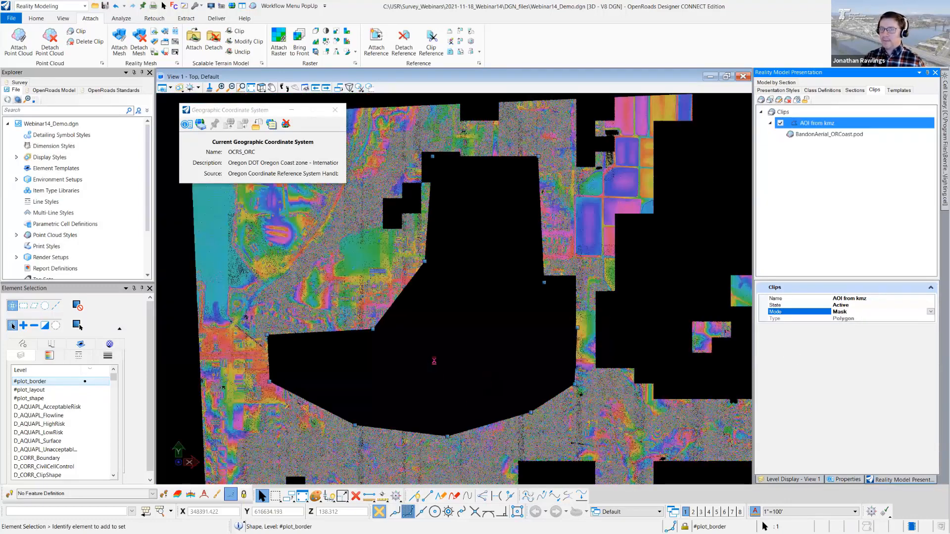
scroll(434, 361, down, 1)
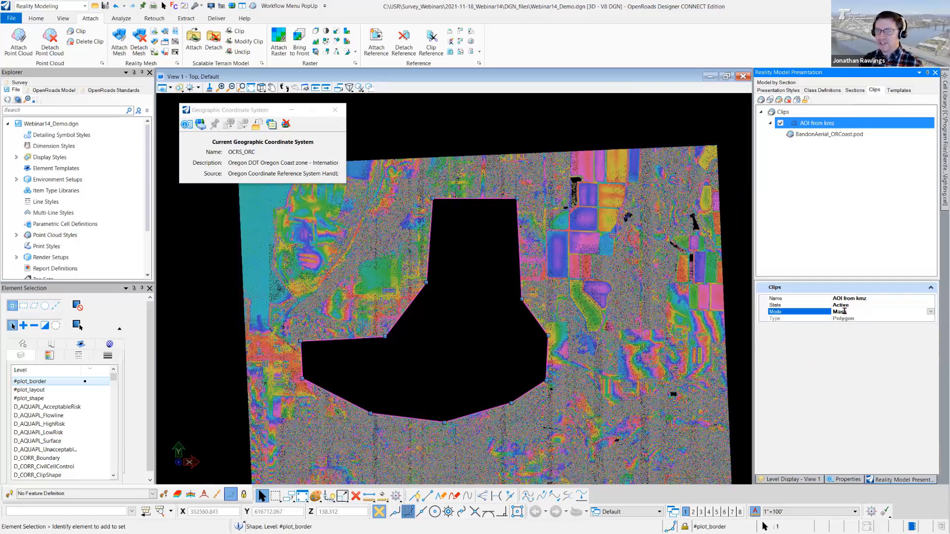
click(930, 311)
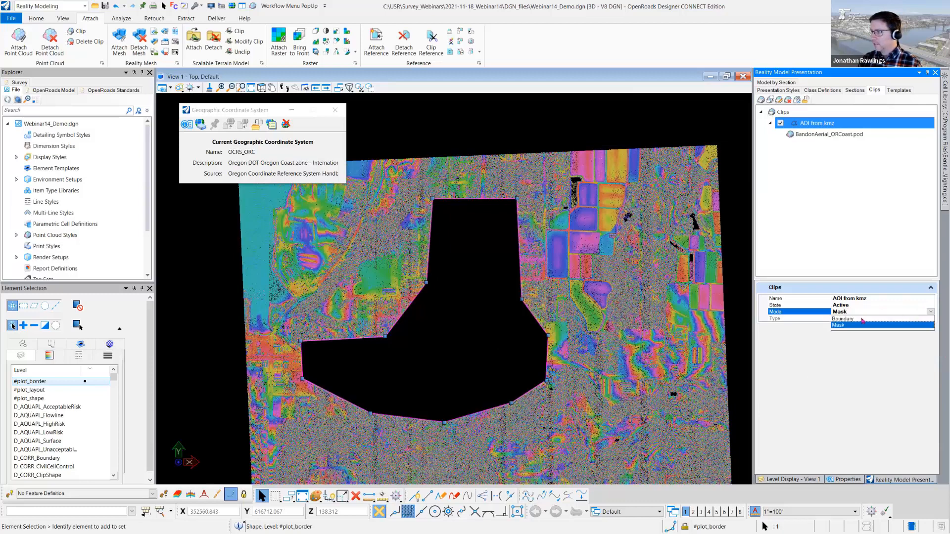
click(855, 319)
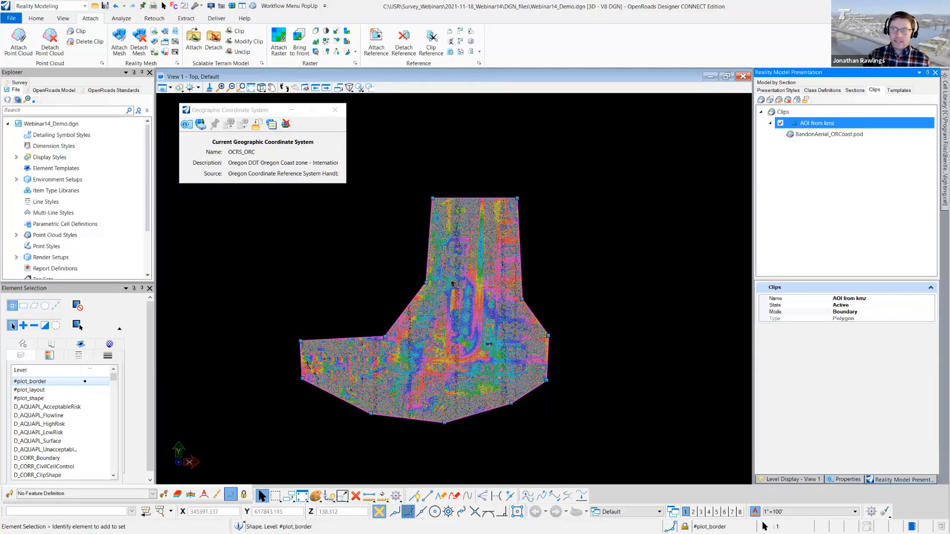
- Bring up the Point Clouds window, select BandonAerial_ORCoast.pod and start exporting it
click(252, 6)
drag(163, 221, 233, 216)
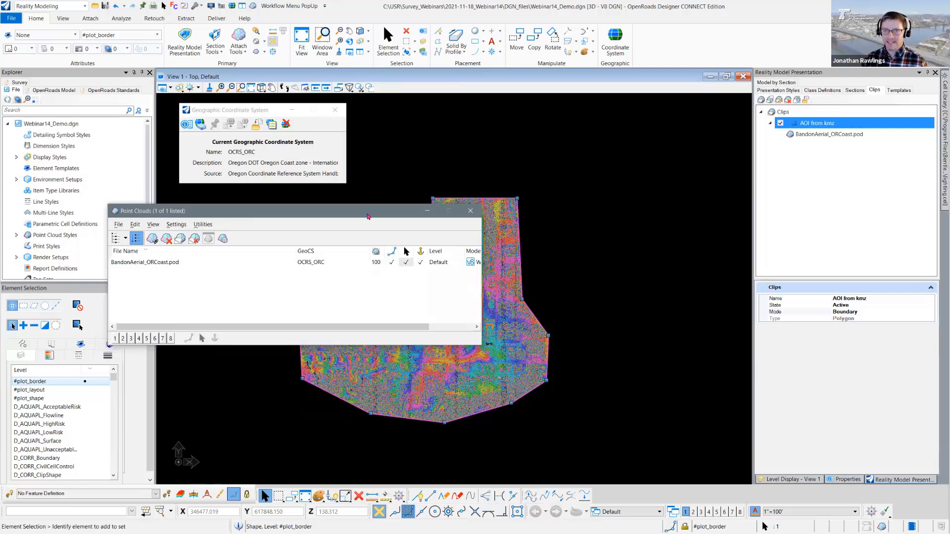
drag(368, 216, 371, 183)
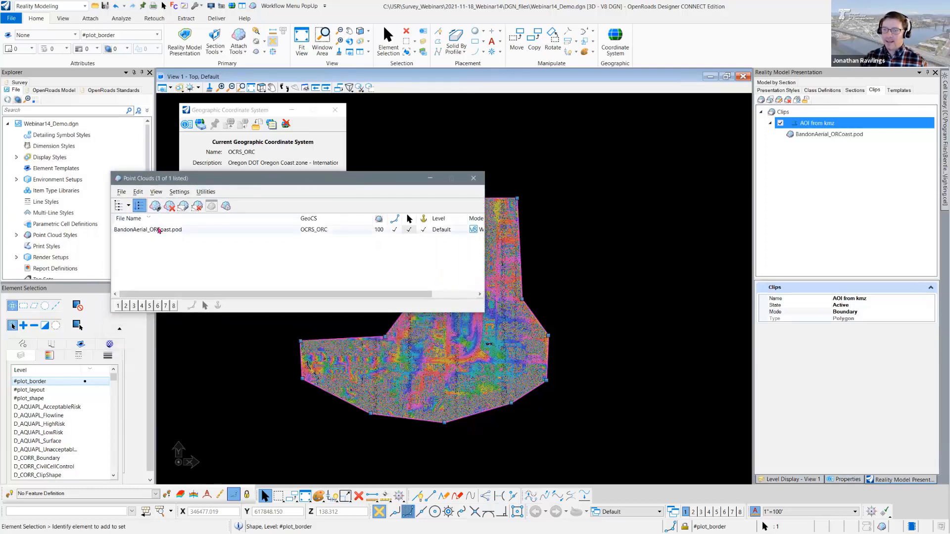
click(158, 231)
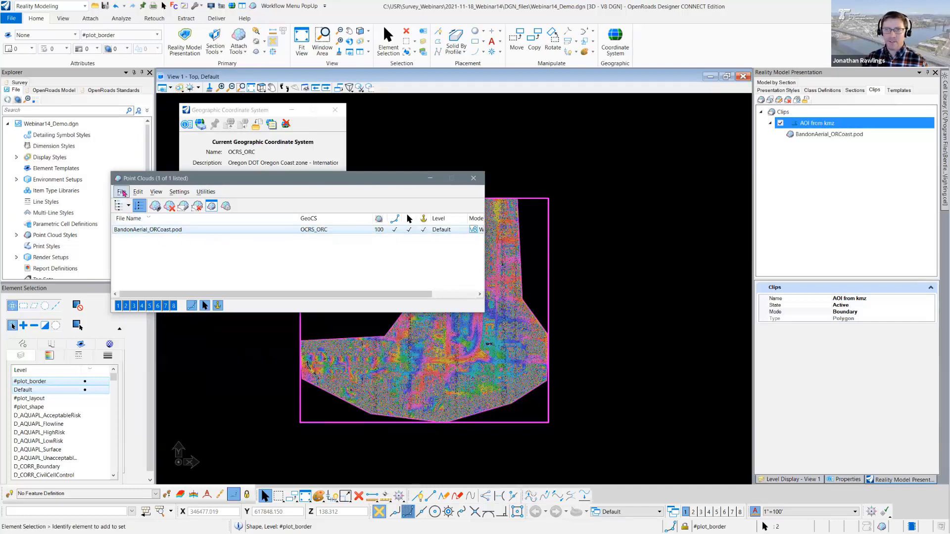
click(123, 192)
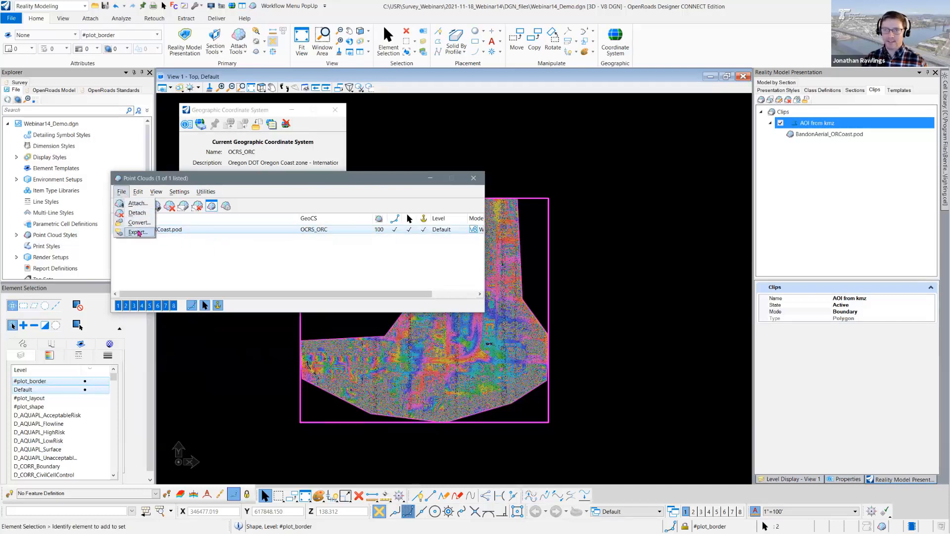
click(139, 233)
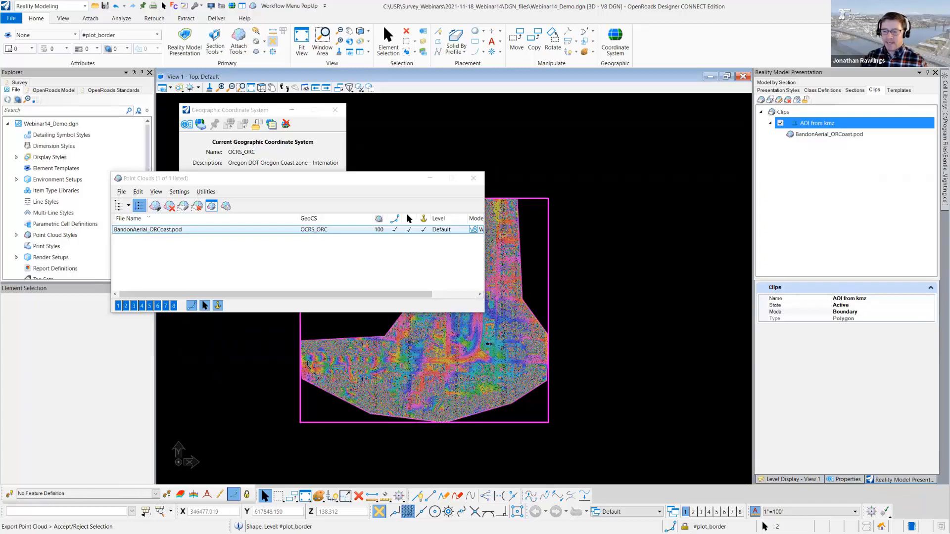
click(203, 374)
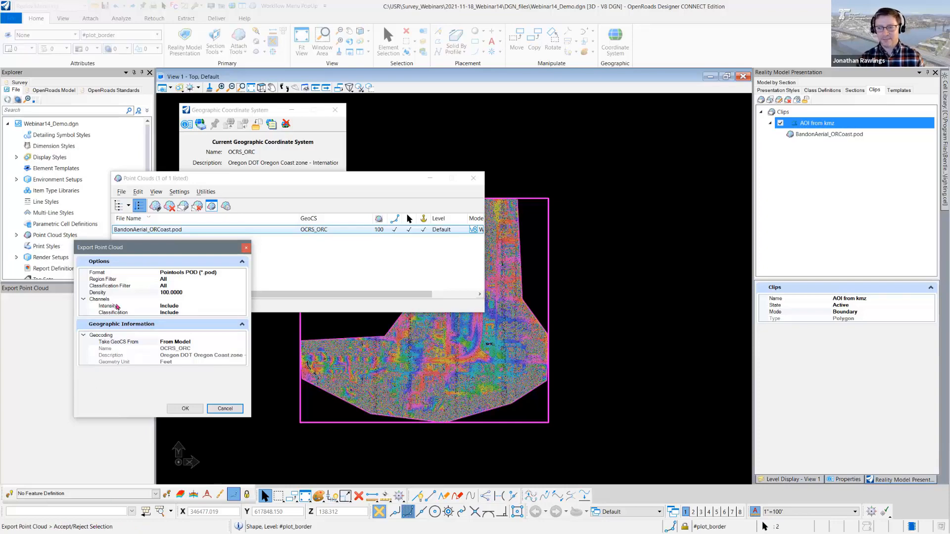
- Keep the export format as Pointools POD (*.pod) and set the region filter to Clip
drag(157, 251, 247, 259)
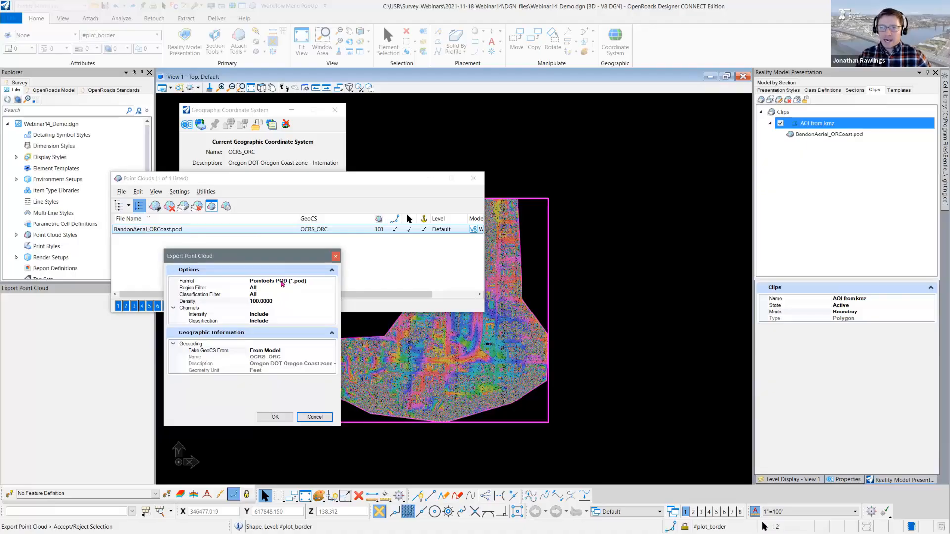
click(318, 281)
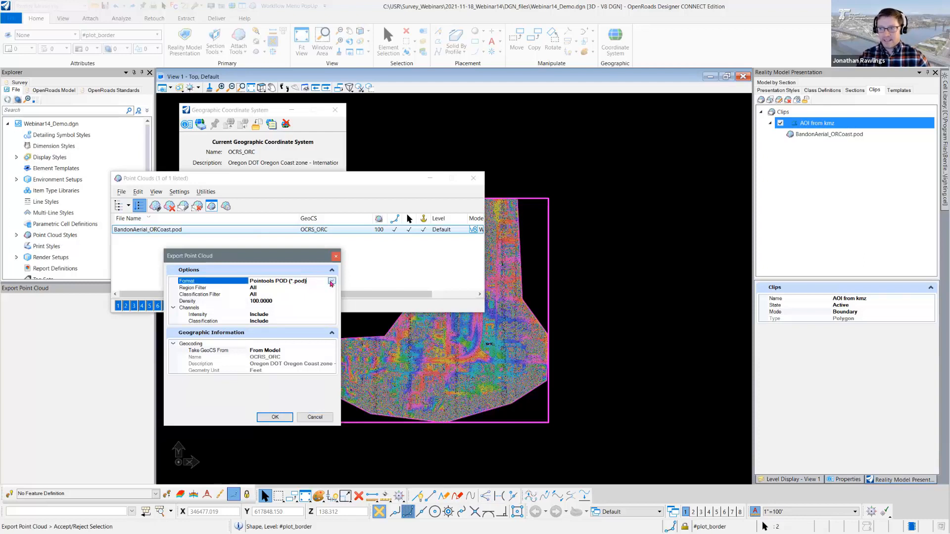
click(332, 281)
click(269, 301)
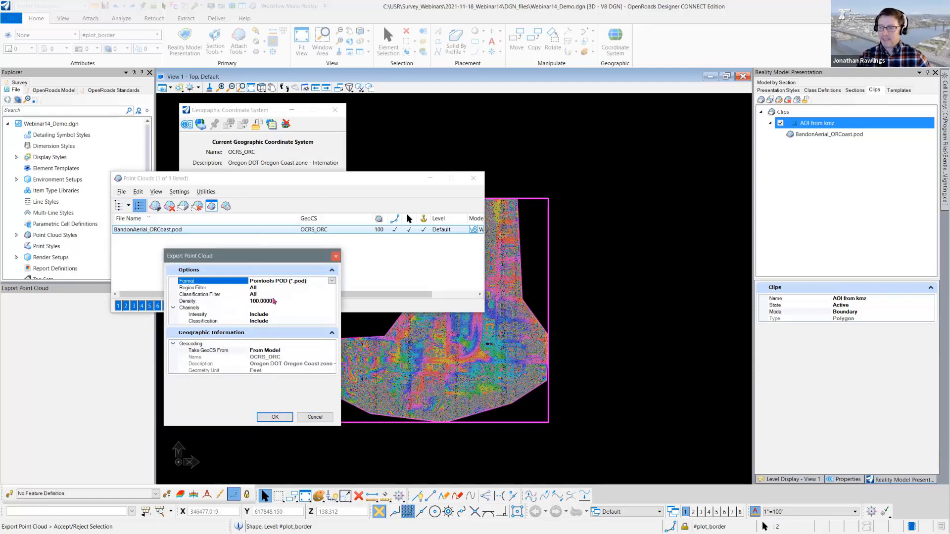
click(207, 288)
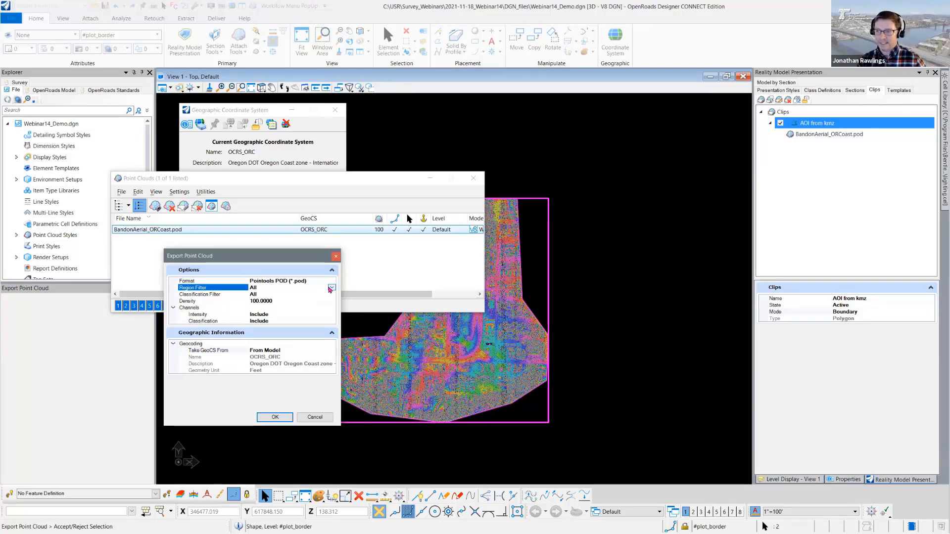
click(331, 288)
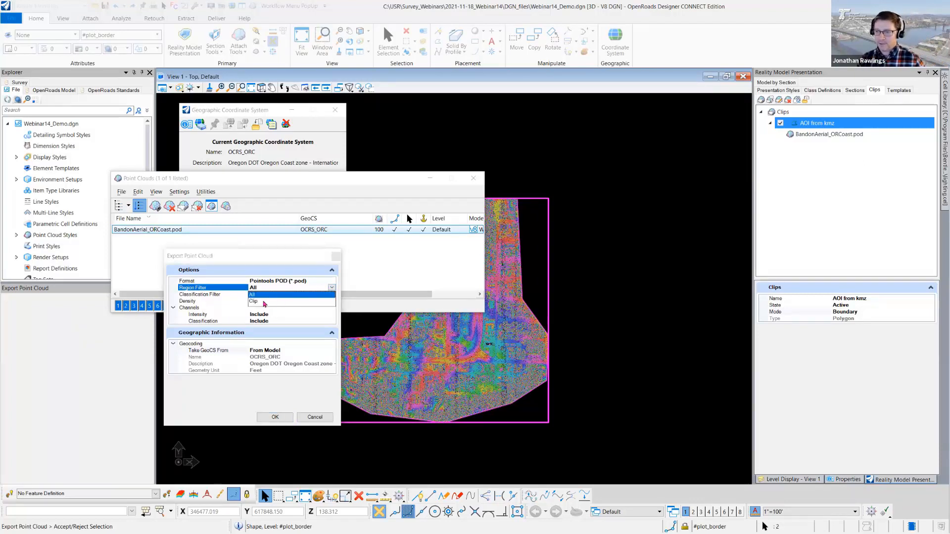
click(263, 301)
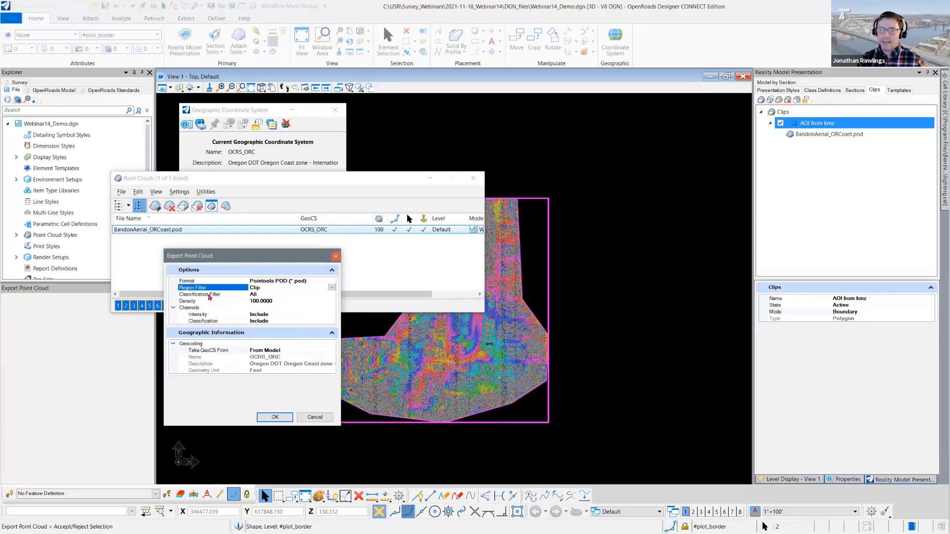
- Leave the classification filter at All, set the export density to 60 and accept the export options
click(263, 296)
click(332, 294)
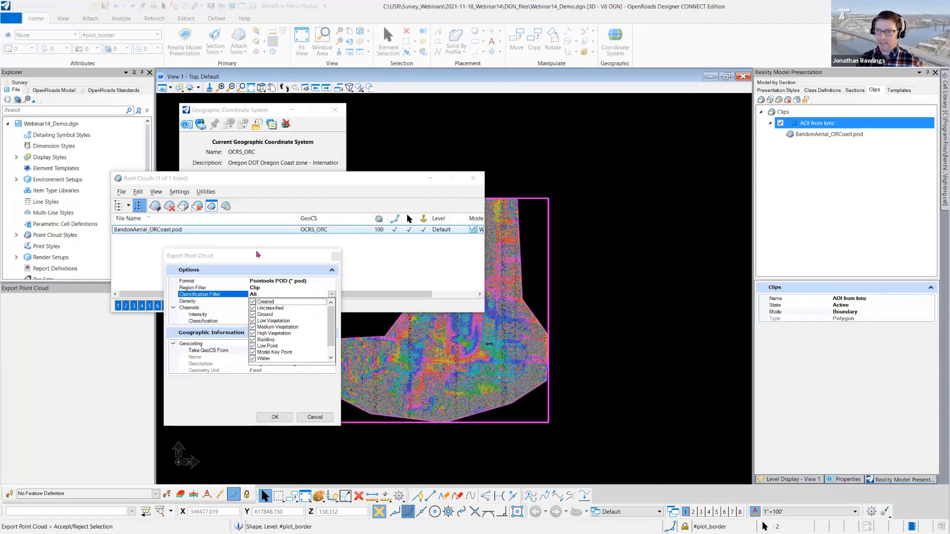
click(255, 265)
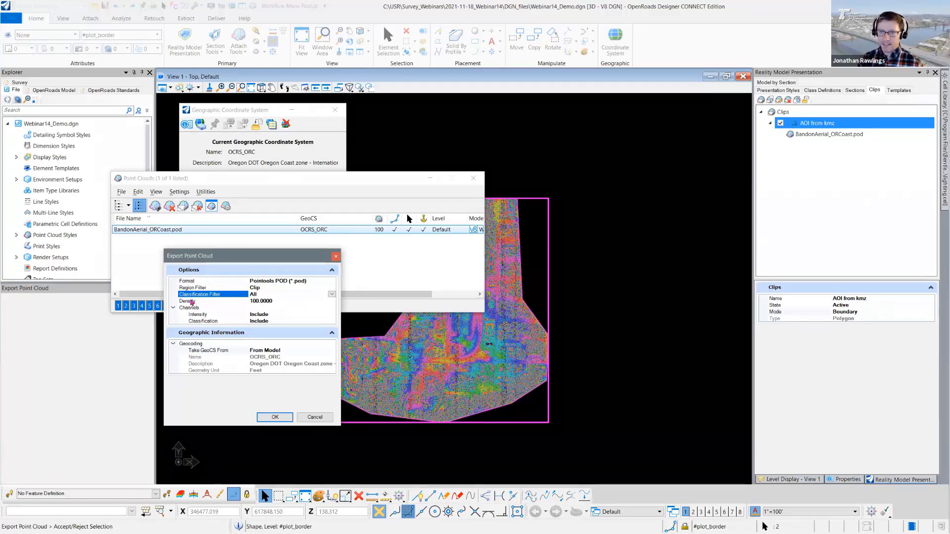
click(191, 302)
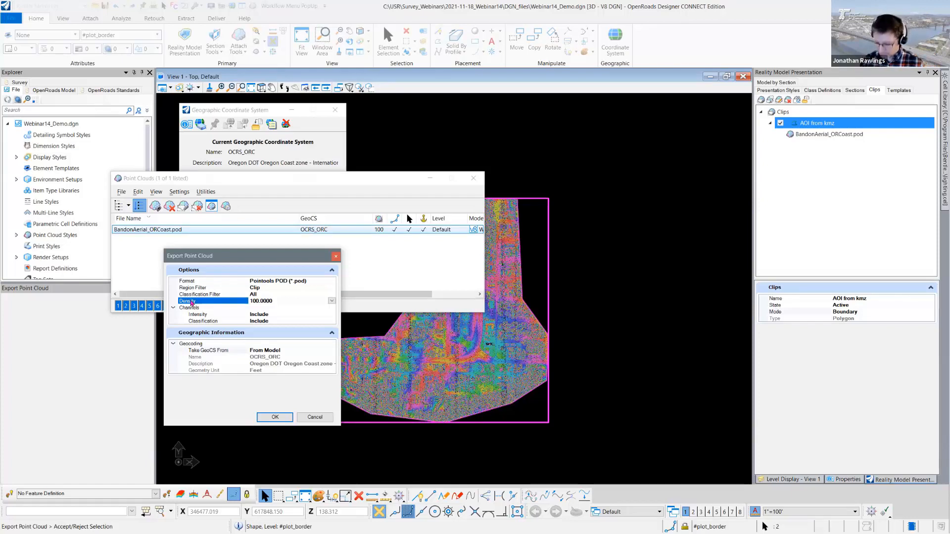
text(60)
key(Return)
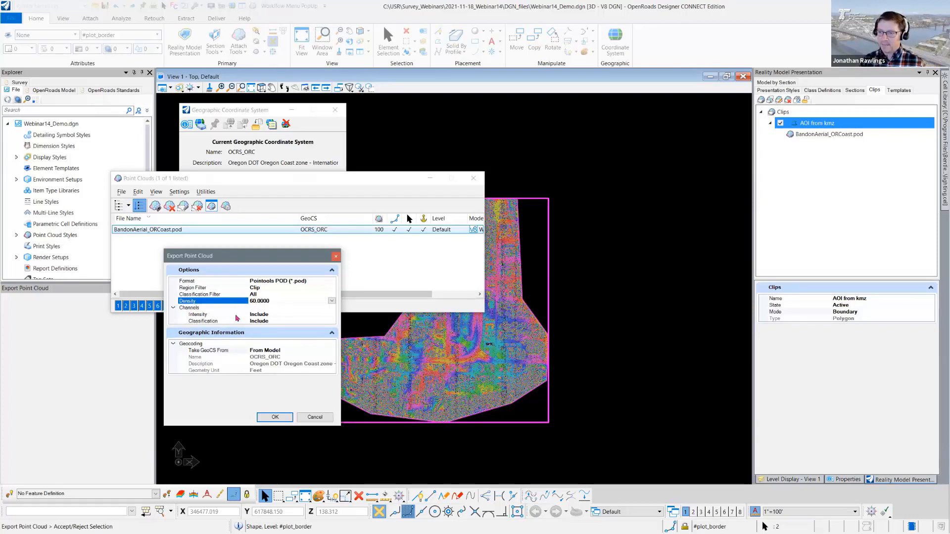
drag(281, 258, 224, 262)
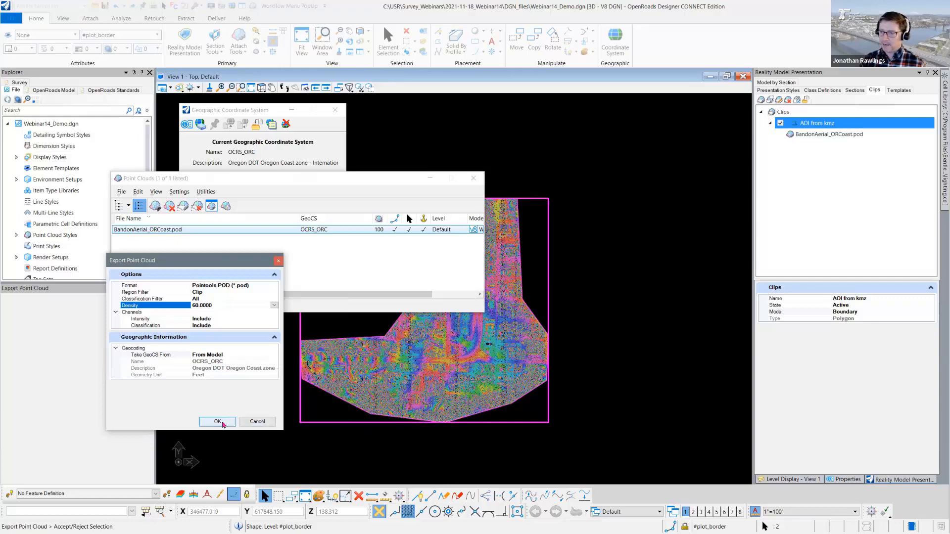
click(218, 422)
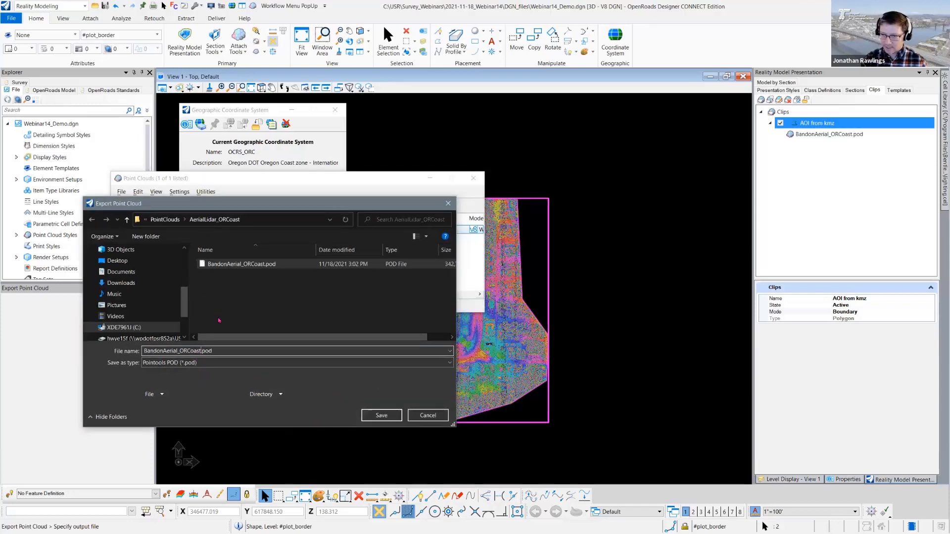
- Save the exported point cloud as BandonAerial_ORCoast_AOIclip60.pod in the AerialLidar_ORCoast folder
click(200, 351)
text(_clip)
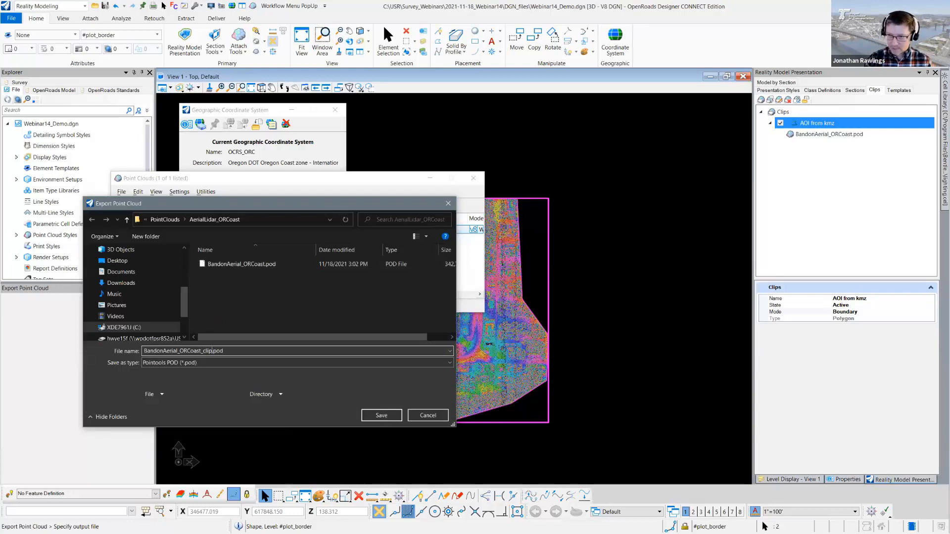
key(BackSpace)
key(BackSpace)
key(BackSpace)
key(BackSpace)
text(AOIclip)
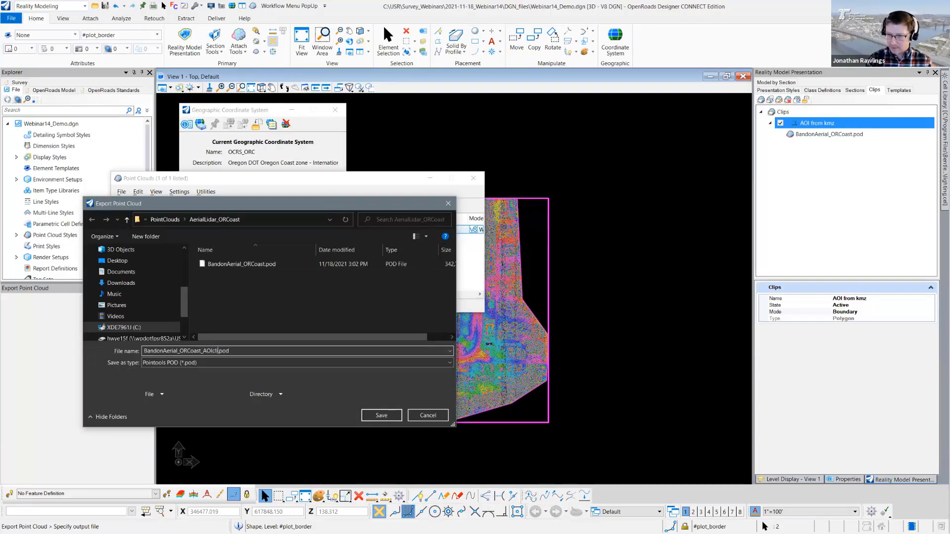
text(ip60)
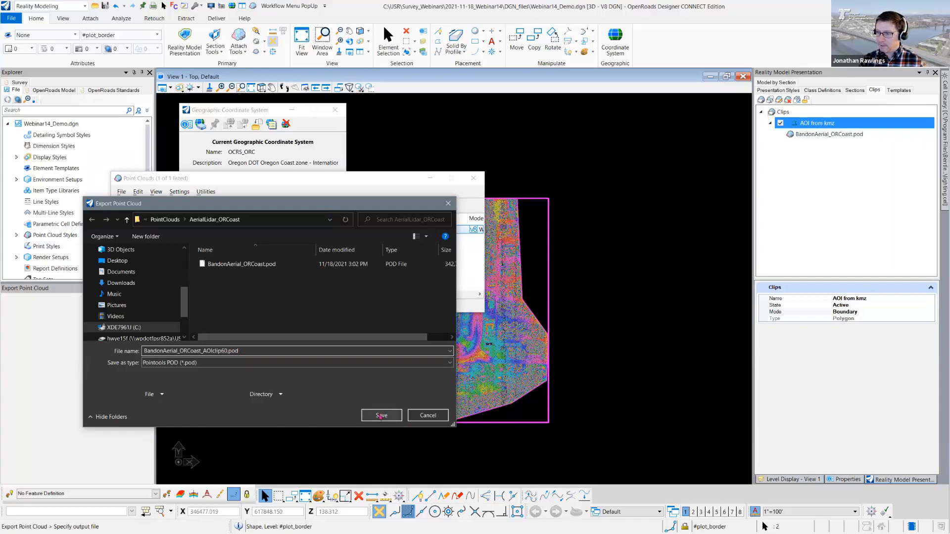
click(381, 416)
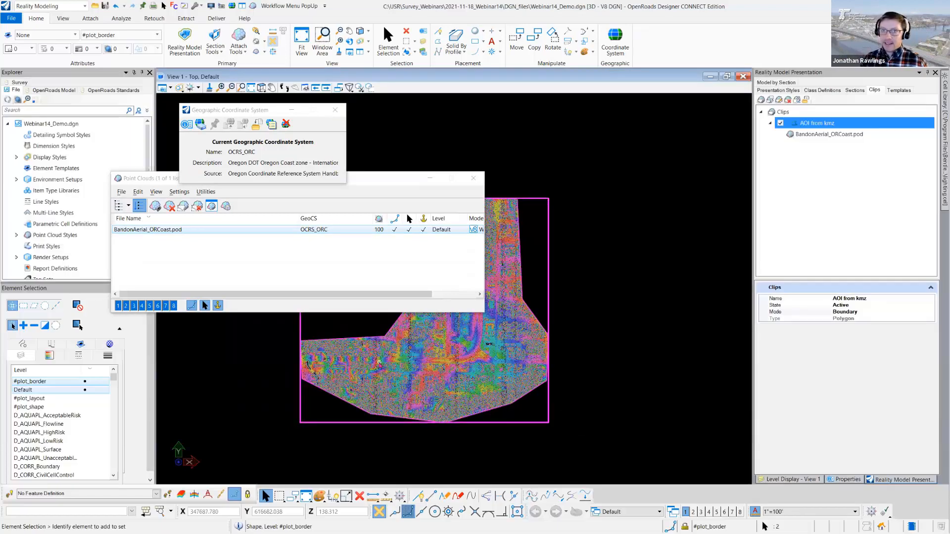
- Deactivate the "AOI from kmz" clip on the aerial point cloud and delete that clip
click(196, 271)
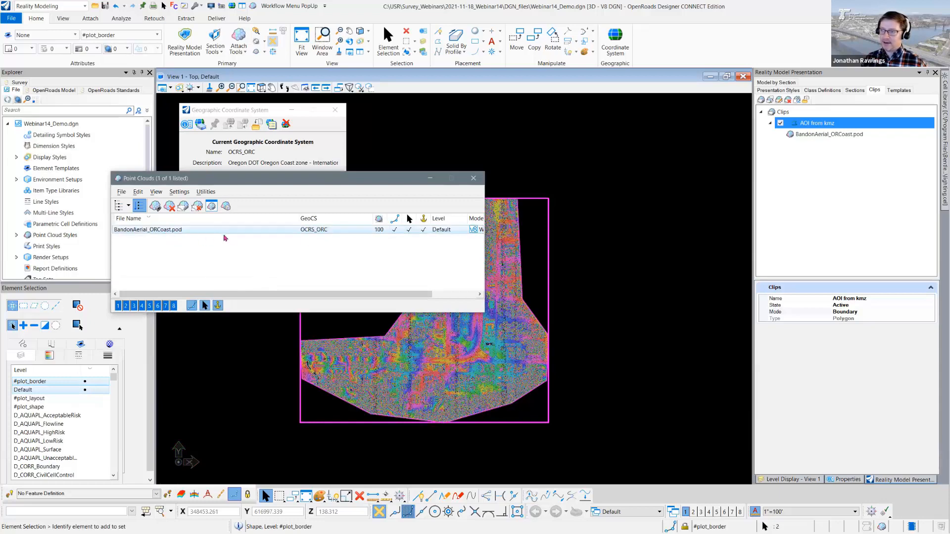
click(780, 124)
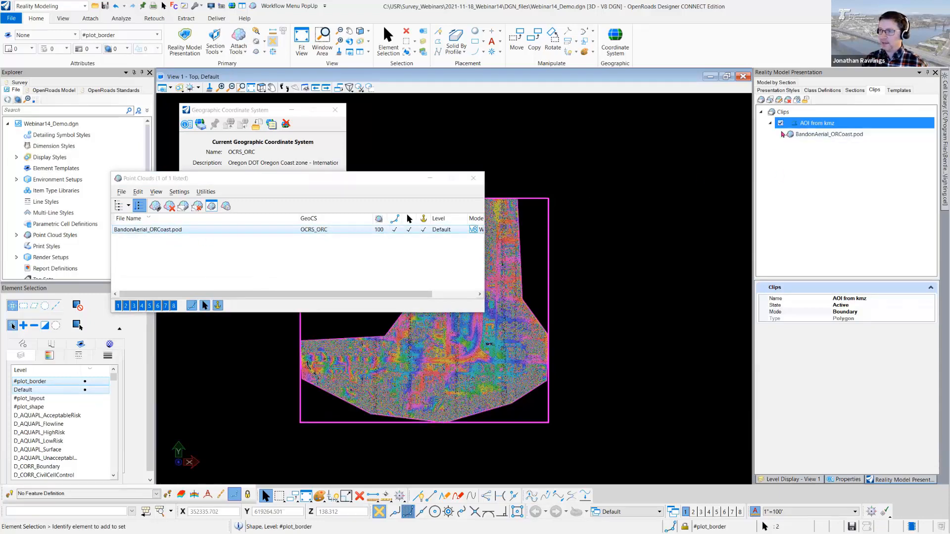
click(780, 123)
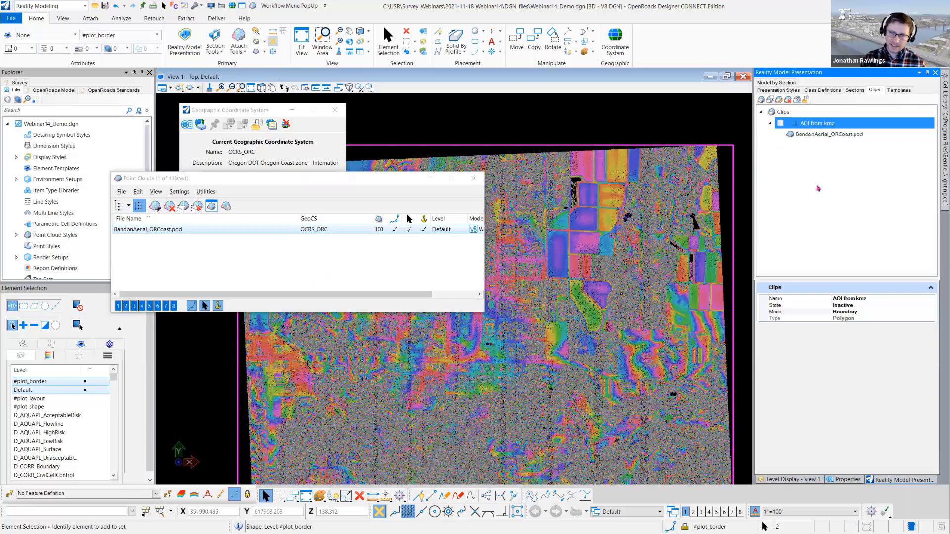
right_click(815, 125)
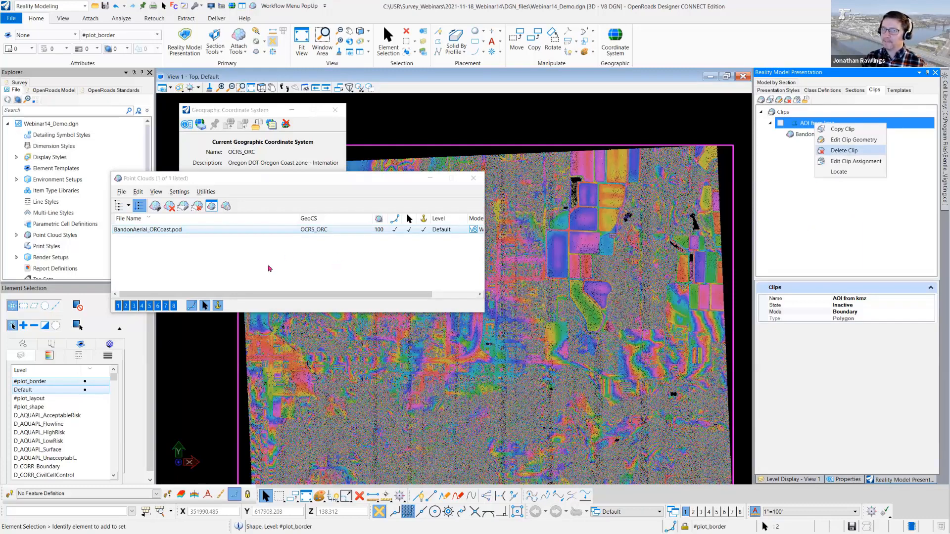
key(Return)
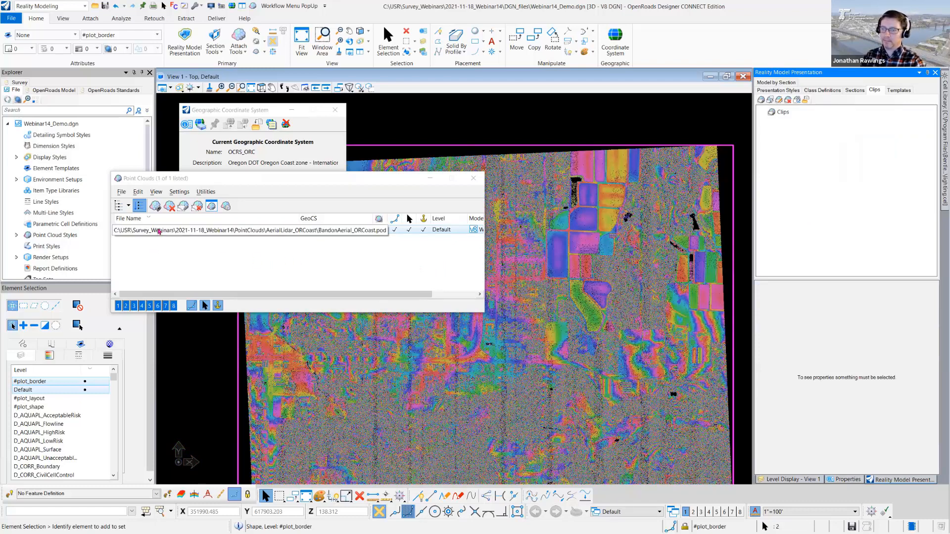
- Detach BandonAerial_ORCoast.pod, attach BandonAerial_ORCoast_AOIclip60.pod from the AerialLidar_ORCoast folder, and move the Point Clouds window clear of the cloud
click(169, 206)
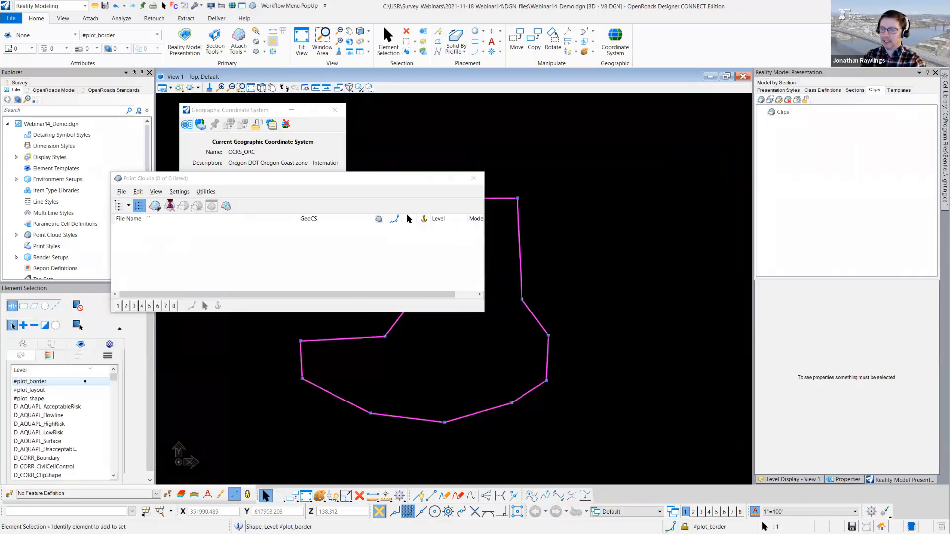
click(155, 206)
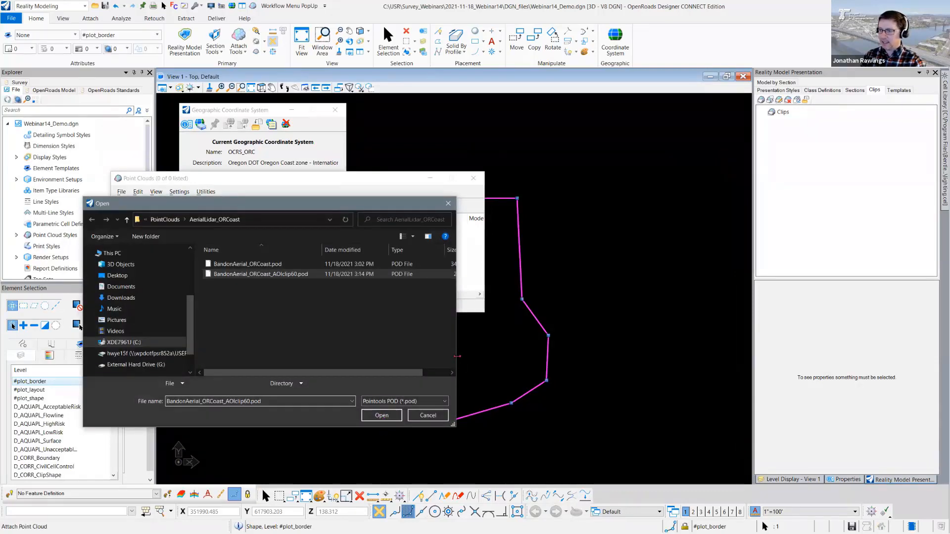
drag(458, 356, 576, 357)
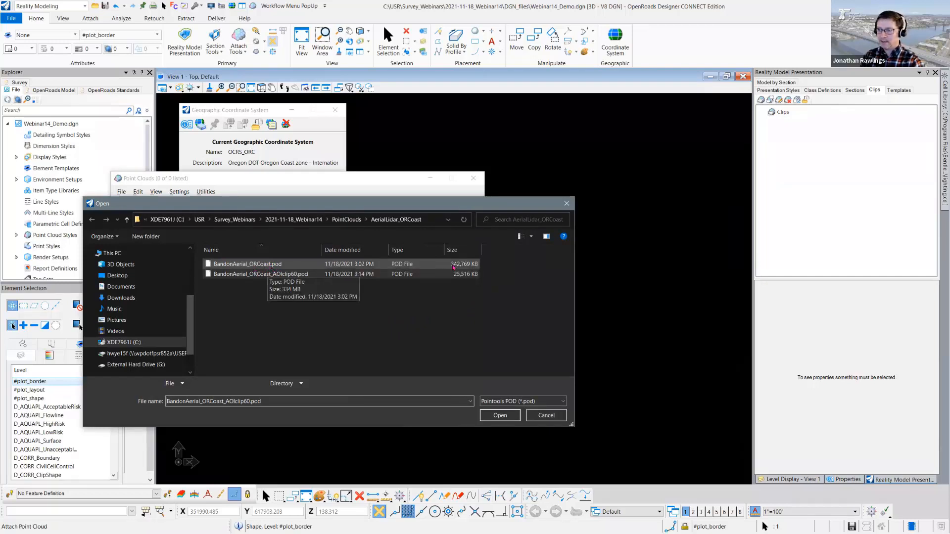
click(365, 276)
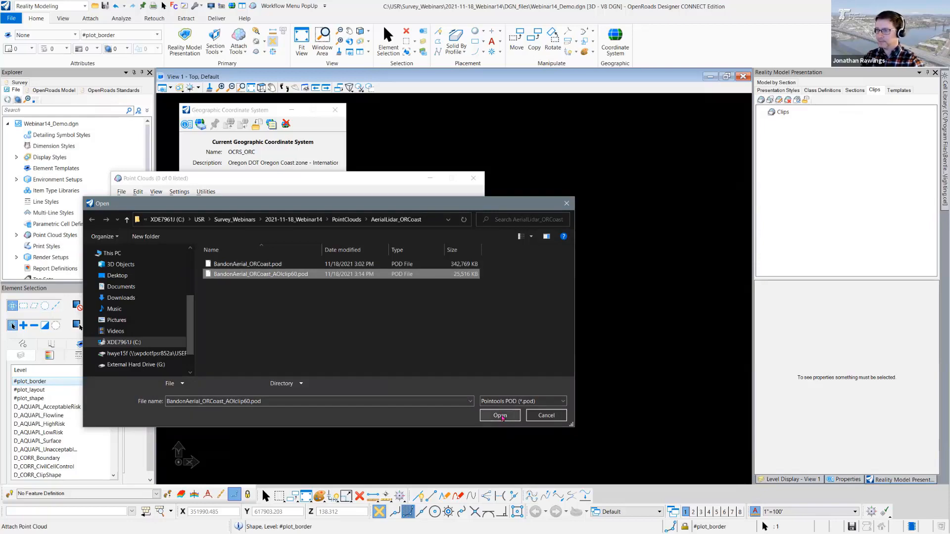
click(499, 415)
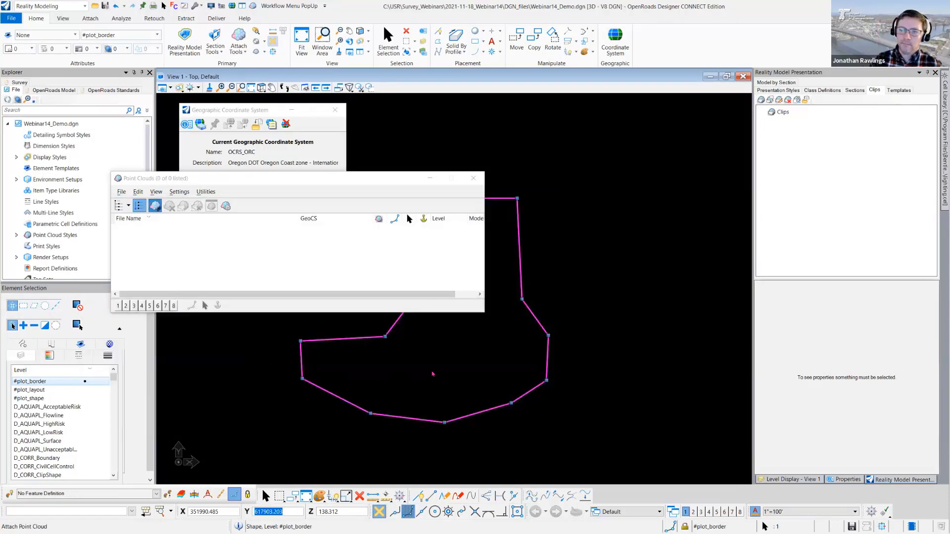
click(154, 232)
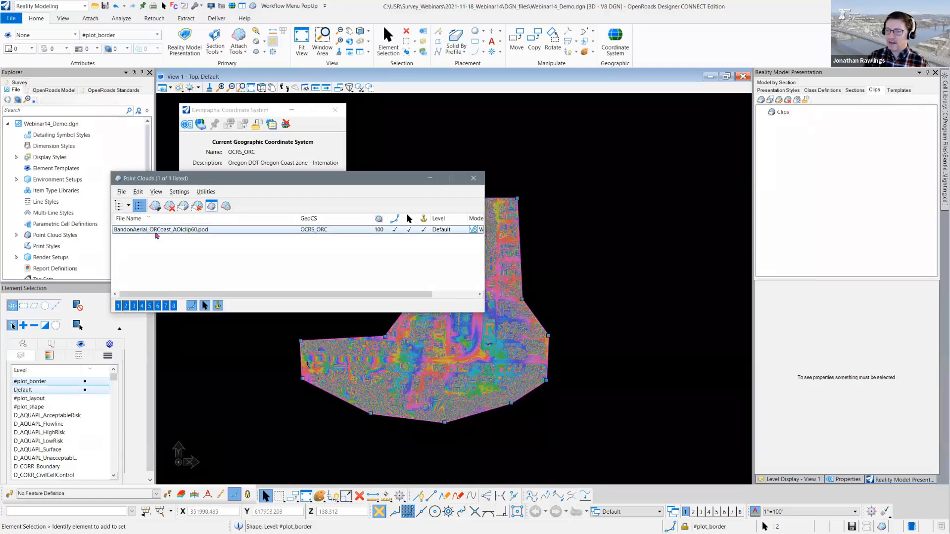
drag(299, 182, 201, 92)
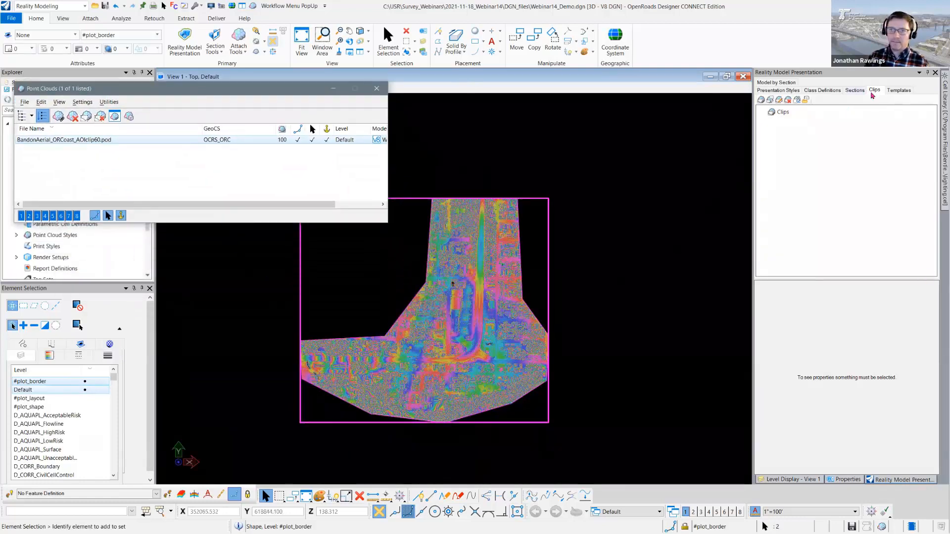
- Temporarily hide the Unclassified points in the Elevation presentation style to inspect the remaining classes, and show them again
click(816, 117)
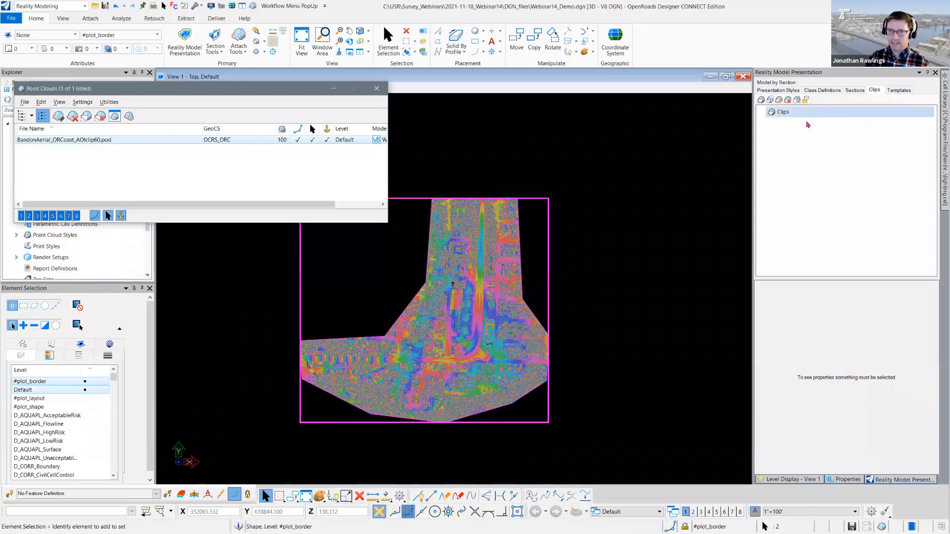
click(777, 91)
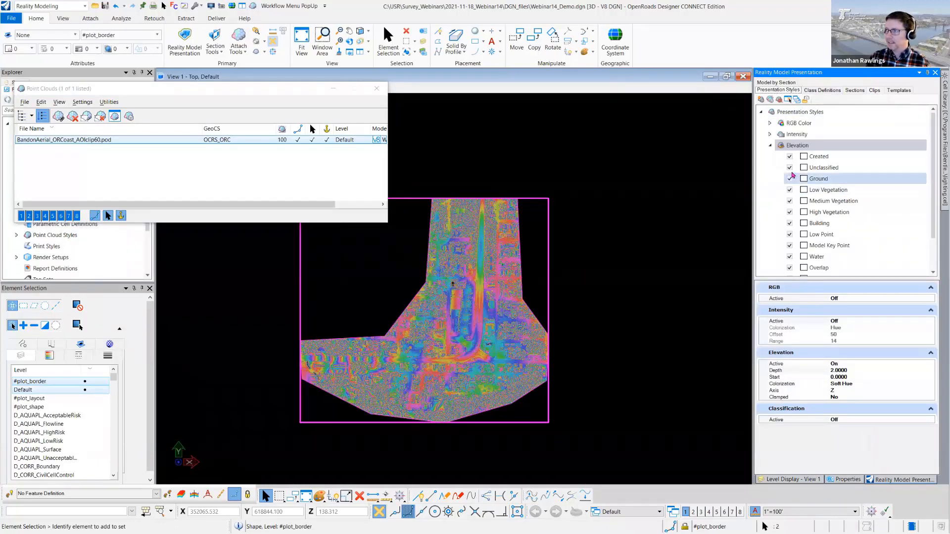
click(790, 168)
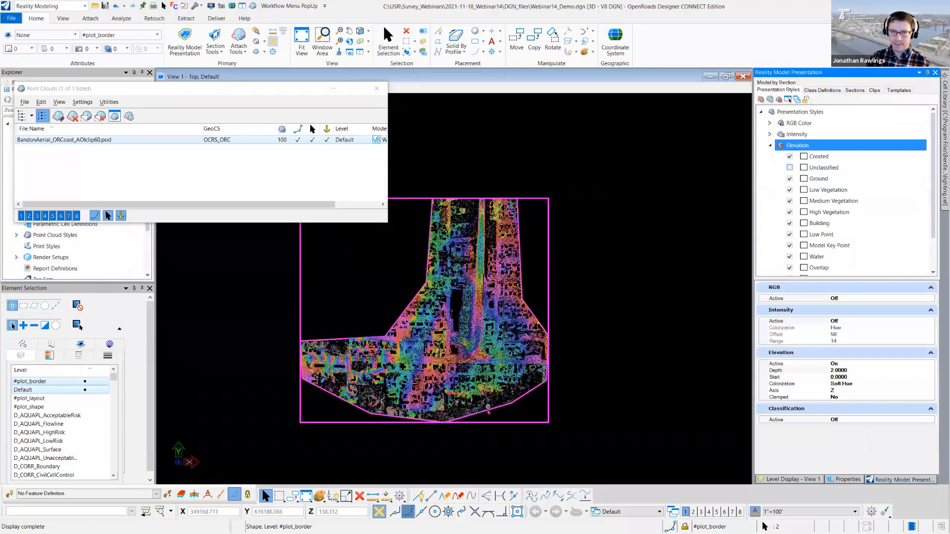
scroll(489, 411, up, 2)
scroll(488, 411, up, 1)
middle_drag(477, 261, 489, 316)
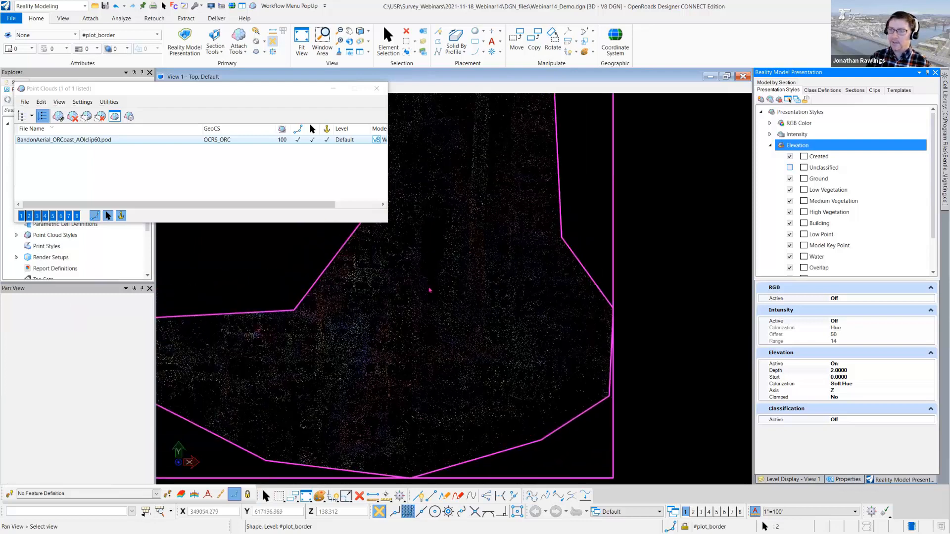
click(612, 239)
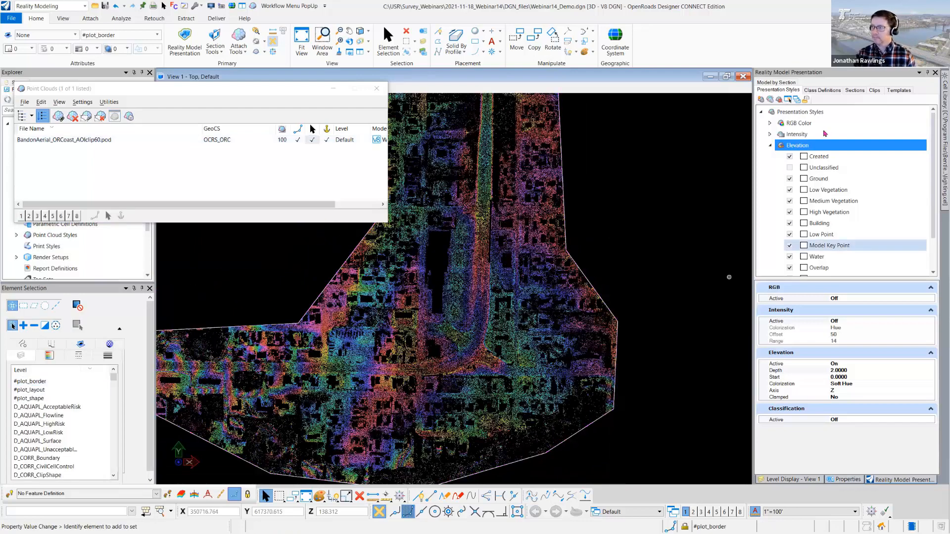
click(791, 167)
click(790, 168)
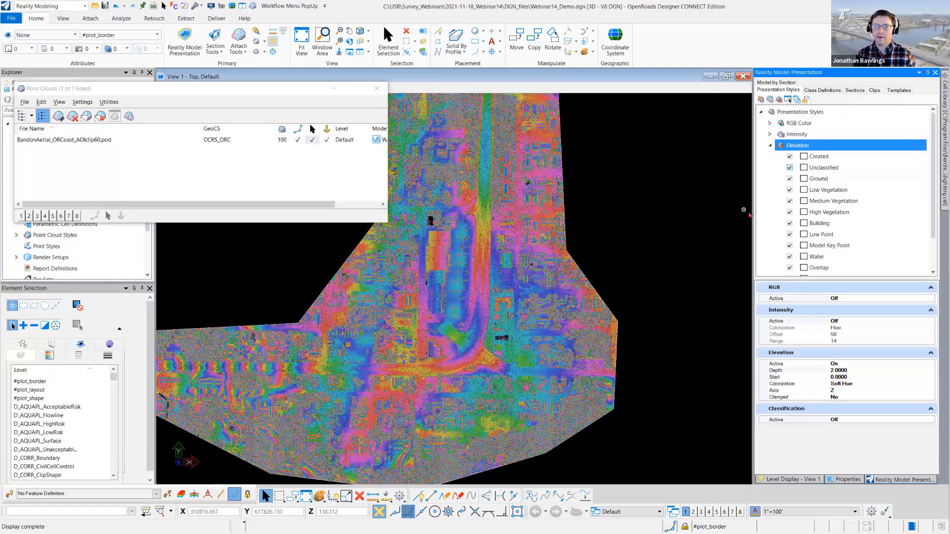
- Close the Point Clouds window, switch to the Survey workflow and bring up the additional terrain creation methods
click(376, 89)
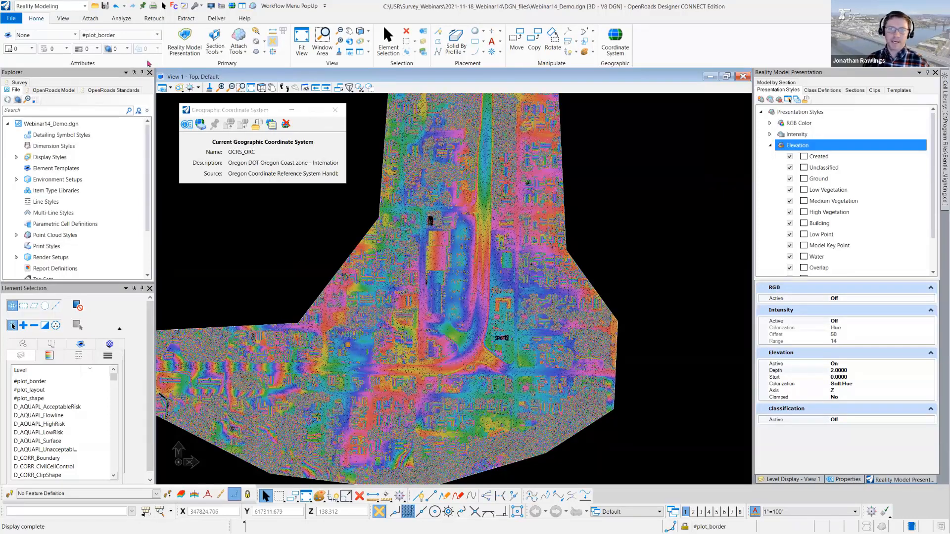
click(289, 5)
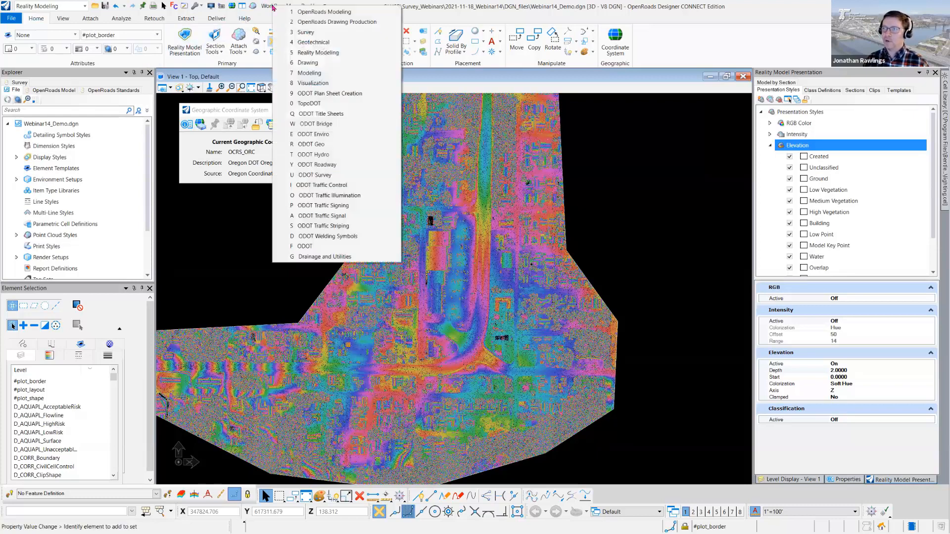
click(313, 32)
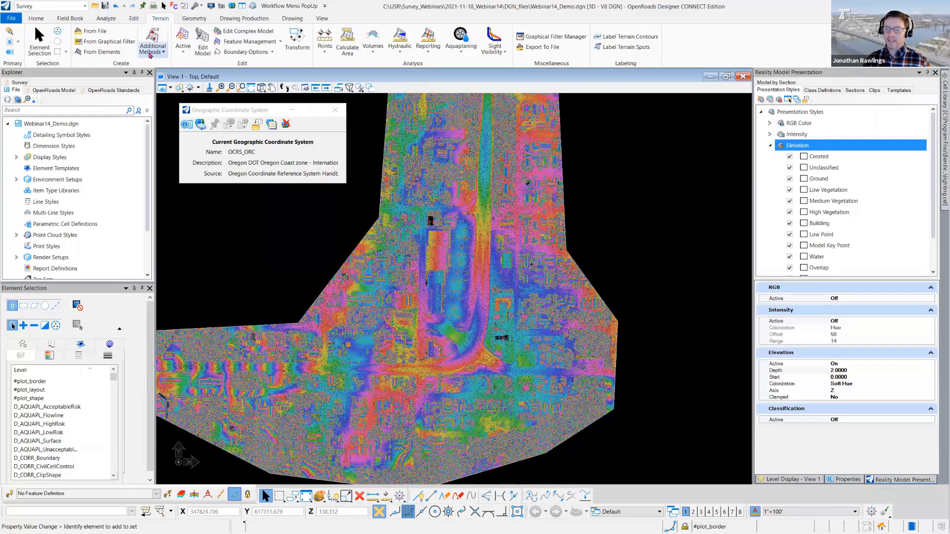
click(151, 51)
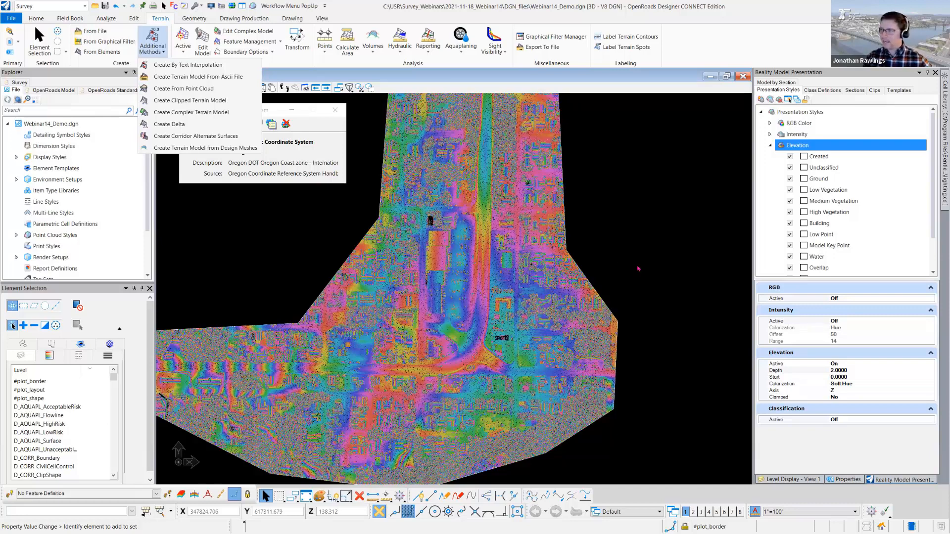
- Compare the cloud with the Unclassified and Ground classes toggled in the Elevation style, finishing with Unclassified hidden and Ground shown
click(790, 167)
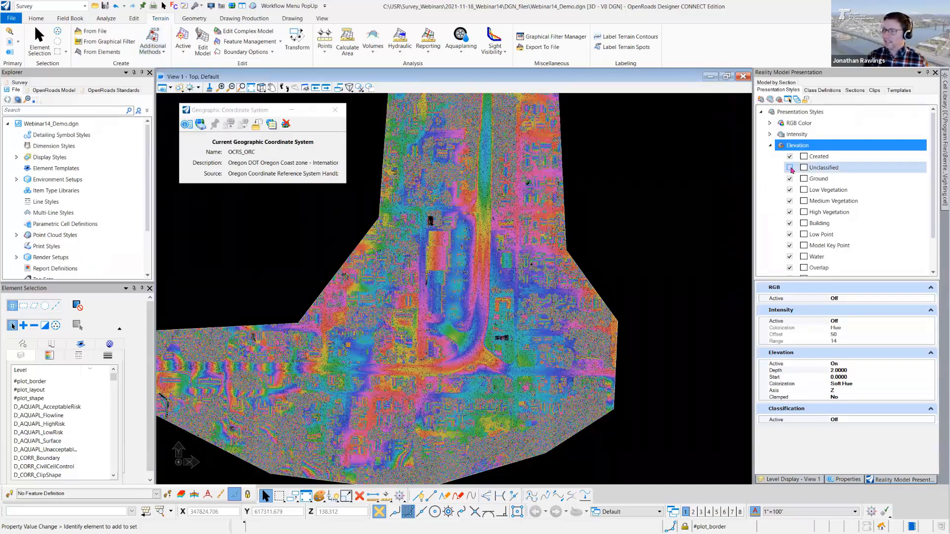
scroll(497, 306, down, 1)
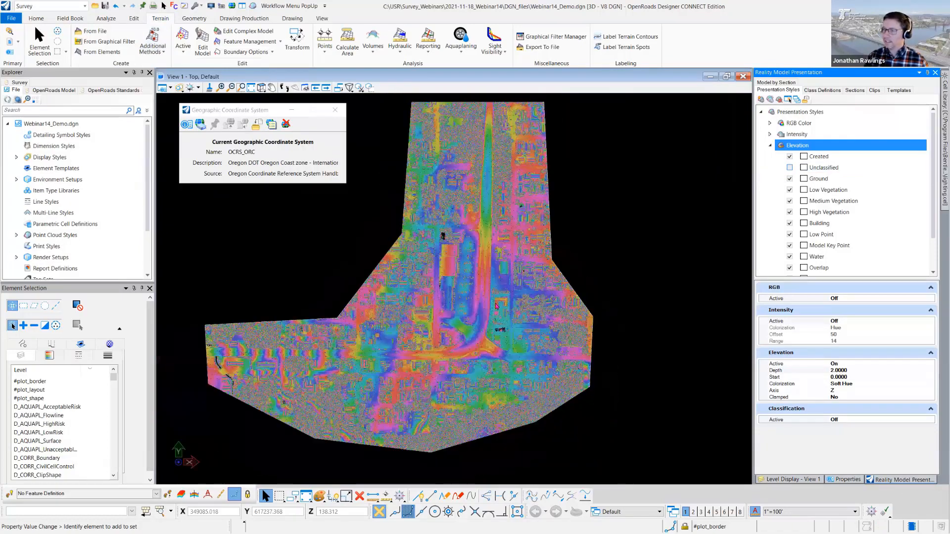
scroll(496, 306, up, 3)
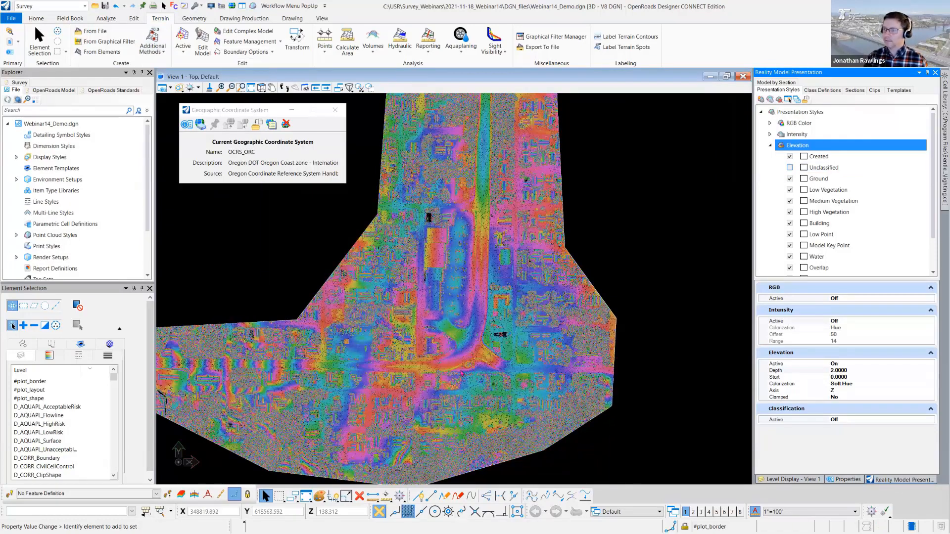
scroll(462, 374, down, 1)
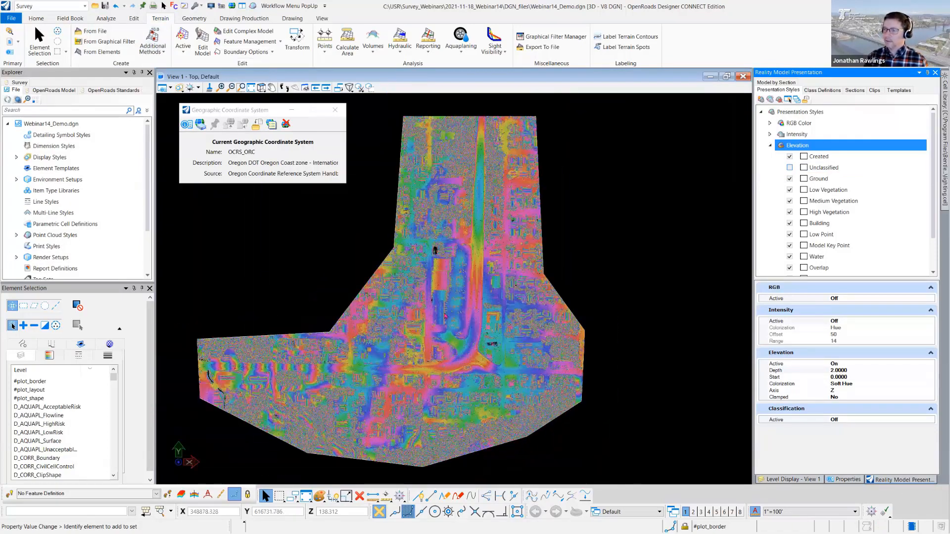
scroll(445, 316, up, 3)
middle_click(445, 316)
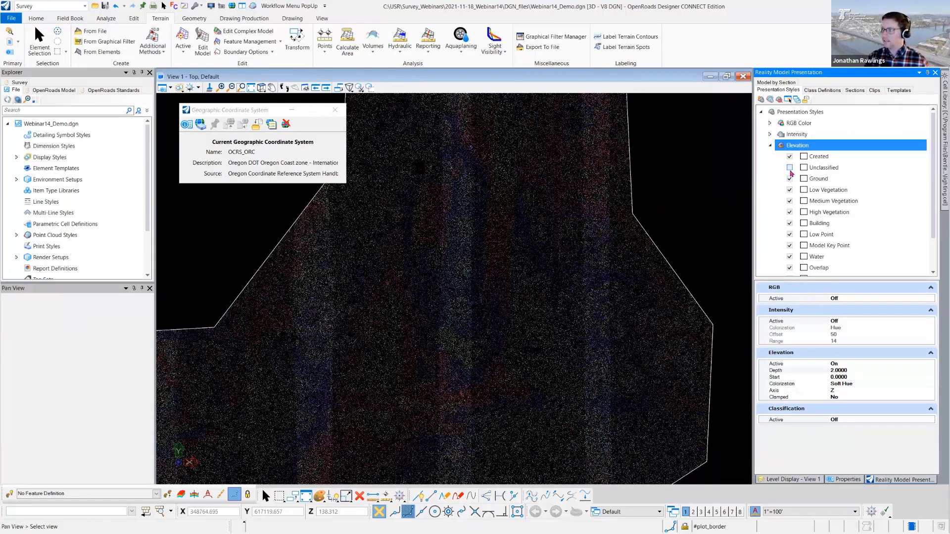
click(790, 168)
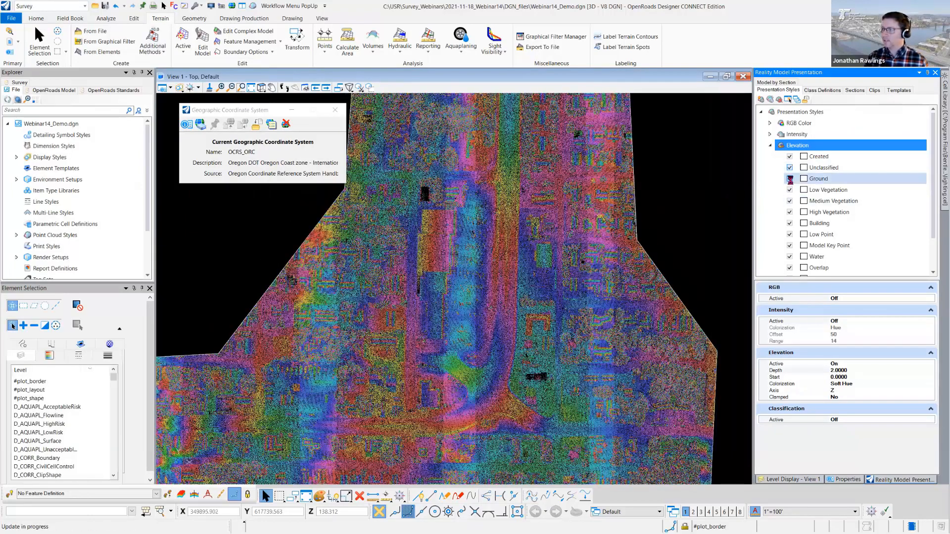
click(790, 179)
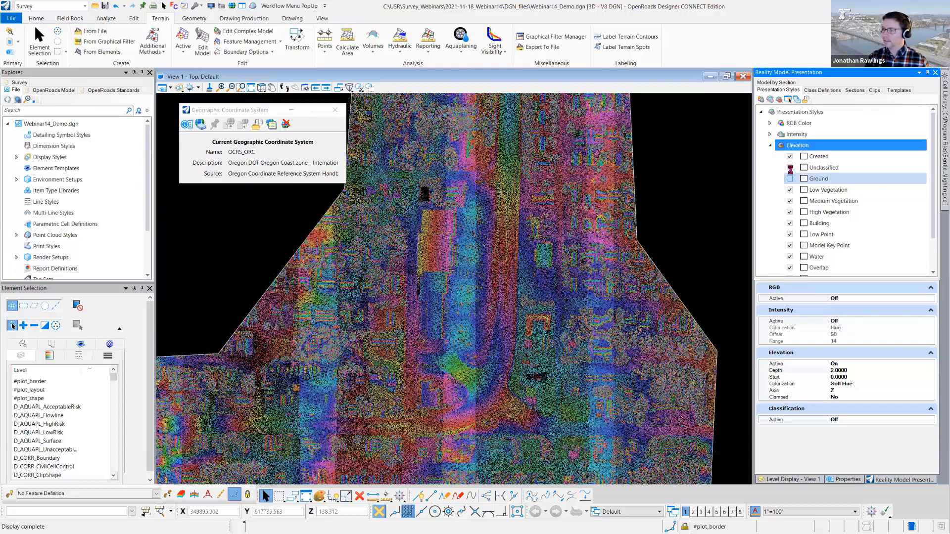
click(790, 178)
click(790, 168)
scroll(424, 343, down, 2)
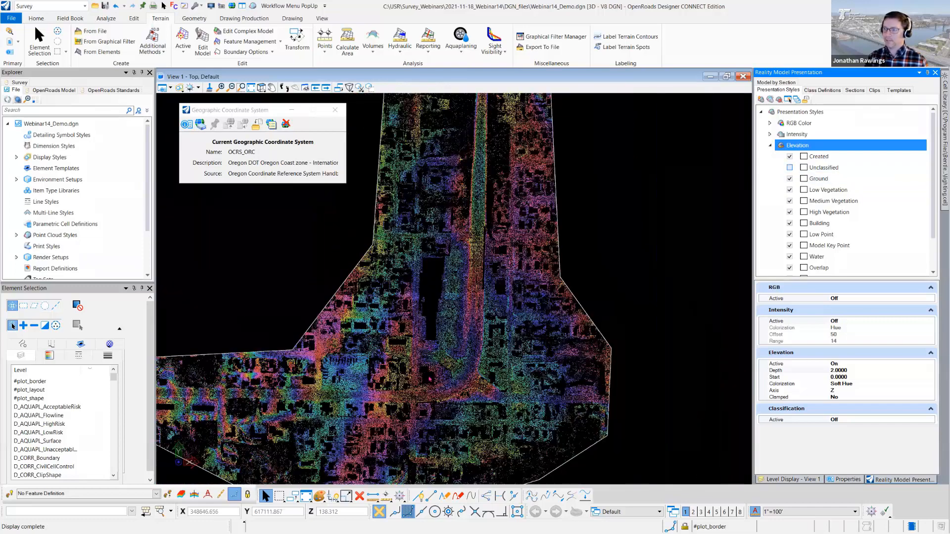
scroll(430, 379, down, 2)
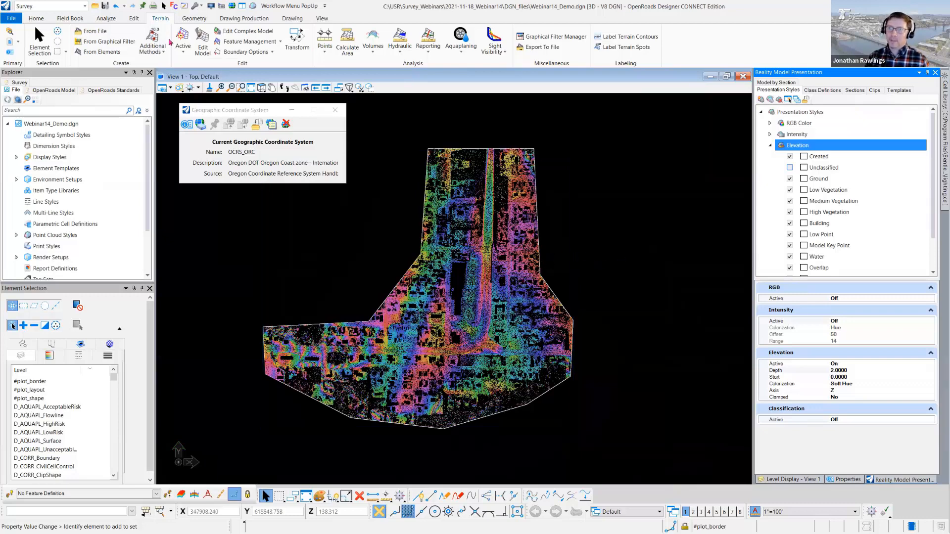
- Start creating a terrain from the point cloud and rename its list entry TIN-.25
click(157, 52)
click(195, 89)
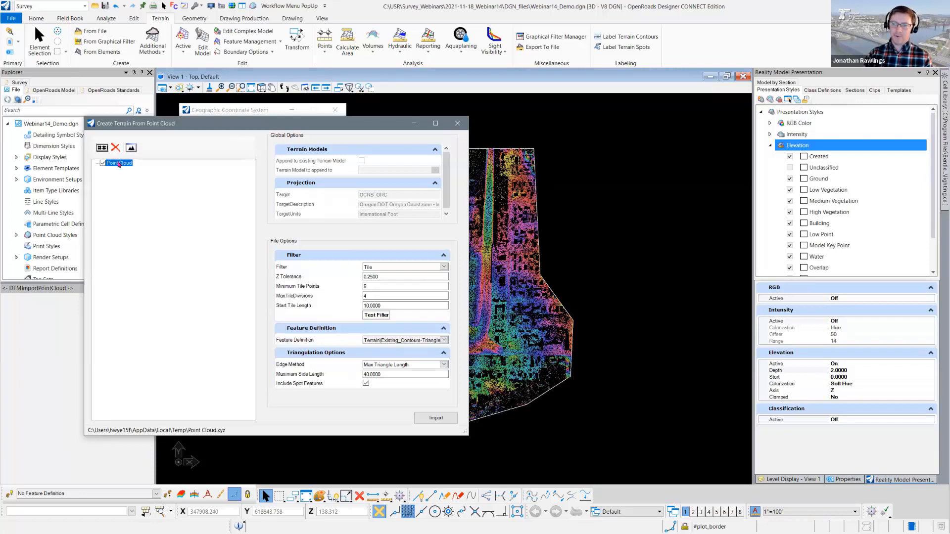
click(119, 163)
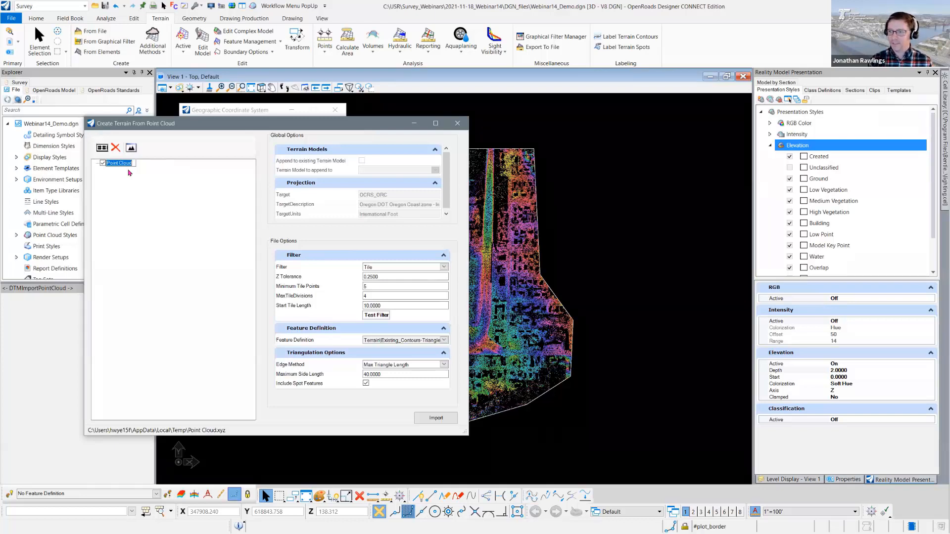
text(TIN-)
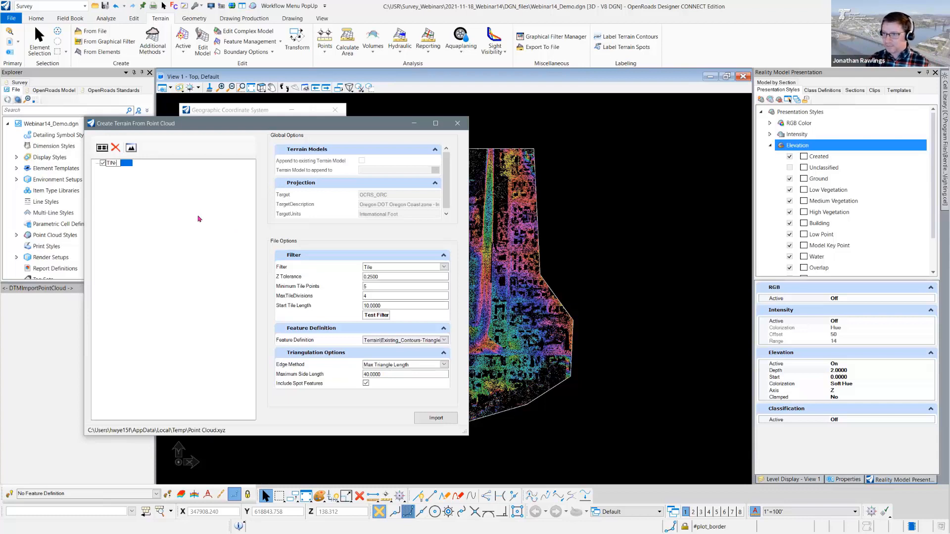
text(25)
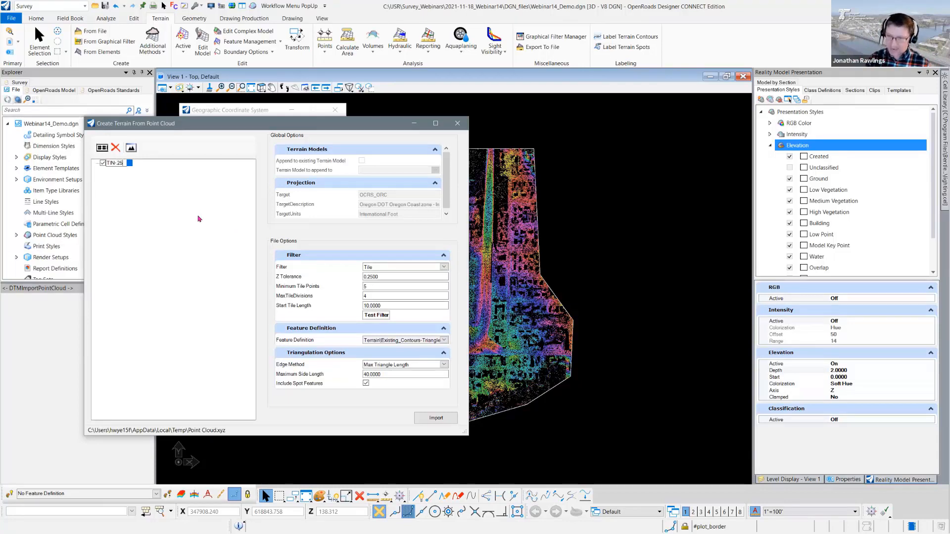
key(Return)
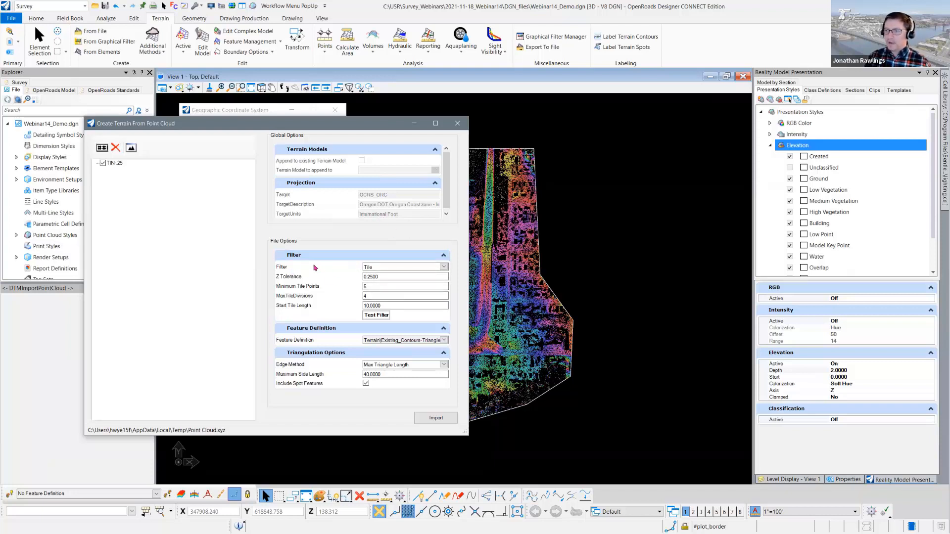
click(444, 268)
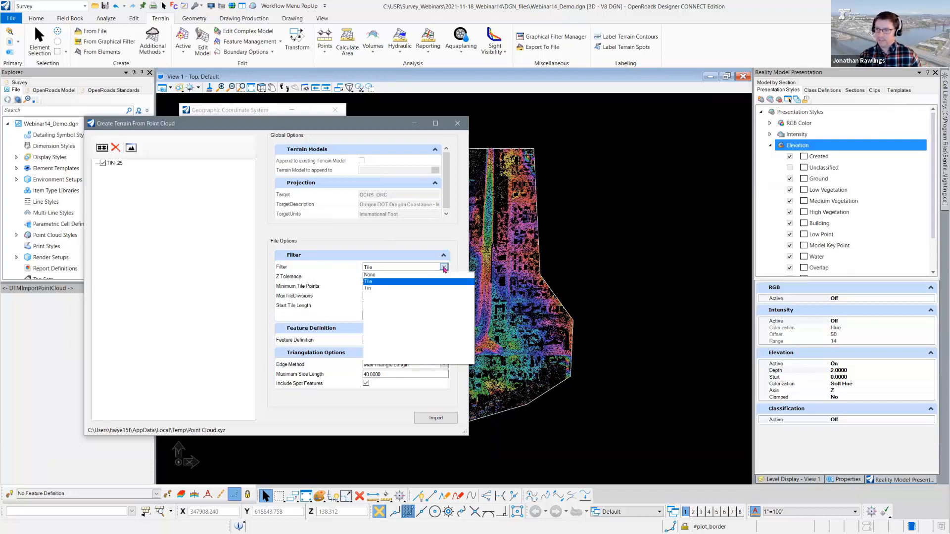
click(375, 284)
click(444, 267)
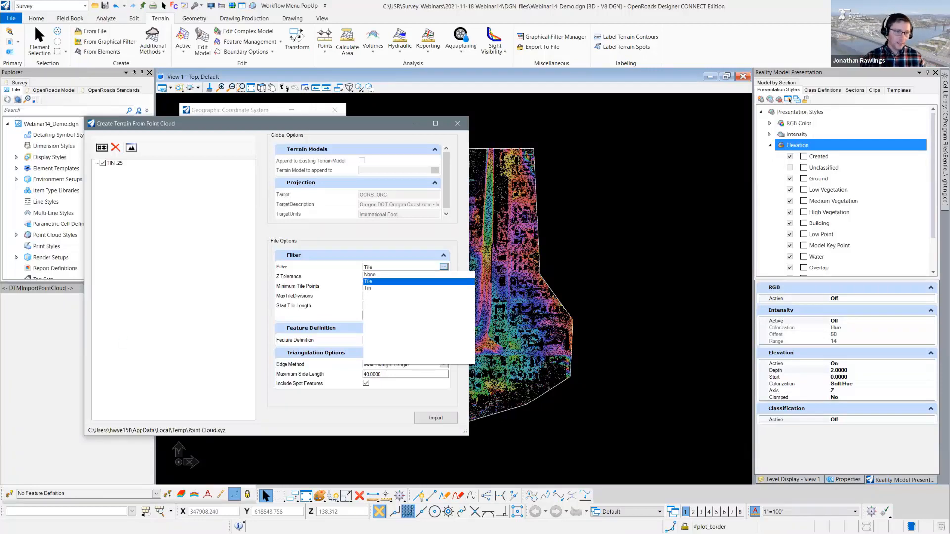
key(Escape)
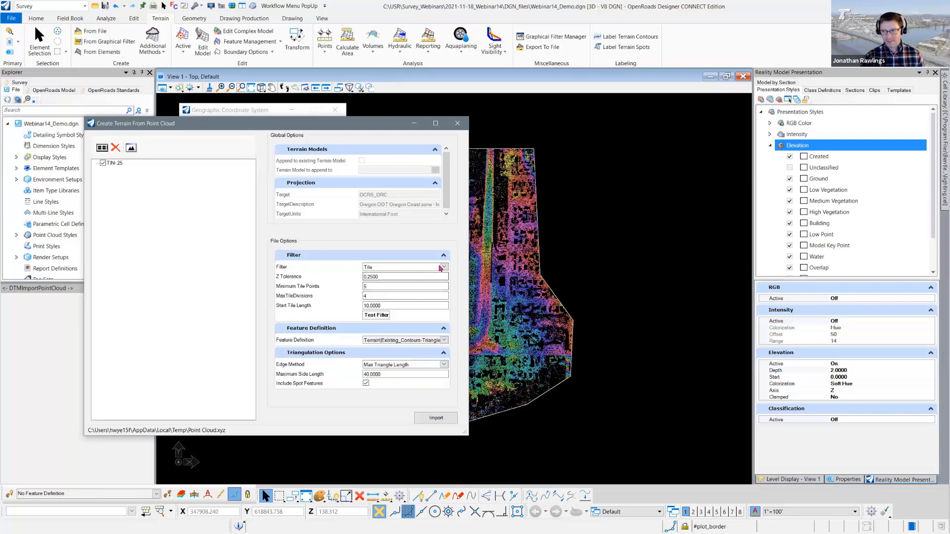
- Set the point filter to Tin with Coarse granularity and run a test of the filter
click(375, 267)
click(373, 287)
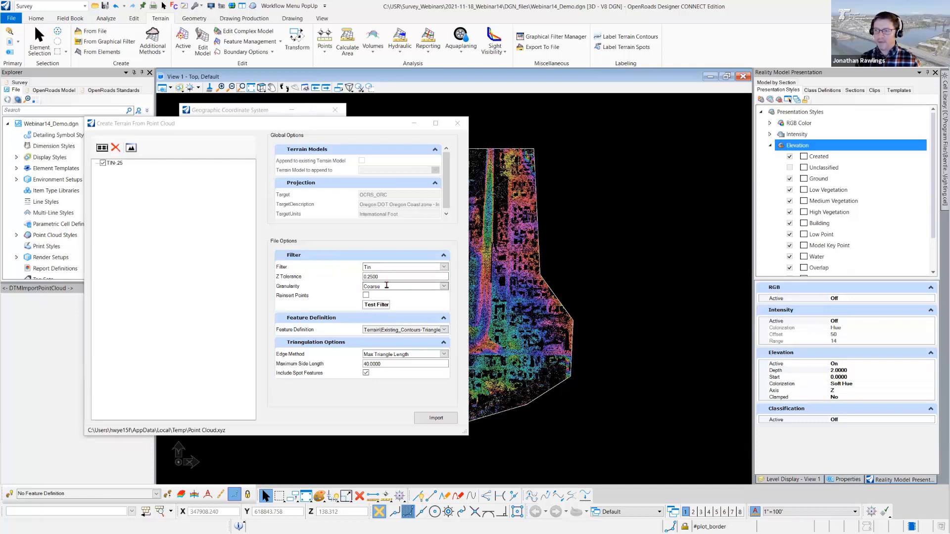
click(444, 286)
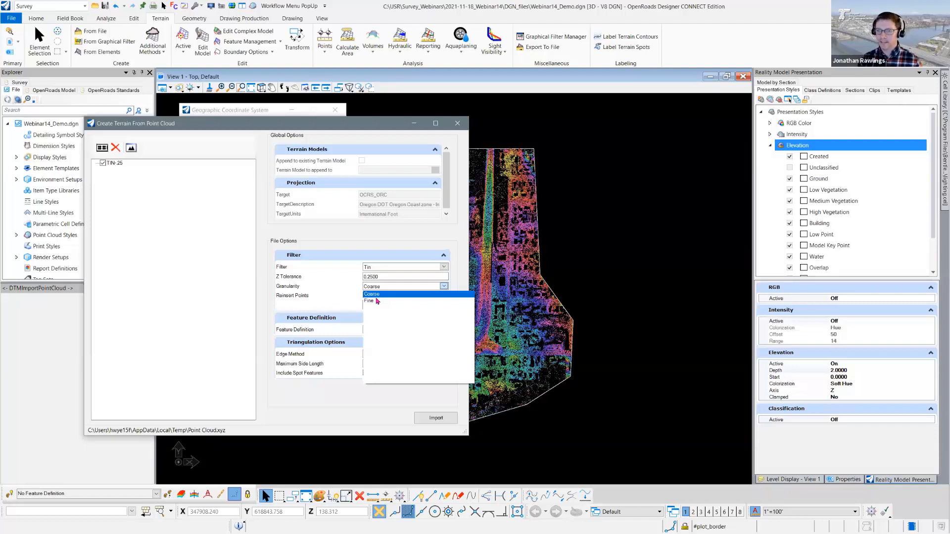
click(377, 297)
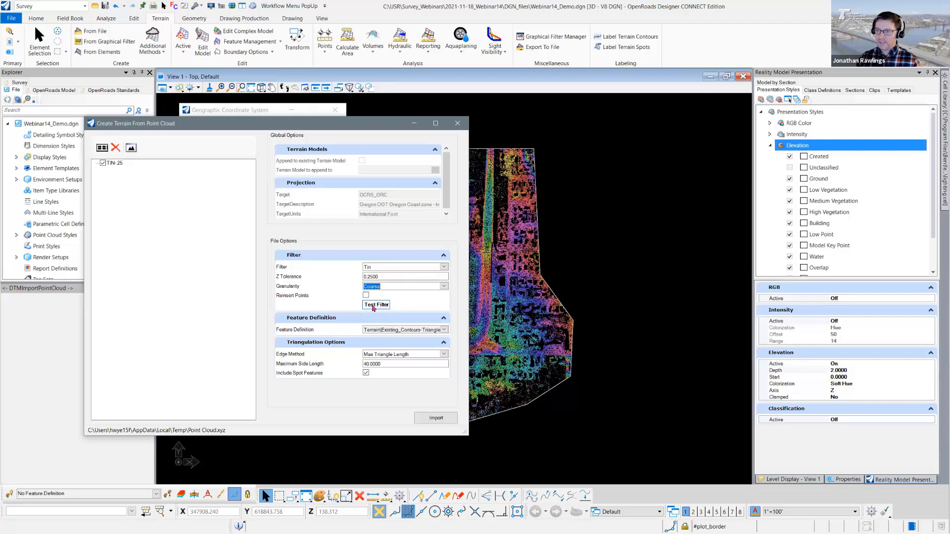
click(370, 306)
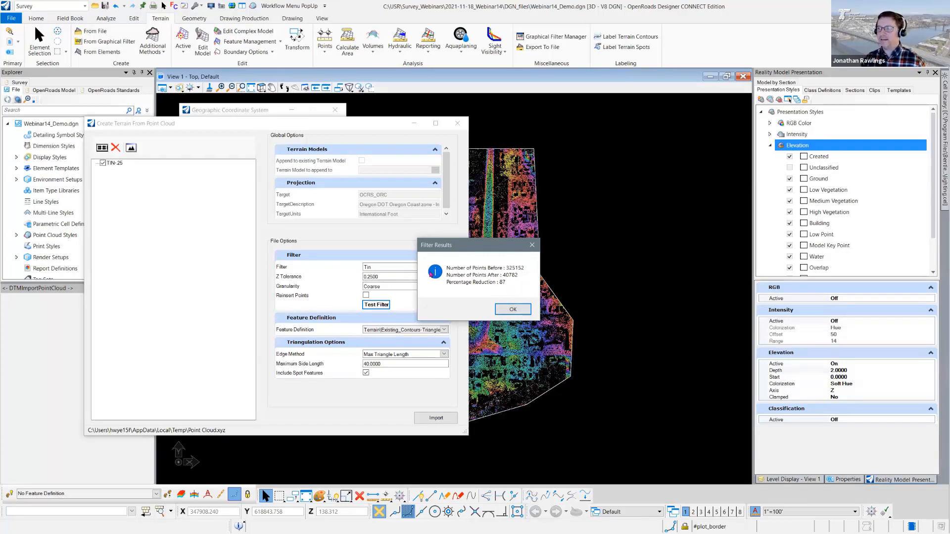
click(504, 312)
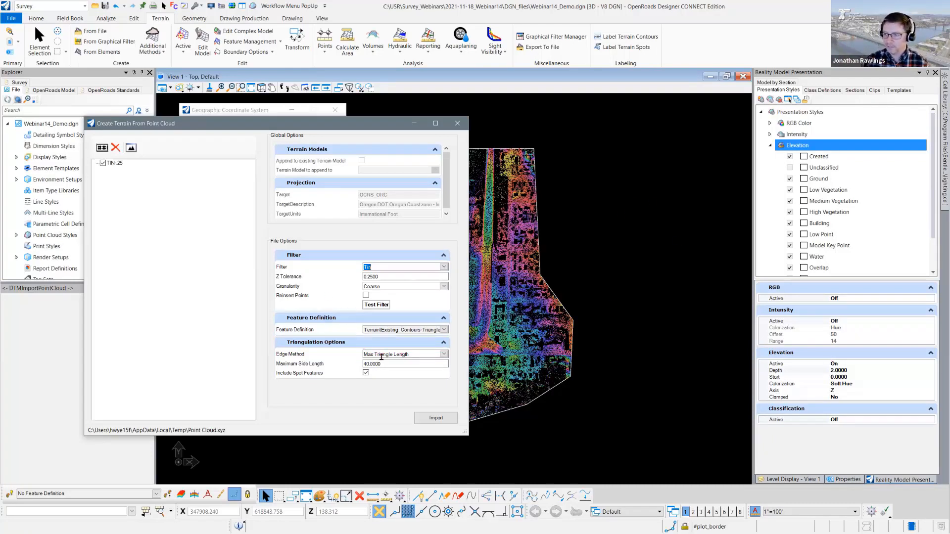
- Set the maximum triangle side length to 50 and import the TIN-.25 terrain
drag(382, 364, 347, 369)
text(50)
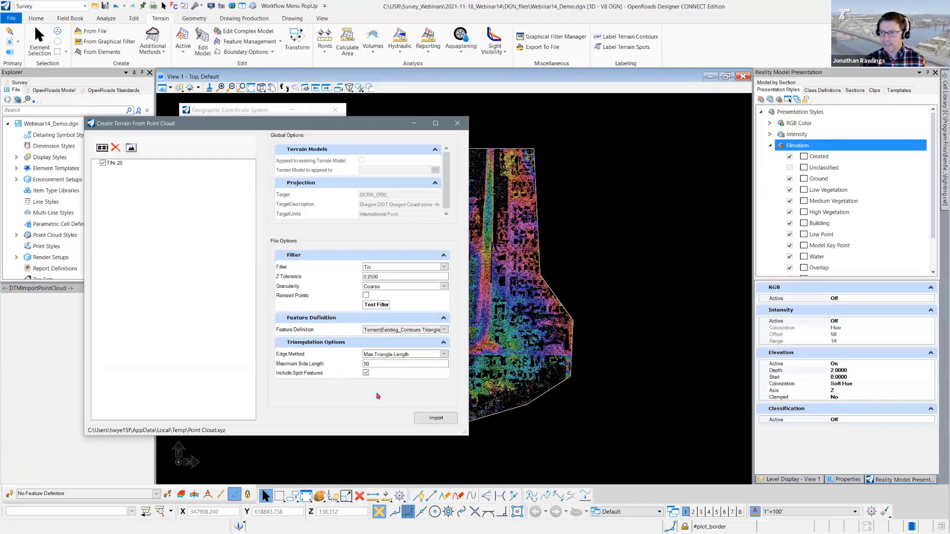
click(435, 418)
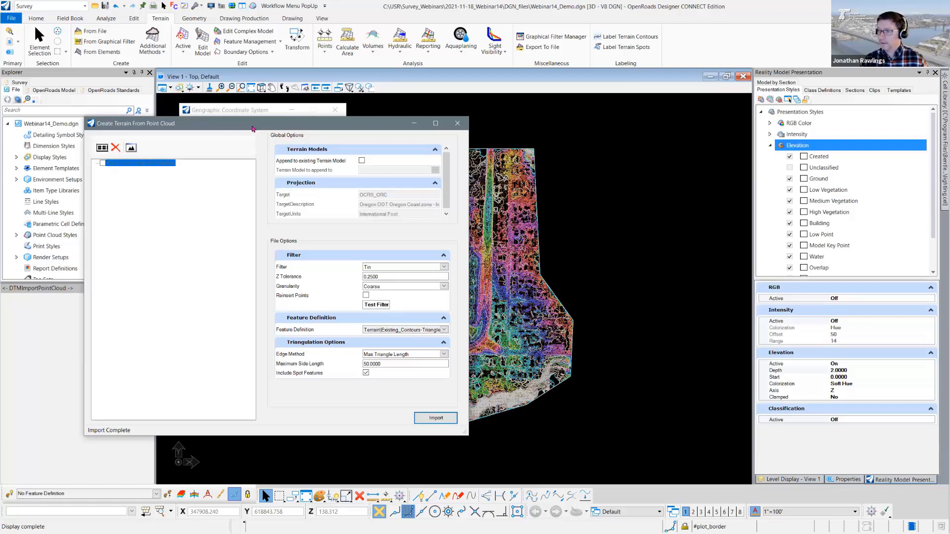
- Move the Create Terrain From Point Cloud window aside, remove its leftover list entry and close it
drag(252, 129, 687, 137)
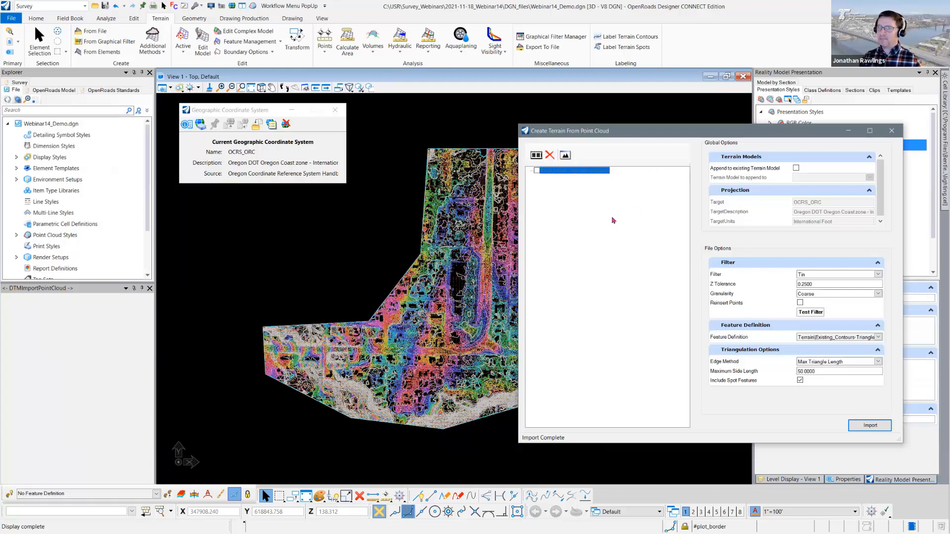
click(556, 160)
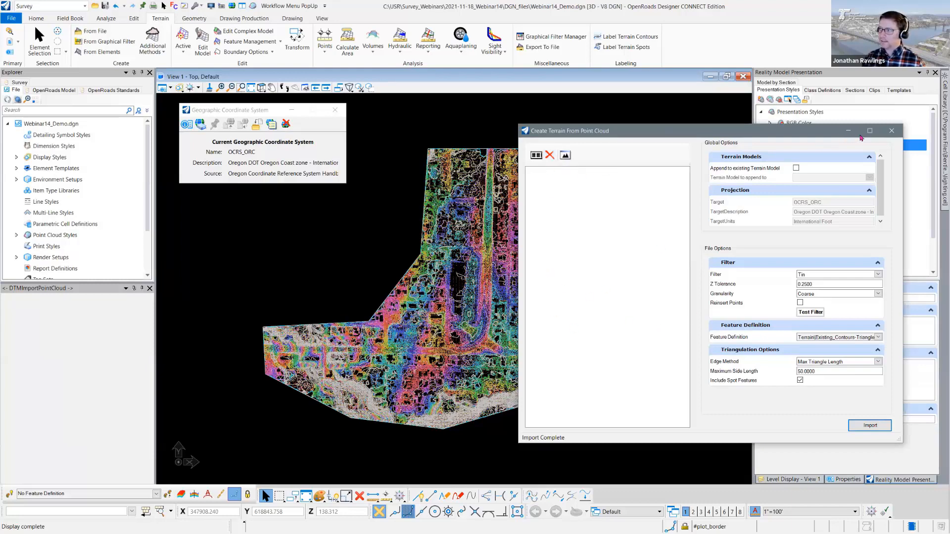
click(891, 131)
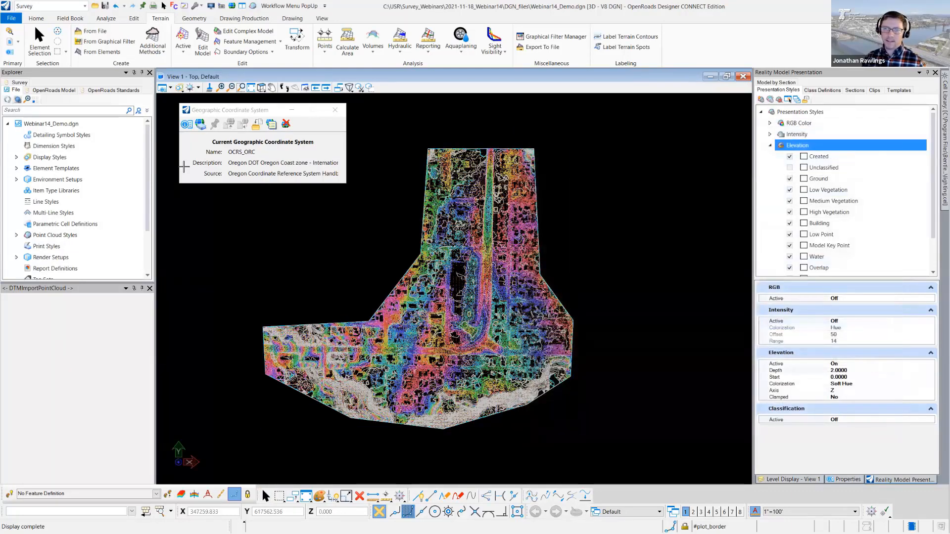
- Select the TIN-.25 terrain under Existing_Contours-Triangles in the OpenRoads model tree
click(40, 42)
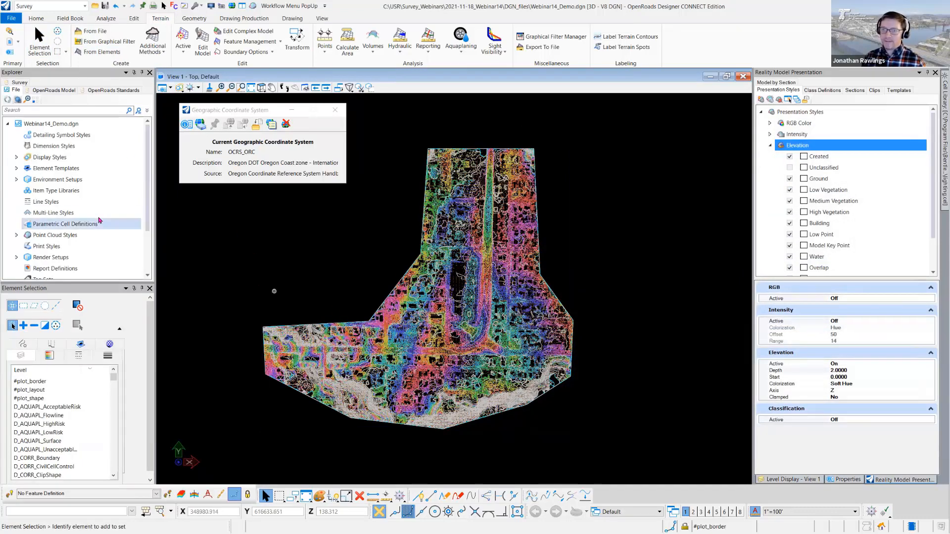
click(64, 91)
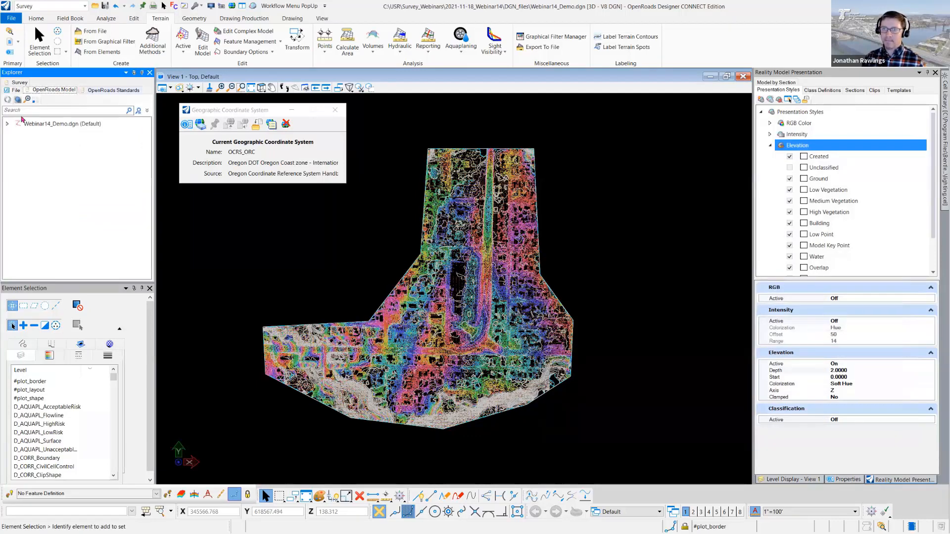
click(7, 123)
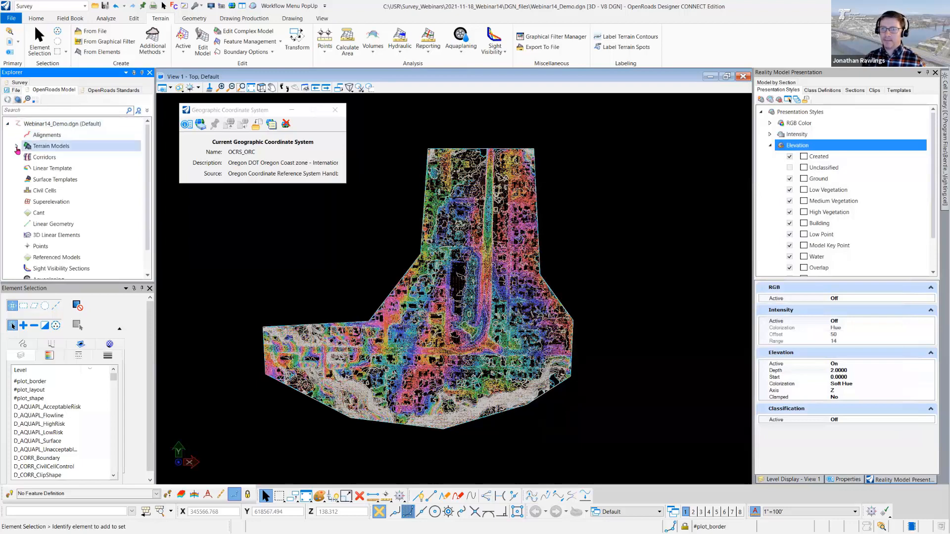
click(17, 146)
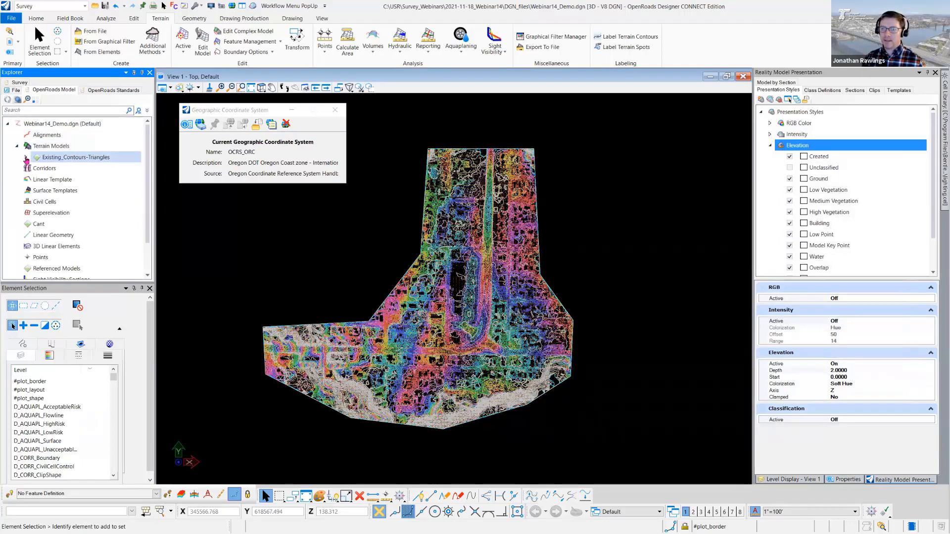
click(25, 157)
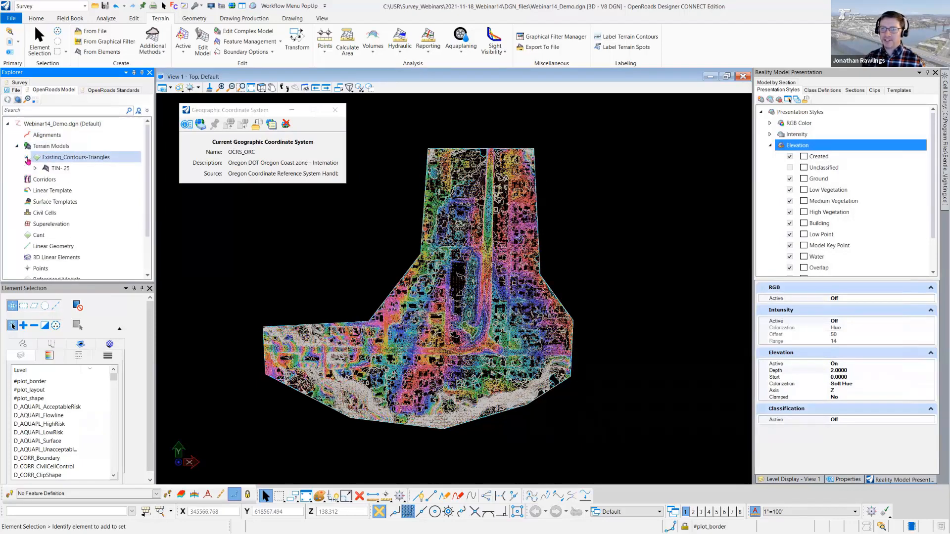
click(62, 171)
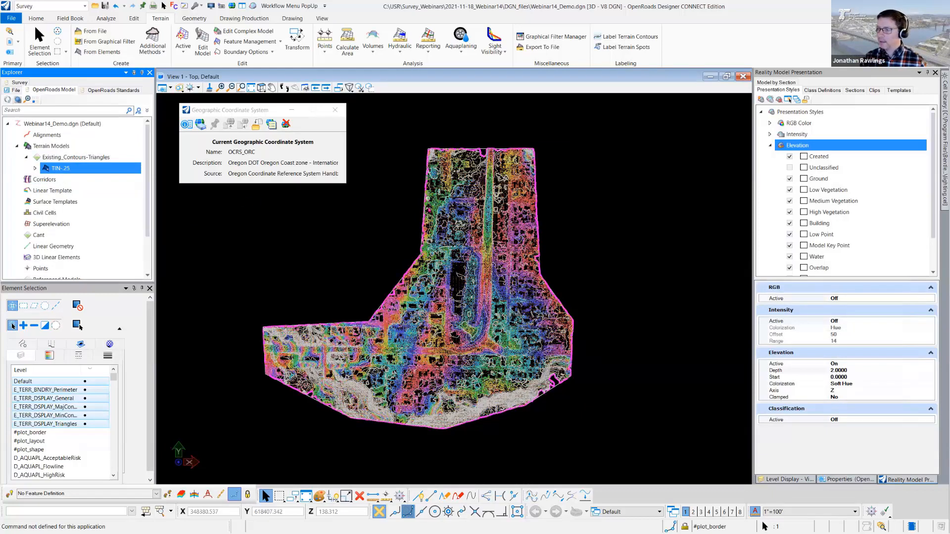
- Examine the terrain's contours and boundary in plan, and its vertical shape in the Front view
middle_drag(430, 213, 451, 159)
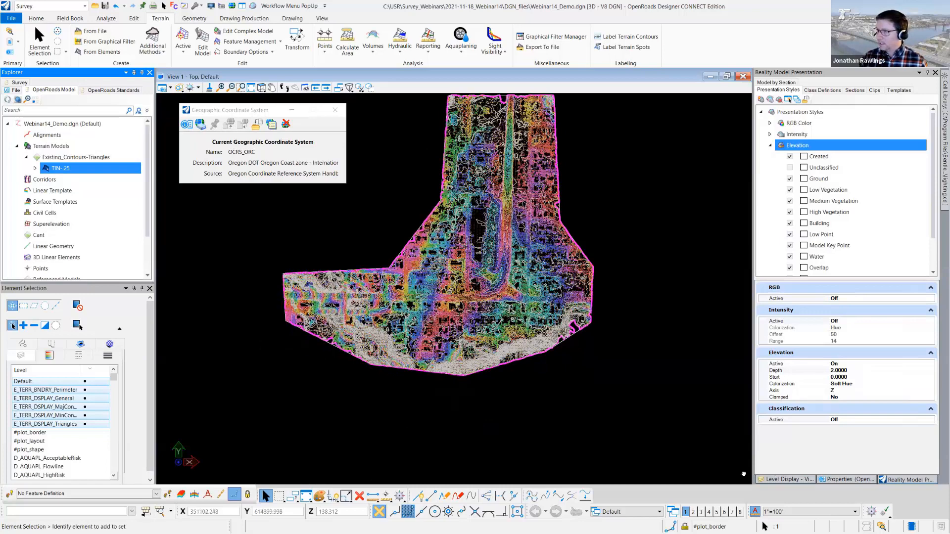
click(504, 318)
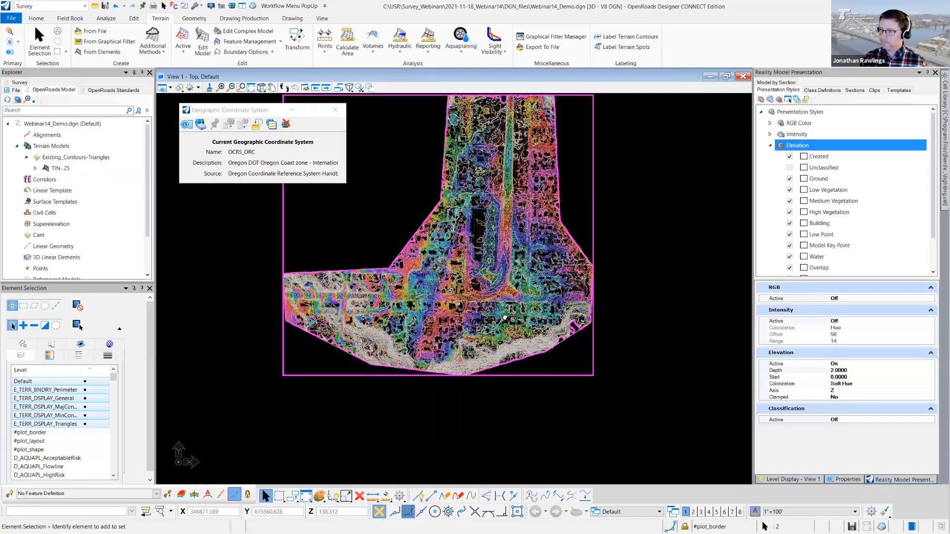
scroll(487, 317, up, 1)
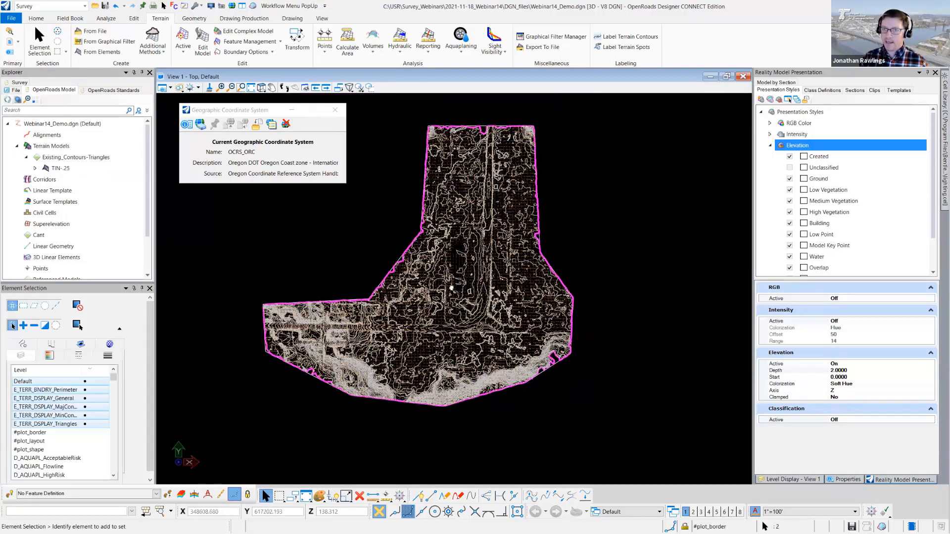
scroll(426, 378, up, 1)
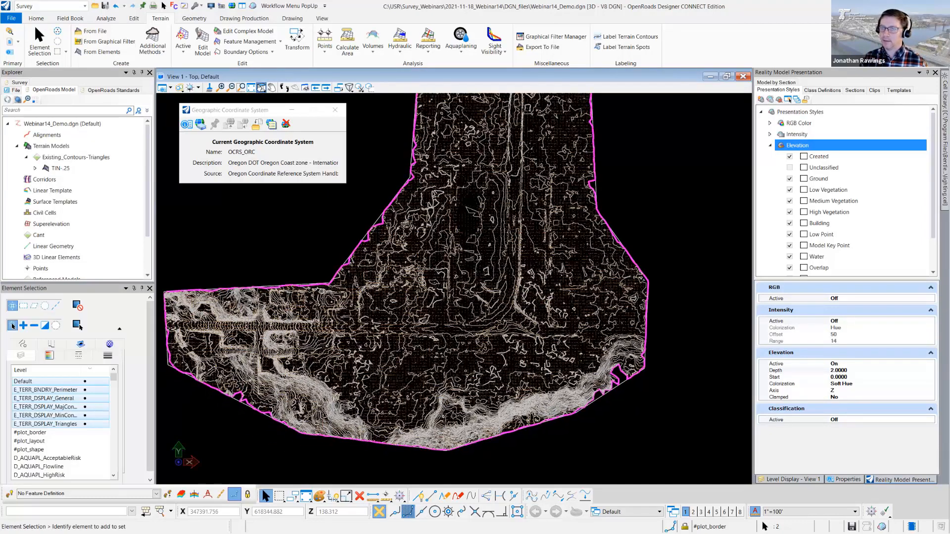
click(261, 87)
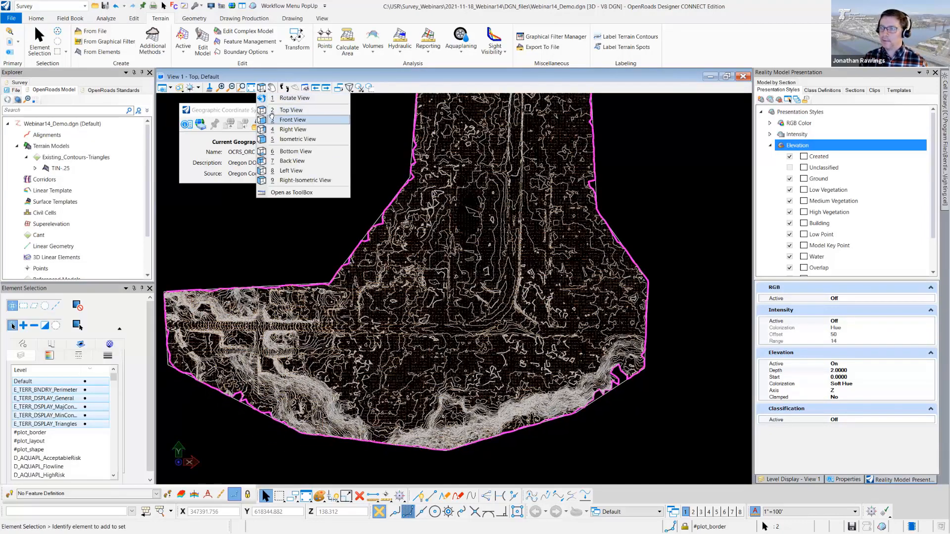
click(271, 113)
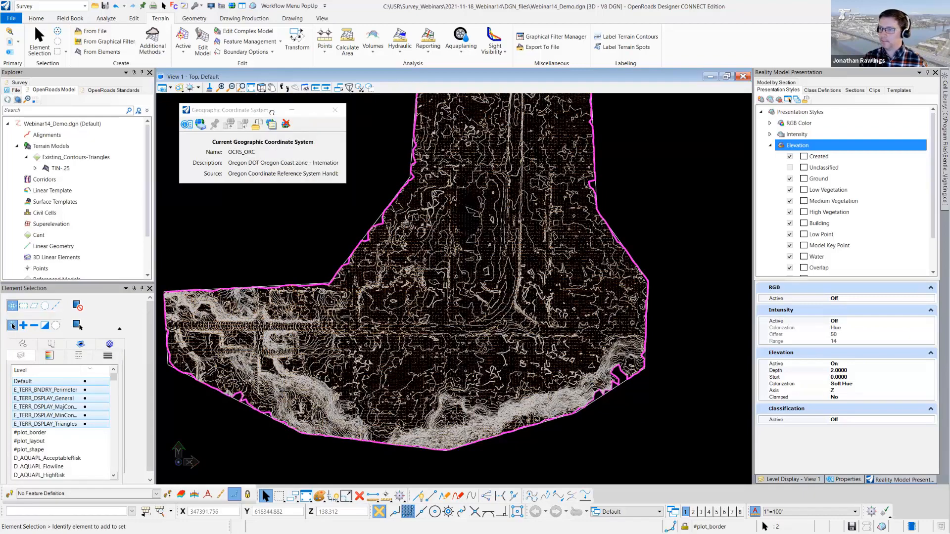
click(262, 88)
click(275, 120)
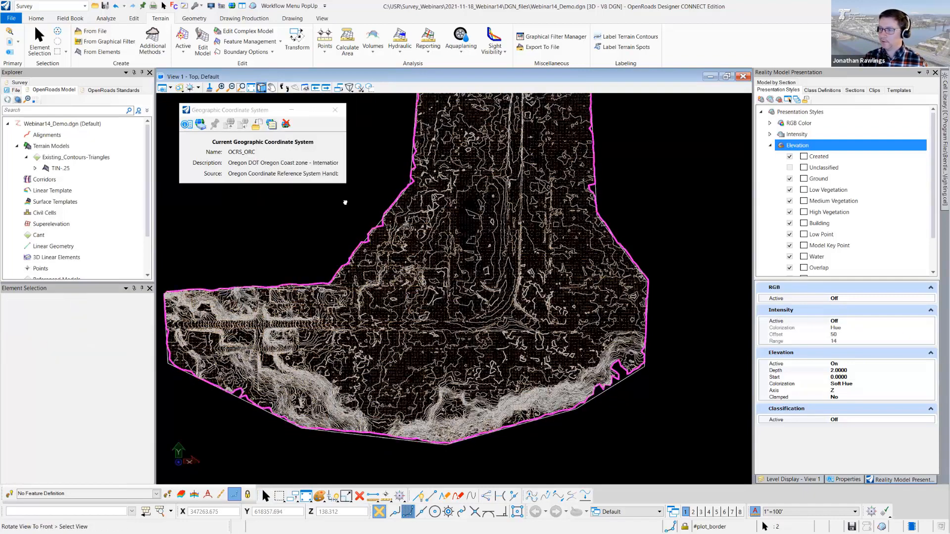
scroll(422, 289, up, 2)
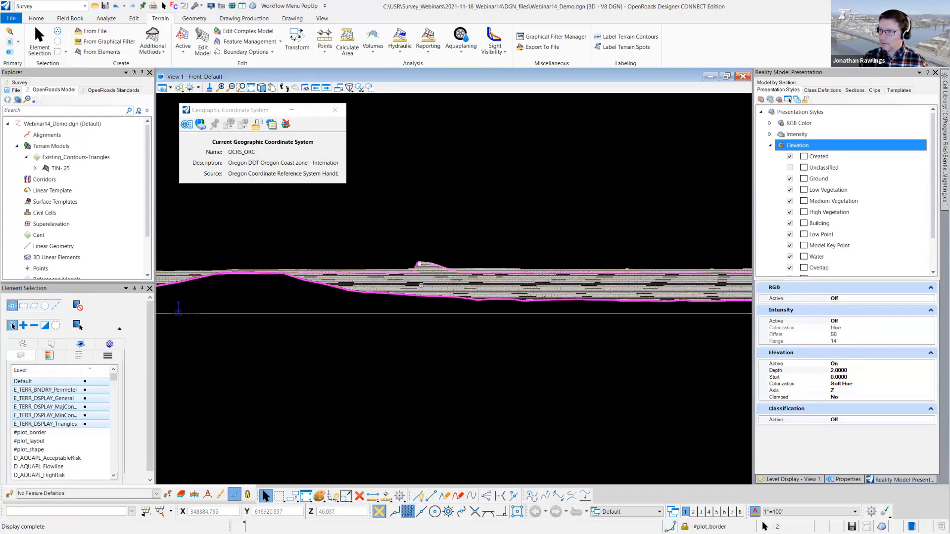
mouse_move(464, 280)
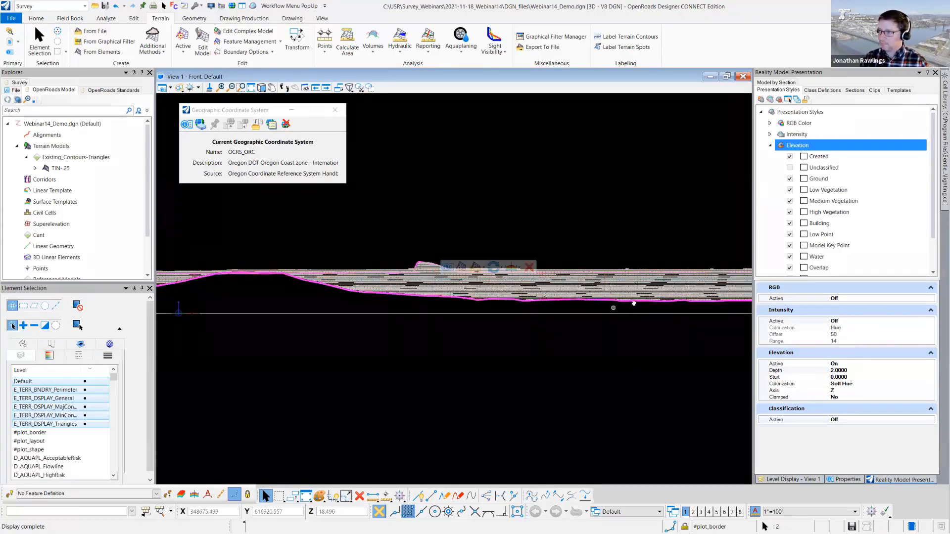
middle_drag(634, 303, 470, 289)
scroll(485, 299, down, 4)
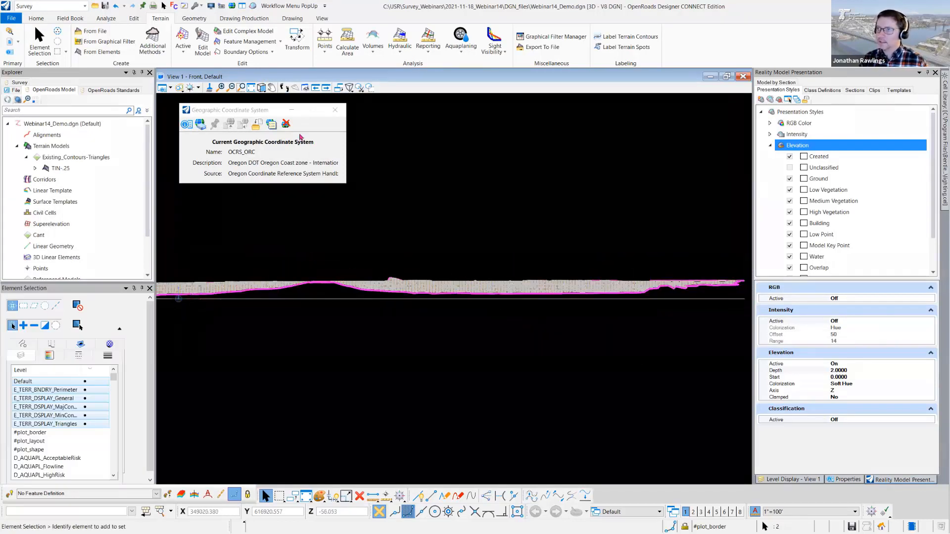
- Rotate the view dynamically to examine the TIN-.25 terrain's relief and boundary in 3D
click(261, 88)
click(294, 98)
drag(454, 287, 505, 286)
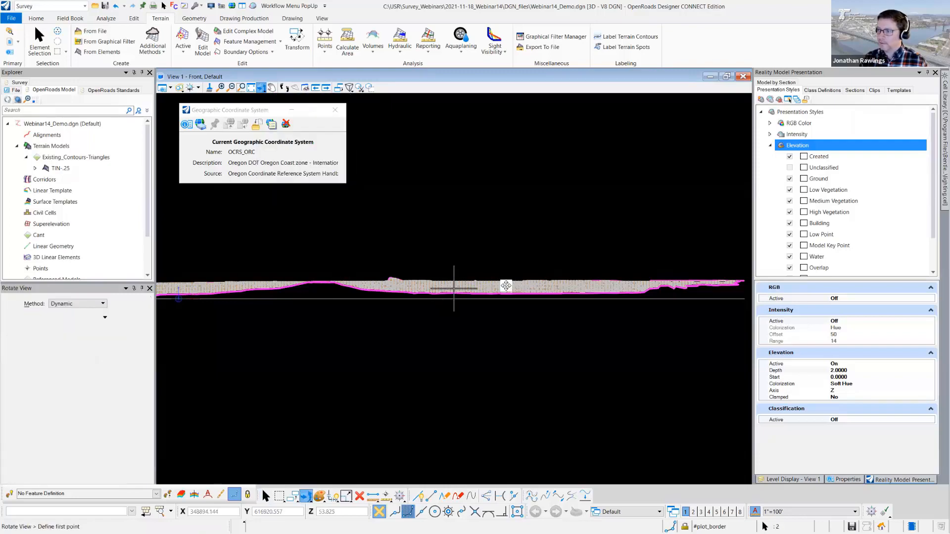
drag(563, 248, 463, 353)
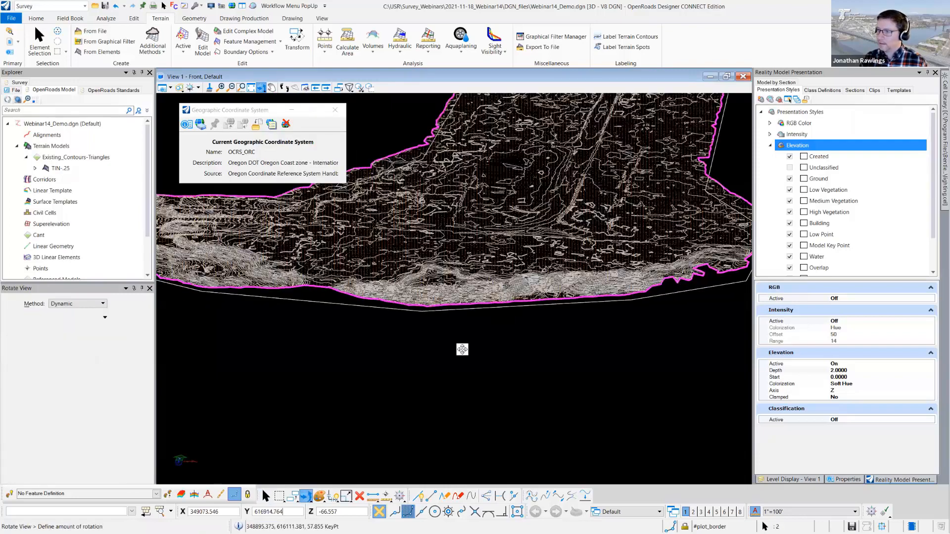
click(435, 271)
click(435, 271)
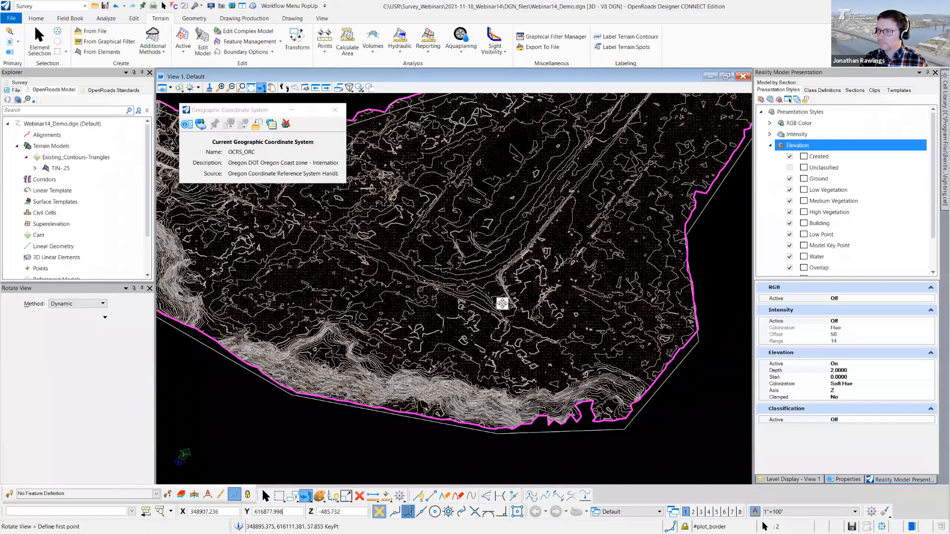
- Return to the Top view and zoom out to see the terrain together with the point cloud
click(261, 87)
click(291, 110)
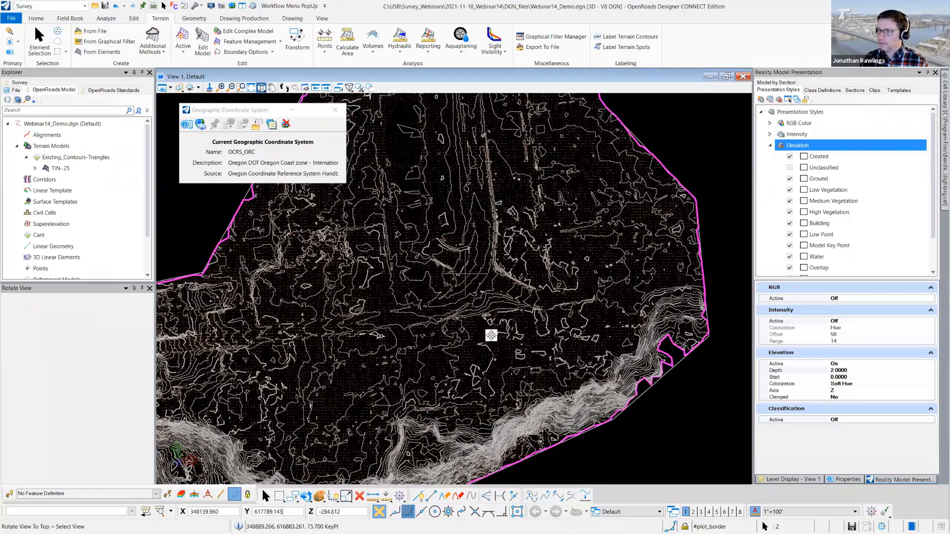
click(488, 333)
click(394, 349)
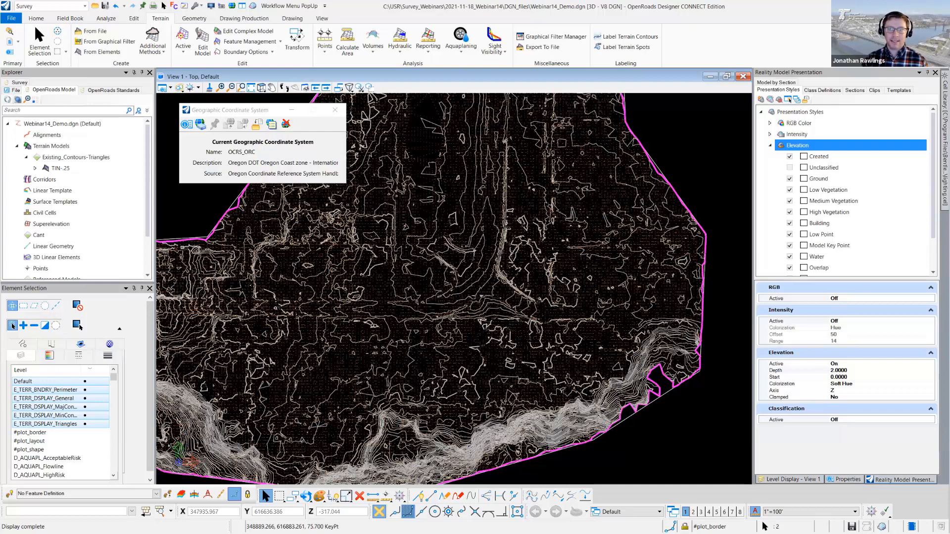
click(12, 326)
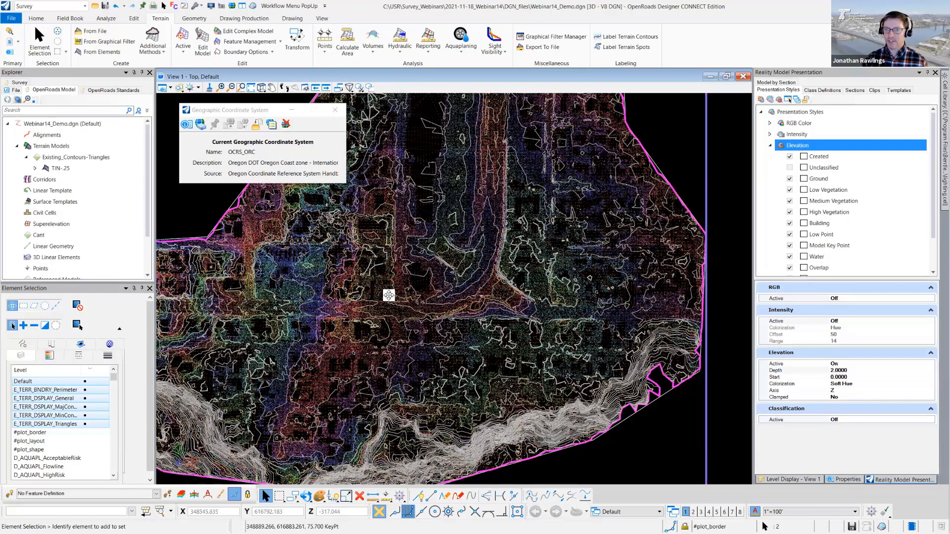
middle_drag(443, 313, 451, 317)
click(231, 87)
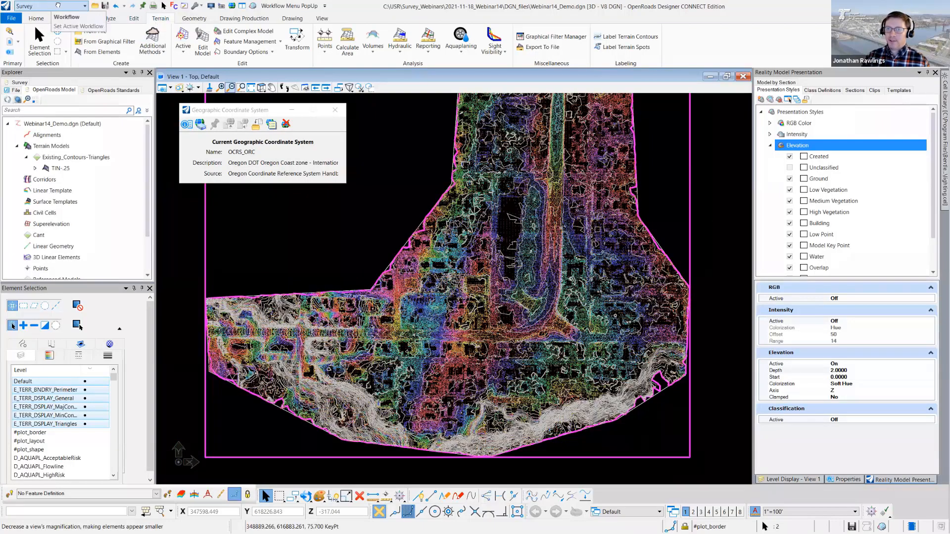
- Start creating another terrain from the point cloud, move its window aside and name the entry Tile-1
click(153, 50)
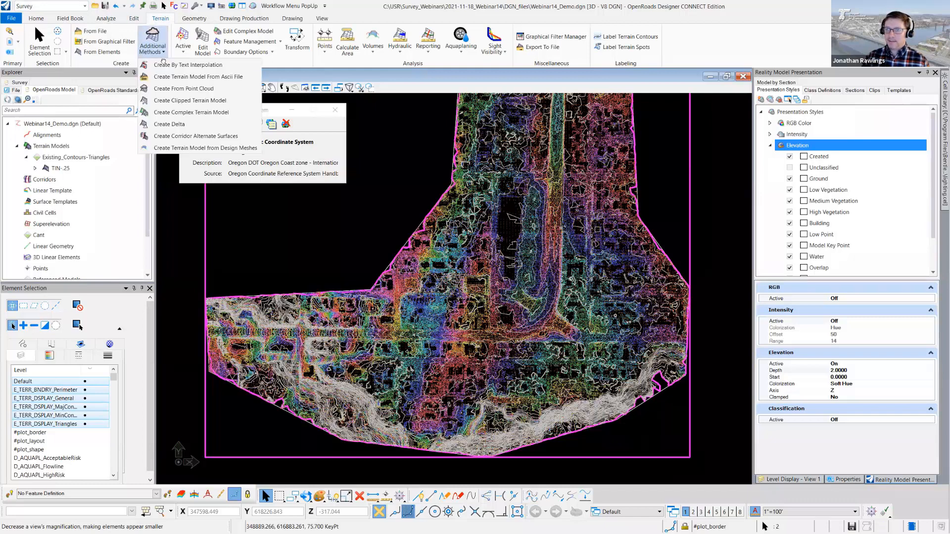
click(171, 88)
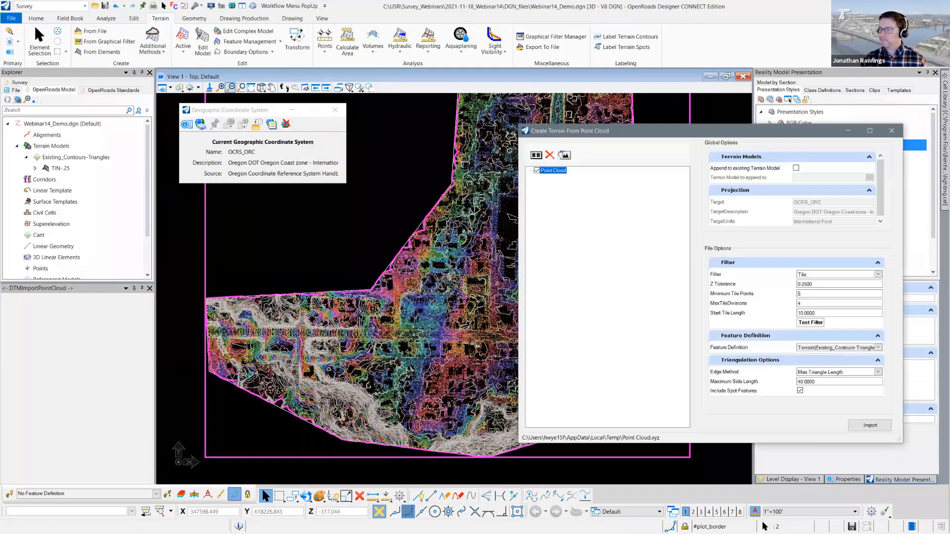
drag(674, 131, 271, 128)
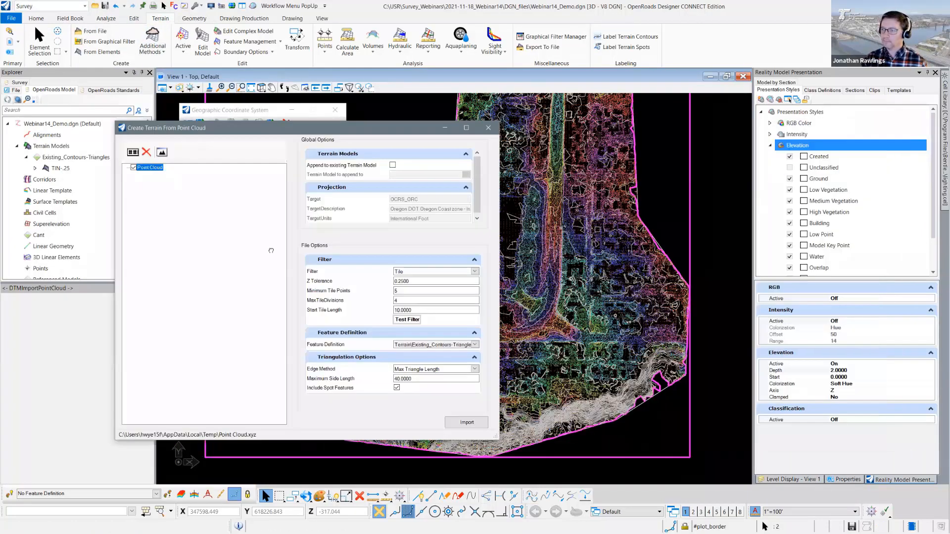
click(147, 168)
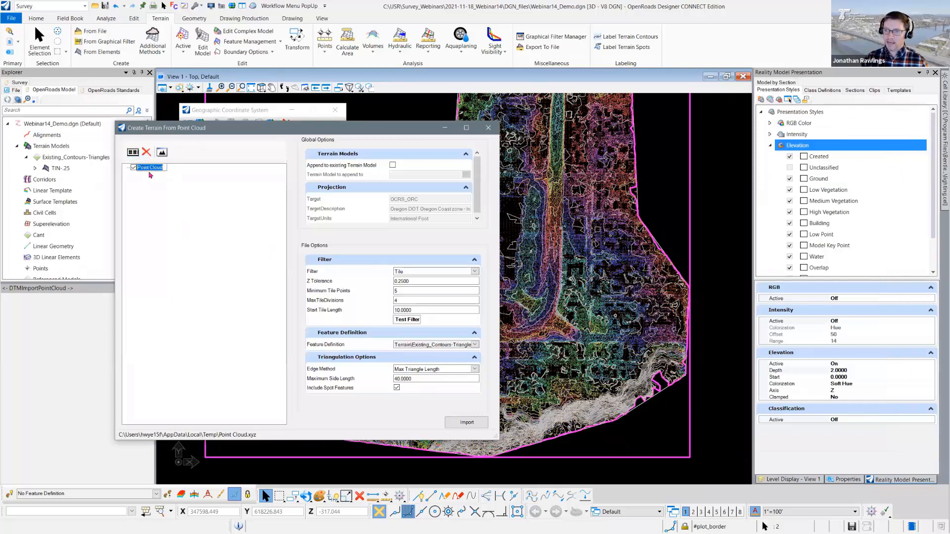
text(Tile-1)
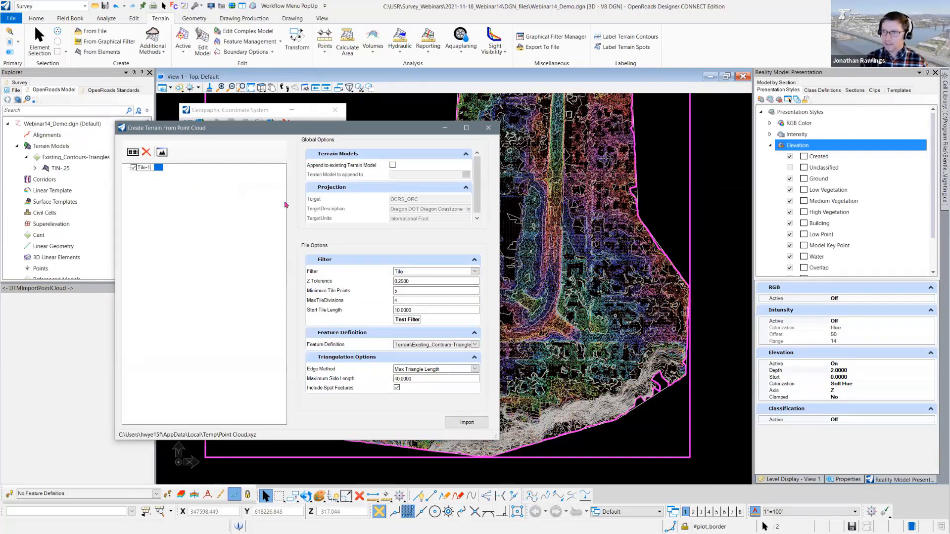
- Set the Tile filter's Z tolerance to 1 and its maximum tile divisions to 5, and test the filter
drag(425, 280, 381, 285)
text(1)
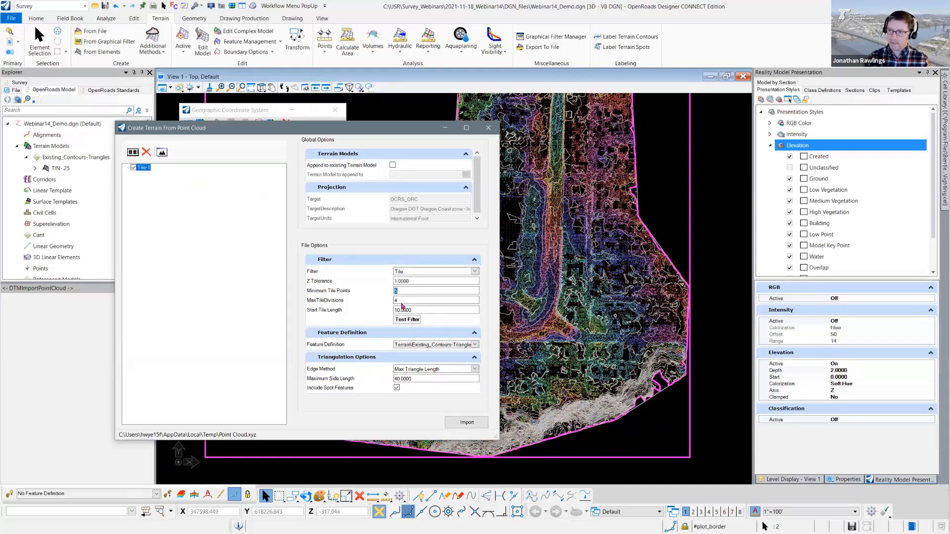
key(Tab)
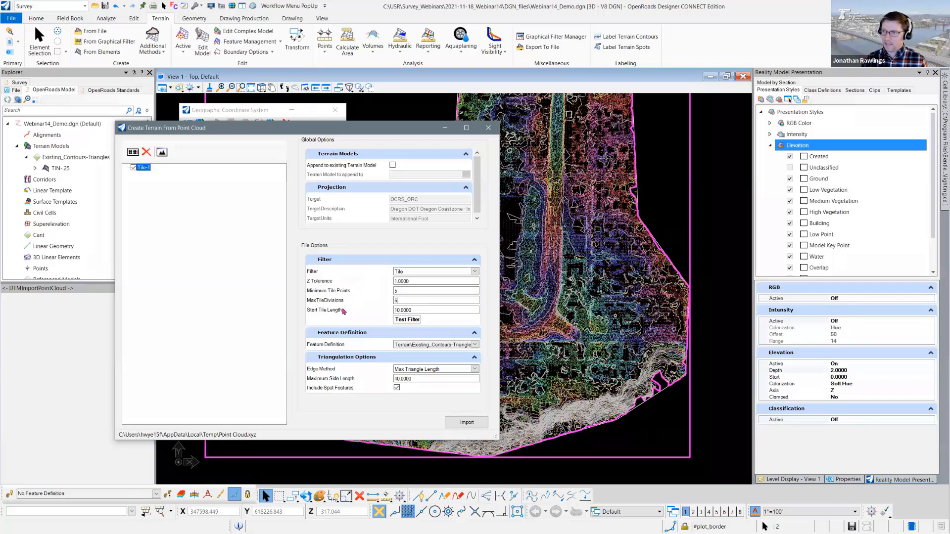
click(410, 320)
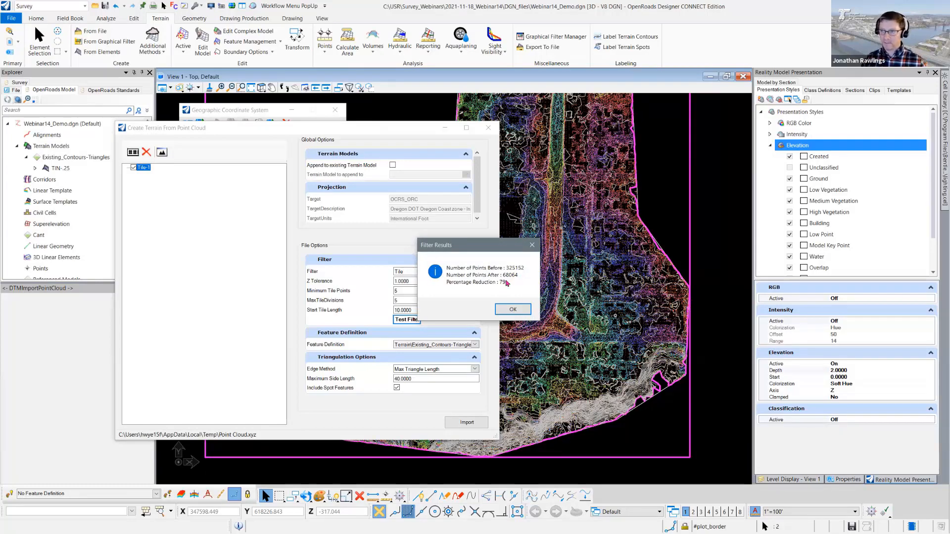
click(512, 309)
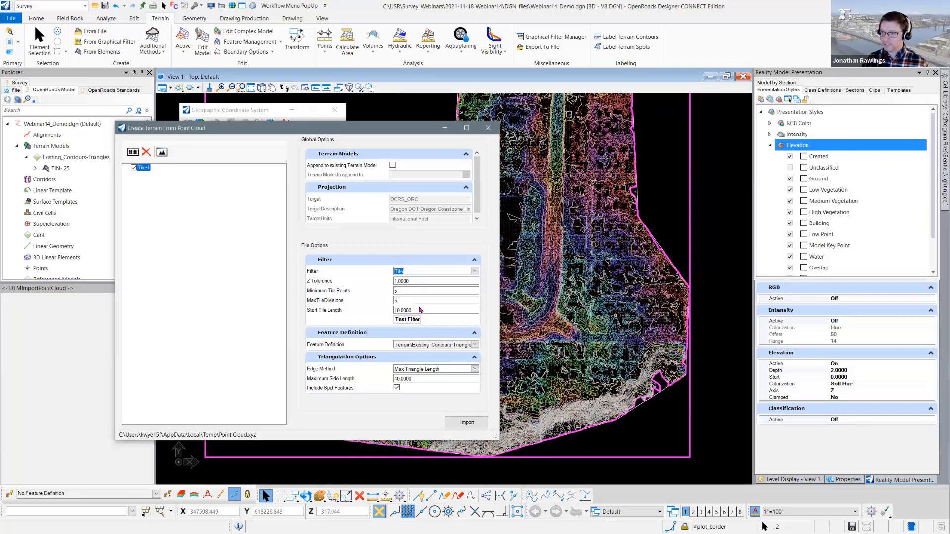
- Try a start tile length of 15 for the Tile filter and test the point reduction
click(419, 310)
double_click(419, 309)
text(1)
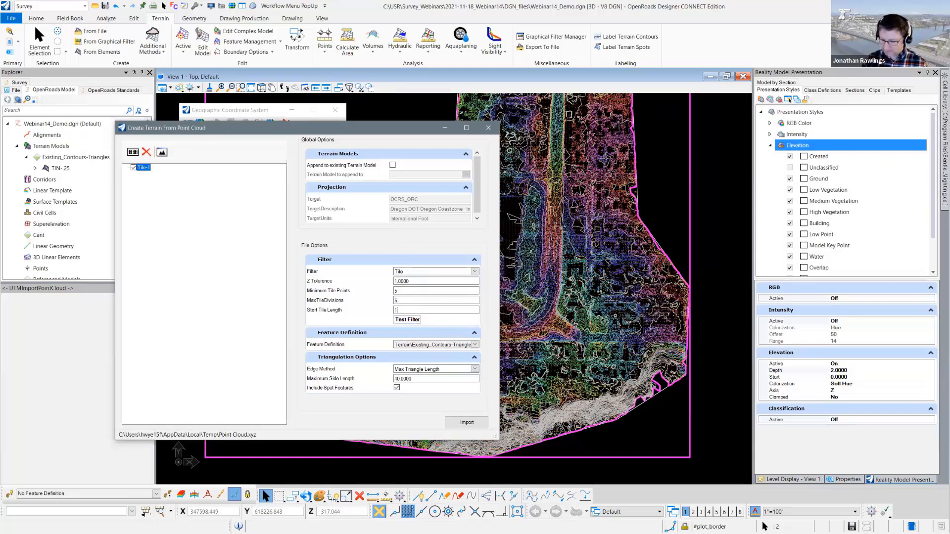
text(5)
click(407, 319)
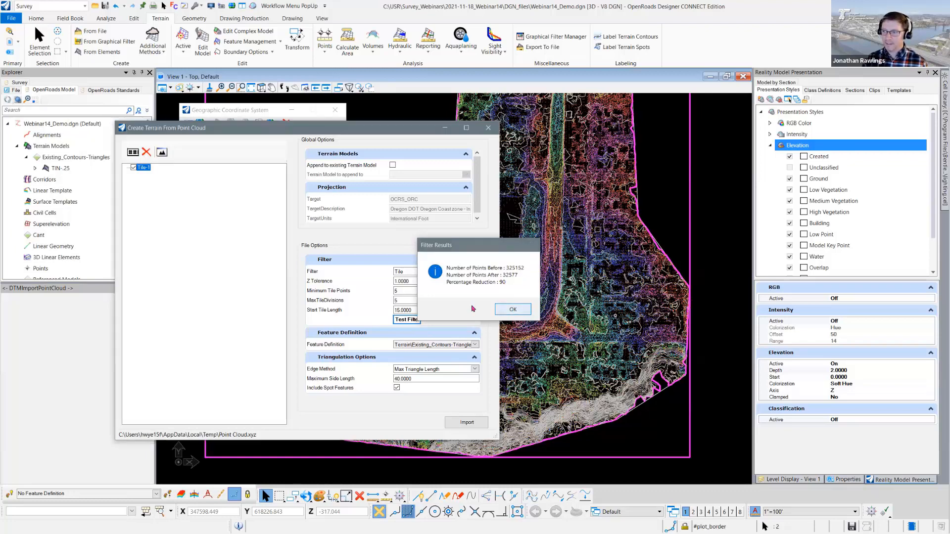
click(512, 309)
- Set the start tile length to 10, test the filter again and import the Tile-1 terrain
double_click(418, 310)
text(10)
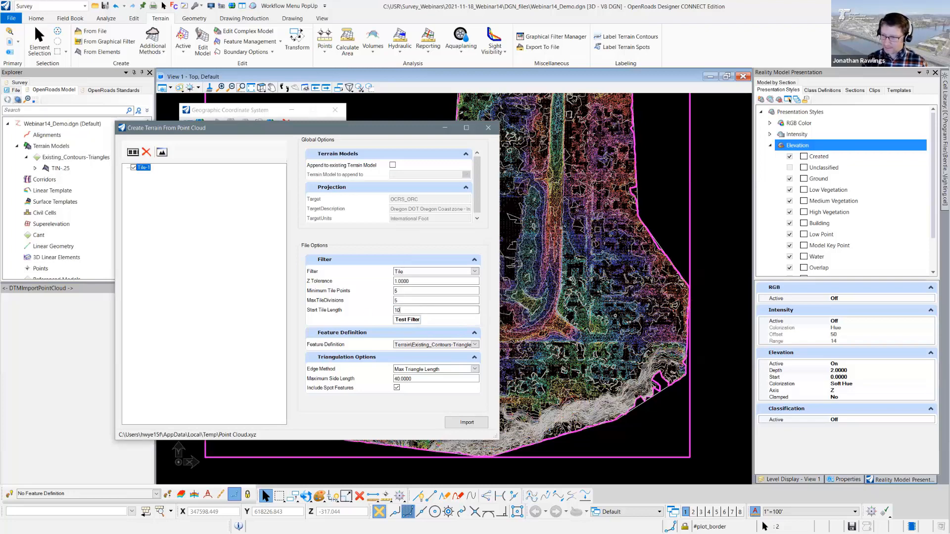
click(407, 320)
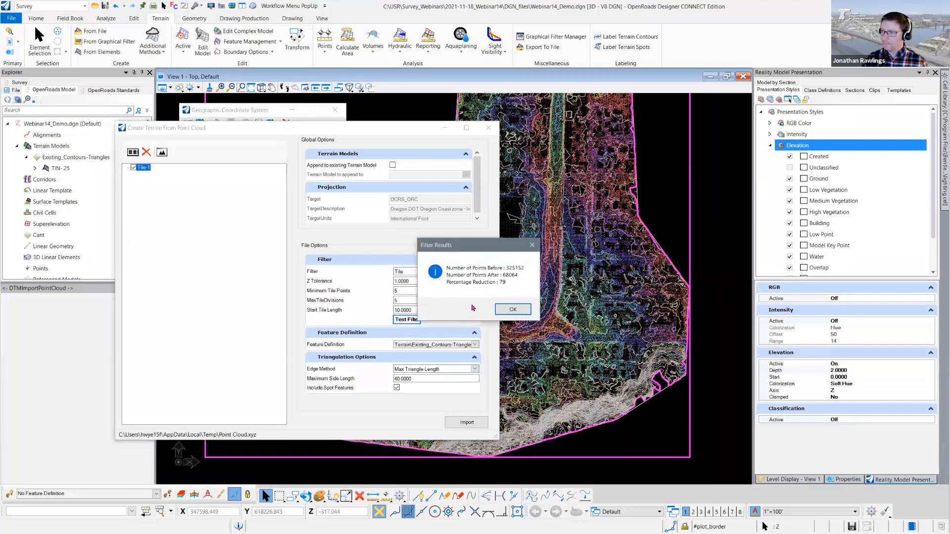
click(510, 309)
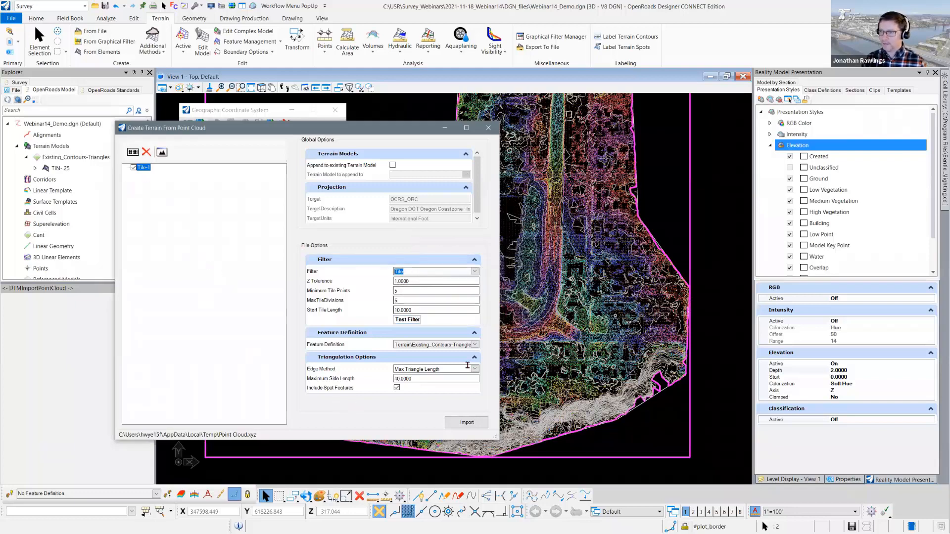
click(468, 422)
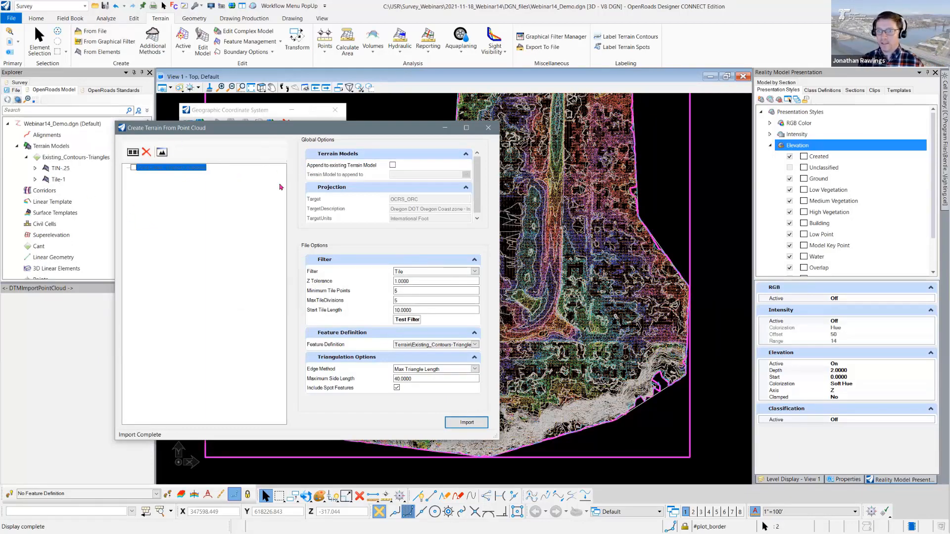
- Remove the imported point cloud entry from the list and close the Create Terrain From Point Cloud window
click(211, 210)
click(158, 170)
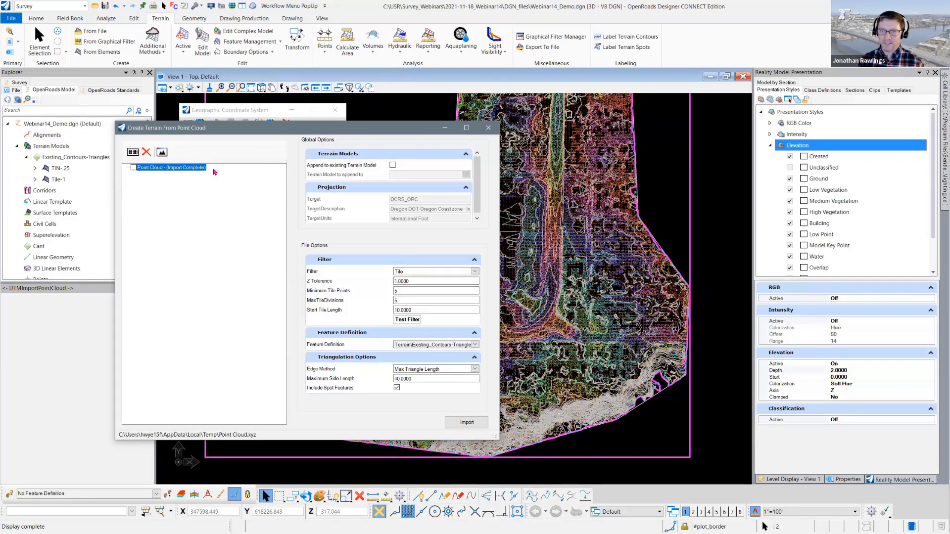
click(146, 155)
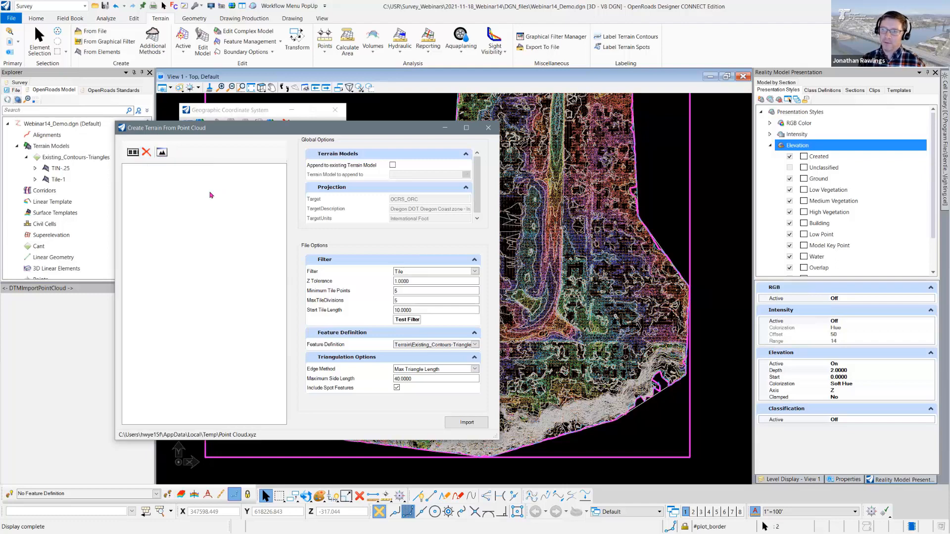
click(489, 128)
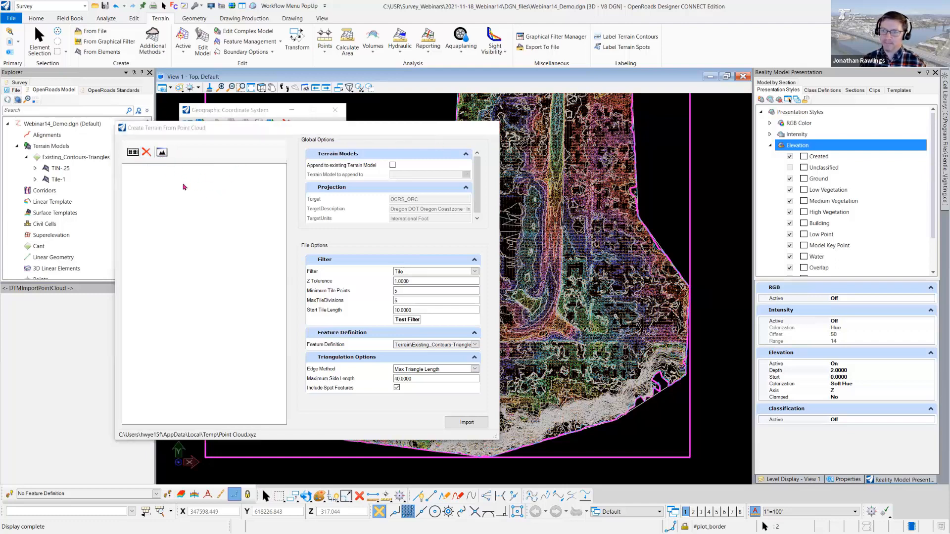
- Select the Tile-1 terrain in the model tree and examine its properties, including its level
double_click(67, 180)
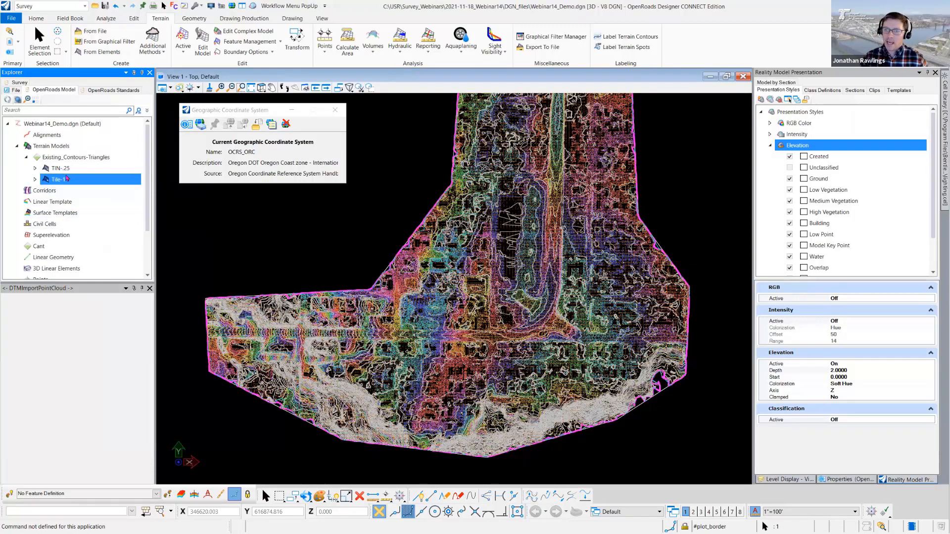
click(795, 480)
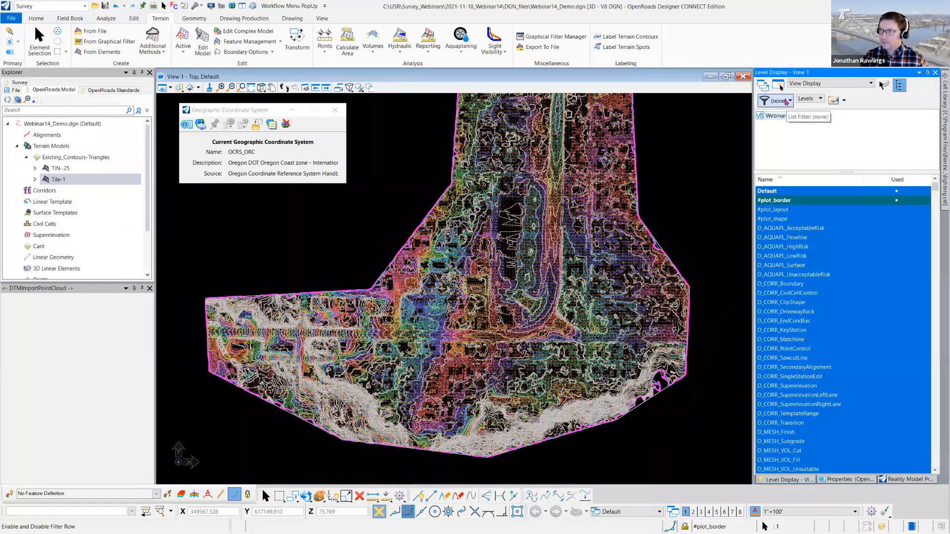
click(843, 478)
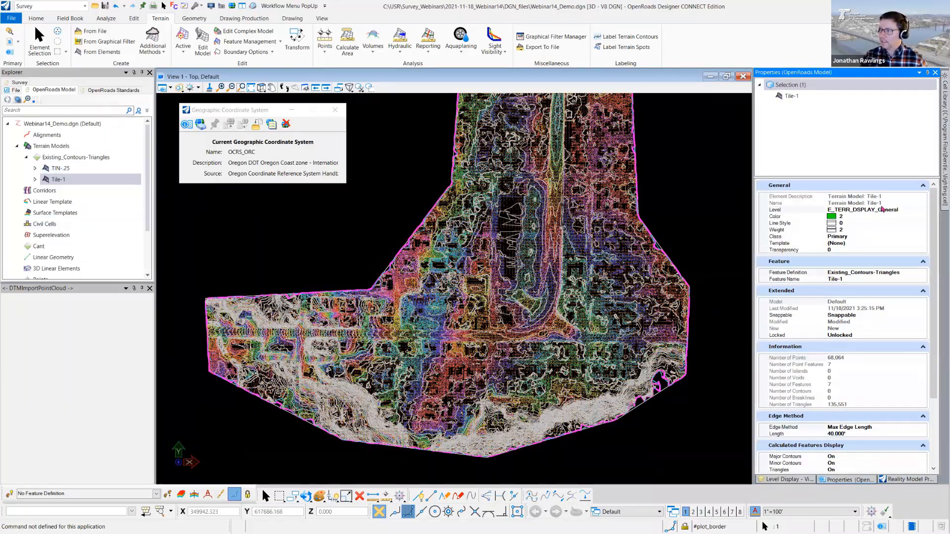
- Select the TIN-.25 terrain and change its level to D_AQUAPL_AcceptableRisk
click(70, 169)
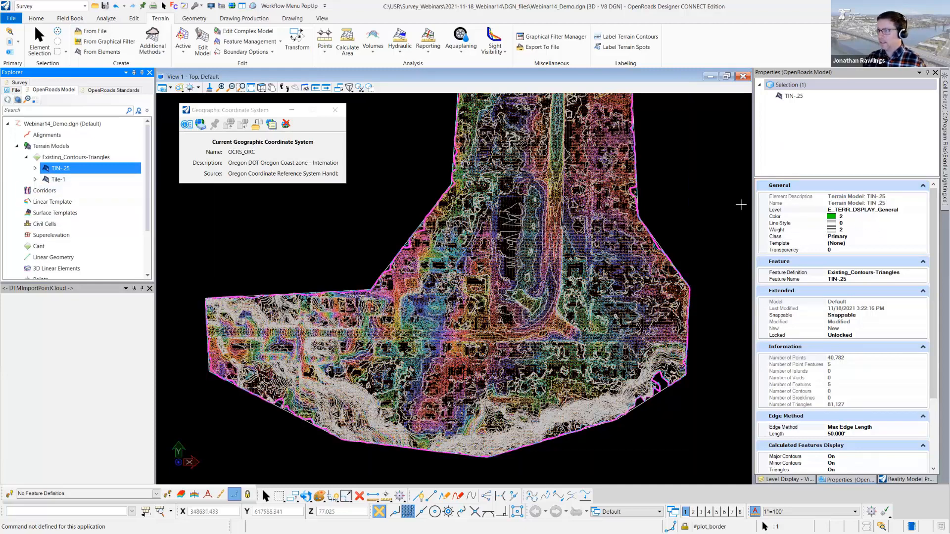
click(874, 212)
click(924, 209)
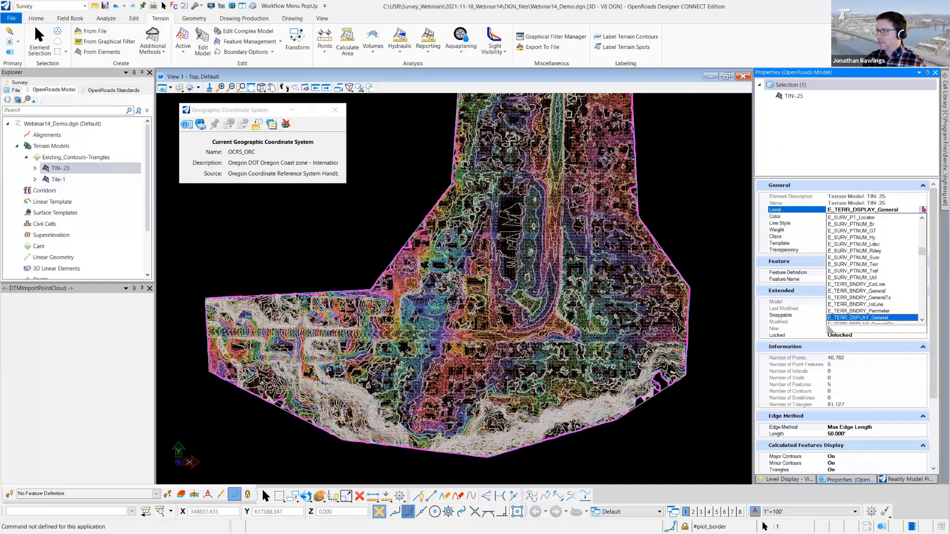
drag(923, 253, 922, 219)
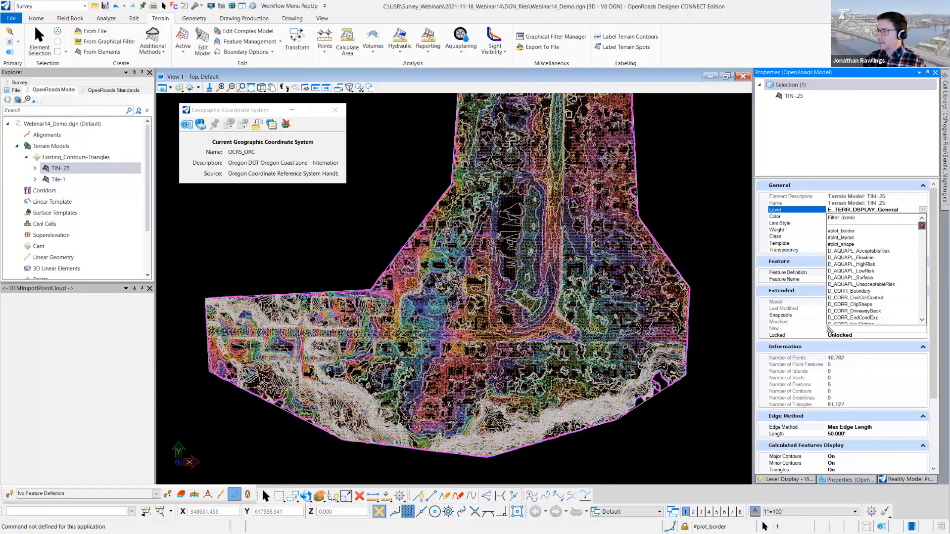
click(843, 252)
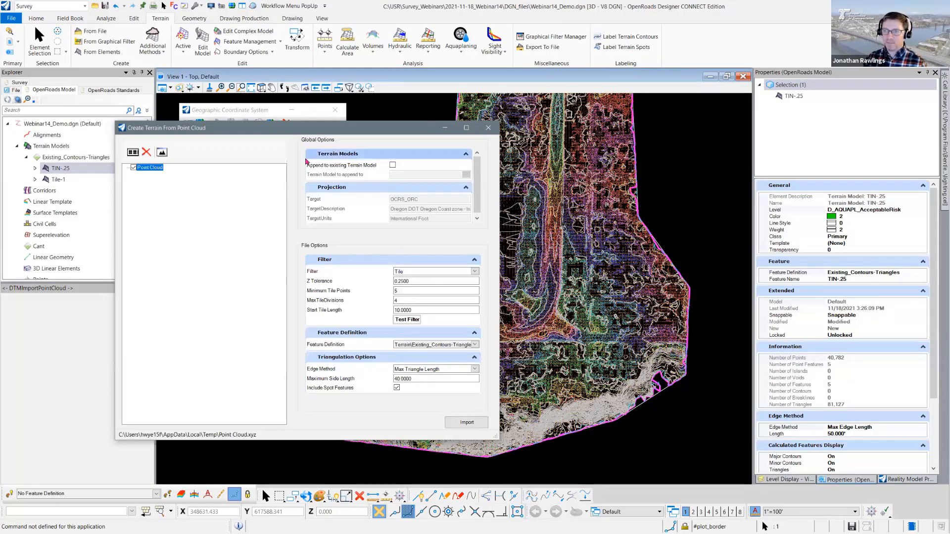
- Delete the point cloud entry from the reopened Create Terrain From Point Cloud window and close the window
click(146, 152)
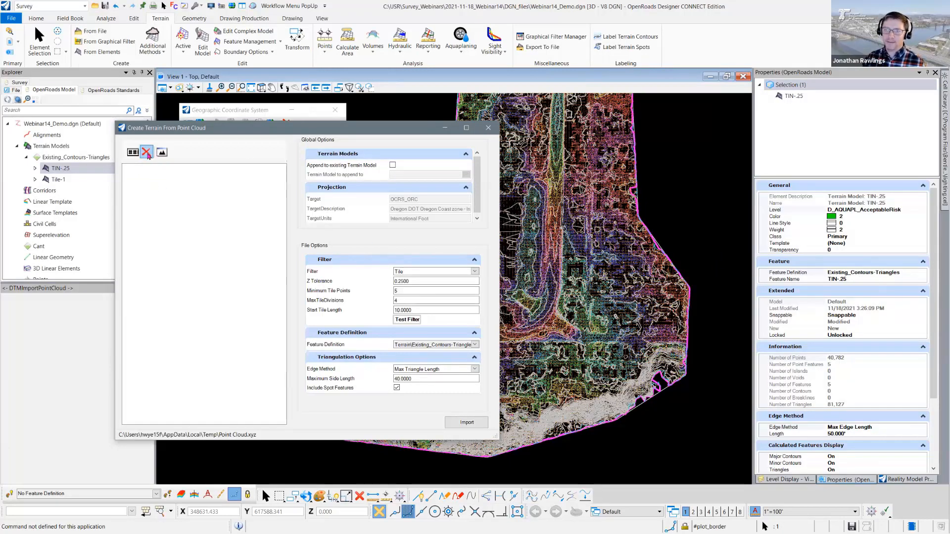
click(489, 127)
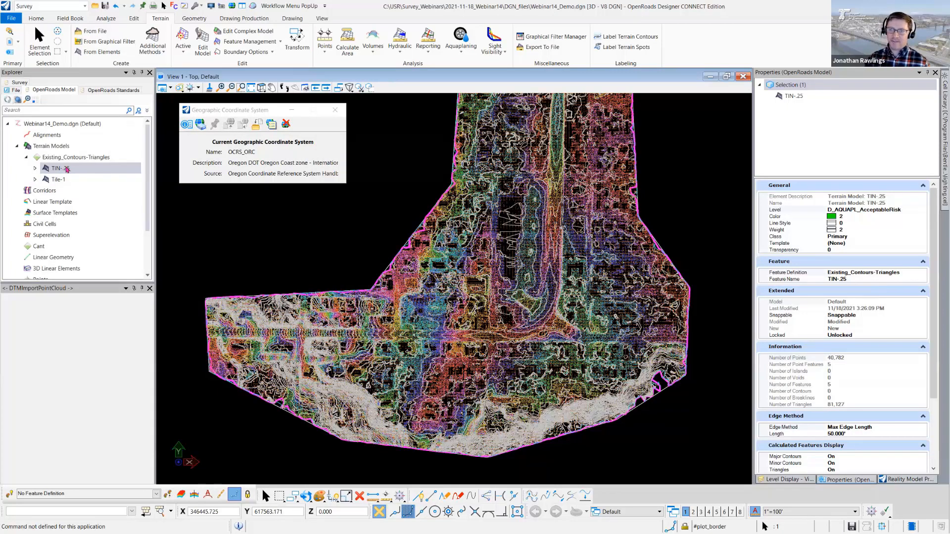
- Filter the level list to used levels and turn off D_AQUAPL_AcceptableRisk, clearing and closing the reopened Create Terrain From Point Cloud window
click(782, 480)
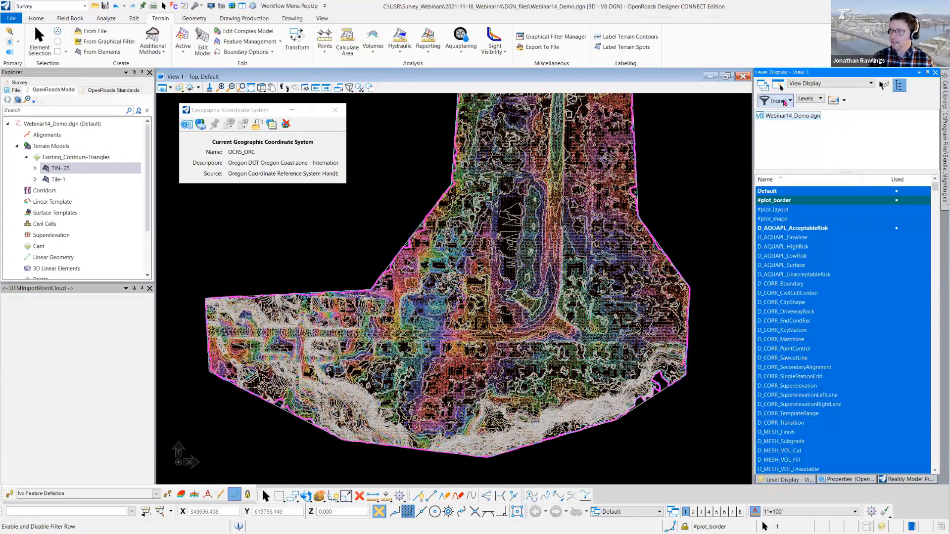
click(777, 100)
click(786, 208)
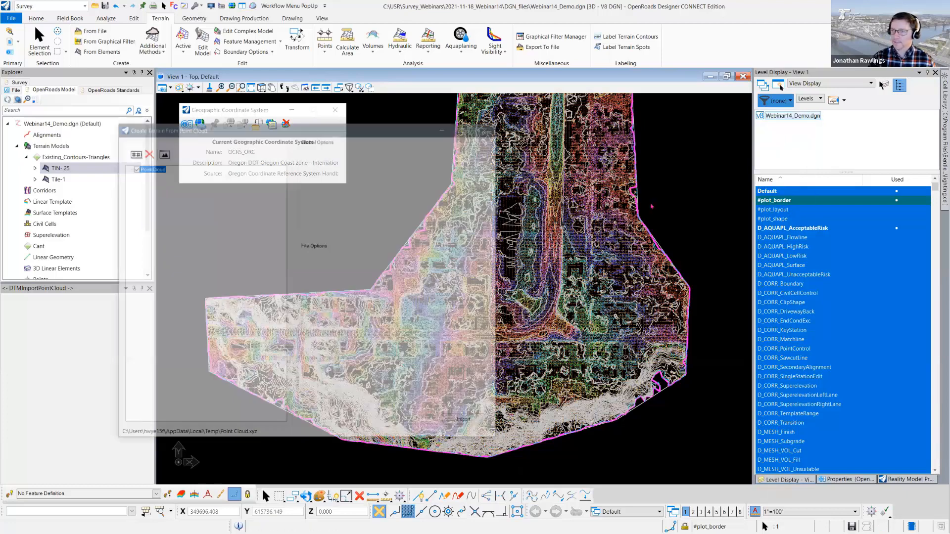
click(147, 152)
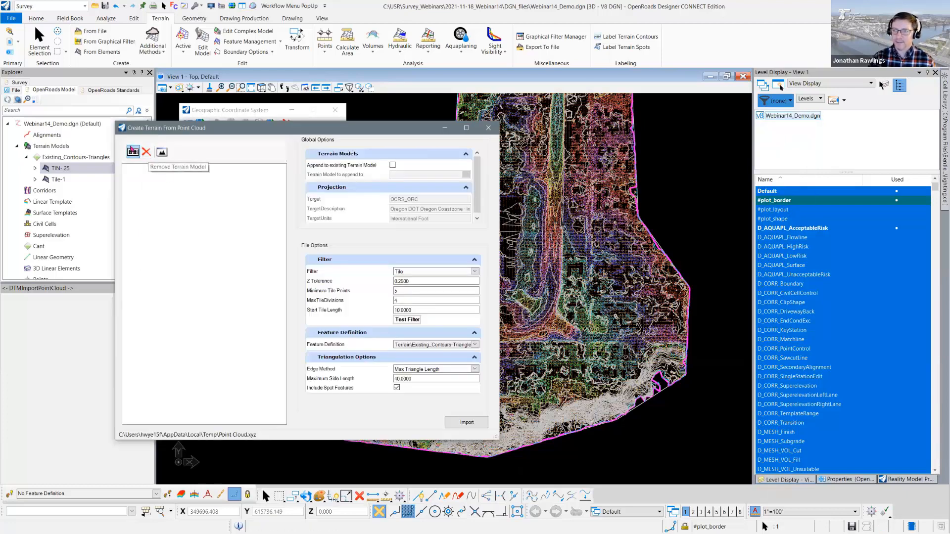
click(489, 127)
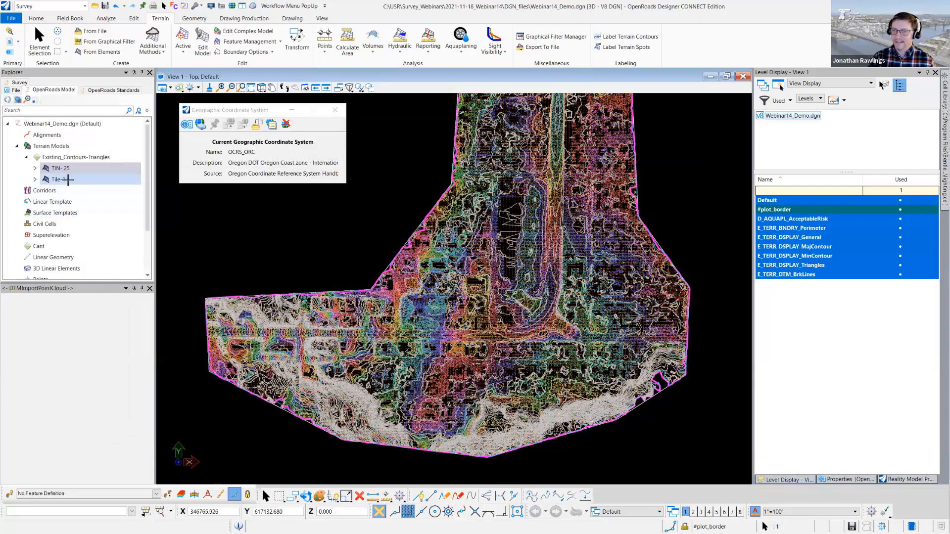
click(814, 222)
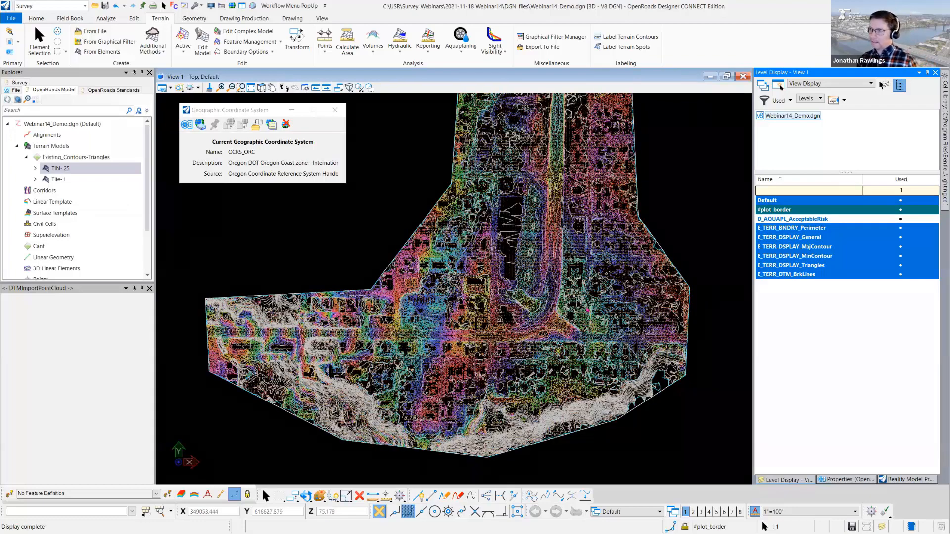
- Examine the contours and triangles of the Tile-1 terrain up close and across the whole site
middle_drag(585, 306, 580, 304)
middle_drag(527, 351, 527, 345)
scroll(526, 343, up, 1)
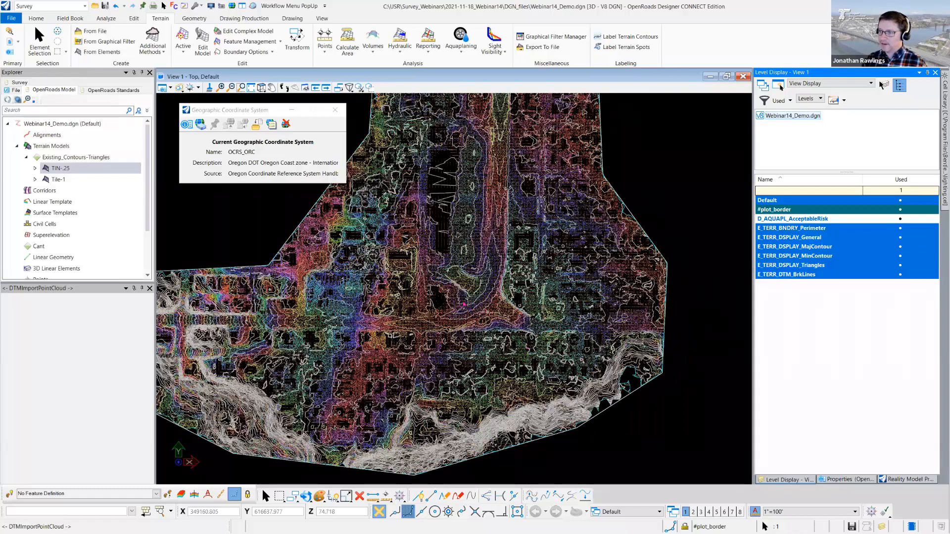
scroll(502, 258, up, 2)
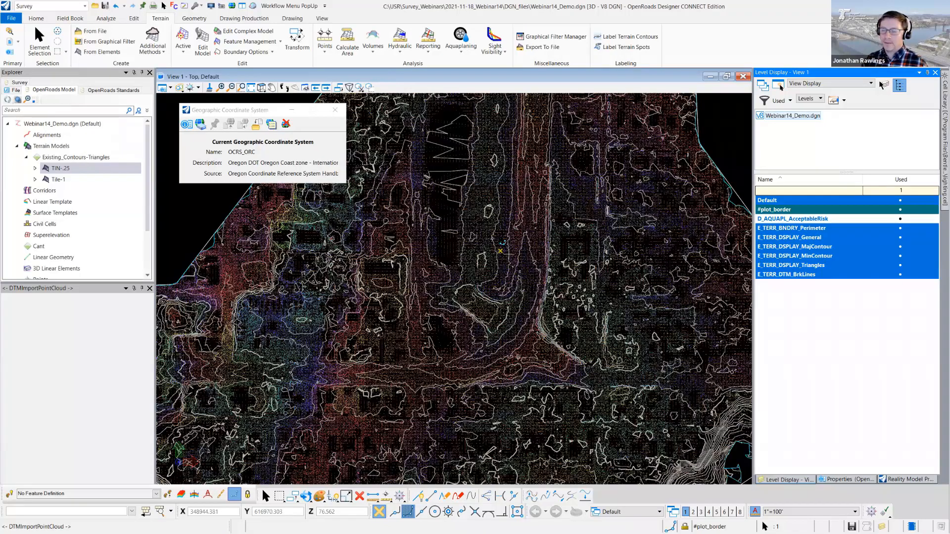
middle_drag(501, 251, 502, 255)
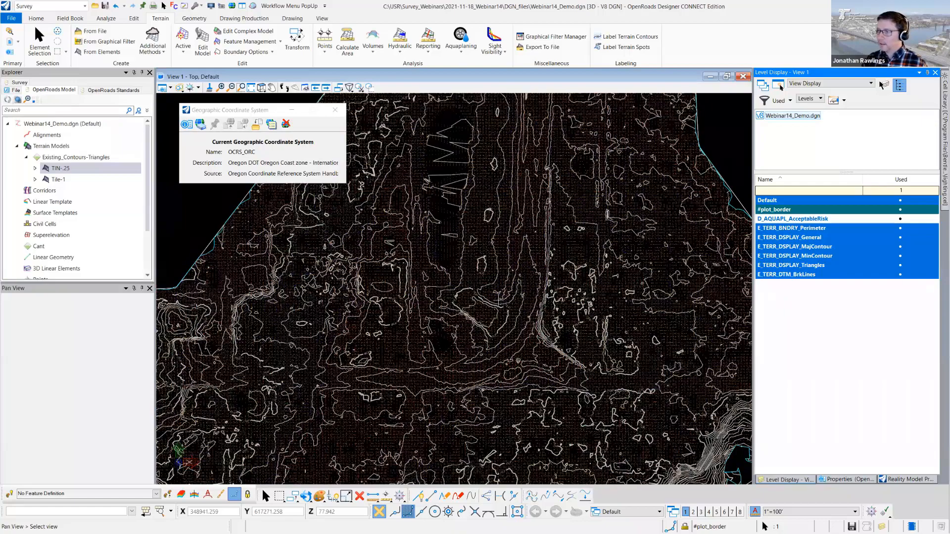
middle_drag(498, 298, 481, 375)
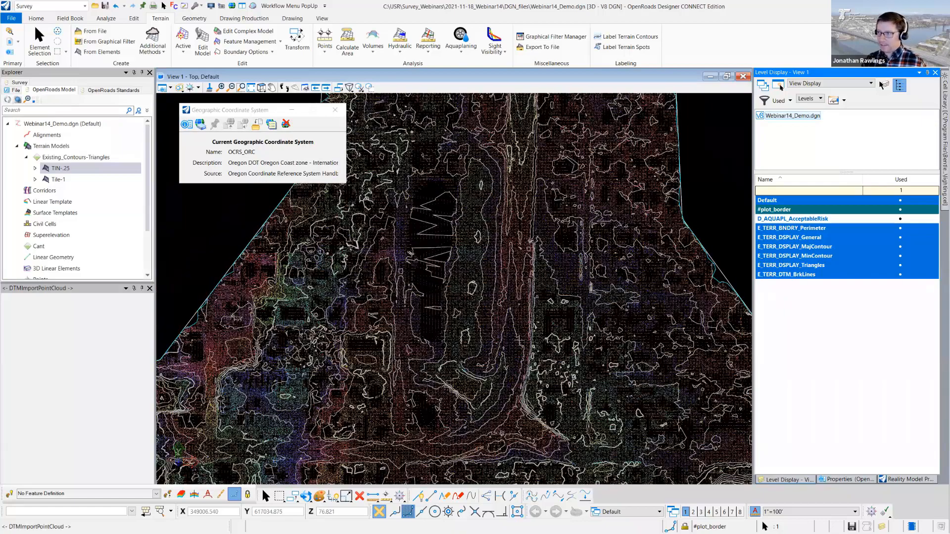
scroll(469, 297, down, 1)
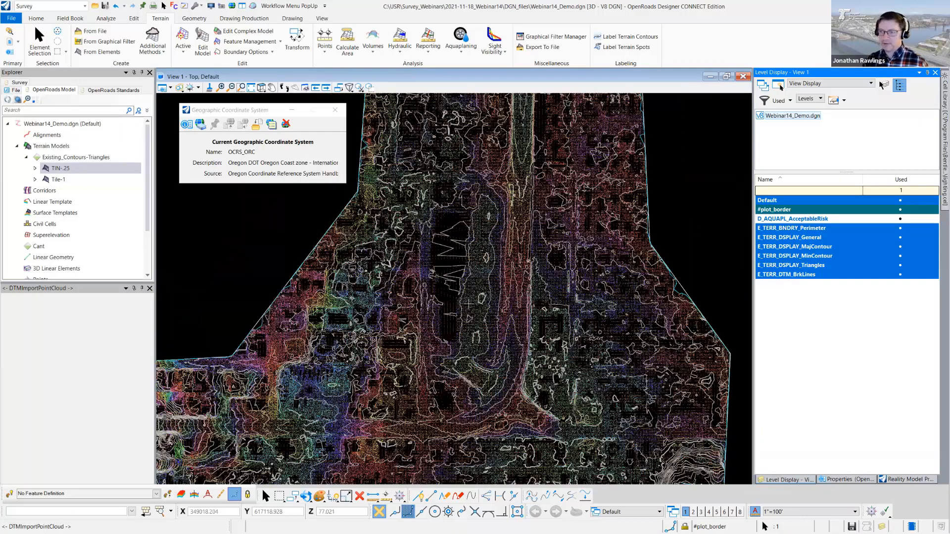
scroll(318, 414, down, 1)
middle_drag(480, 333, 520, 325)
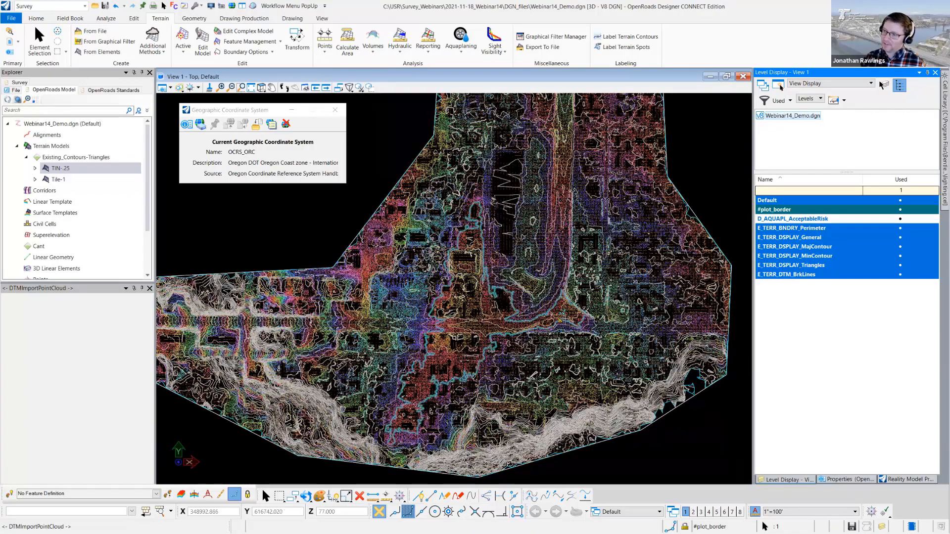
scroll(549, 312, up, 1)
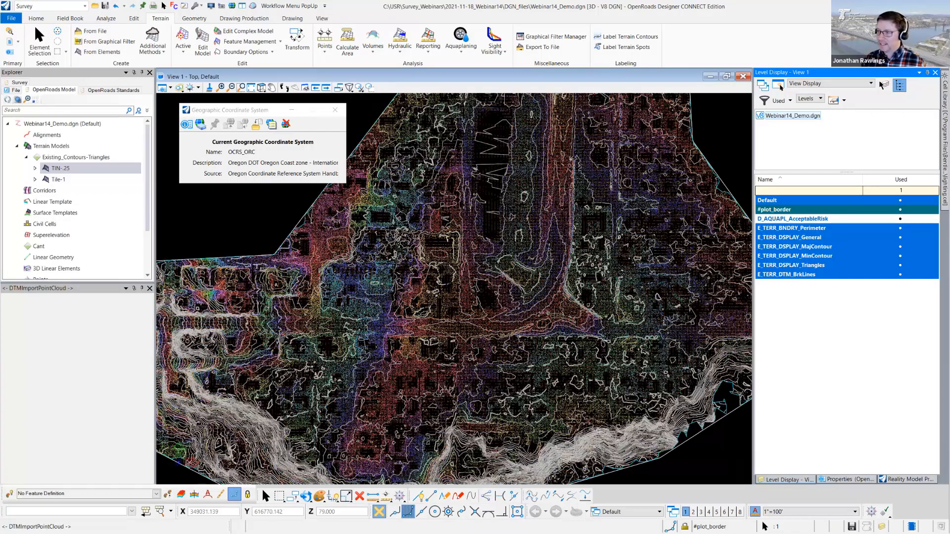
scroll(514, 365, up, 3)
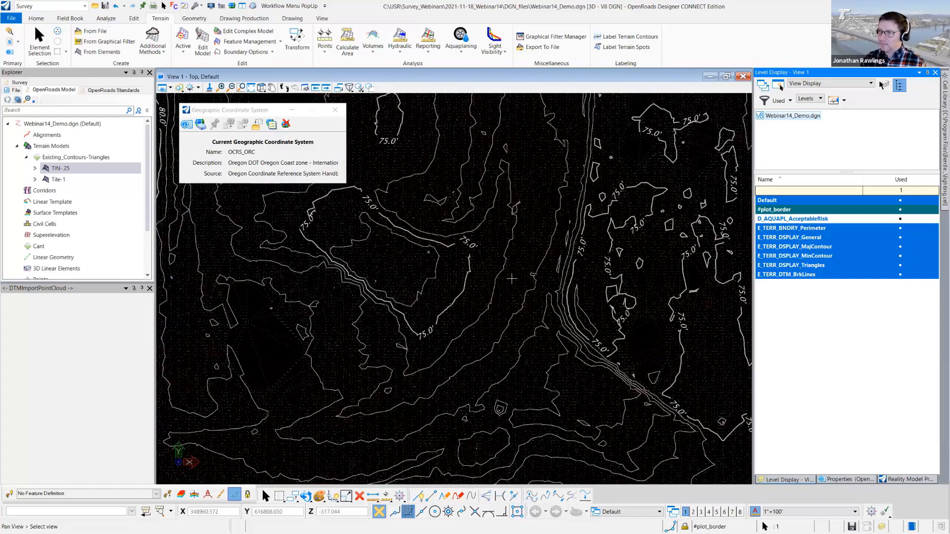
scroll(485, 378, down, 3)
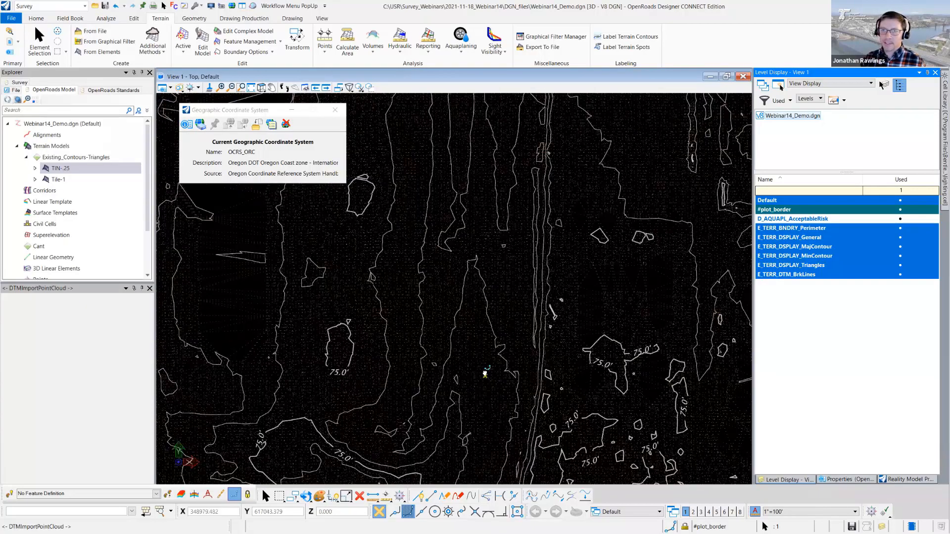
scroll(494, 376, down, 3)
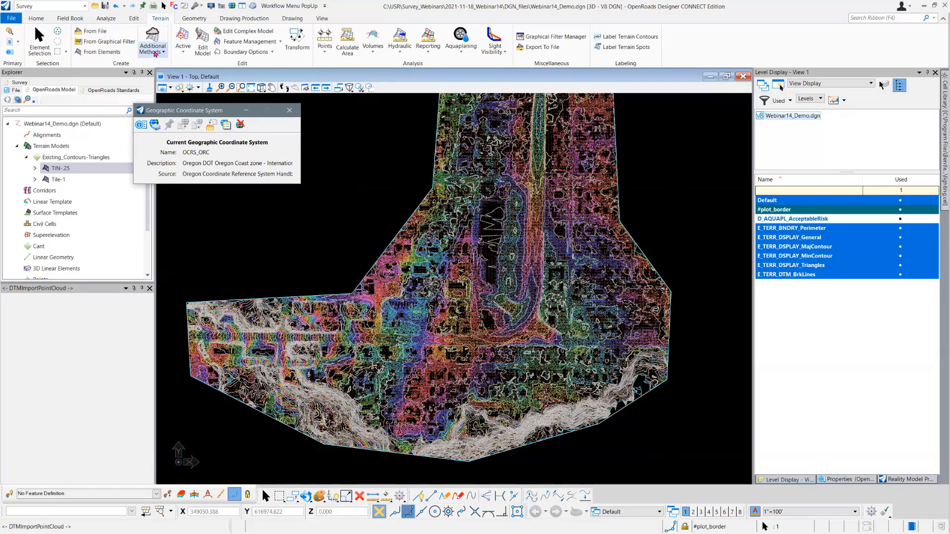
click(154, 51)
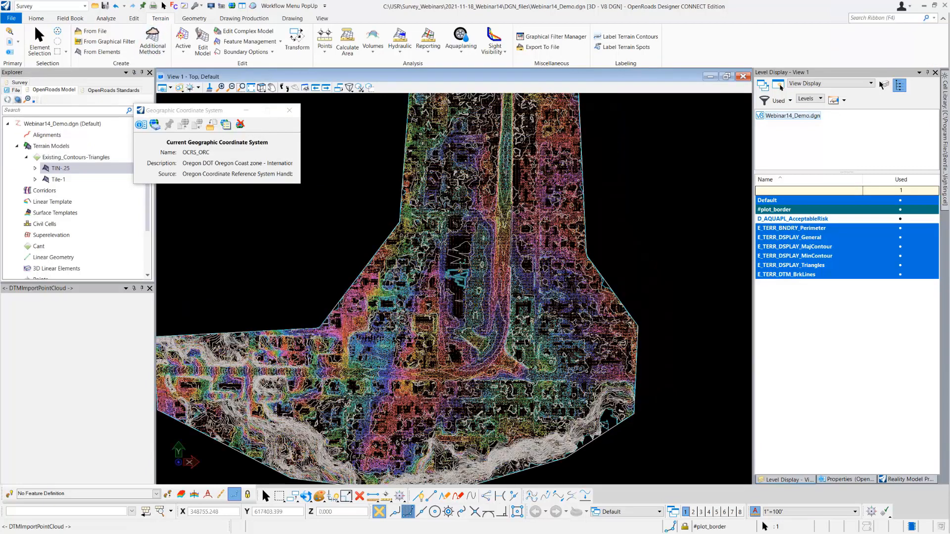
scroll(463, 270, up, 1)
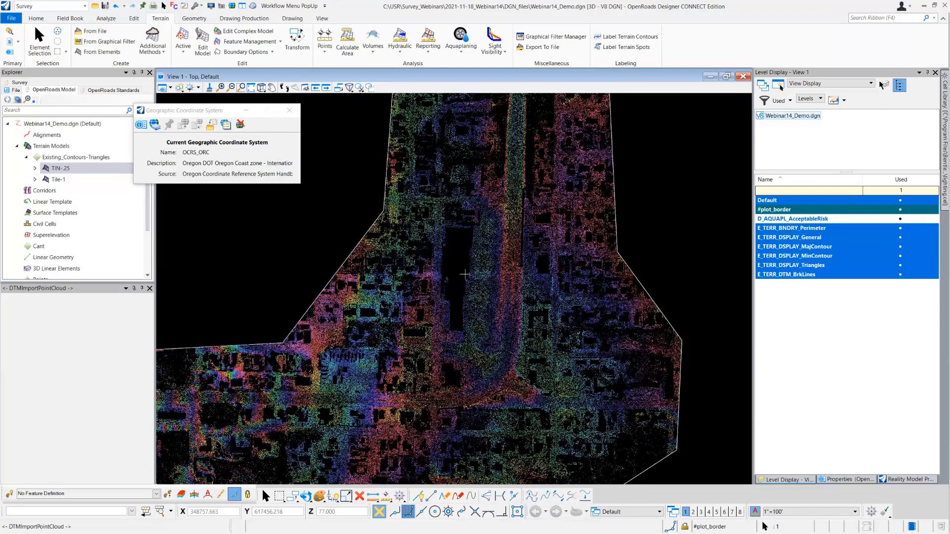
scroll(465, 299, up, 1)
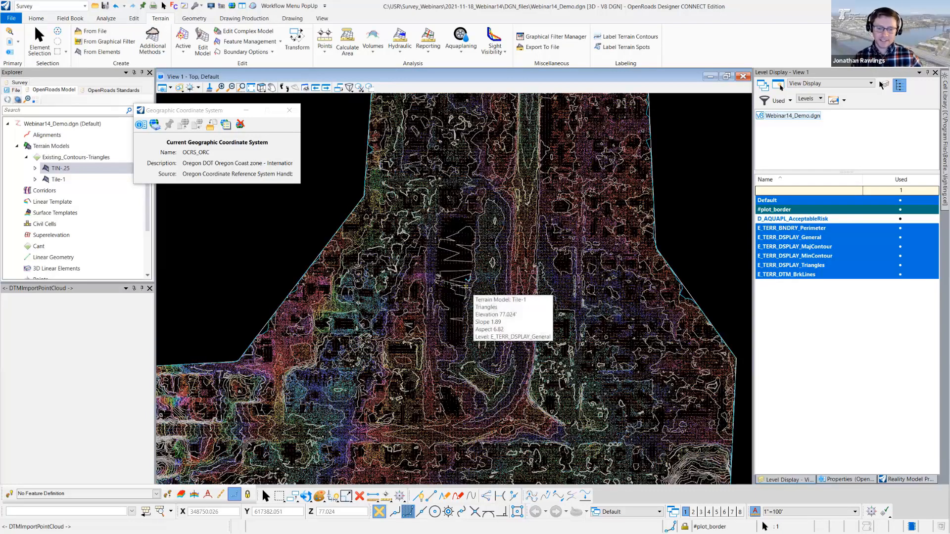
- Highlight the Tile-1 terrain to compare its outer edge, and select the surrounding shape on level #plot_border
click(64, 180)
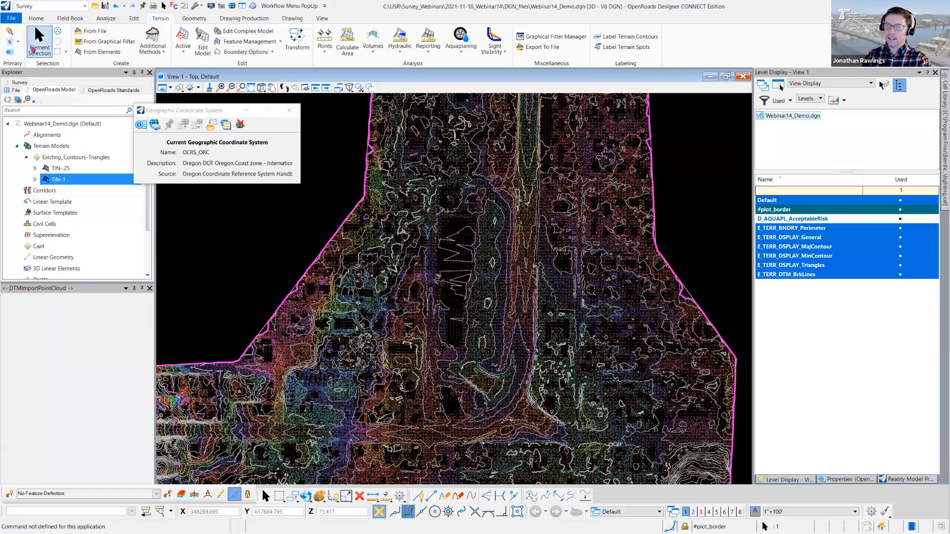
click(39, 50)
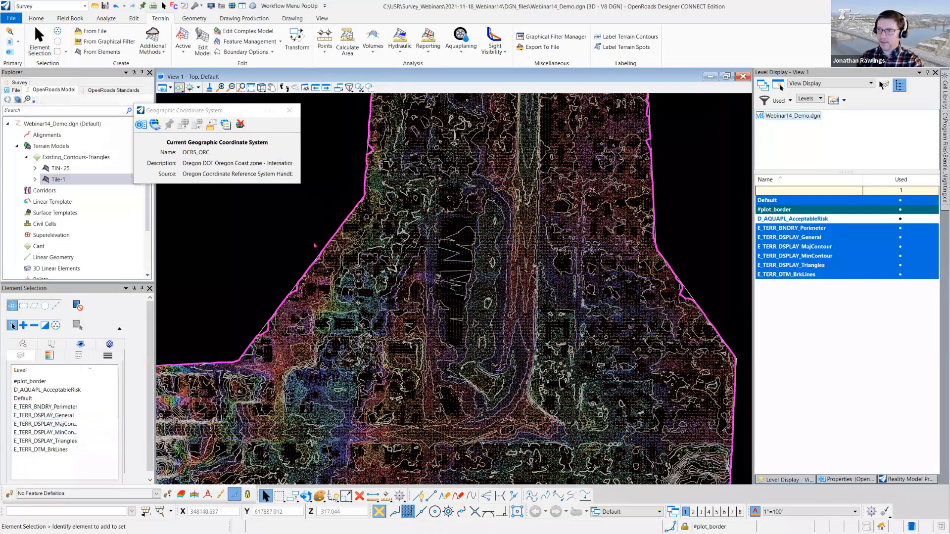
click(337, 166)
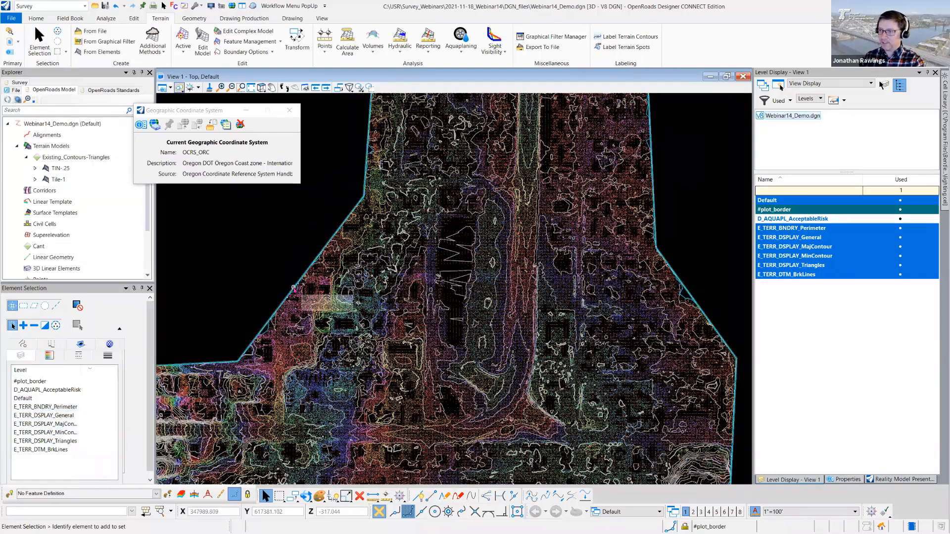
click(294, 290)
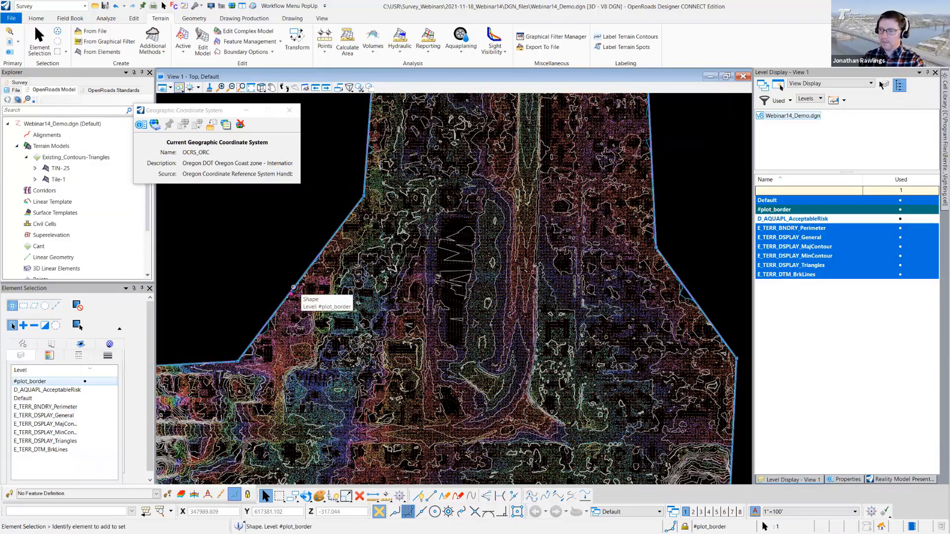
scroll(294, 287, down, 3)
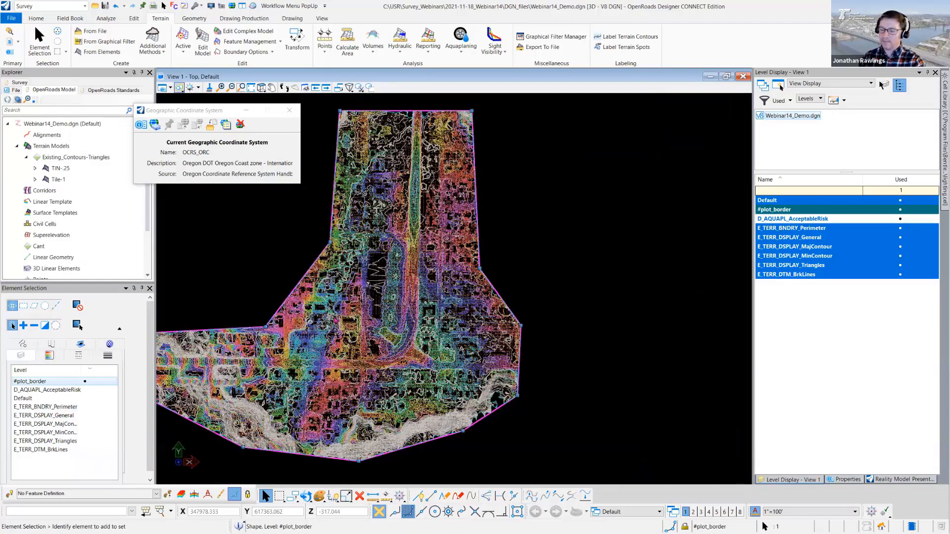
scroll(336, 320, down, 2)
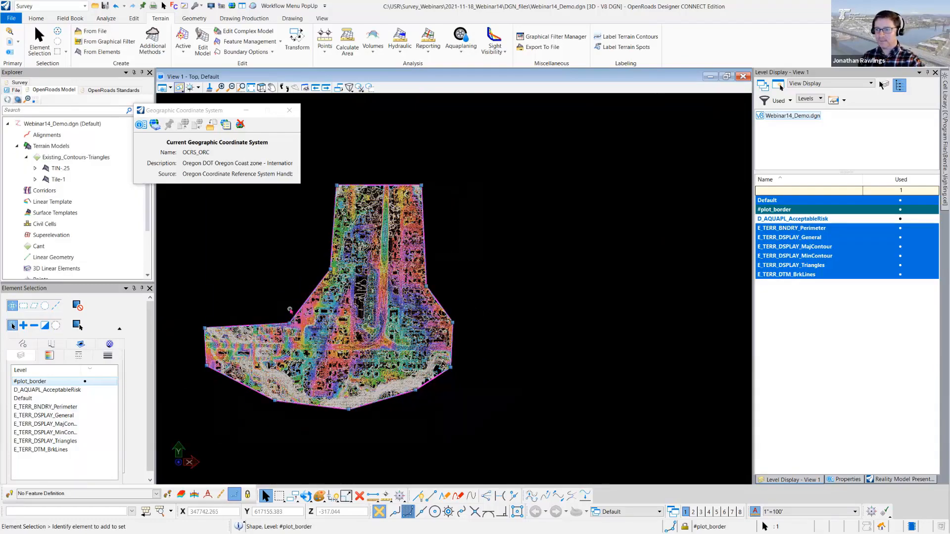
scroll(290, 310, up, 4)
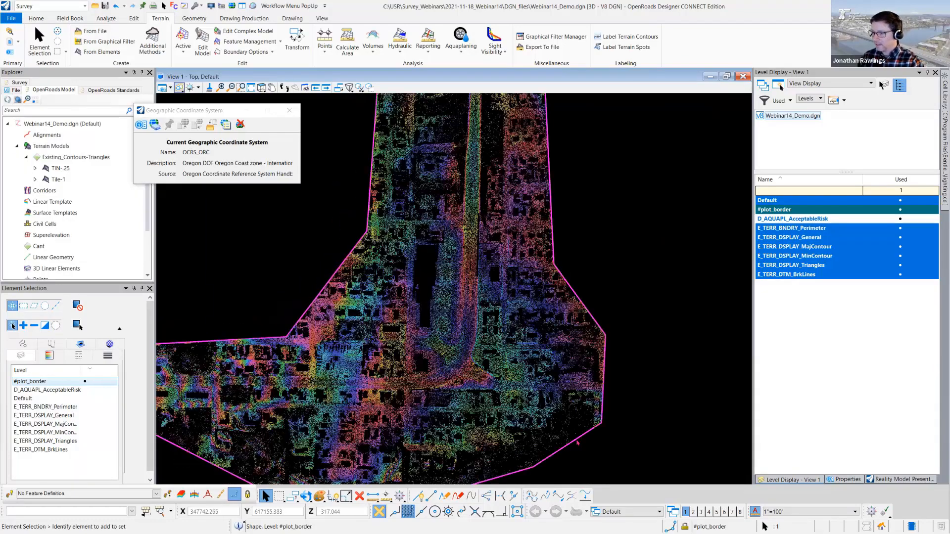
scroll(581, 436, up, 2)
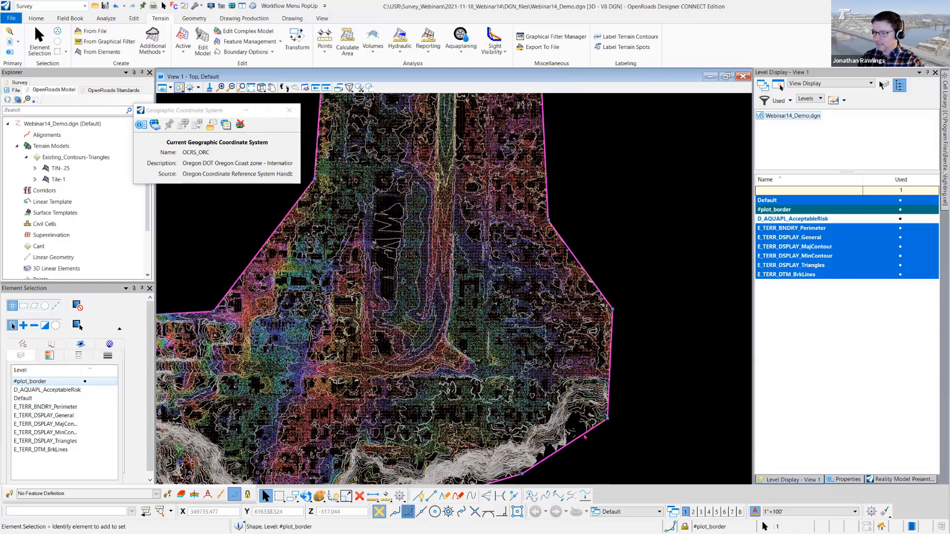
scroll(494, 256, down, 2)
middle_drag(494, 255, 578, 433)
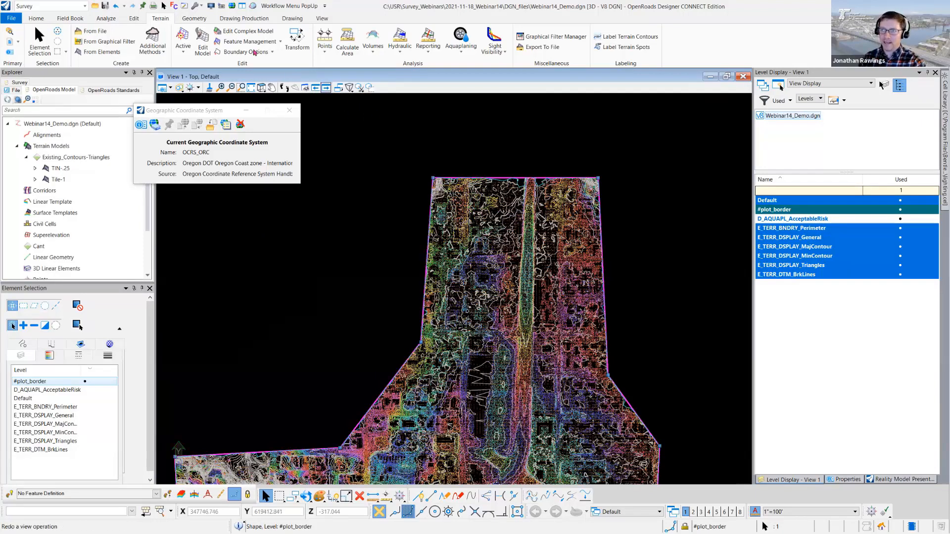
- Add the selected #plot_border shape to the Tile-1 terrain as a Drape Boundary feature
click(280, 43)
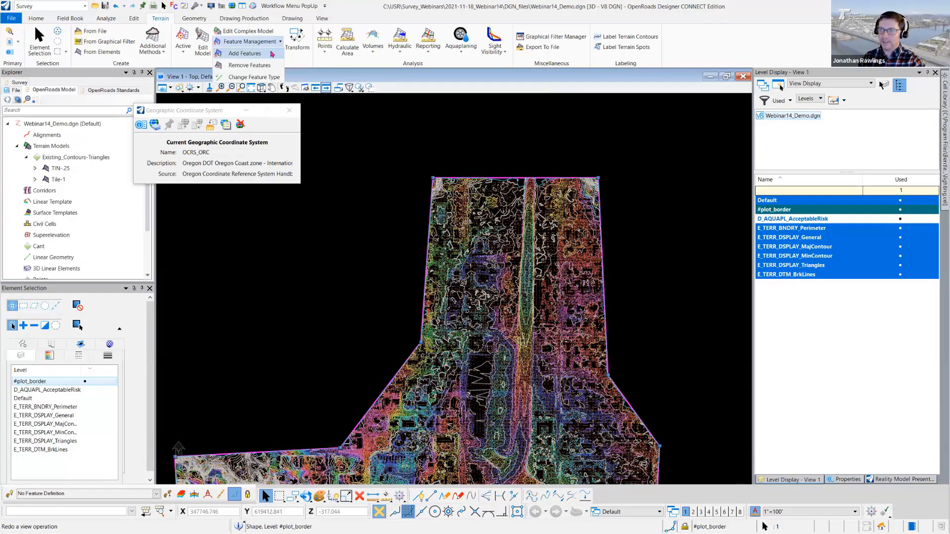
click(270, 54)
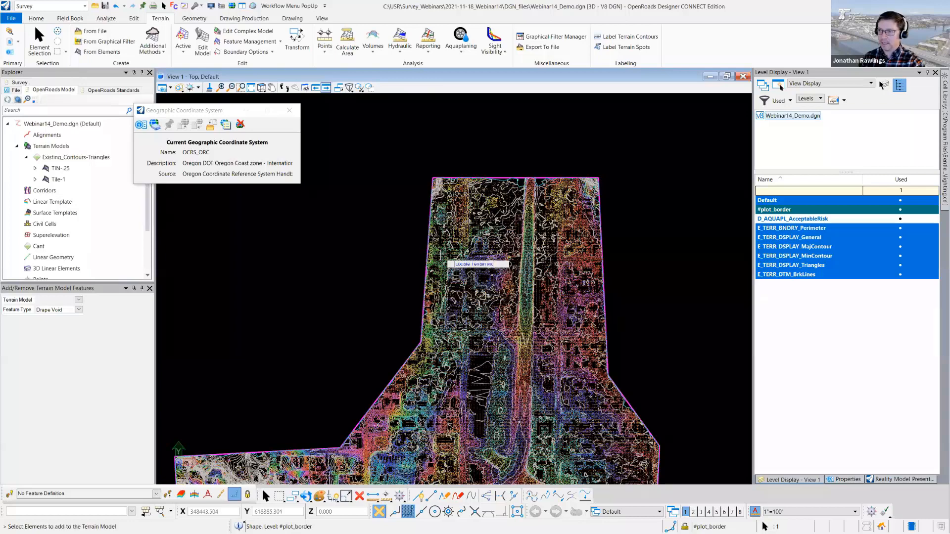
click(440, 254)
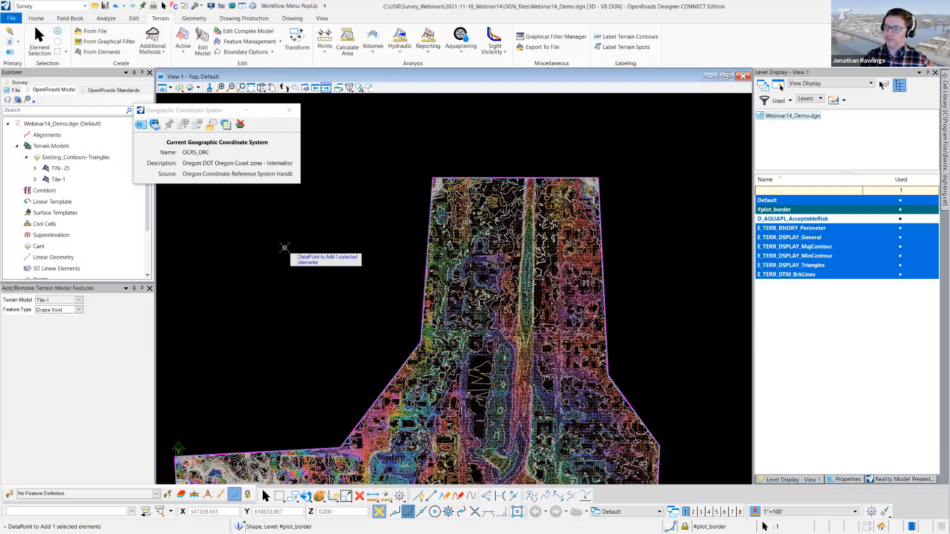
click(284, 247)
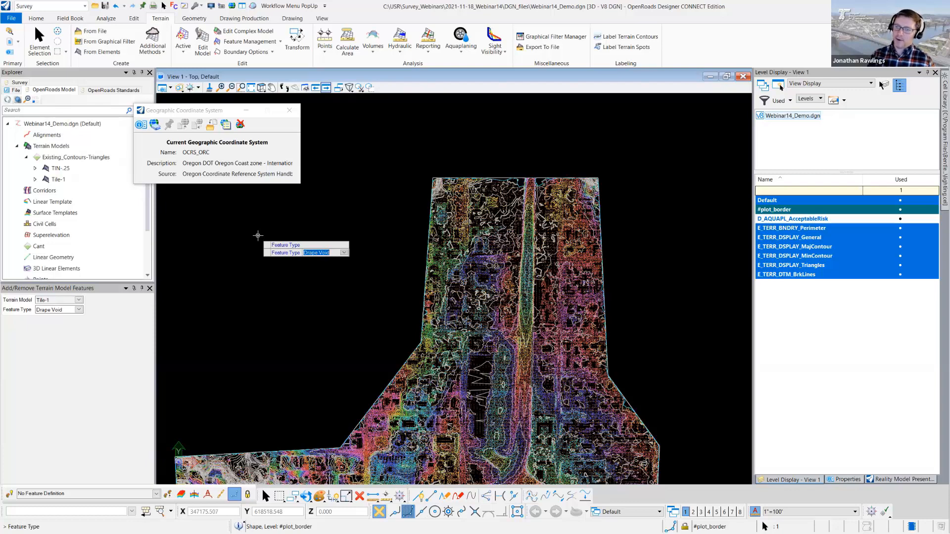
key(Up)
key(Up)
key(Up)
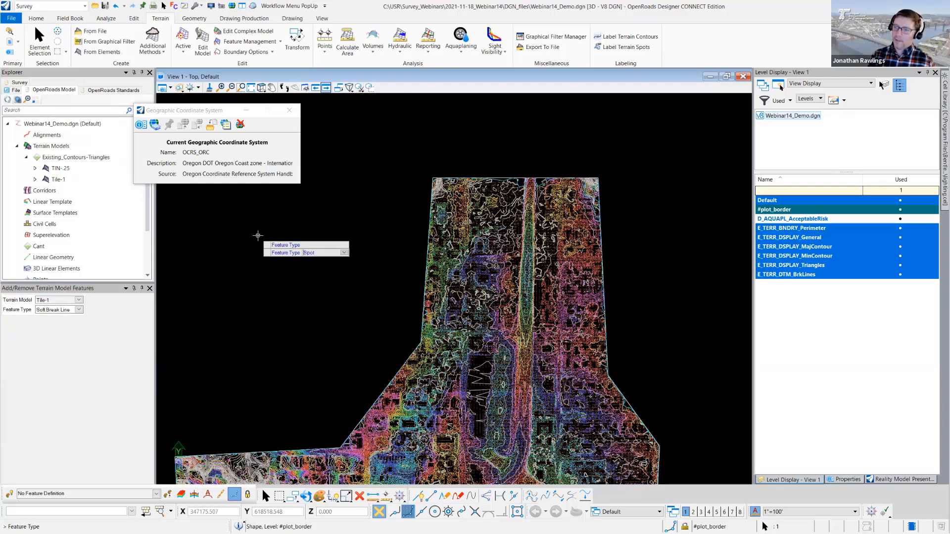
key(Up)
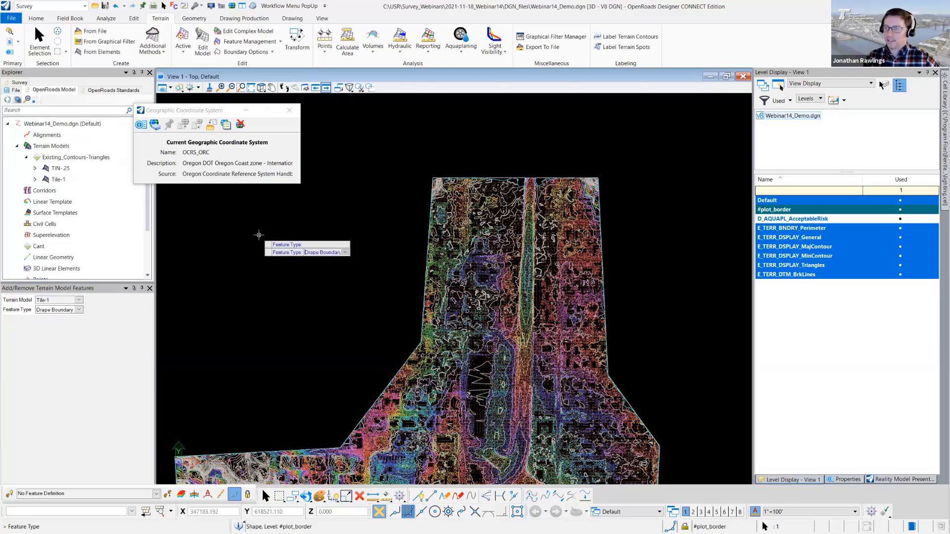
click(259, 236)
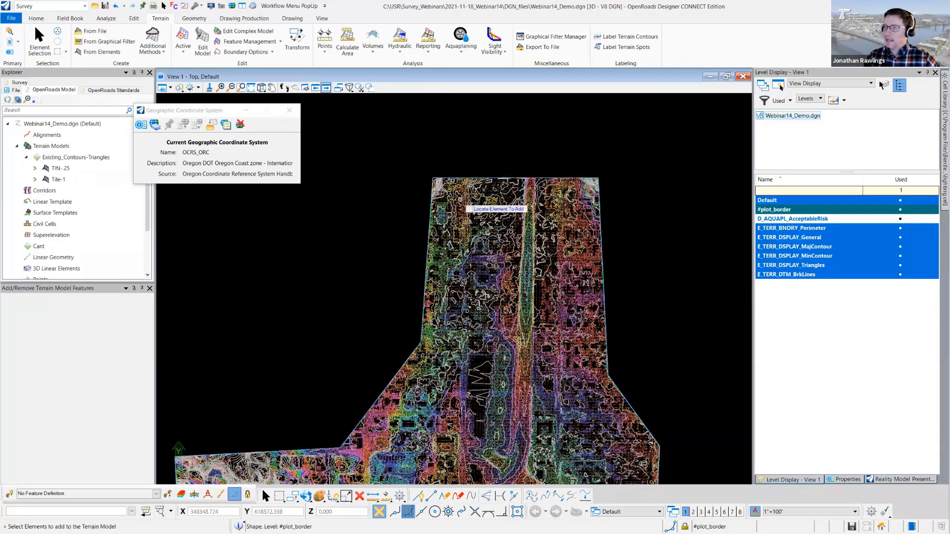
middle_drag(488, 309, 380, 201)
click(39, 33)
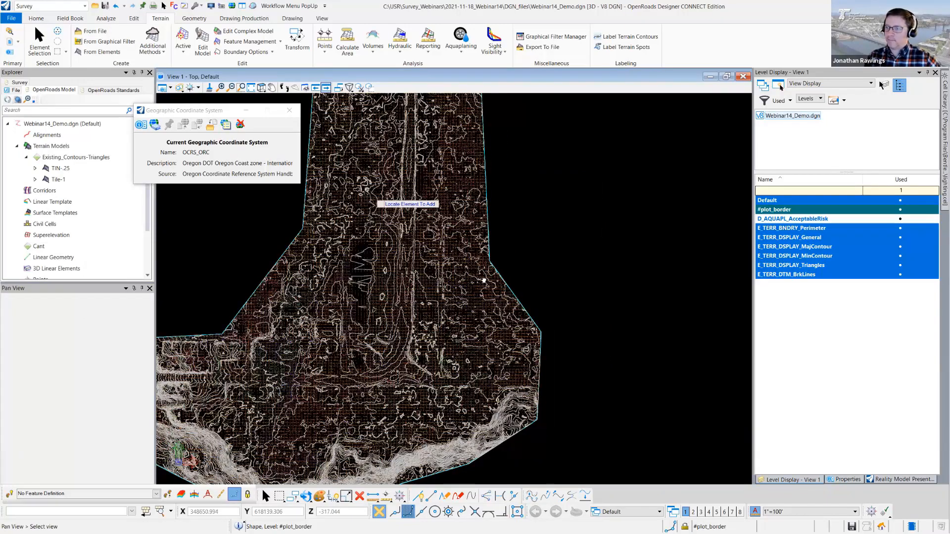
- Examine the bounded Tile-1 terrain's edges against the plot border in plan and in a tilted 3D view, then restore the top view
middle_drag(548, 285, 679, 220)
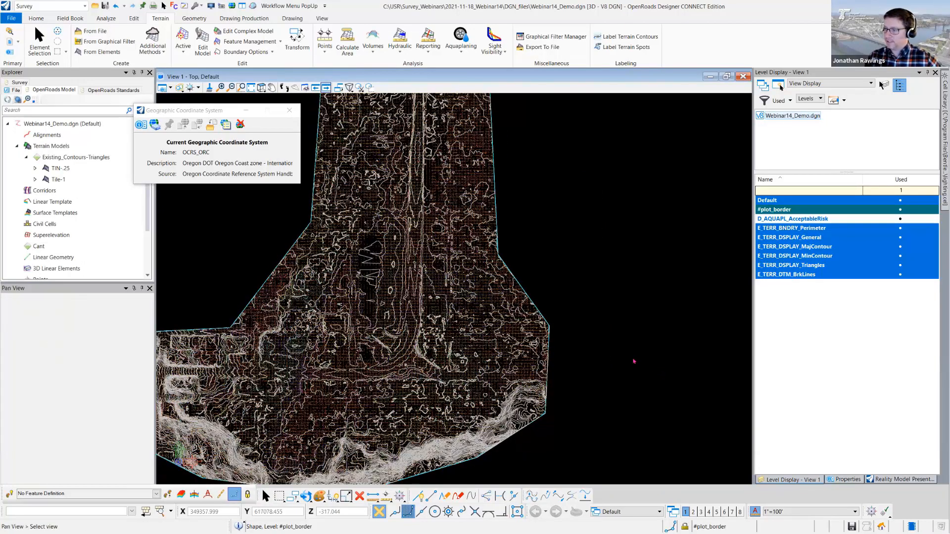
scroll(657, 371, up, 3)
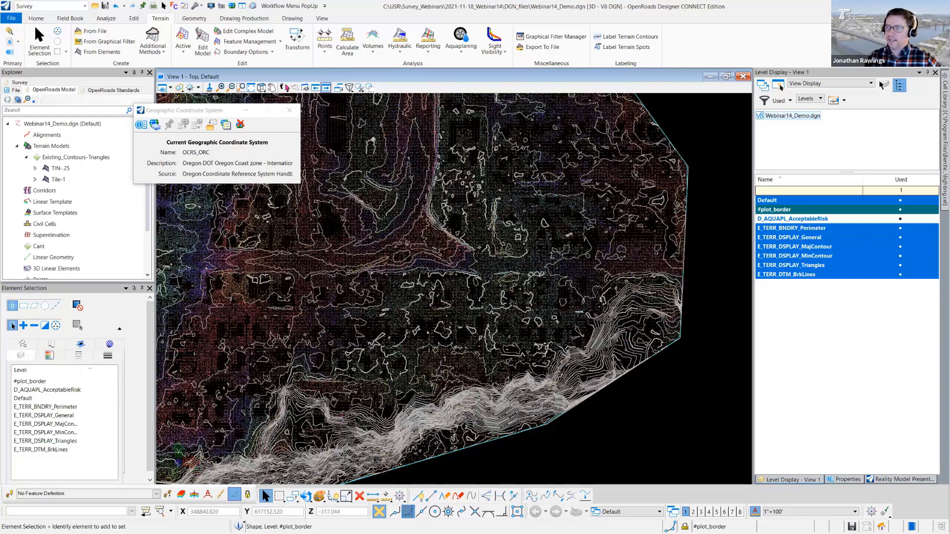
click(266, 90)
click(275, 98)
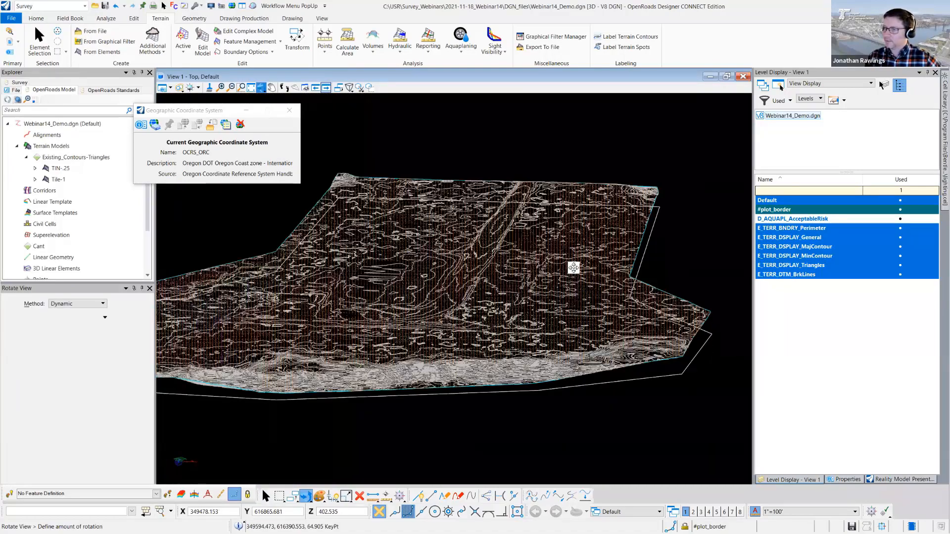
click(453, 285)
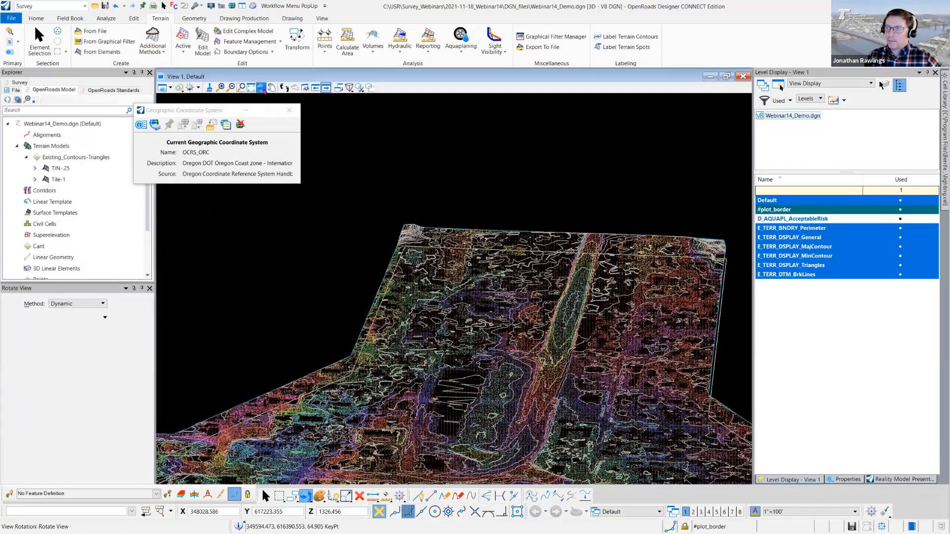
click(262, 88)
click(287, 110)
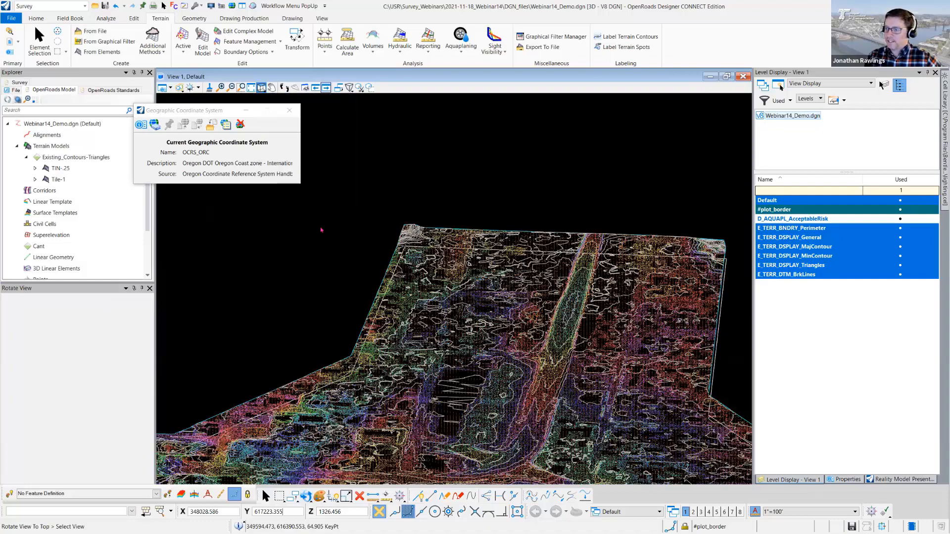
click(478, 298)
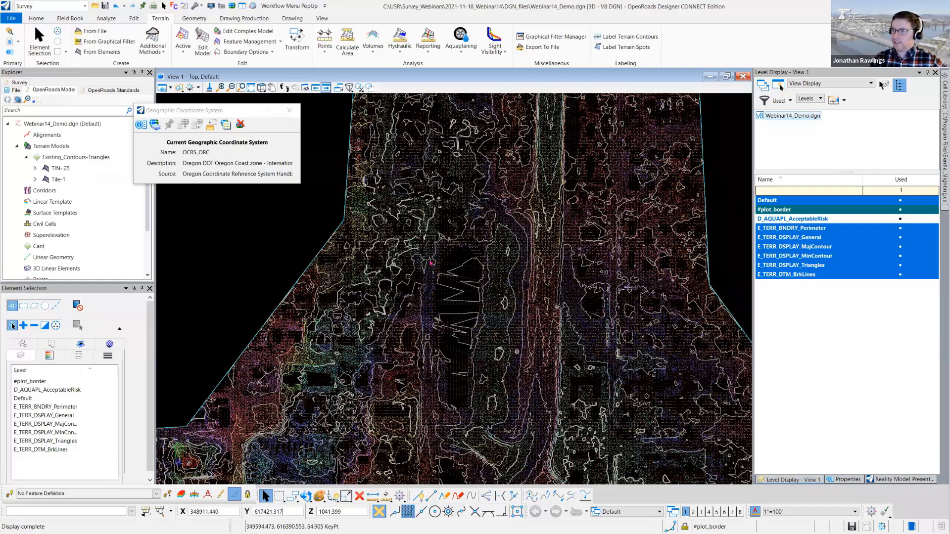
middle_drag(511, 250, 505, 246)
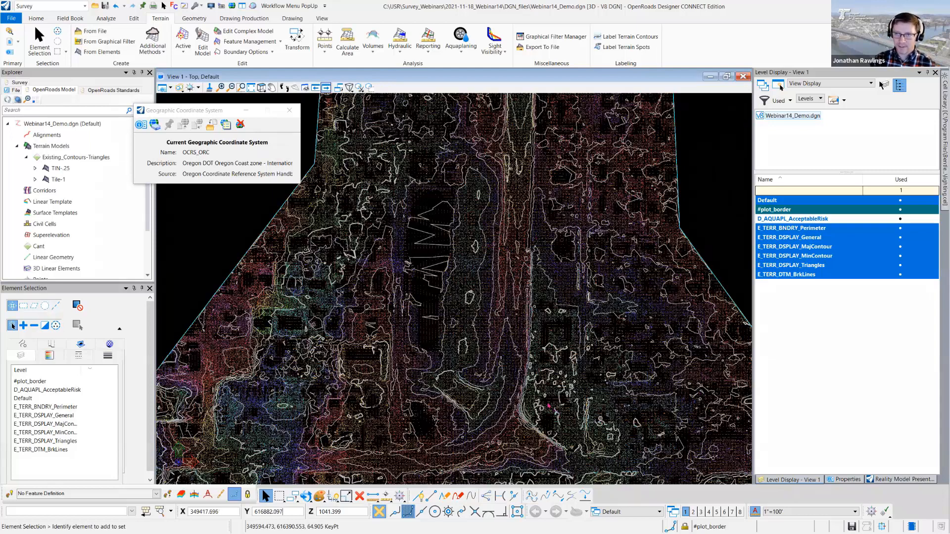
- Create a permanent horizontal quick section named Section, 2.000 thick and targeting View 2, along the long building from north to south
click(892, 480)
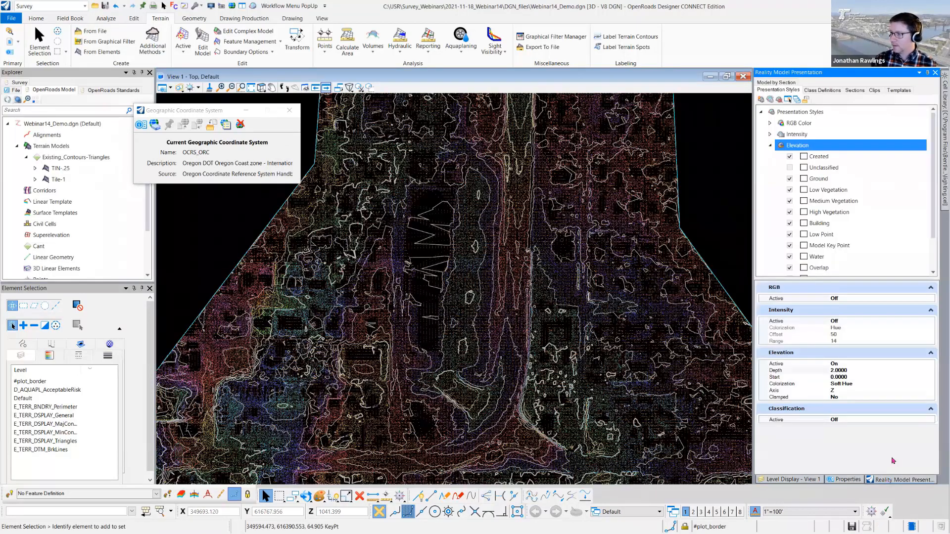
click(856, 91)
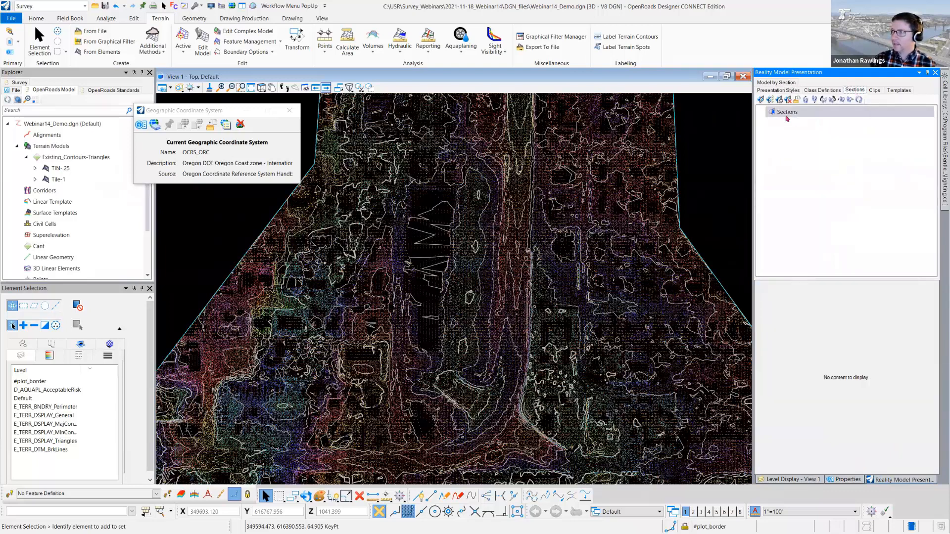
click(762, 101)
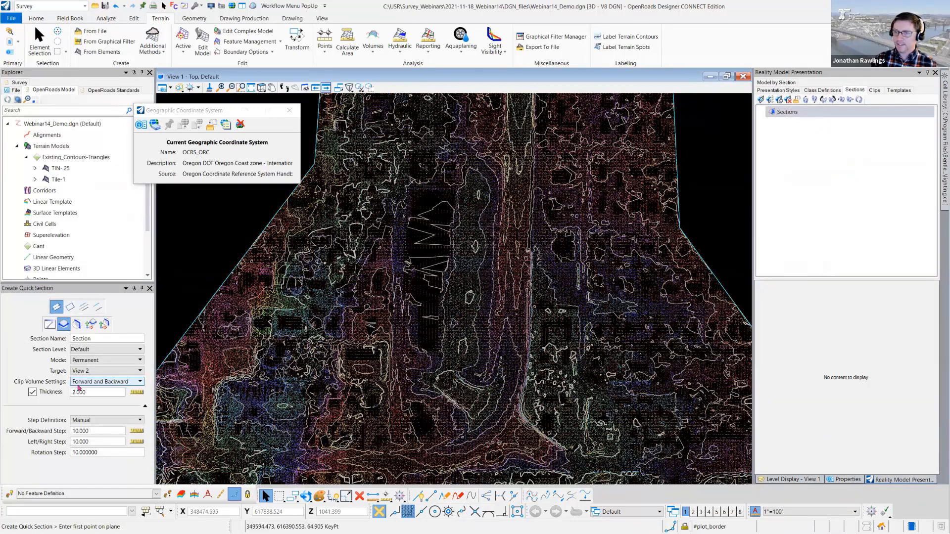
click(63, 325)
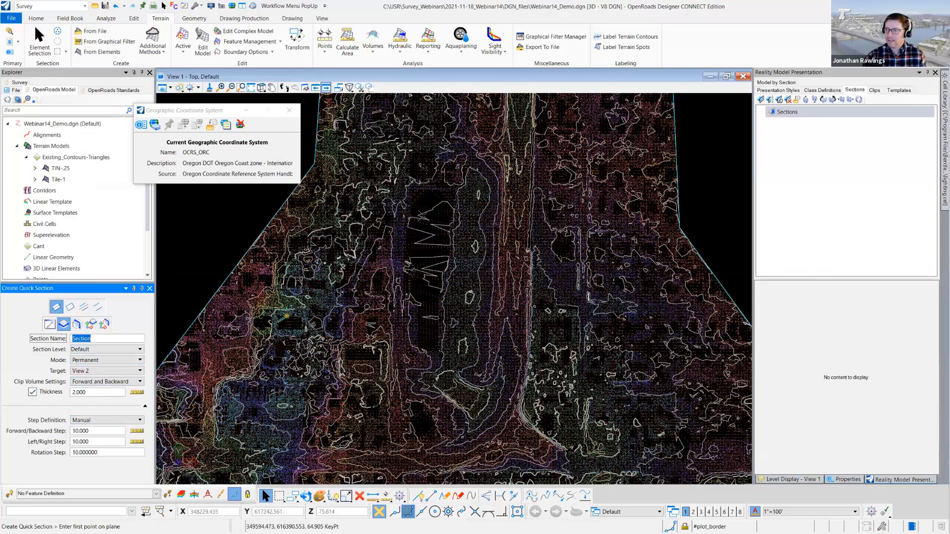
click(429, 151)
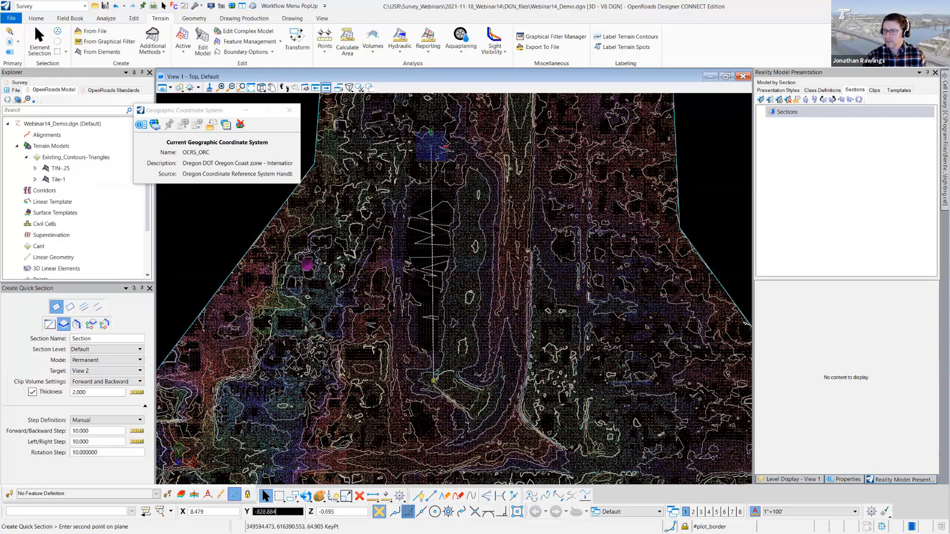
click(434, 390)
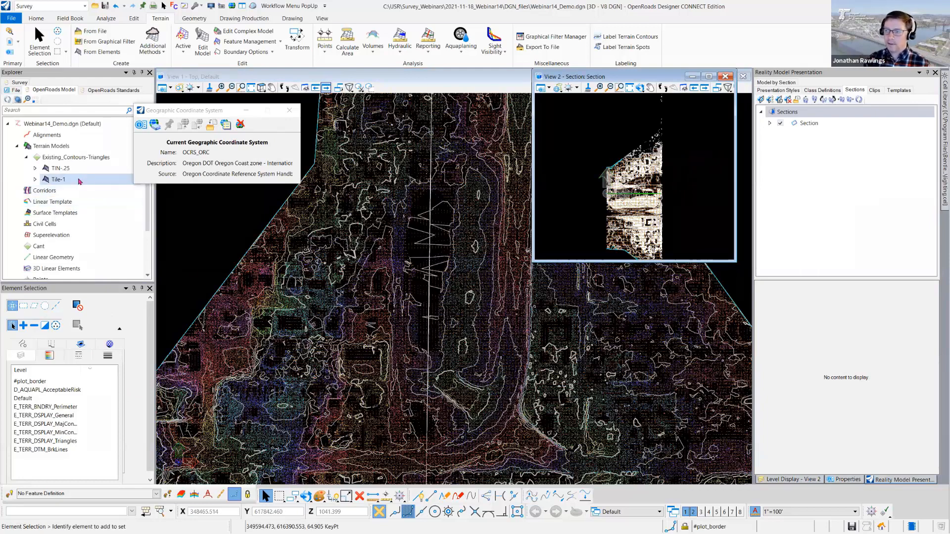
- Turn off level E_TERR_DSPLAY_General in View 2 and tile the two views side by side
click(798, 480)
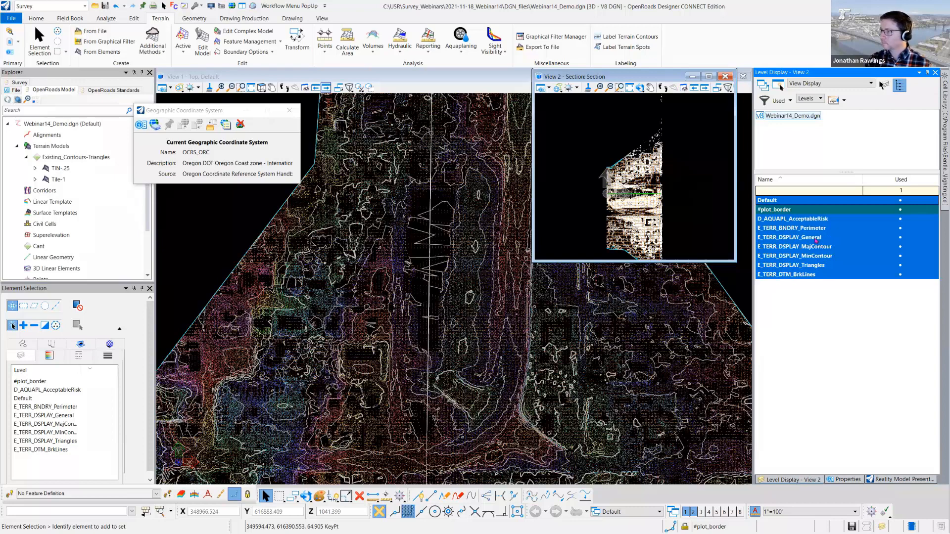
click(816, 241)
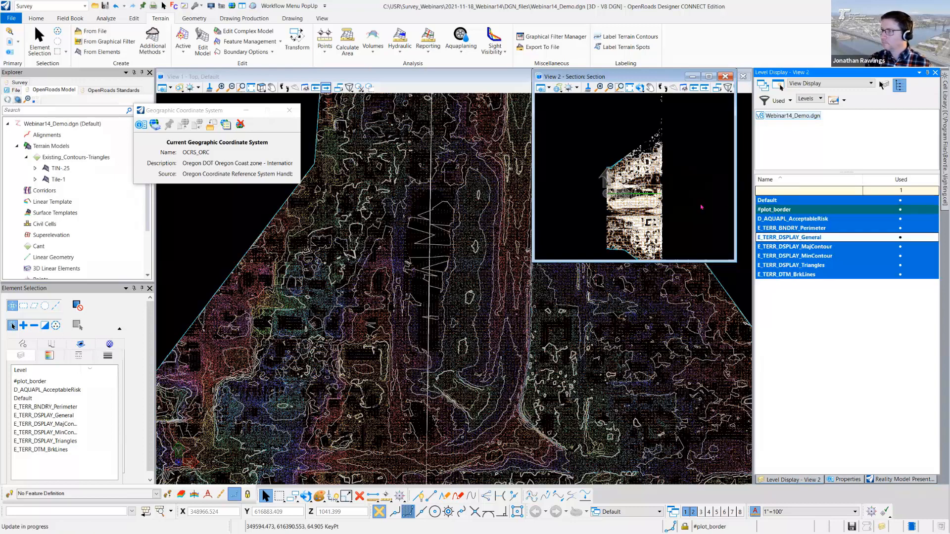
click(242, 6)
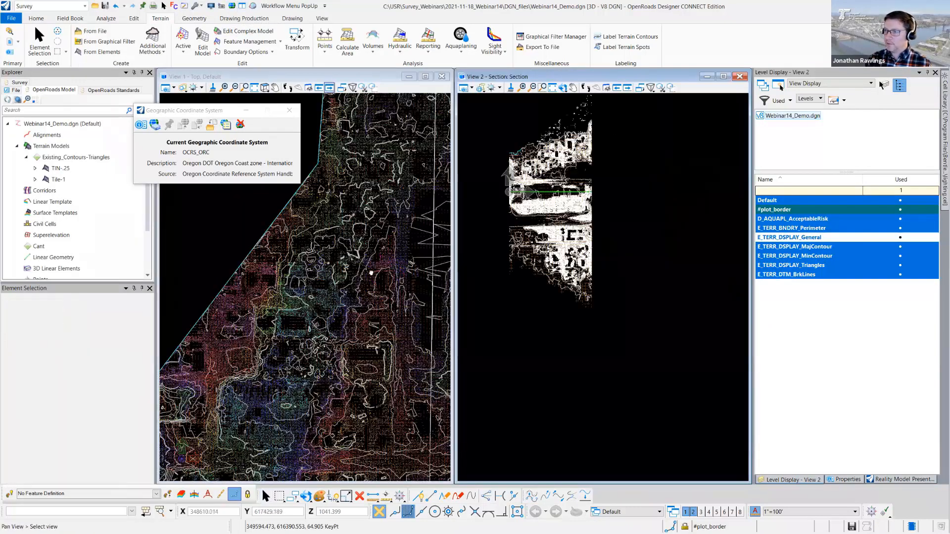
click(266, 495)
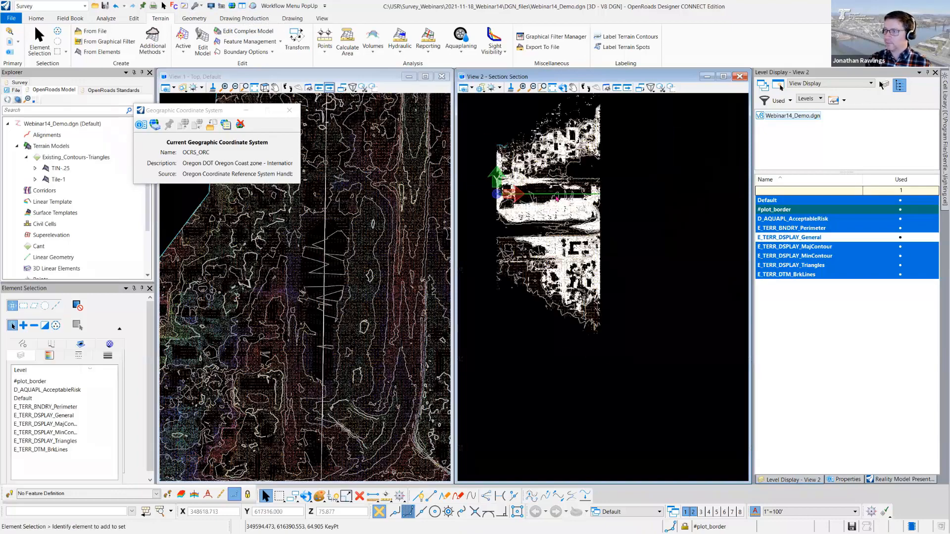
scroll(557, 199, up, 3)
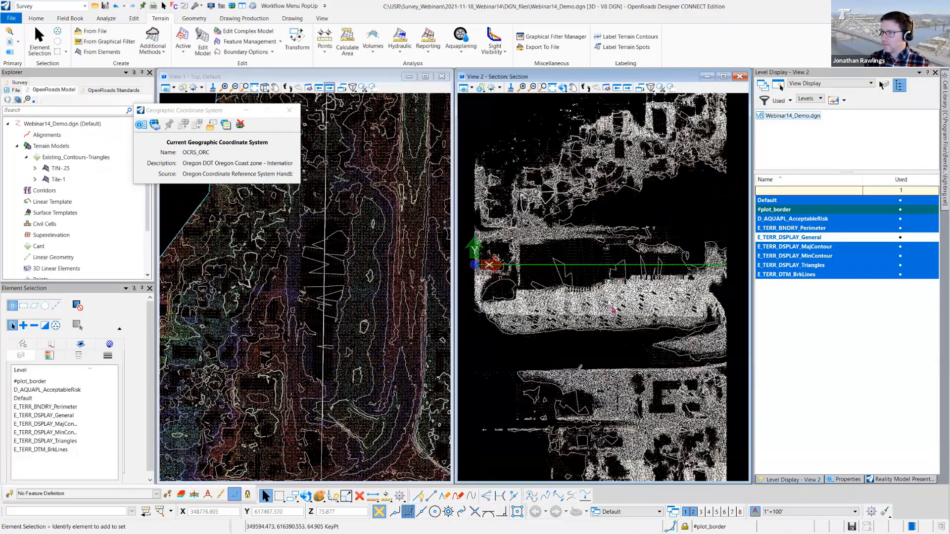
scroll(647, 298, up, 1)
middle_drag(648, 299, 657, 333)
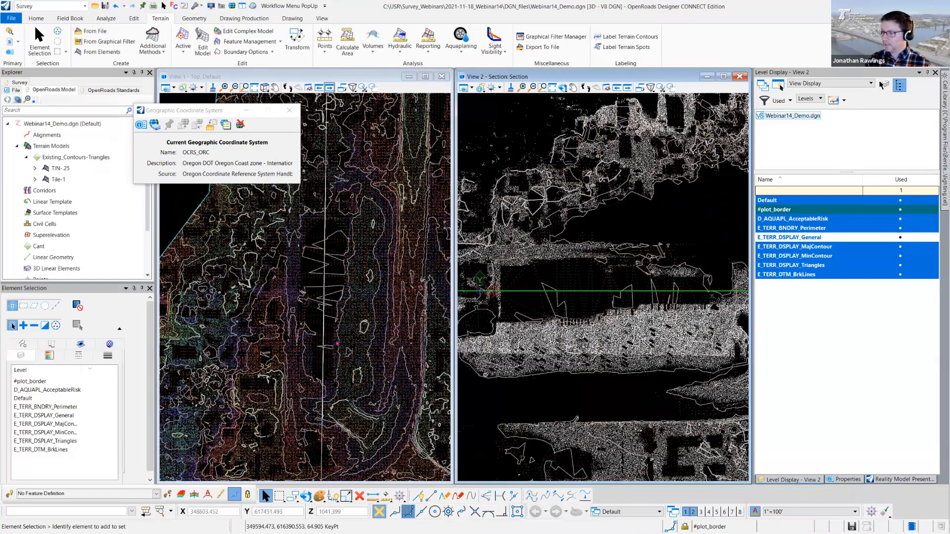
- Turn on the Unclassified point class in the Elevation presentation style
click(880, 479)
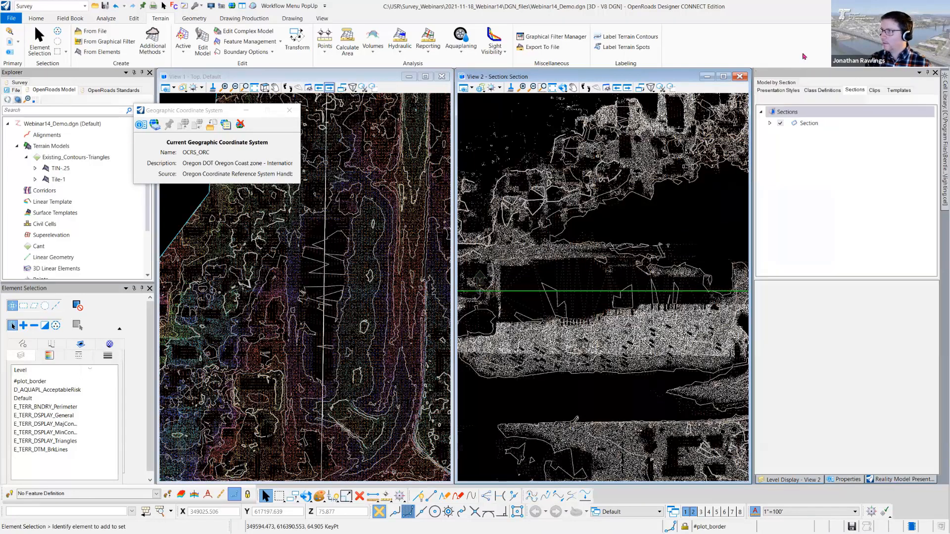
click(780, 92)
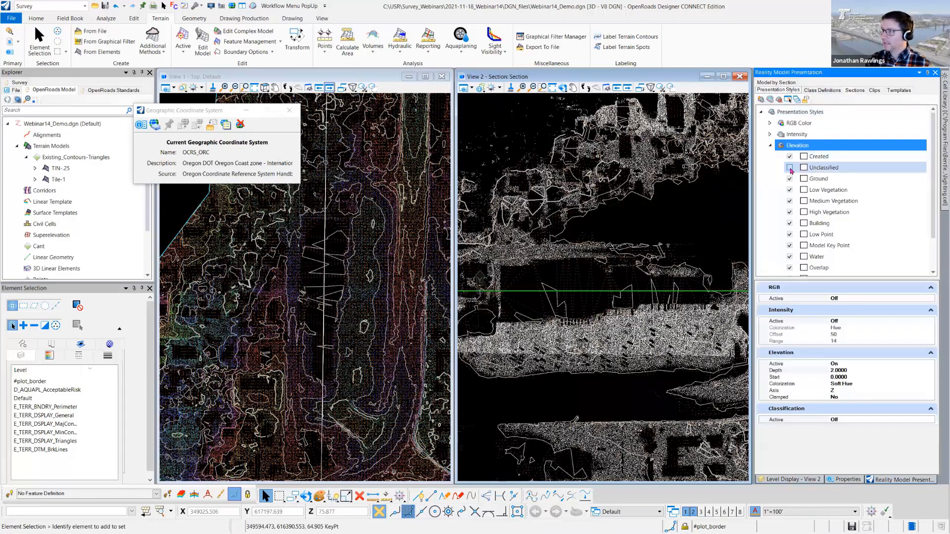
click(790, 167)
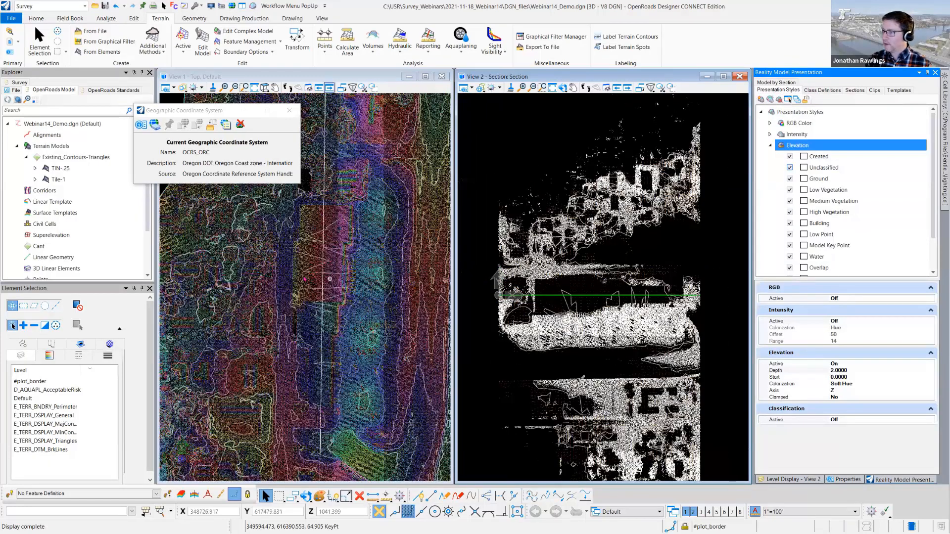
- Set the section's thickness to 15 feet and its forward/backward manipulation step to 3 feet
click(855, 90)
click(808, 123)
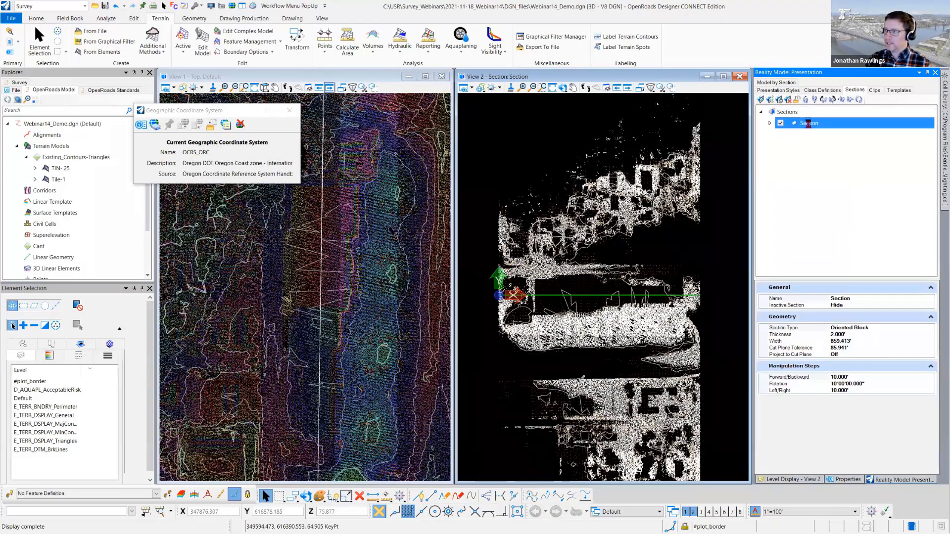
click(787, 334)
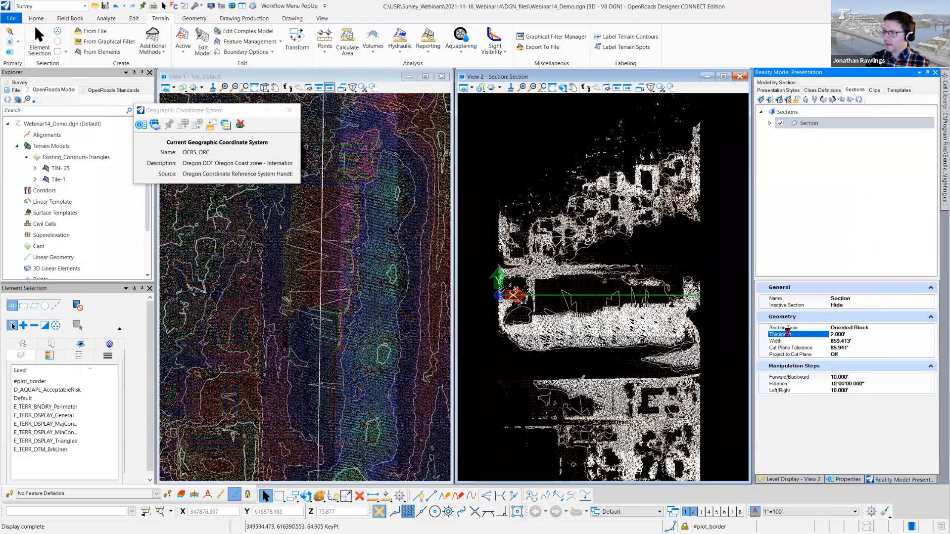
text(15)
key(Return)
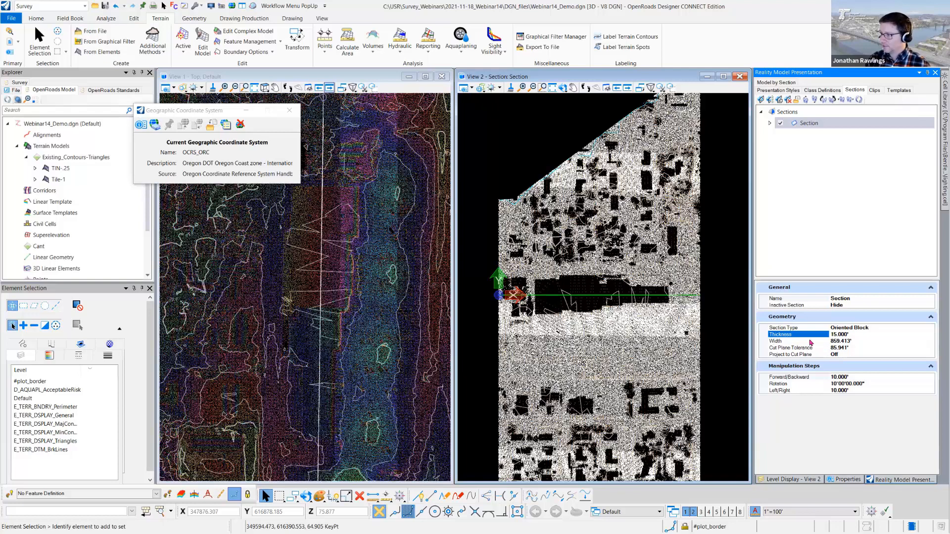
click(793, 377)
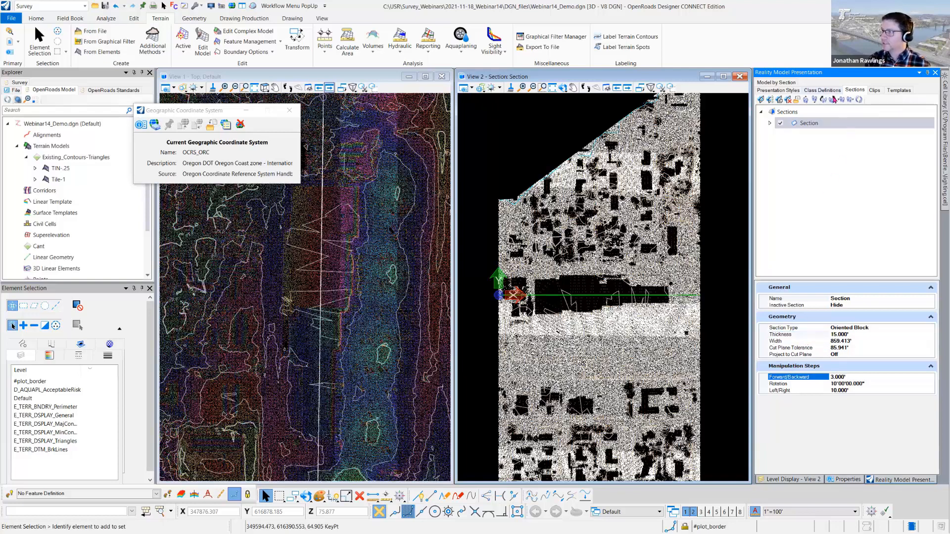
- Move the section backward below the ground, then forward up to the roof level of the long building
click(814, 100)
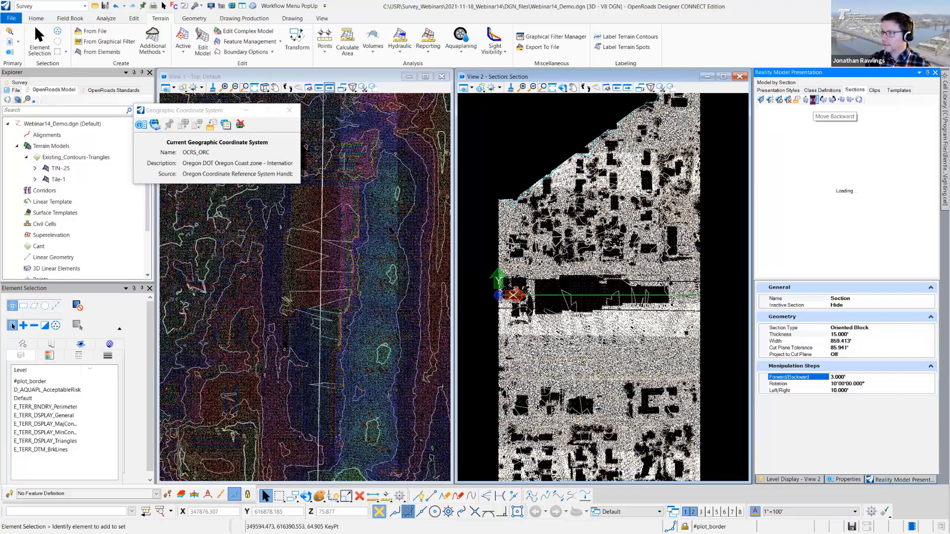
click(814, 100)
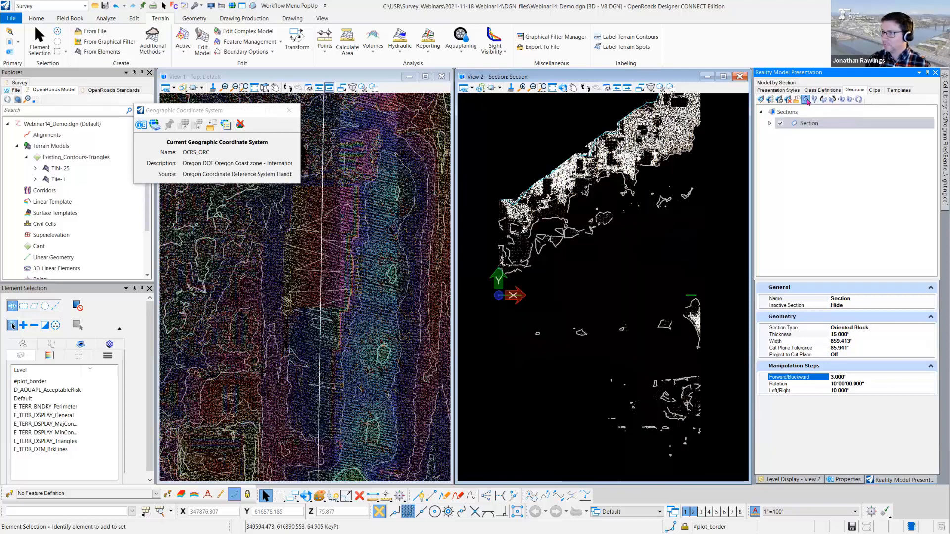
click(806, 101)
click(806, 101)
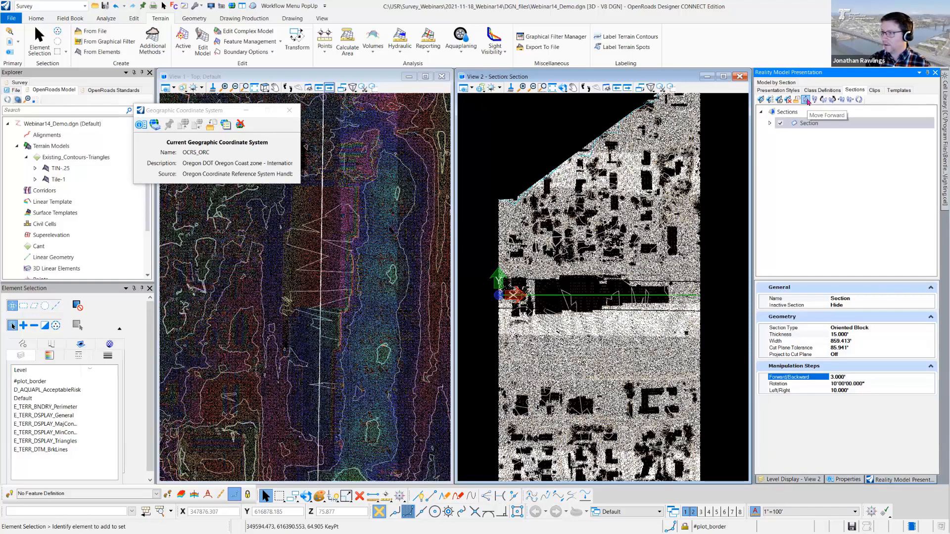
click(806, 101)
click(806, 101)
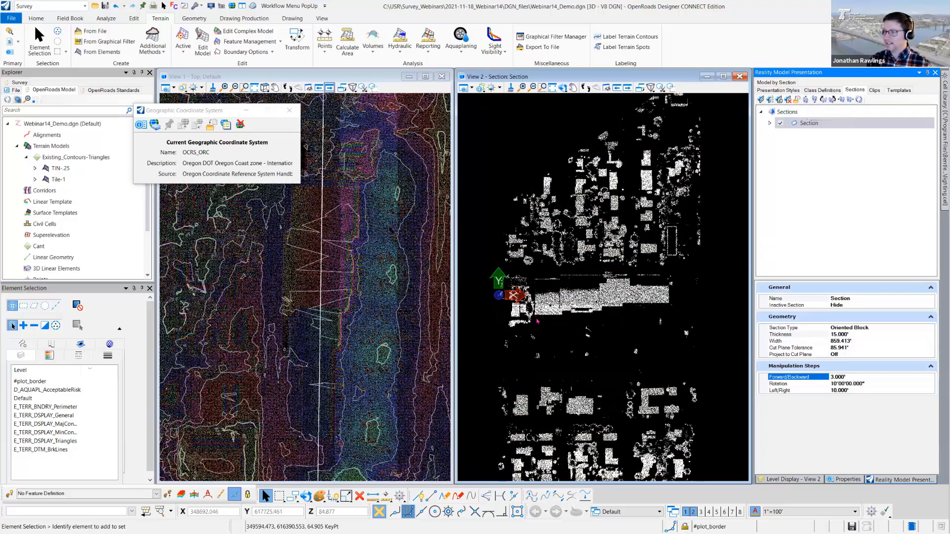
scroll(580, 297, up, 2)
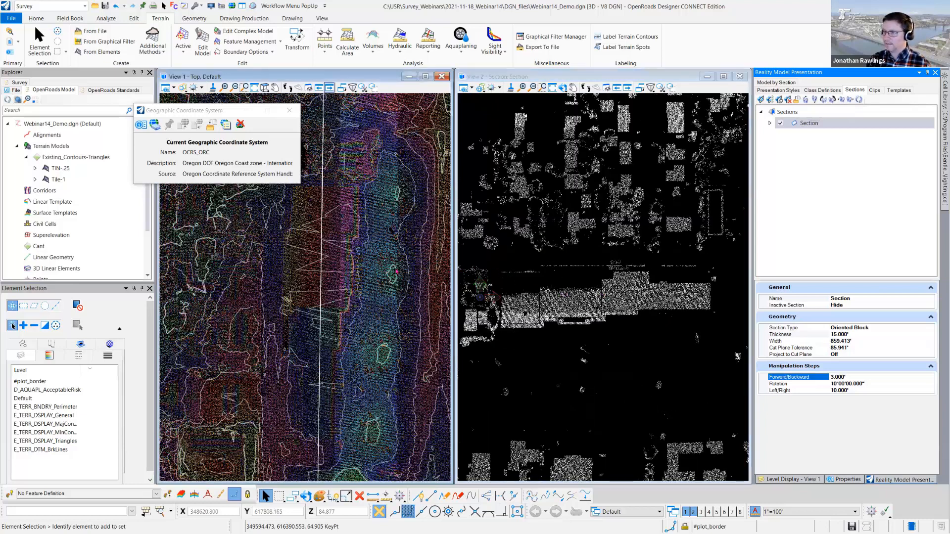
- Narrow View 1, widen View 2 into the freed space, and move the section two steps farther forward through the roofs
drag(452, 276, 344, 277)
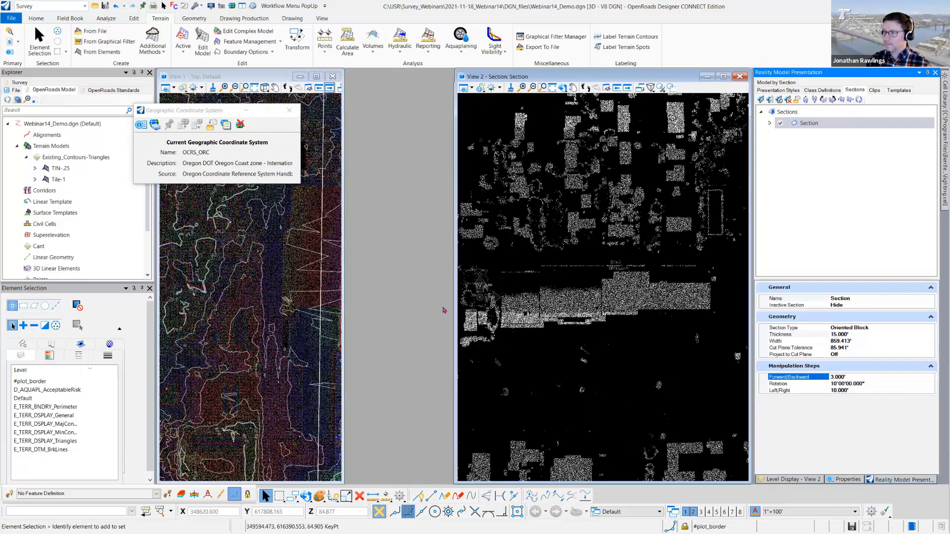
drag(455, 310, 367, 310)
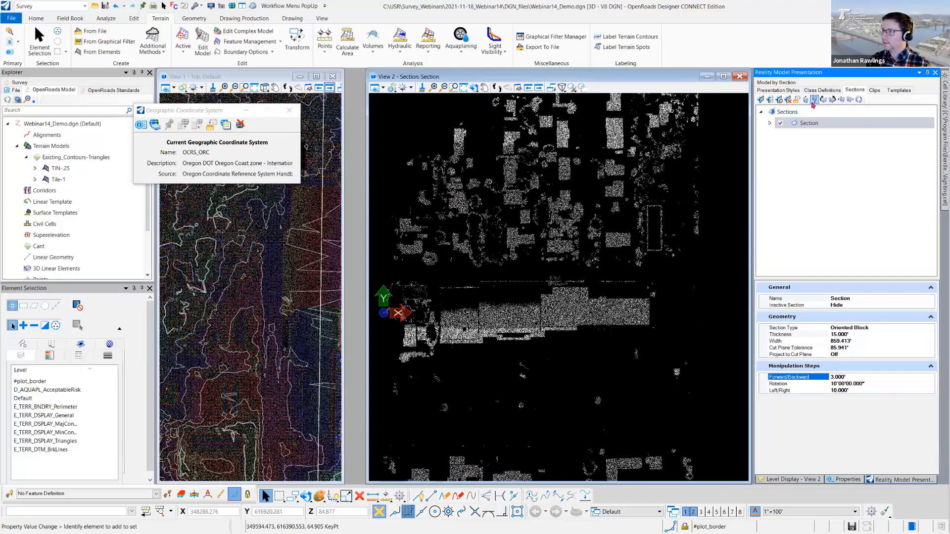
click(805, 100)
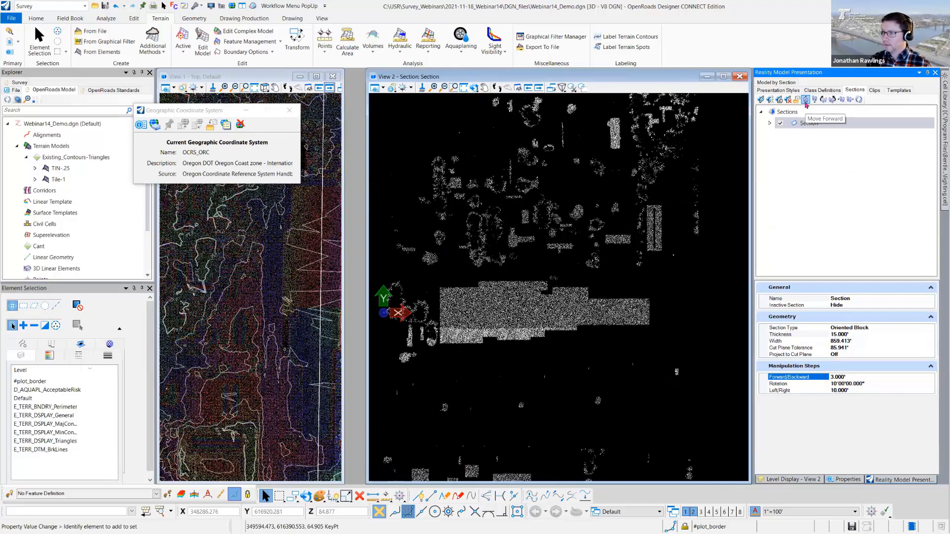
click(805, 100)
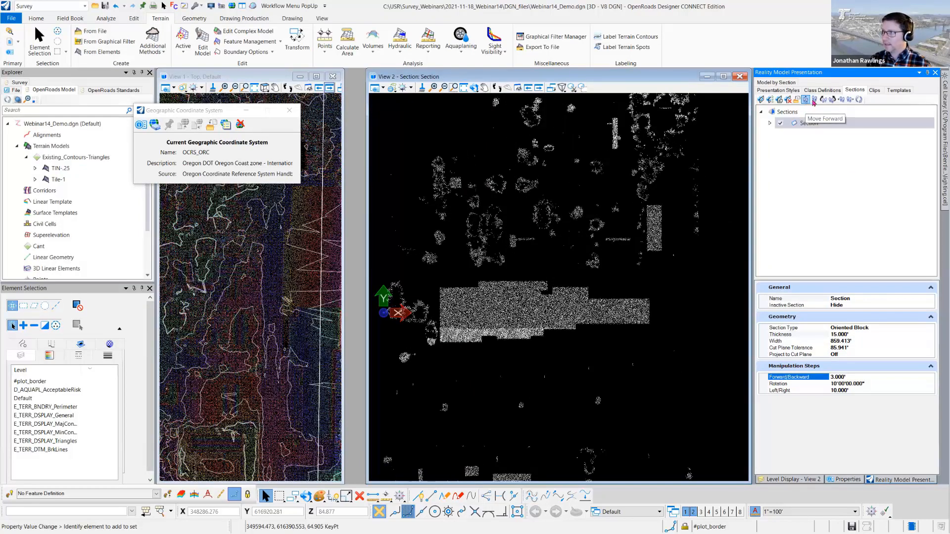
- Shift the section back and forth in 3-foot steps around the roof level of the long building
click(812, 102)
click(810, 101)
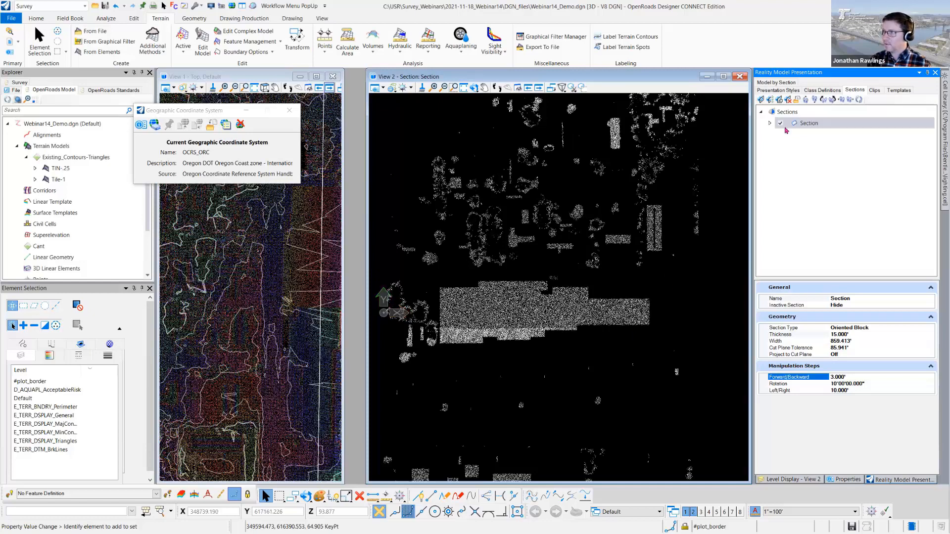
click(814, 101)
click(814, 100)
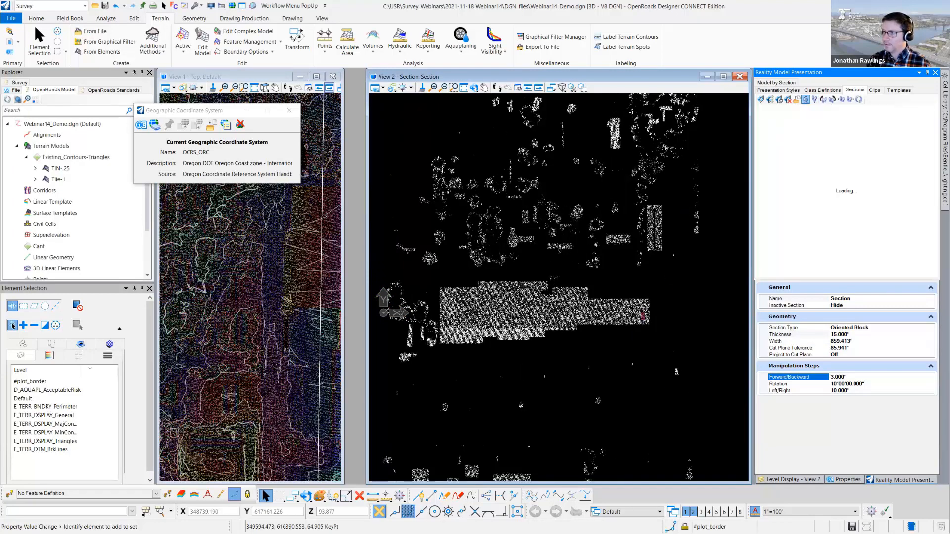
- Trace a SmartLine from the long roof's upper-left corner down its left end and around the first jogs of its lower edge
click(418, 496)
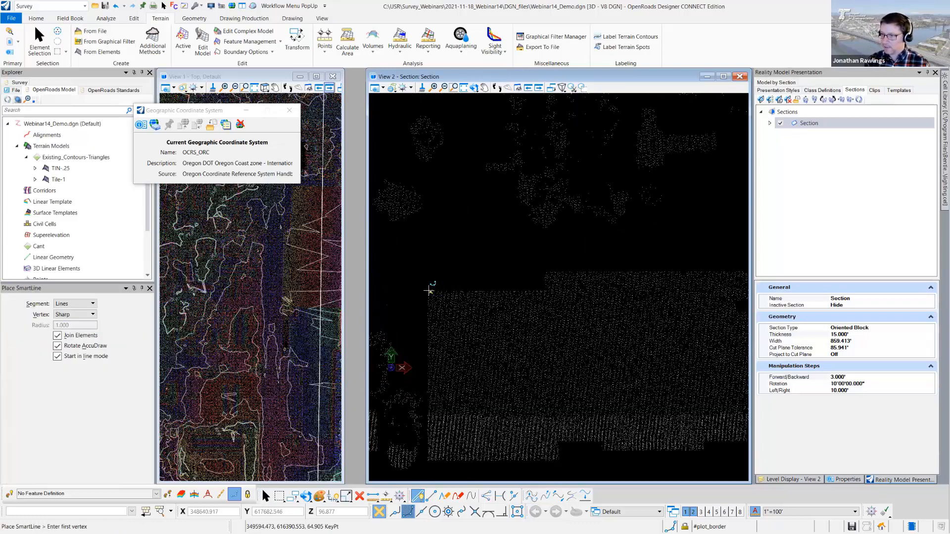
click(428, 292)
click(429, 459)
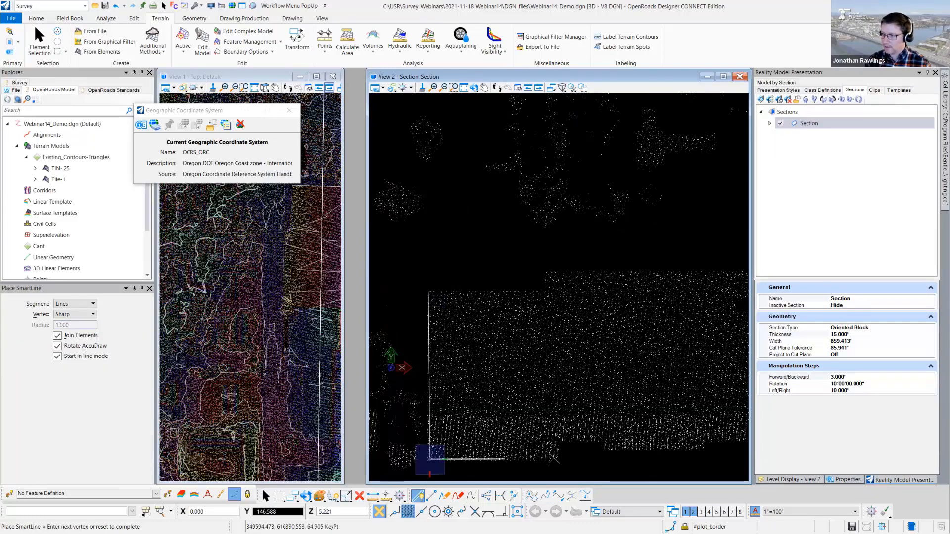
click(560, 459)
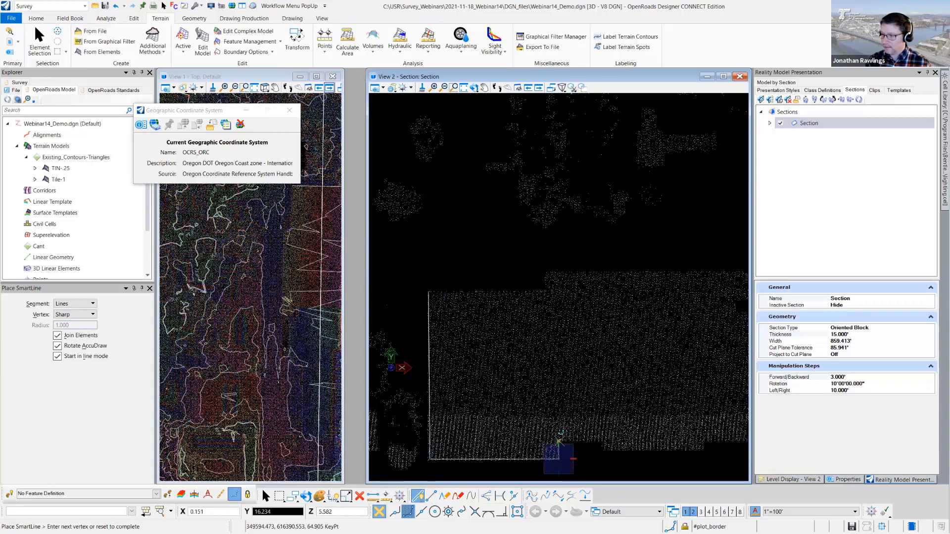
click(559, 440)
click(604, 451)
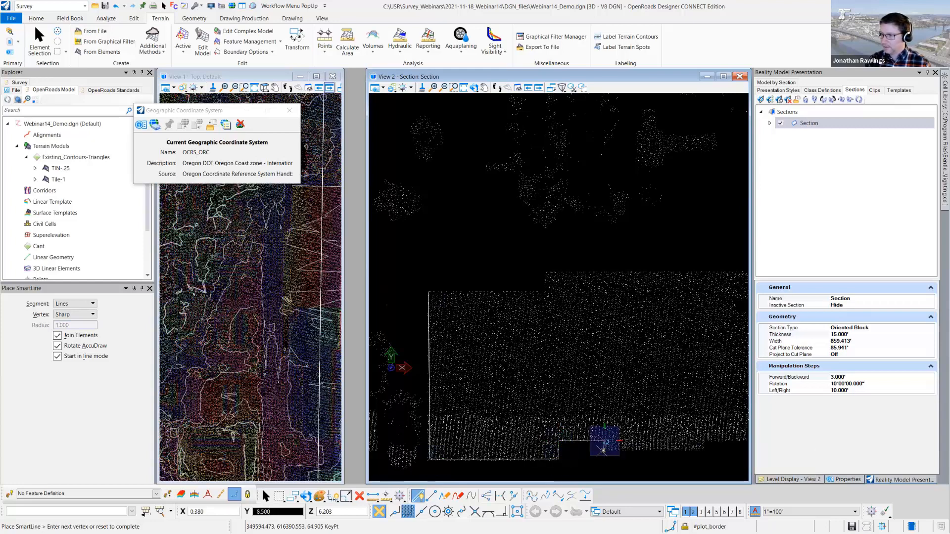
click(704, 449)
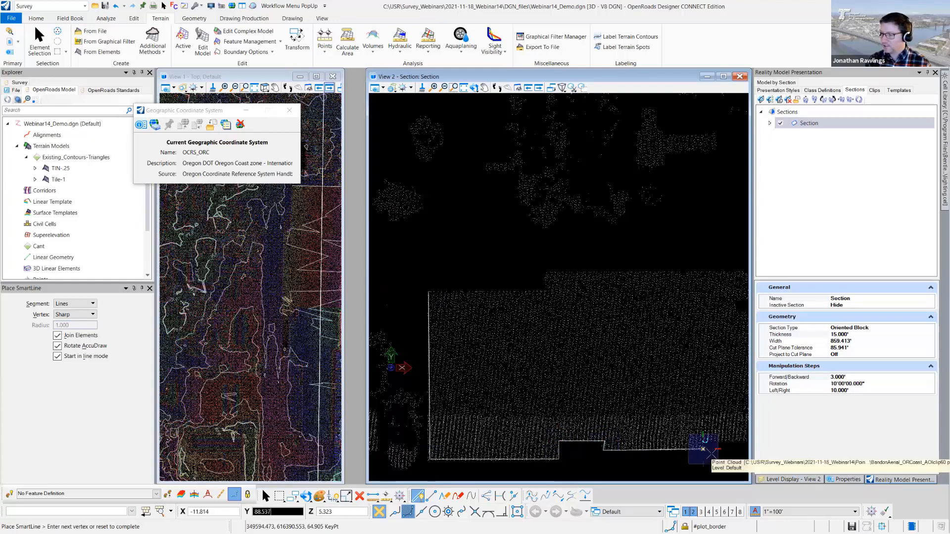
- Continue the SmartLine along the remaining jogs of the roof's lower edge to its lower-right corner
middle_drag(707, 449, 570, 453)
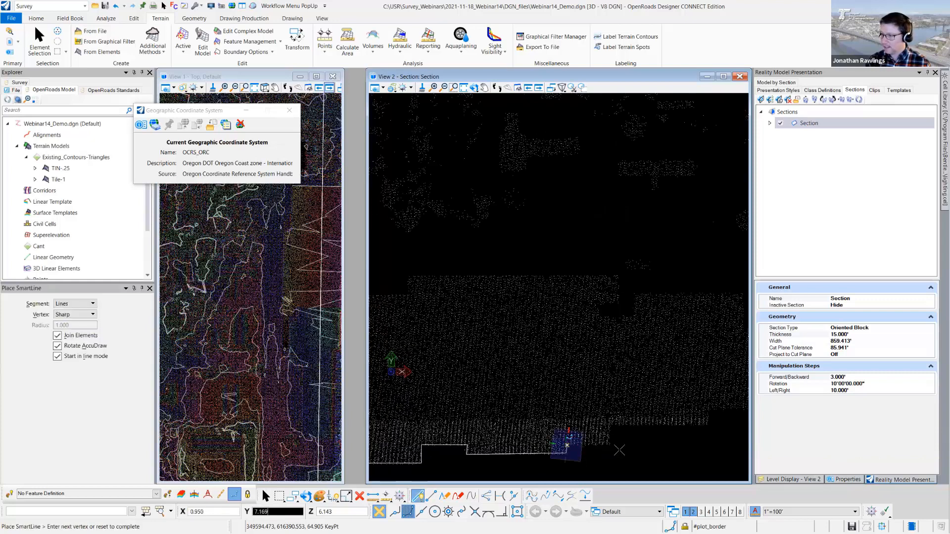
click(612, 424)
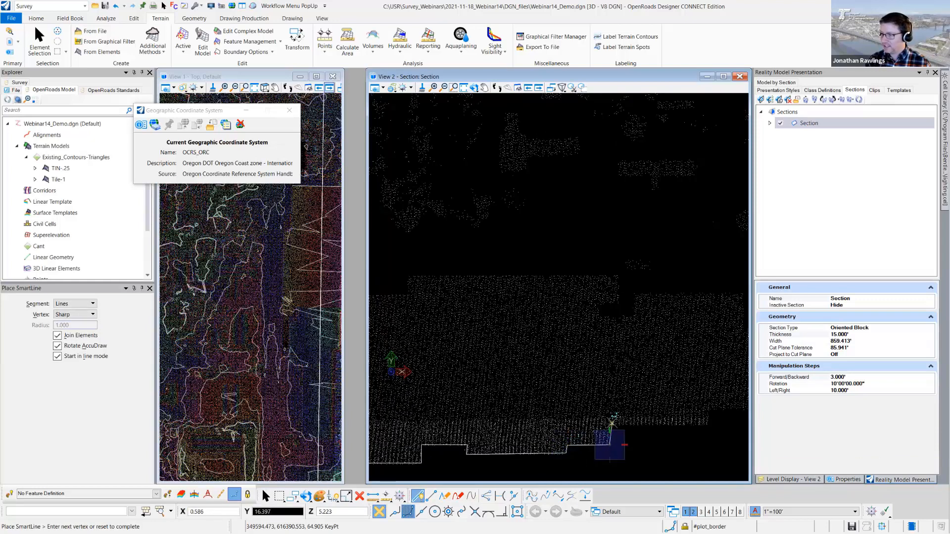
click(708, 425)
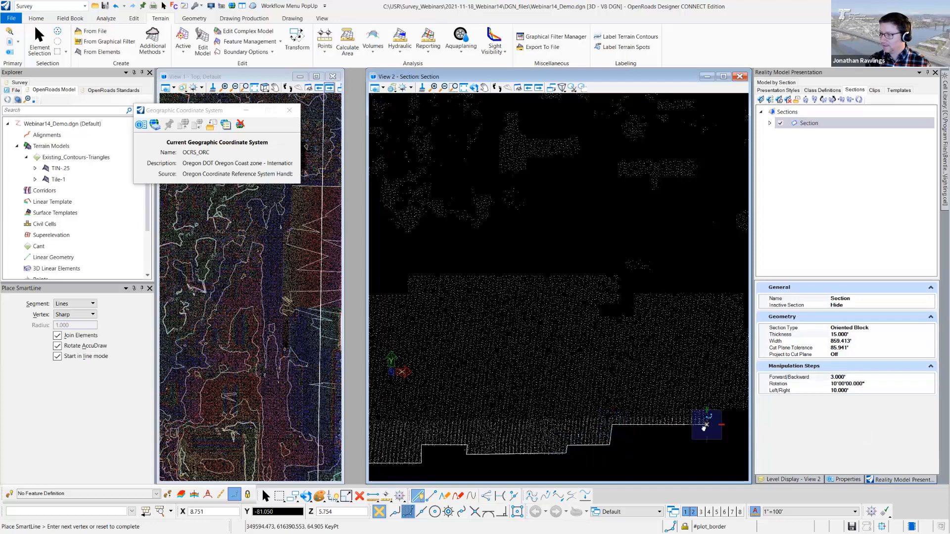
middle_drag(722, 420, 540, 428)
click(643, 428)
scroll(644, 428, down, 2)
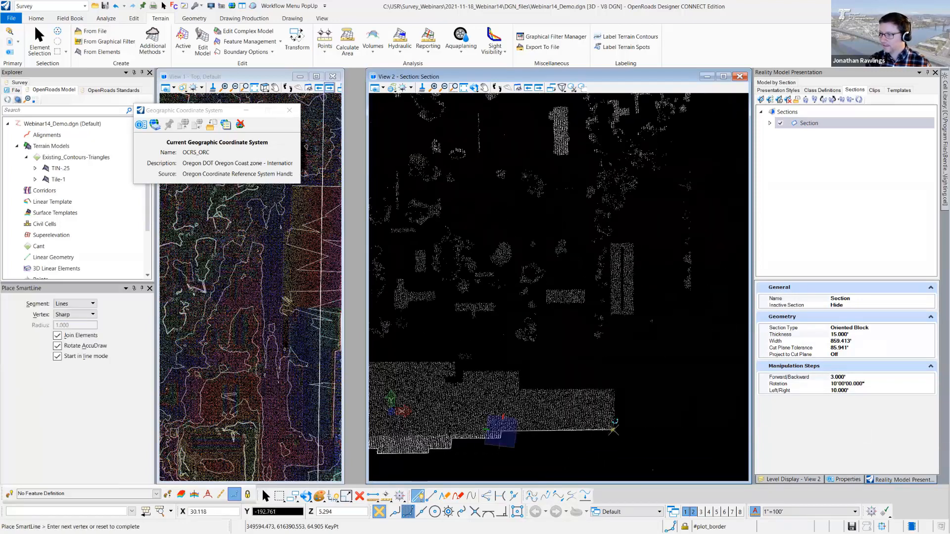
click(612, 430)
- Trace the roof outline up the right end and back along the upper edge, following the step and the small notch
click(614, 389)
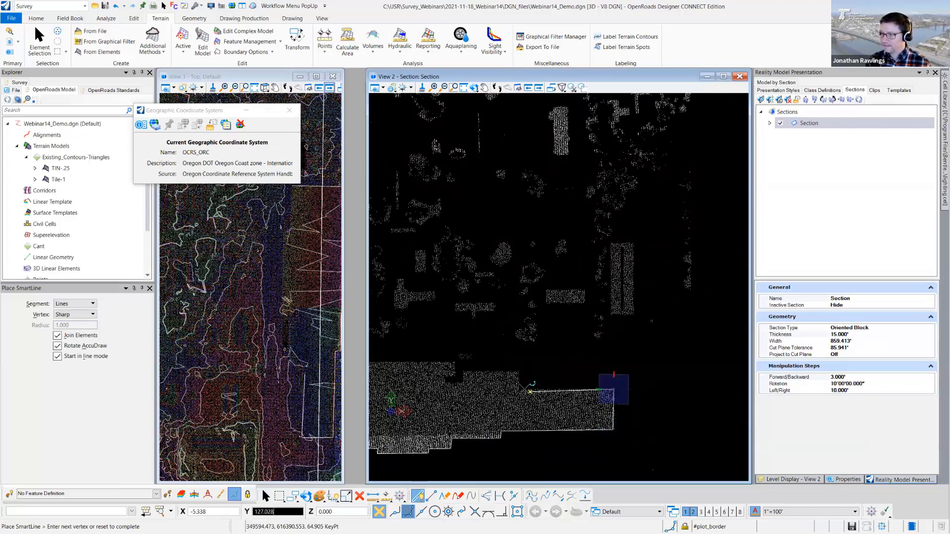
click(517, 390)
click(517, 371)
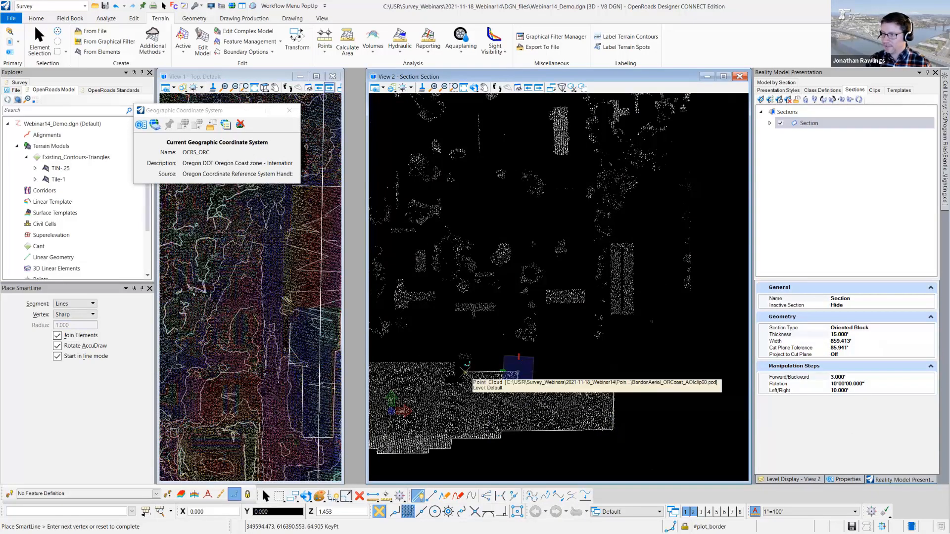
click(465, 372)
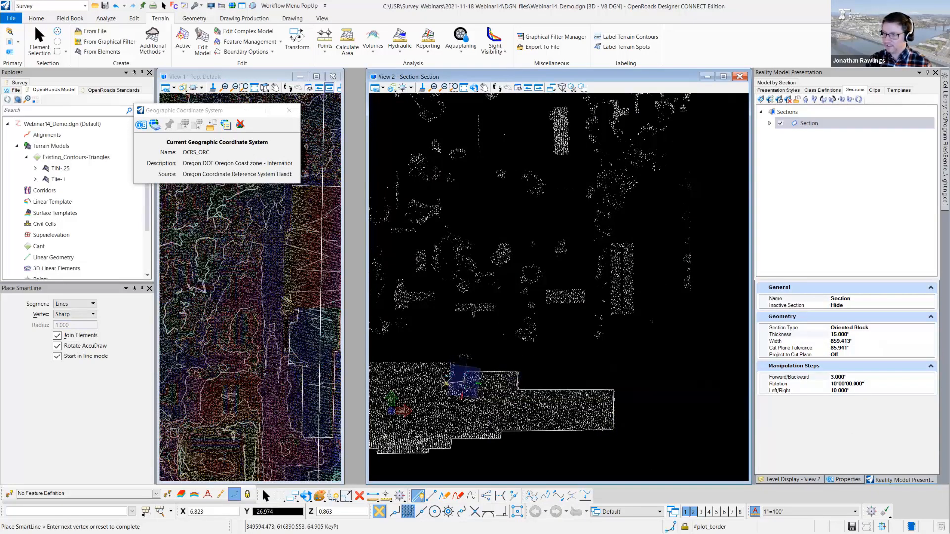
click(446, 381)
click(445, 378)
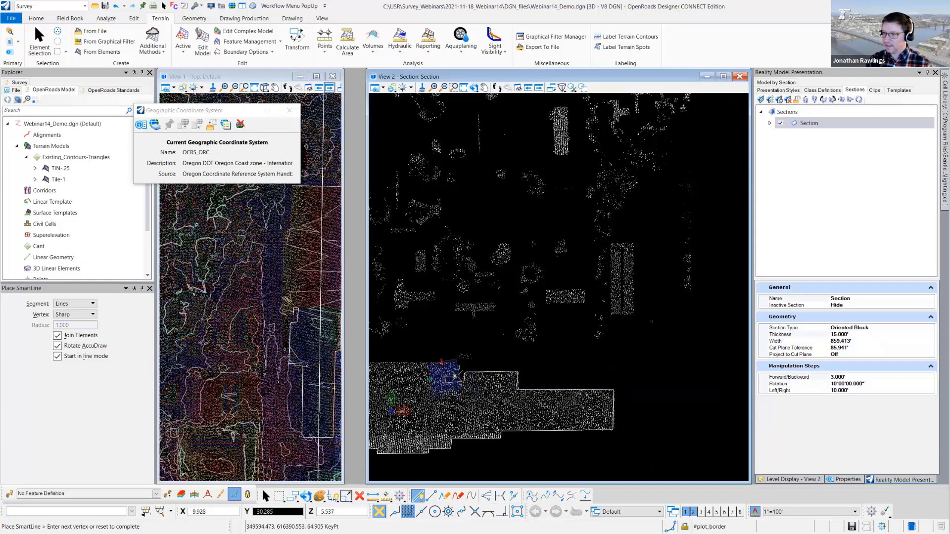
click(454, 376)
- Trace the last step of the roof's upper edge and close the SmartLine at its starting corner
scroll(444, 360, up, 3)
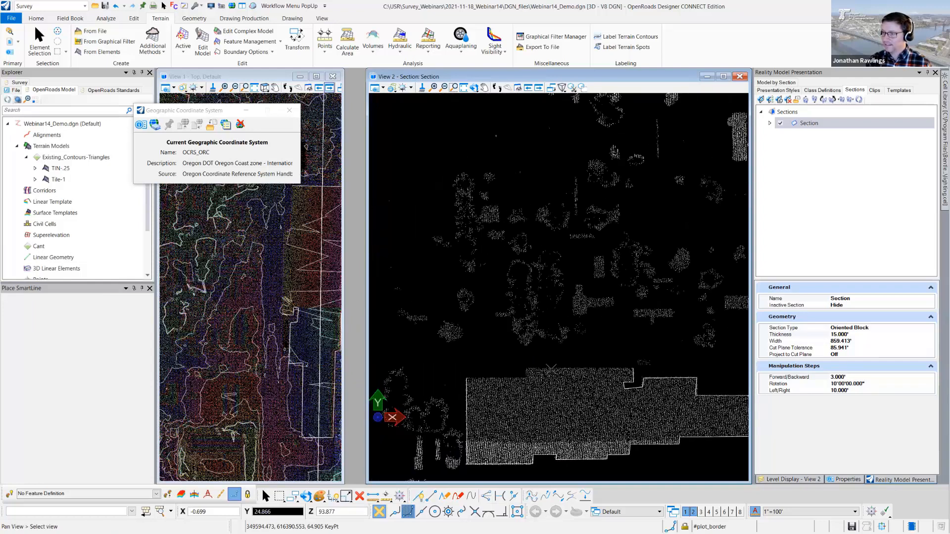
click(527, 369)
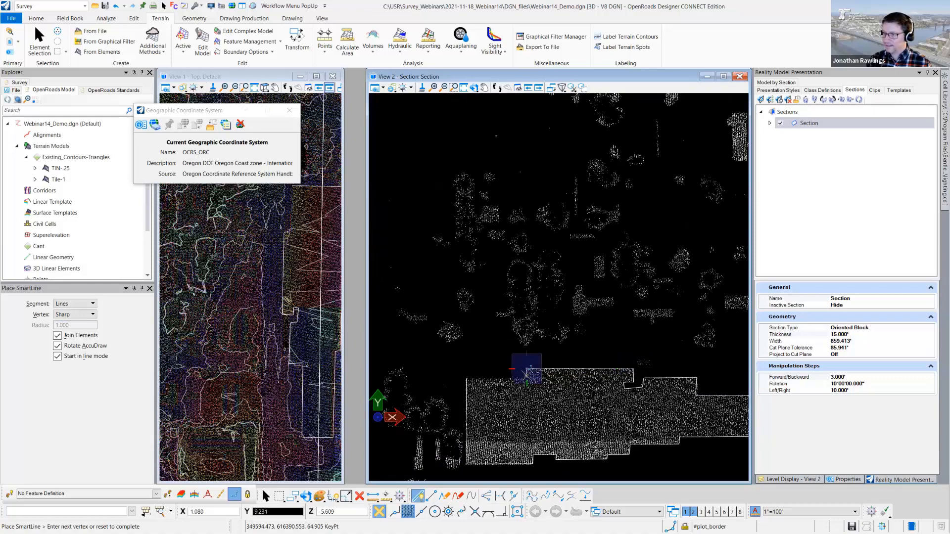
click(526, 376)
scroll(475, 382, down, 5)
scroll(477, 384, up, 4)
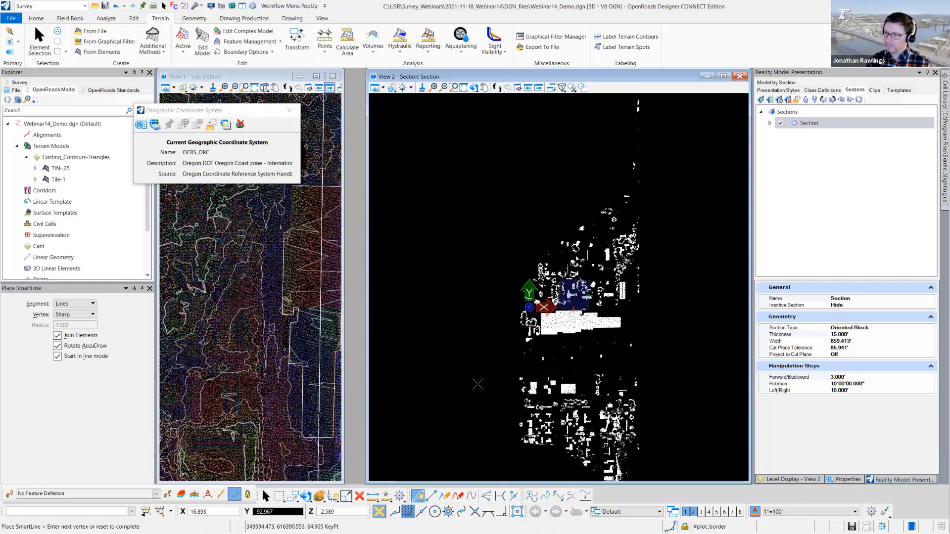
scroll(643, 204, up, 5)
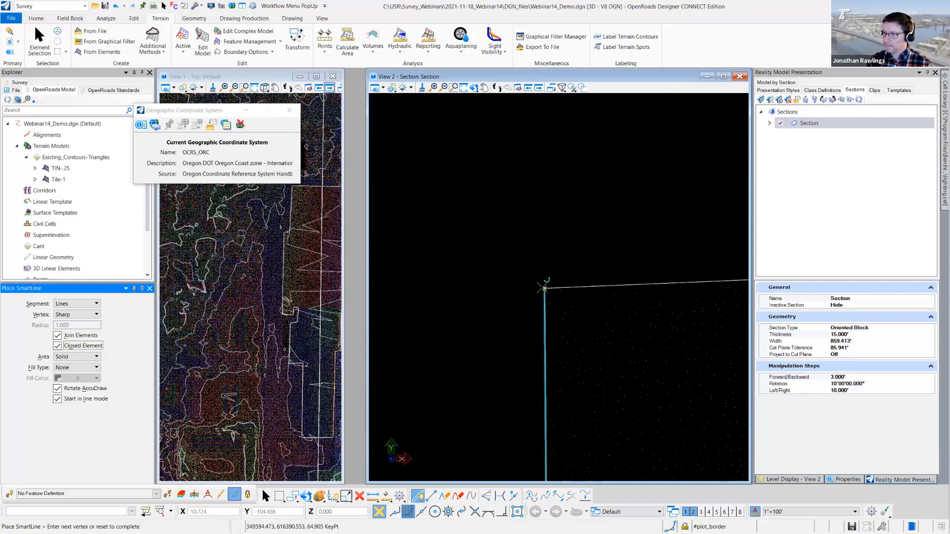
right_click(540, 280)
scroll(541, 280, down, 7)
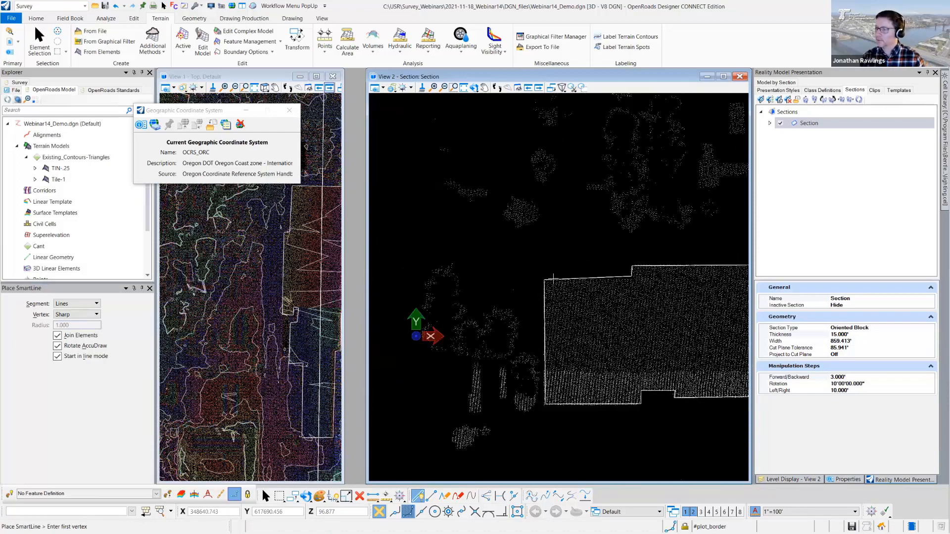
middle_drag(540, 280, 503, 328)
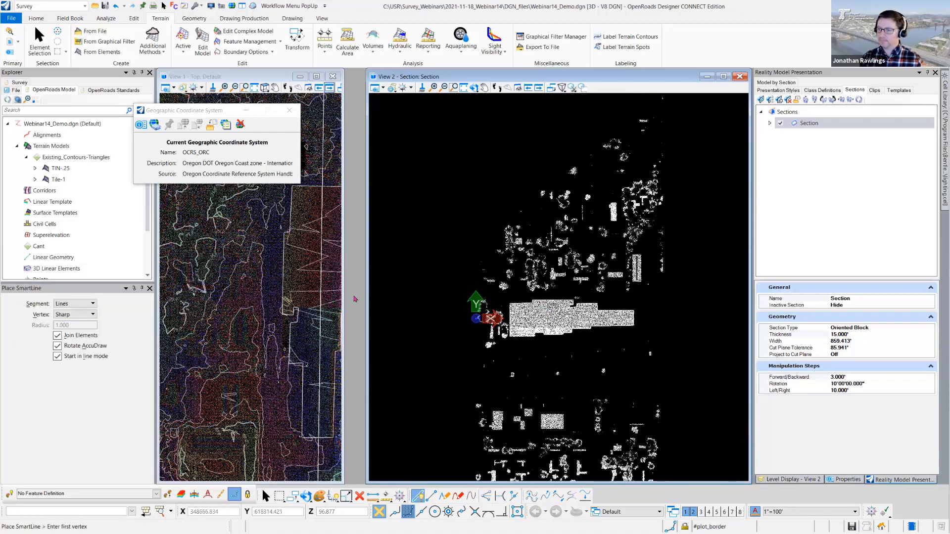
- Widen View 1 and add the traced roof outline to the Tile-1 terrain model as a Drape Void feature
click(243, 7)
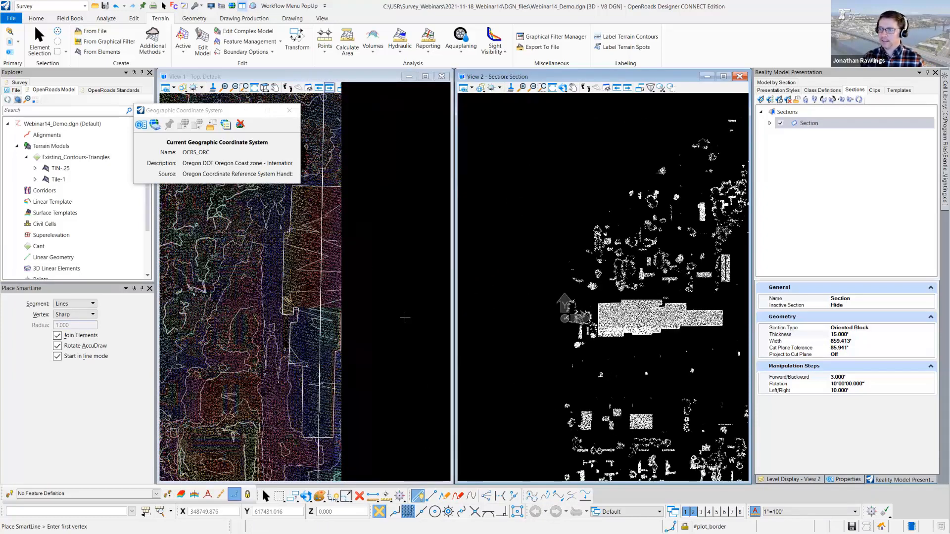
click(266, 495)
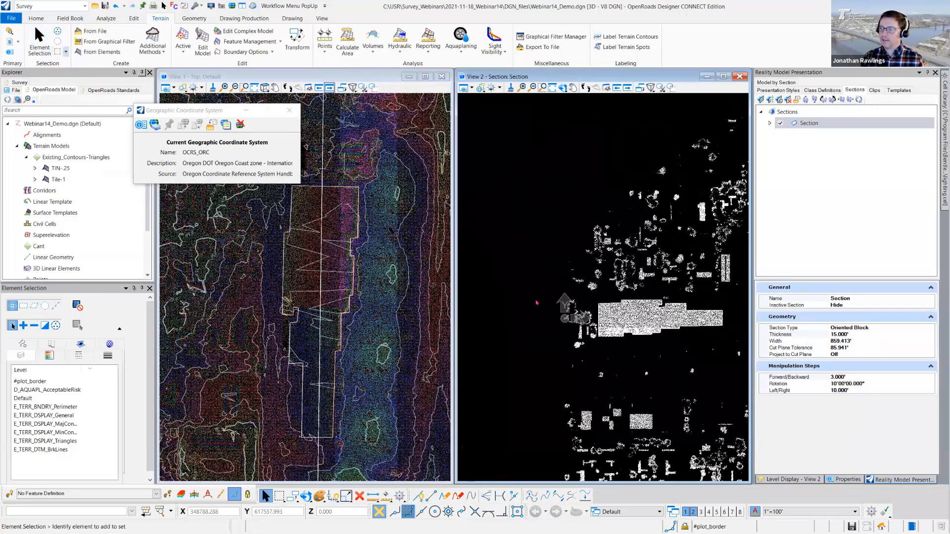
click(615, 304)
click(615, 304)
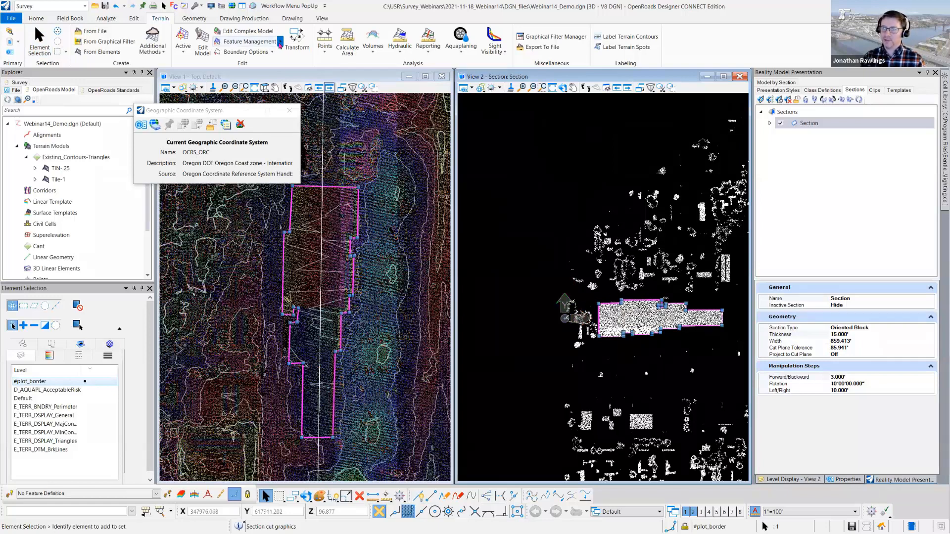
click(280, 42)
click(250, 53)
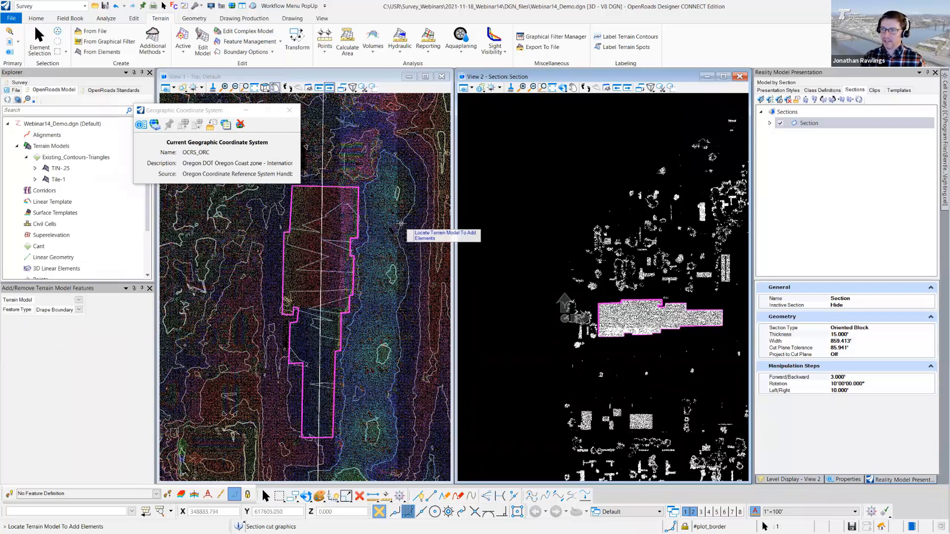
click(400, 224)
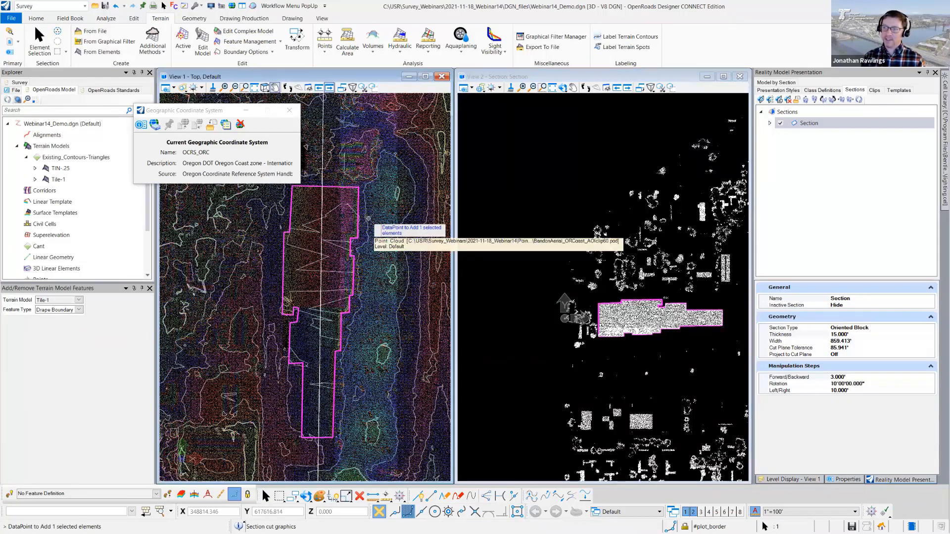
click(376, 229)
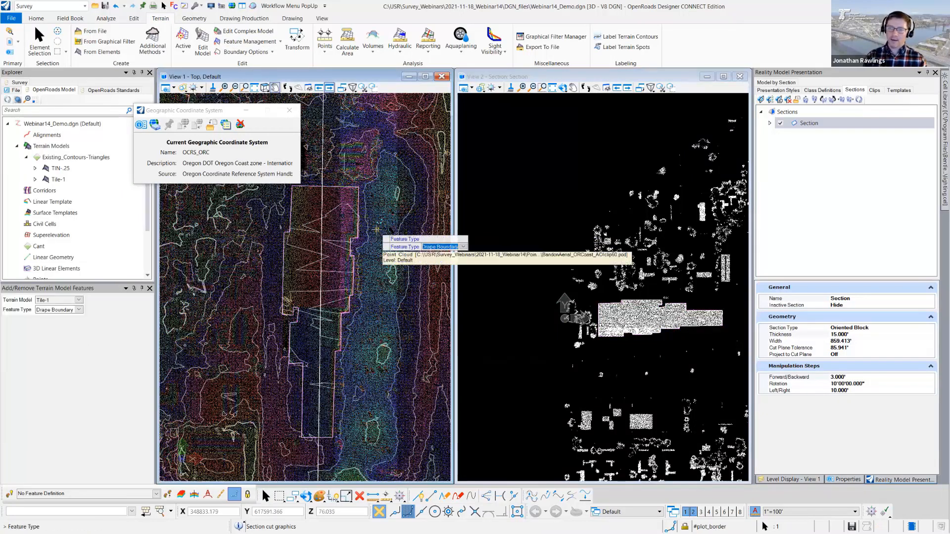
key(Down)
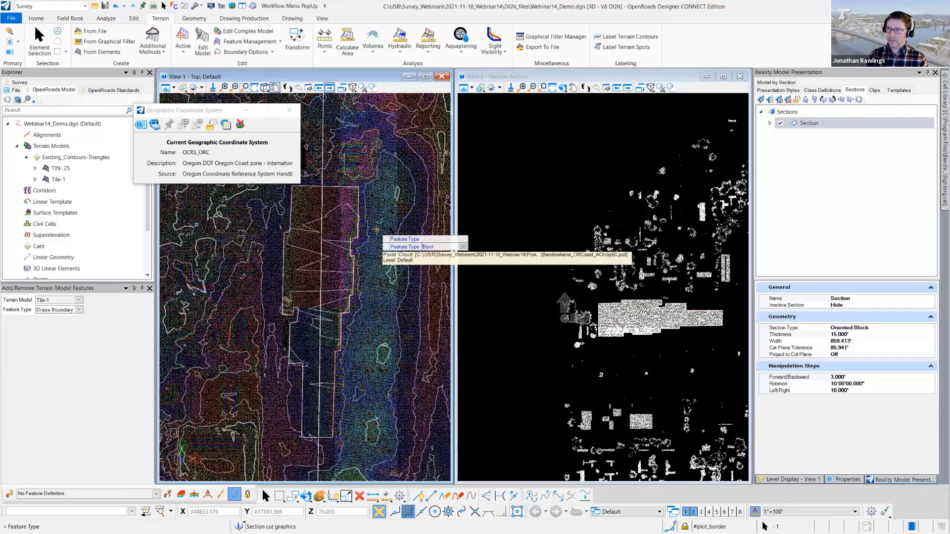
key(Down)
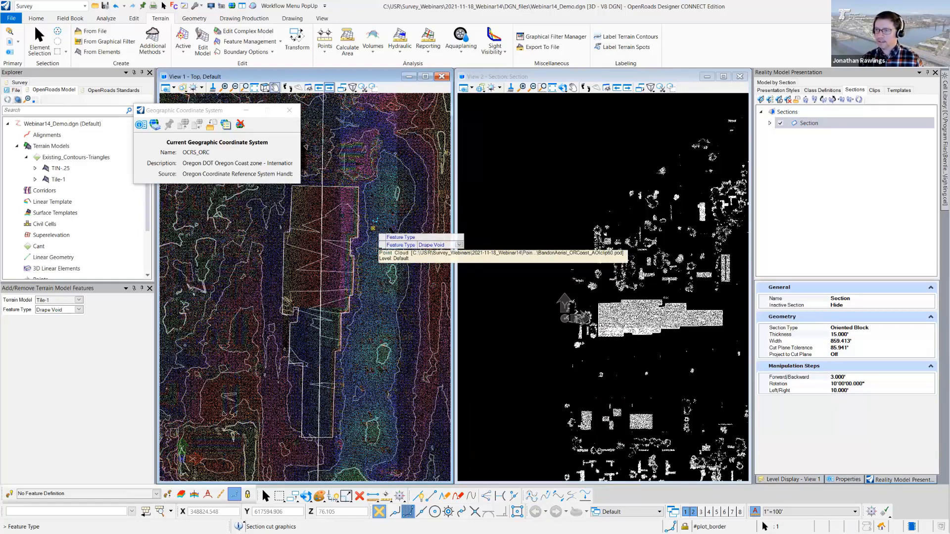
key(Return)
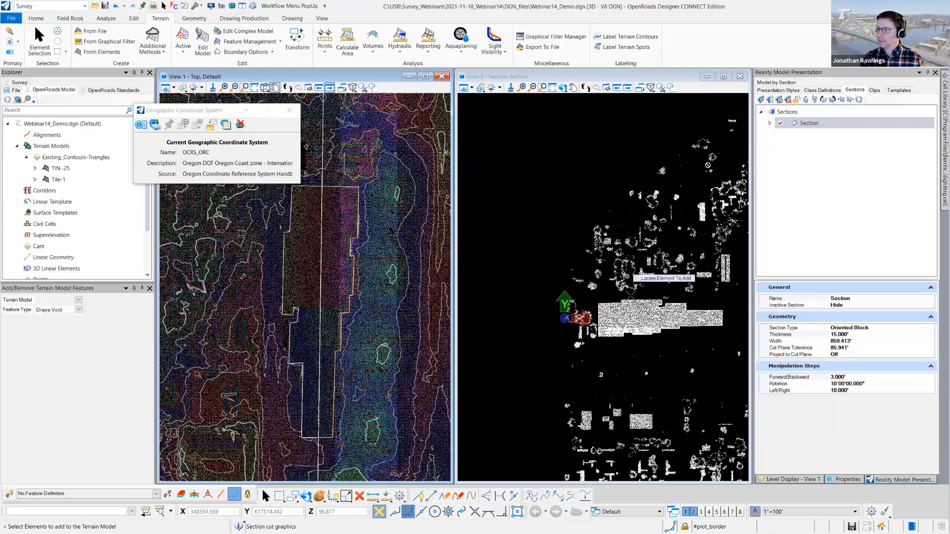
- Maximize View 1 to examine the building void in the terrain, and move the Geographic Coordinate System dialog aside
click(425, 77)
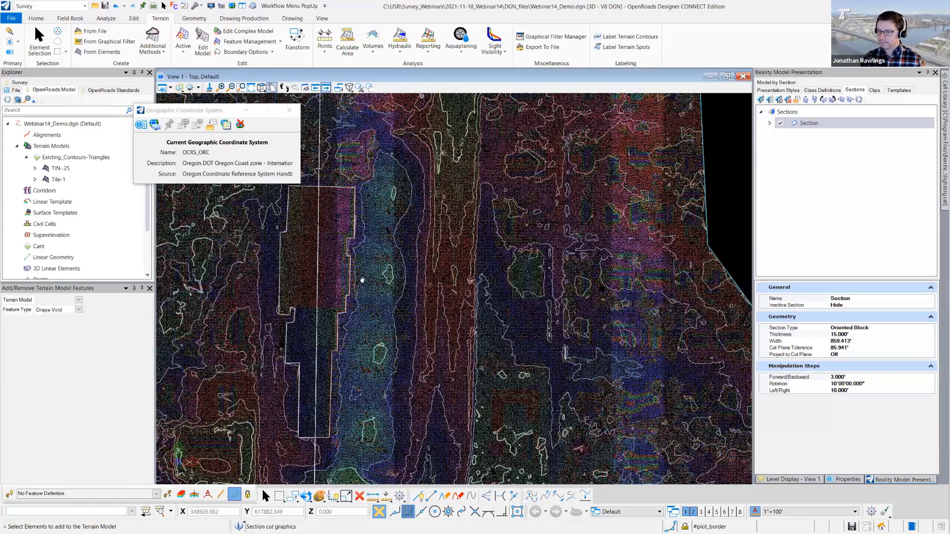
middle_drag(362, 281, 446, 270)
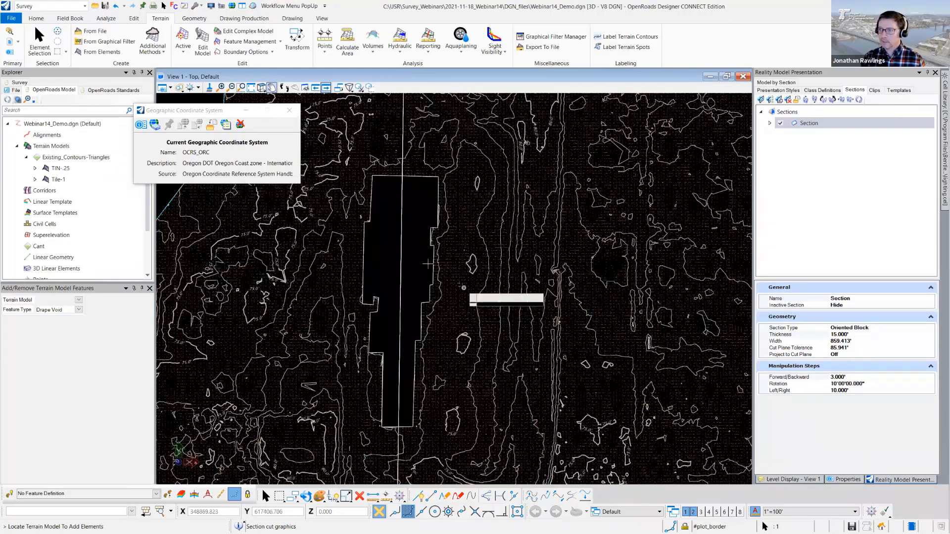
key(Escape)
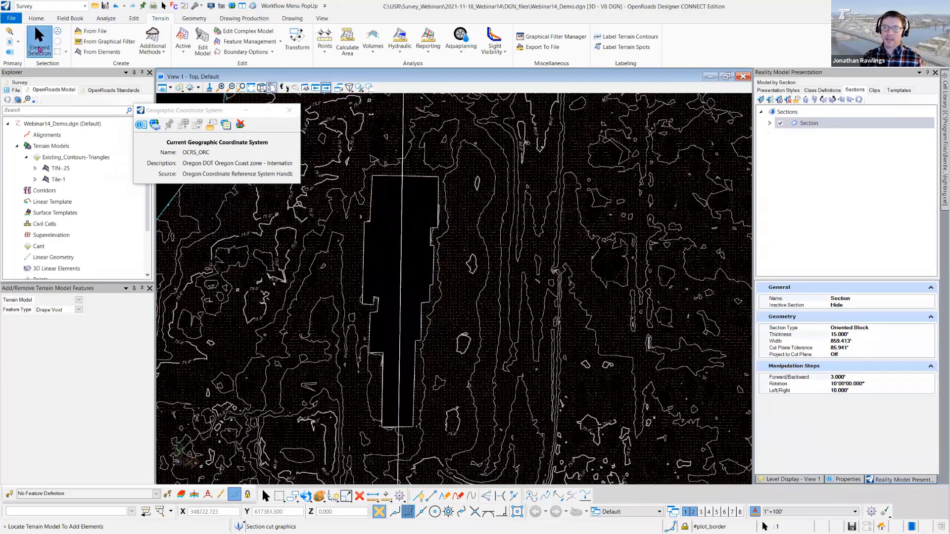
click(209, 113)
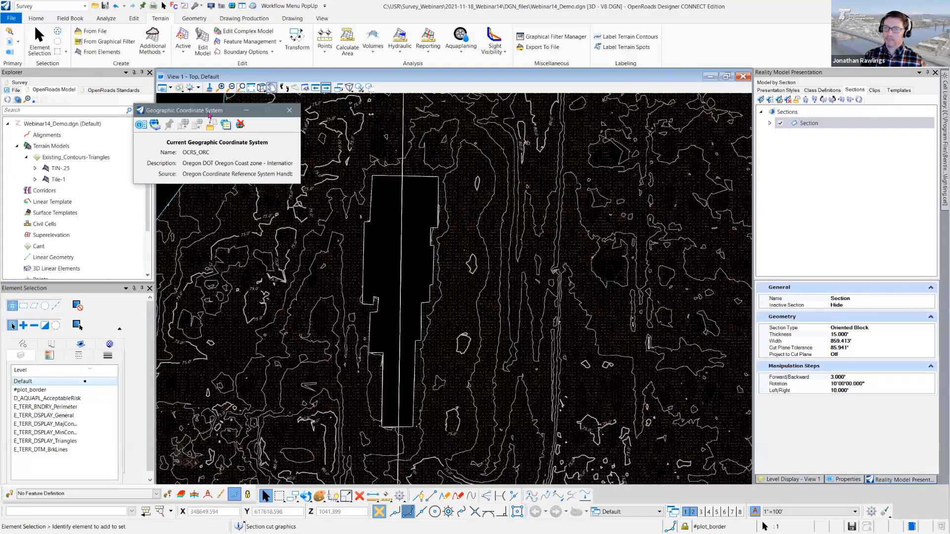
drag(265, 107, 331, 90)
mouse_move(283, 326)
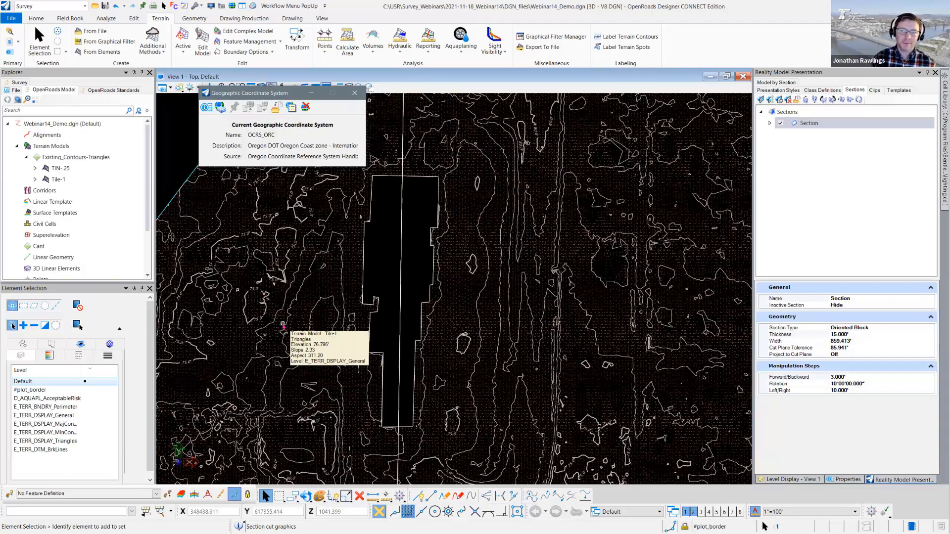
scroll(391, 283, down, 2)
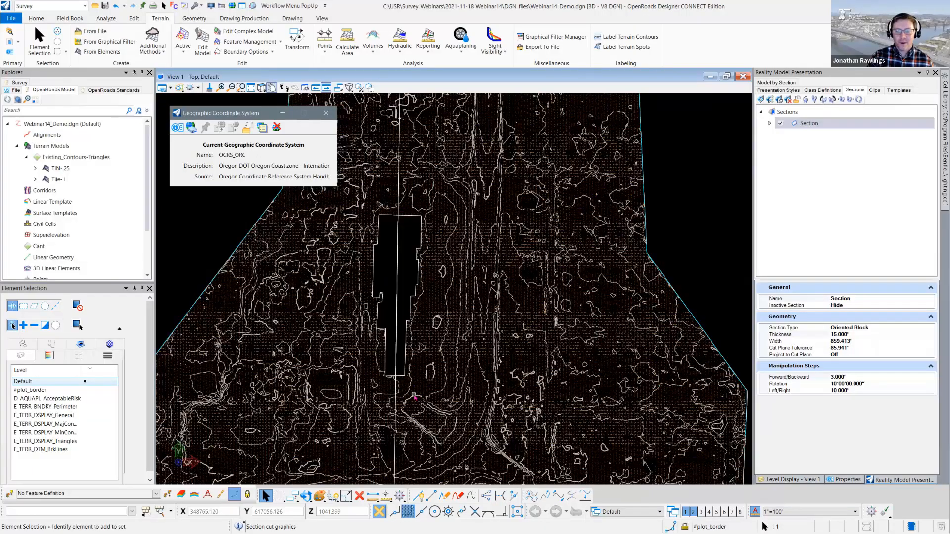